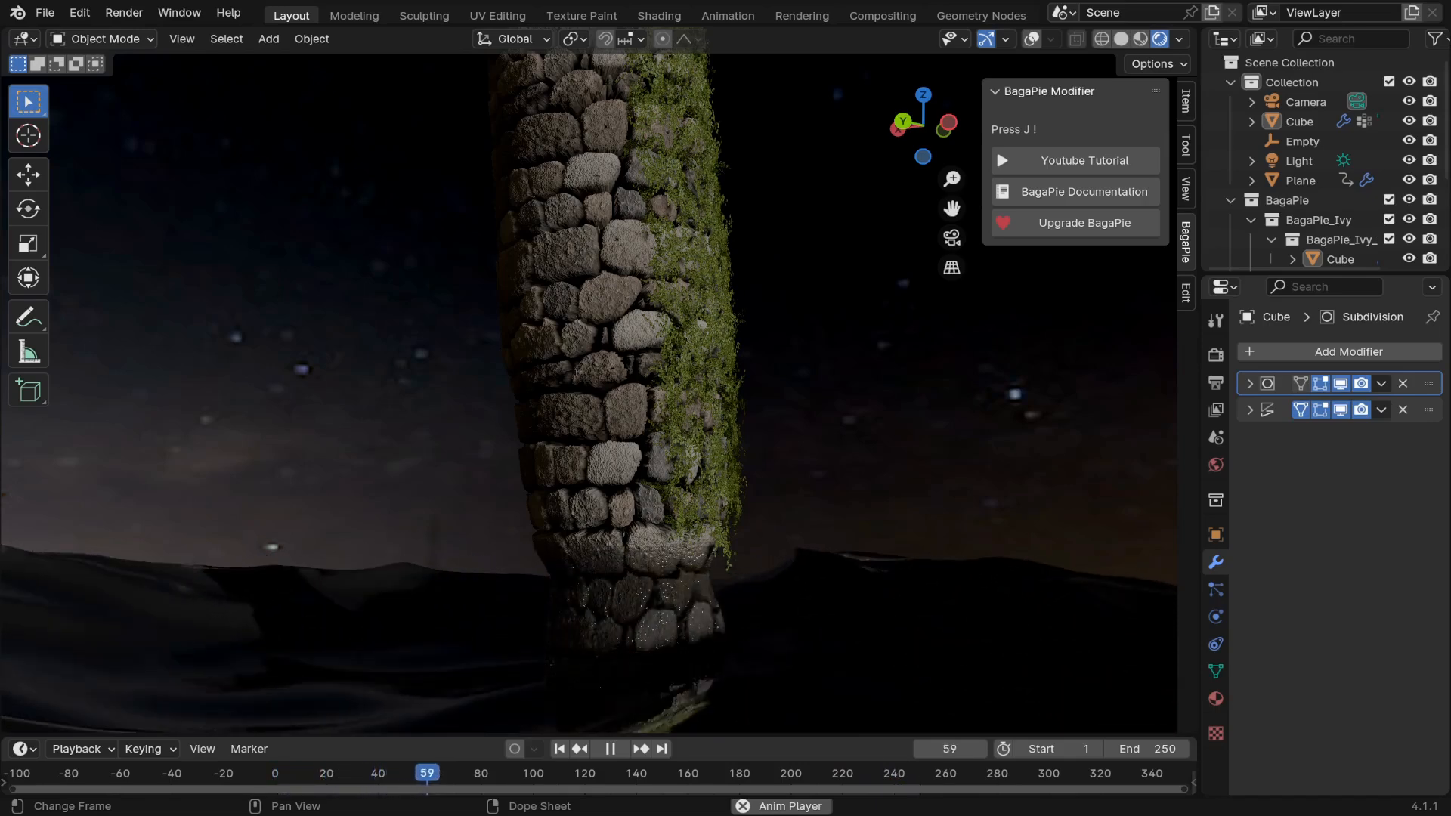
# - Stop the animation playback and show the finished tower in solid shading with viewport overlays on
pyautogui.moveTo(597, 353); pyautogui.dragTo(720, 239, button='middle')
pyautogui.scroll(3, 674, 325)
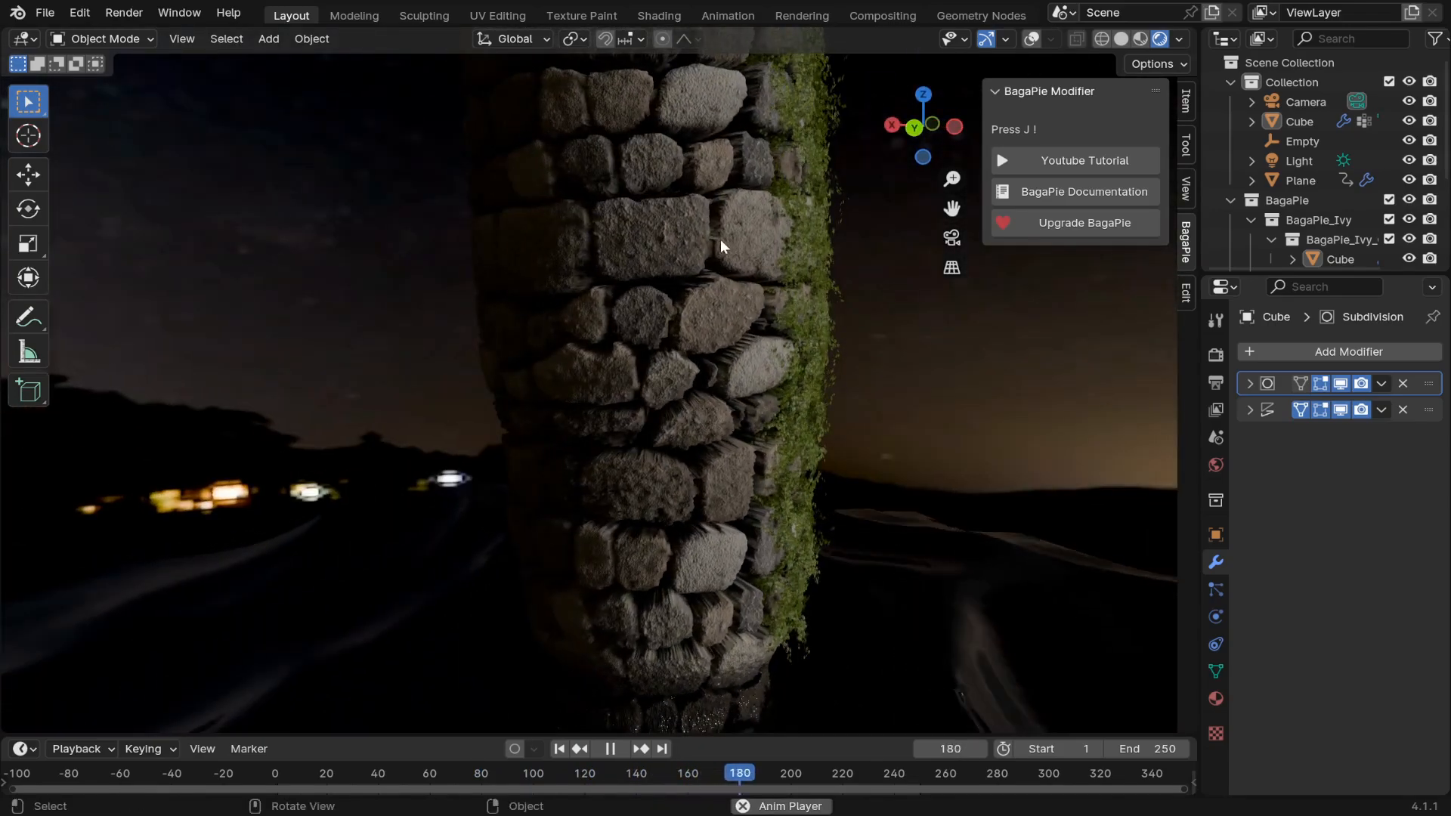
pyautogui.moveTo(764, 452)
pyautogui.mouseDown(button='middle')
pyautogui.moveTo(571, 469)
pyautogui.moveTo(757, 451)
pyautogui.moveTo(757, 424)
pyautogui.mouseUp(button='middle')
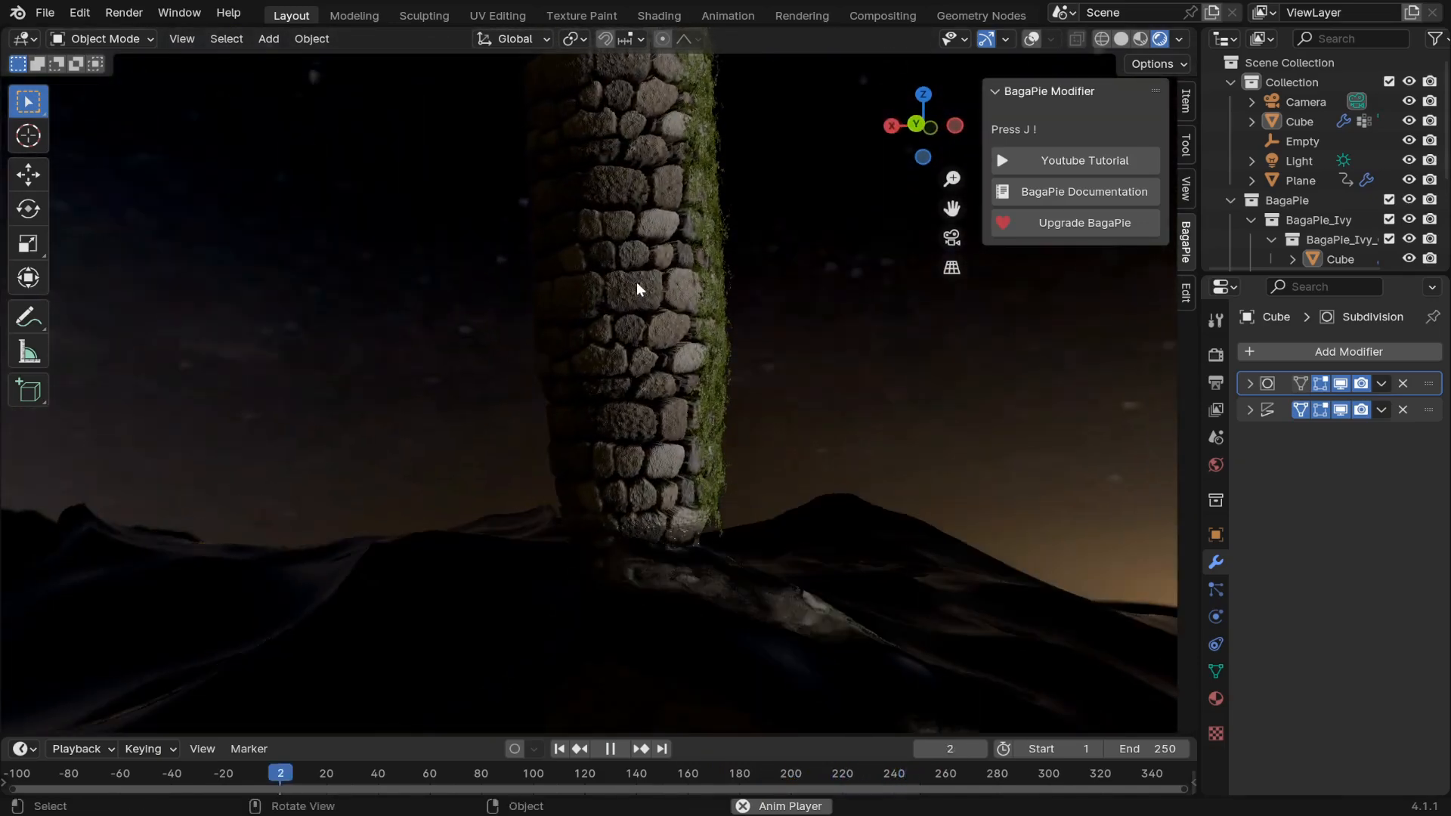
pyautogui.click(1032, 39)
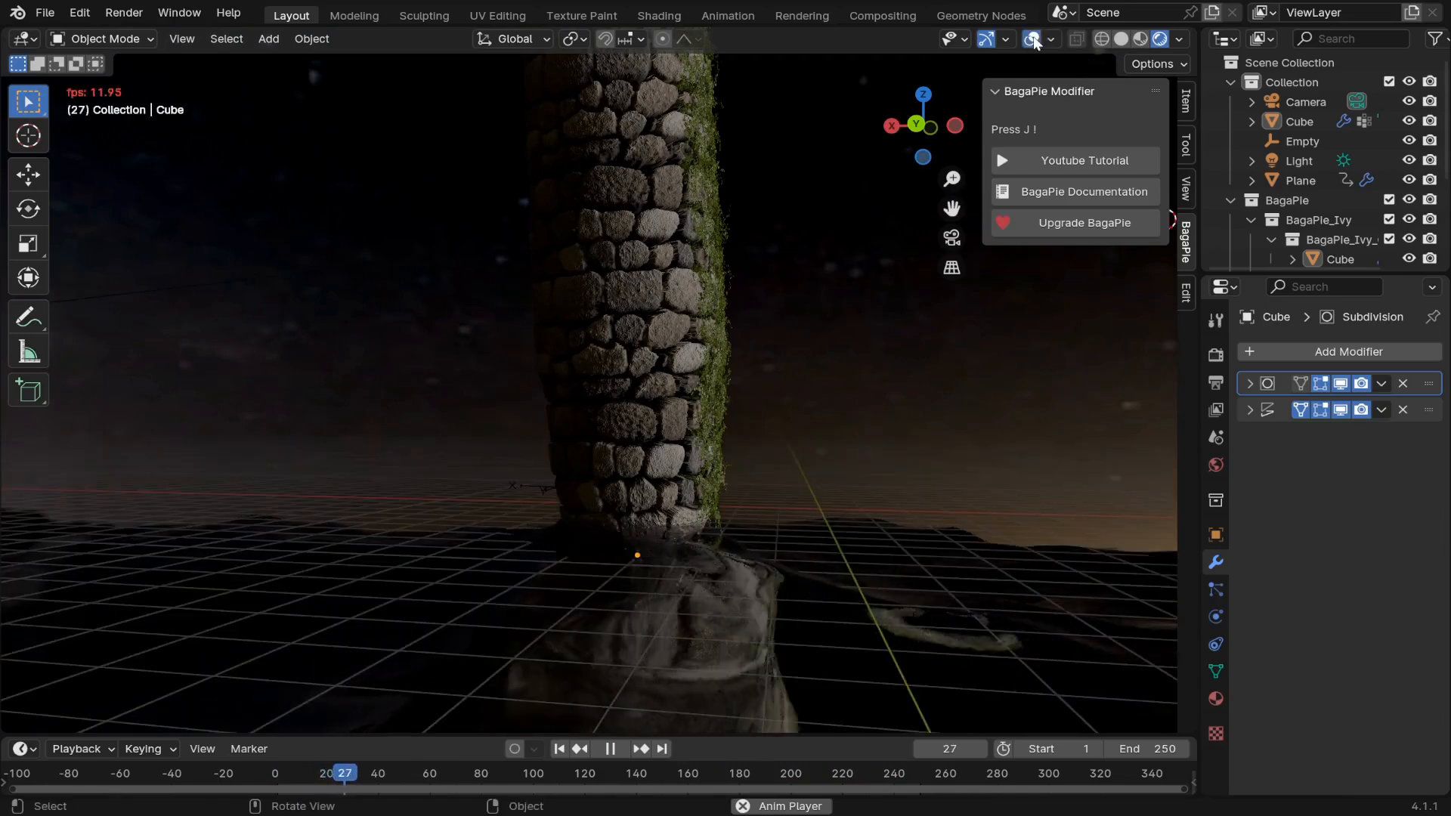
pyautogui.press('space')
pyautogui.click(1123, 40)
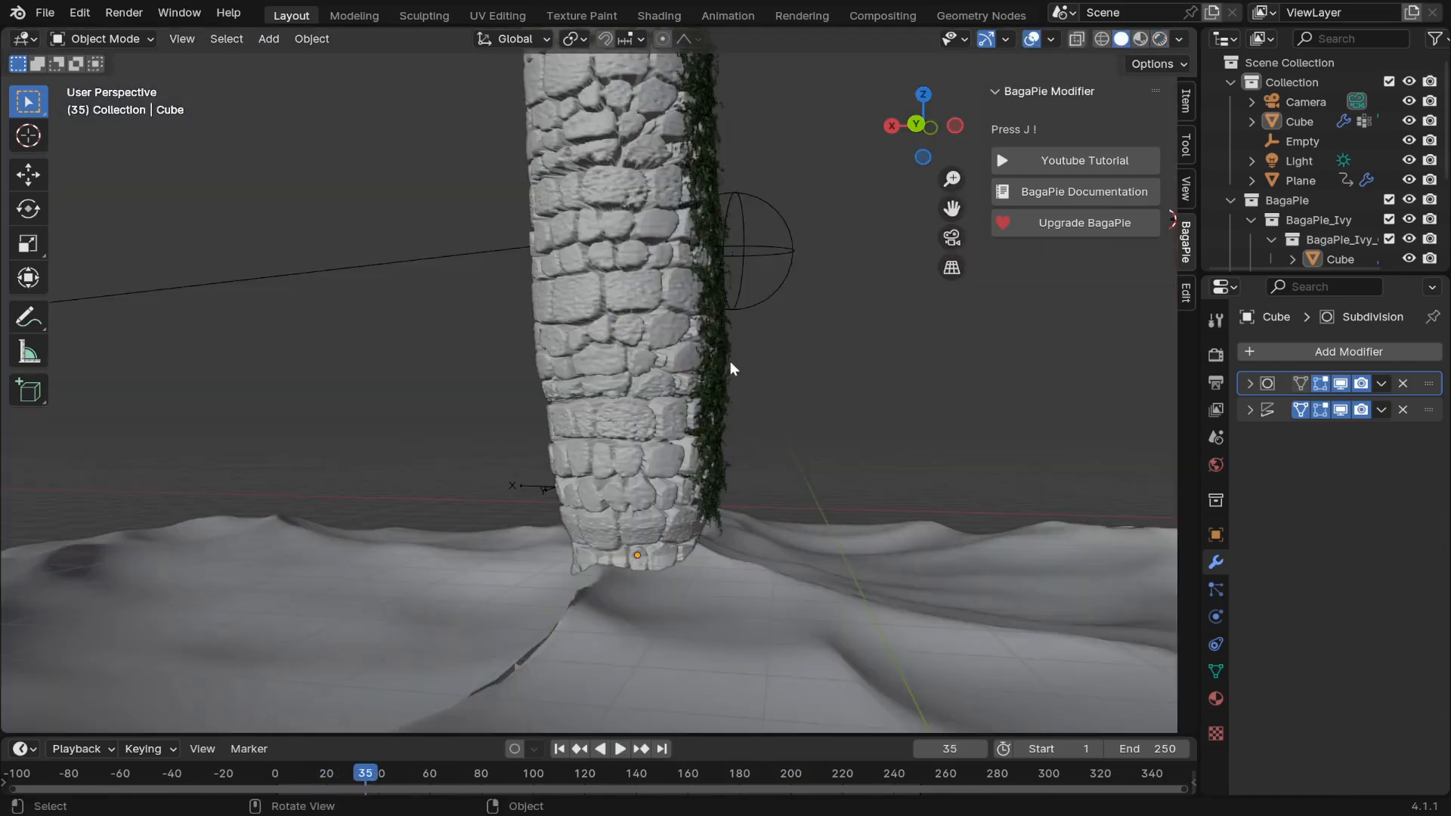
# - Examine the stone tower's Subdivision modifier settings and the BagaPie ivy growing along its side
pyautogui.click(597, 311)
pyautogui.moveTo(597, 311)
pyautogui.mouseDown(button='middle')
pyautogui.moveTo(576, 359)
pyautogui.moveTo(583, 336)
pyautogui.mouseUp(button='middle')
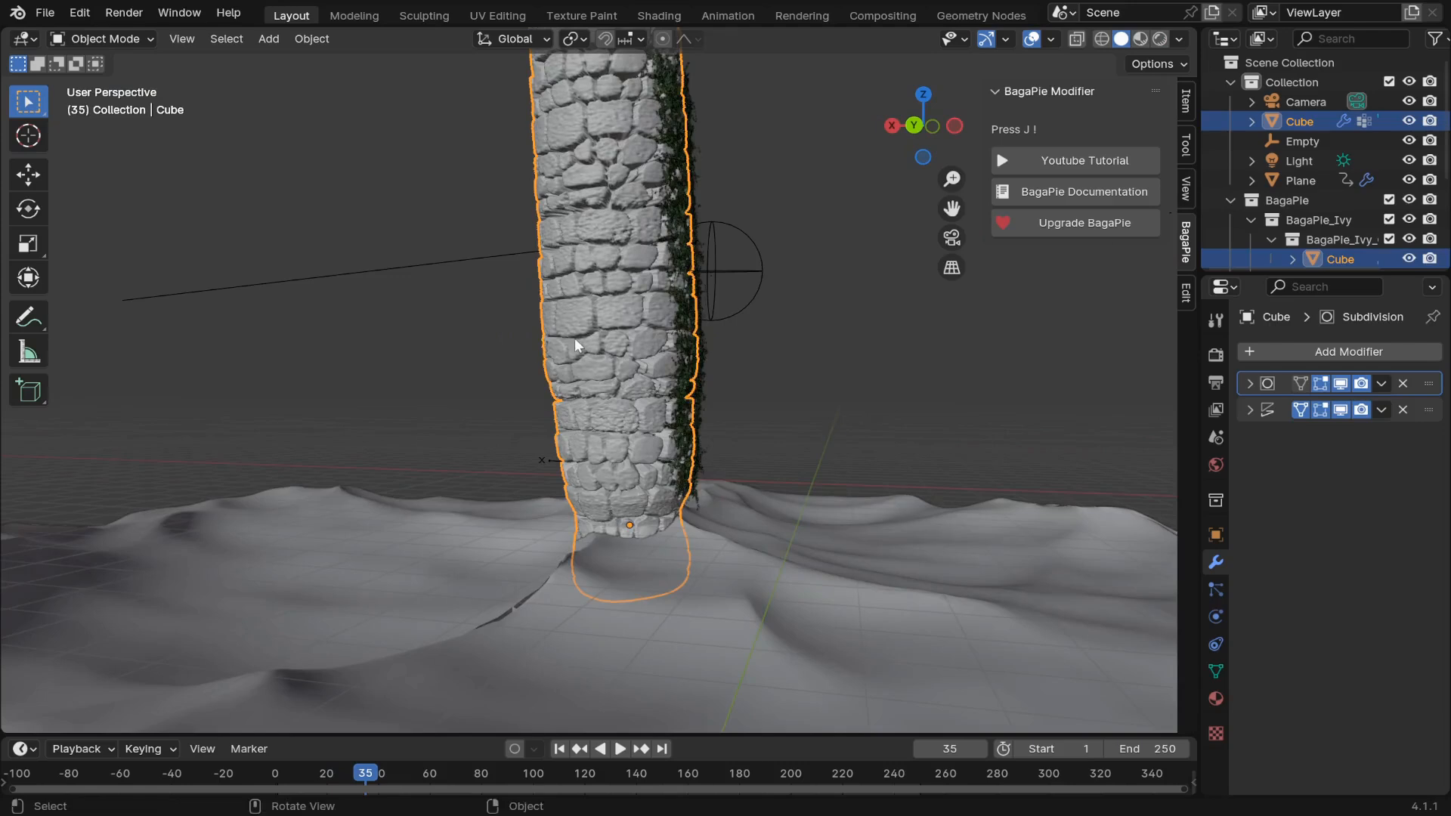
pyautogui.scroll(2, 583, 336)
pyautogui.click(1250, 384)
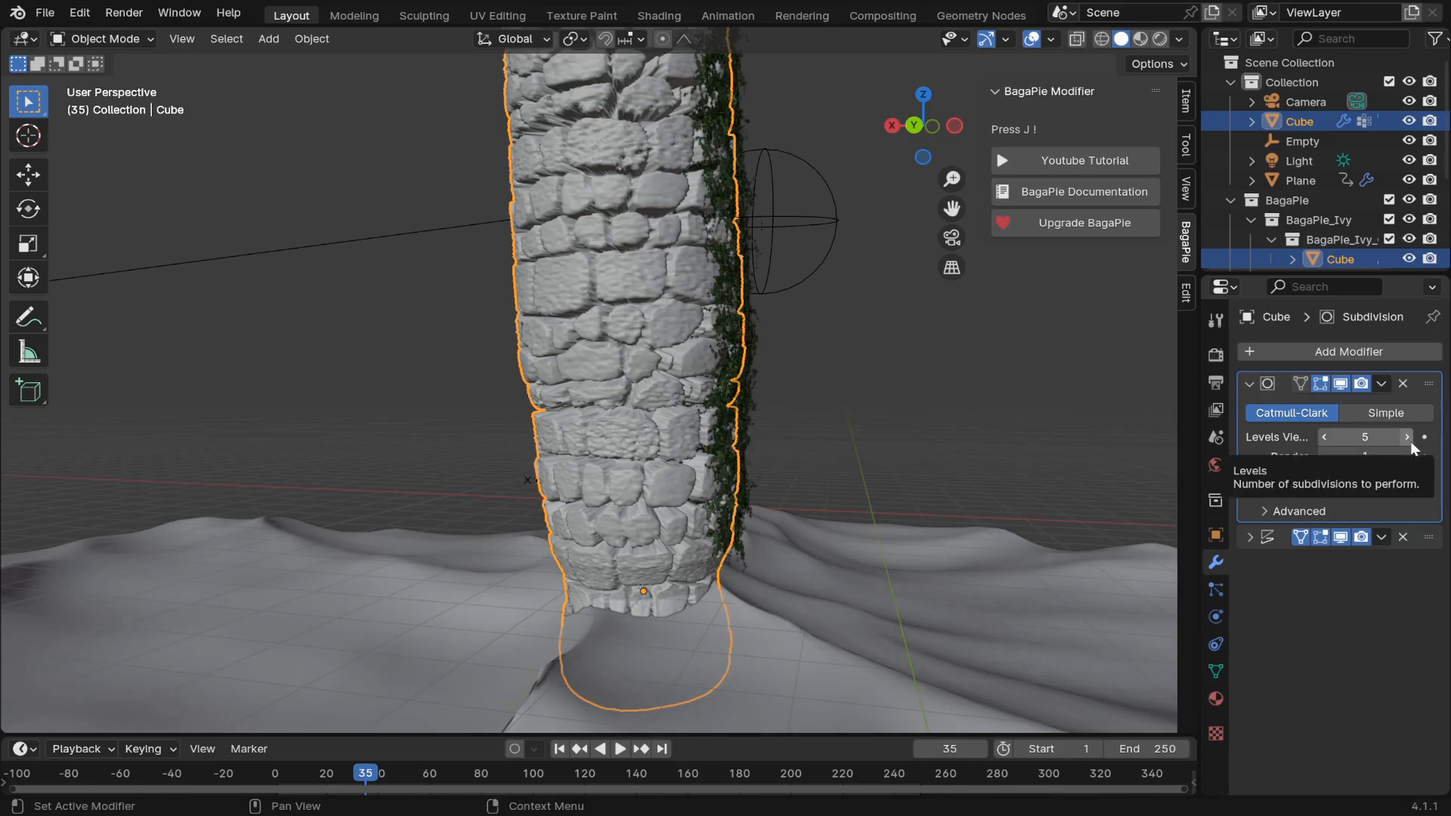
pyautogui.moveTo(871, 412); pyautogui.dragTo(781, 387, button='middle')
pyautogui.click(689, 279)
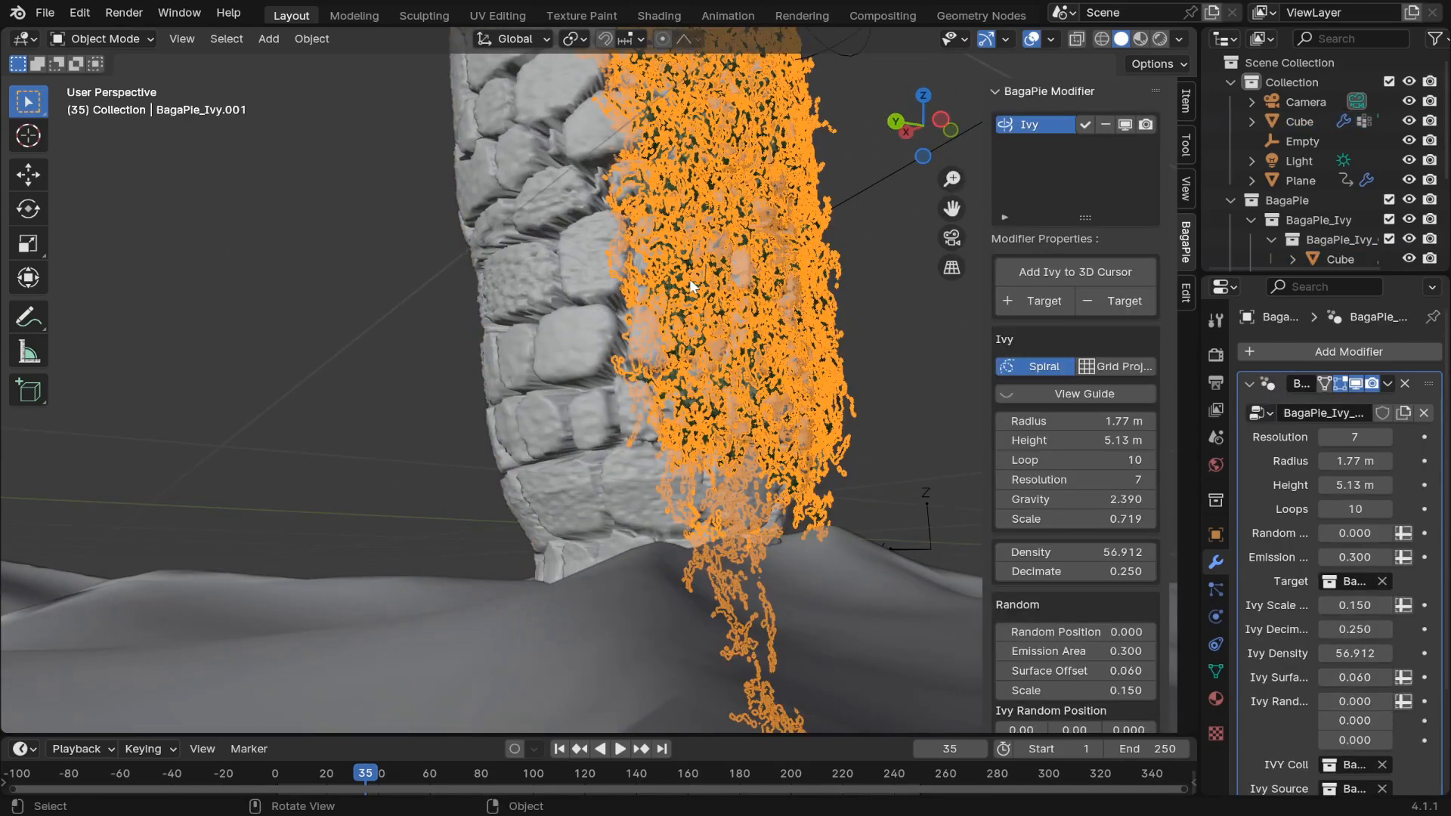
pyautogui.click(557, 321)
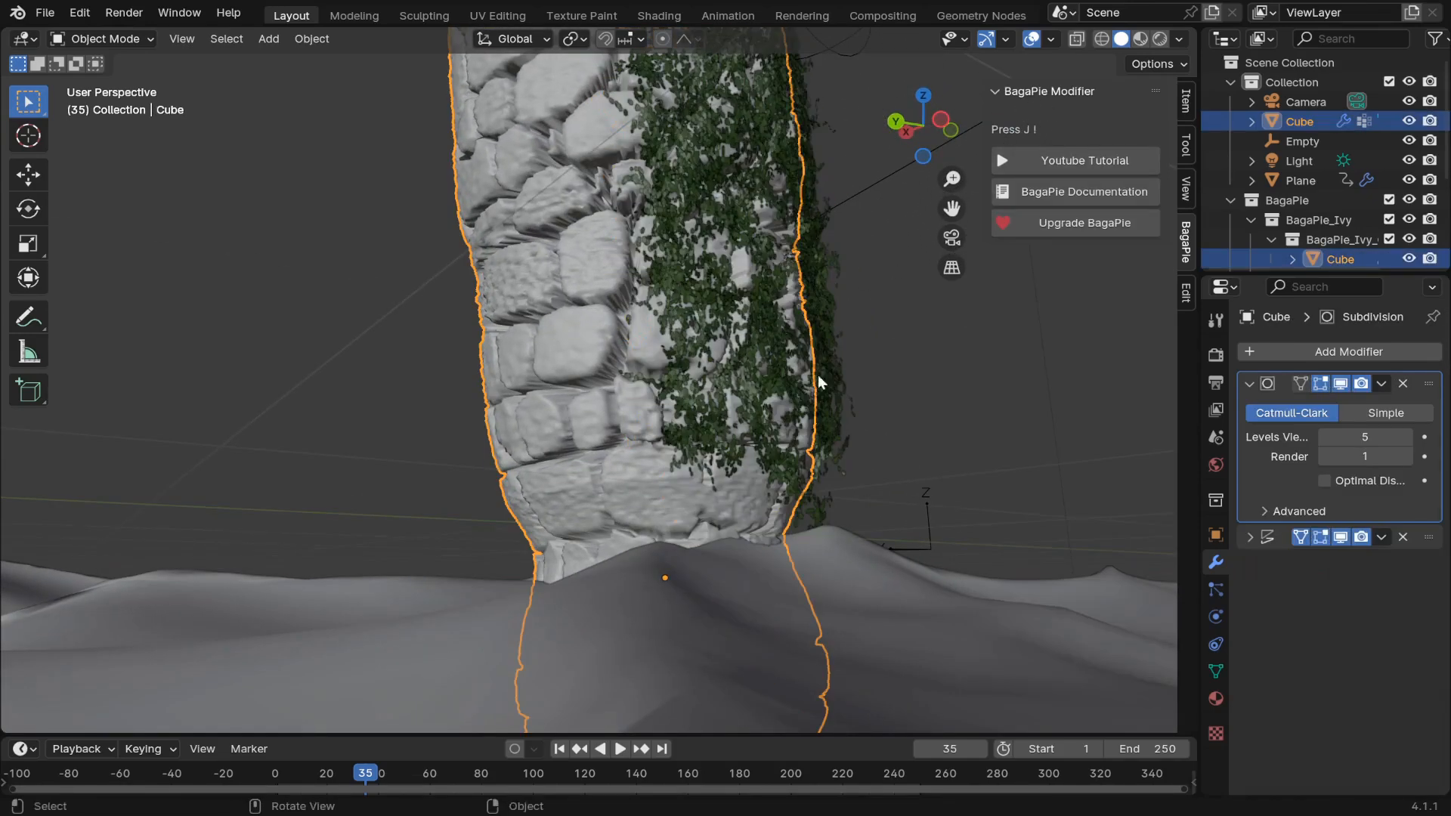
pyautogui.moveTo(820, 381); pyautogui.dragTo(678, 244, button='middle')
pyautogui.click(883, 459)
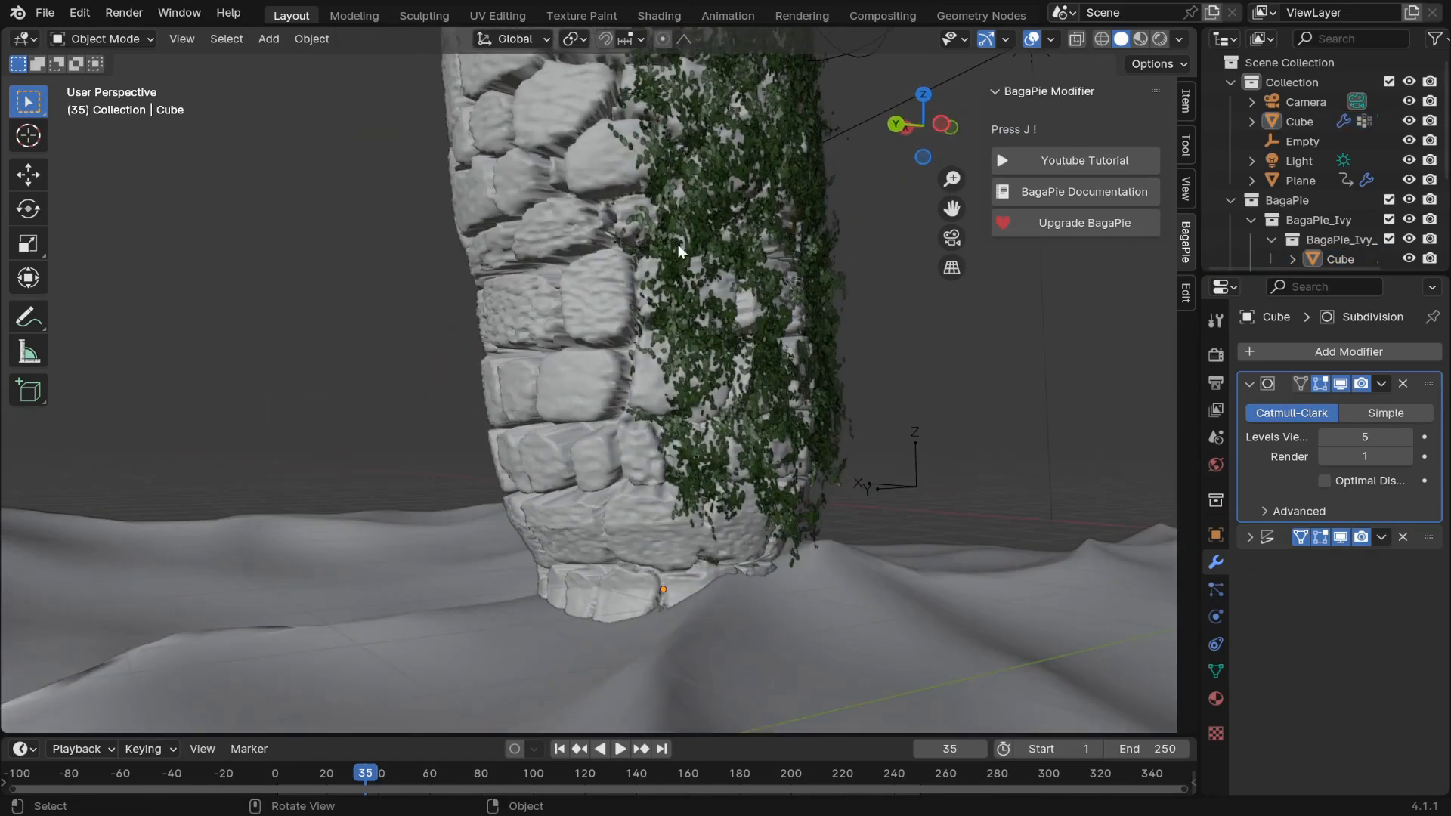
pyautogui.click(546, 276)
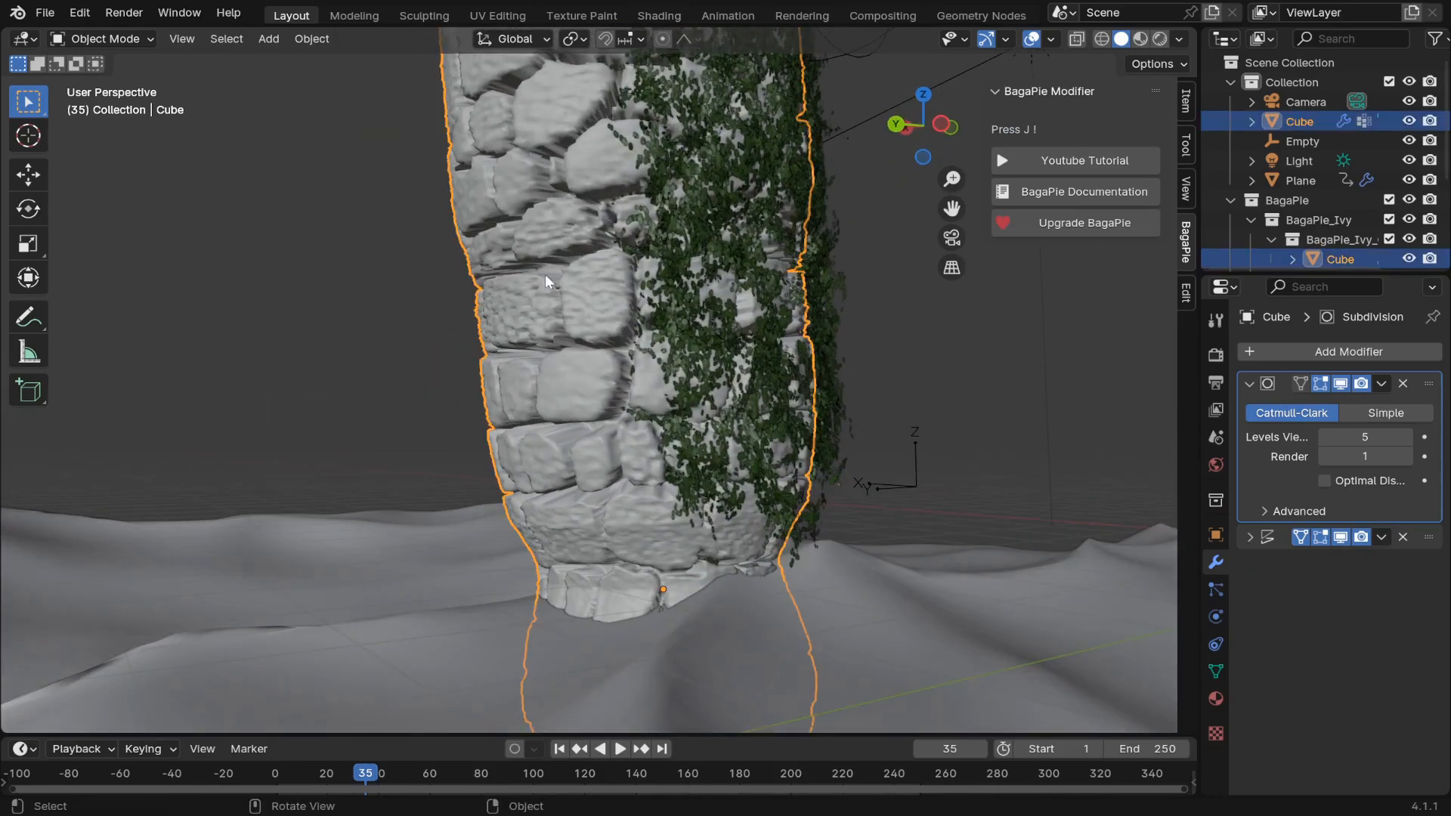
# - Demonstrate the tower's Displace modifier by lowering its strength to 0.020 and raising it to 1.860
pyautogui.click(1251, 538)
pyautogui.moveTo(1334, 693); pyautogui.dragTo(1240, 693)
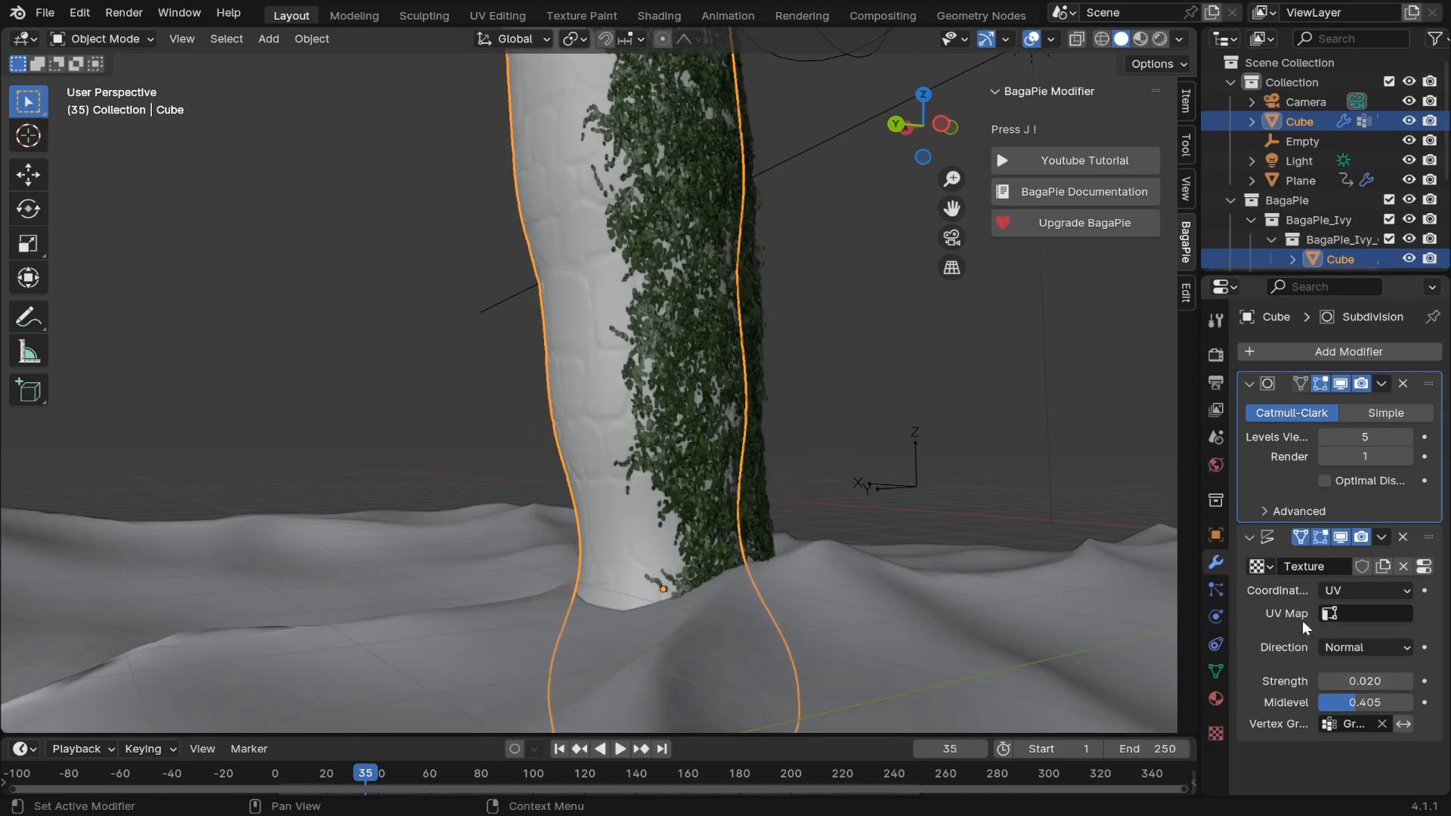
pyautogui.moveTo(1348, 685); pyautogui.dragTo(1450, 681)
pyautogui.moveTo(756, 306); pyautogui.dragTo(833, 480, button='middle')
pyautogui.click(777, 328)
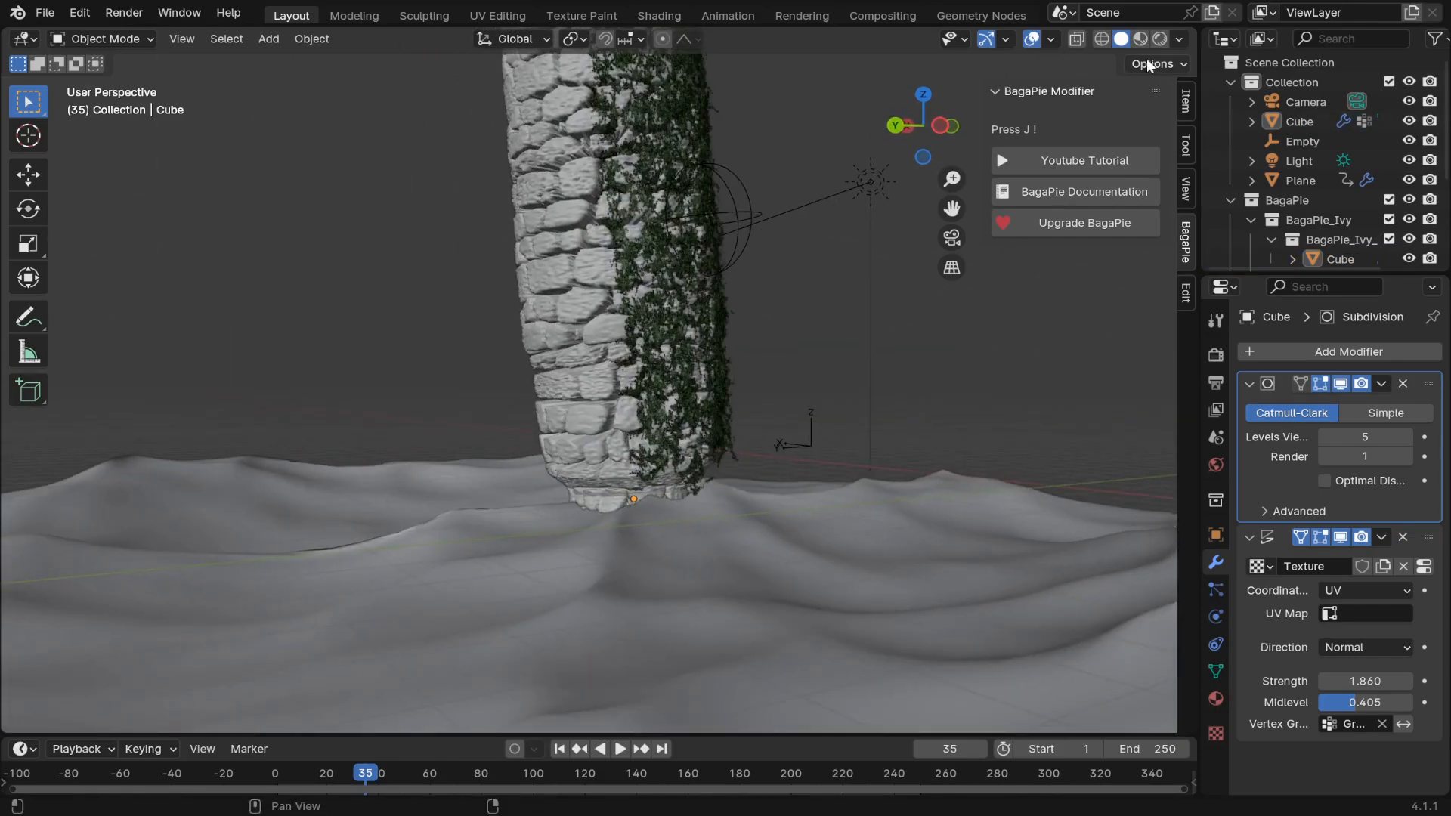
# - Move the stone tower slightly upward along the Z axis and check its base mesh in Edit Mode
pyautogui.moveTo(713, 437)
pyautogui.mouseDown(button='middle')
pyautogui.moveTo(826, 454)
pyautogui.moveTo(765, 463)
pyautogui.moveTo(713, 450)
pyautogui.mouseUp(button='middle')
pyautogui.click(668, 429)
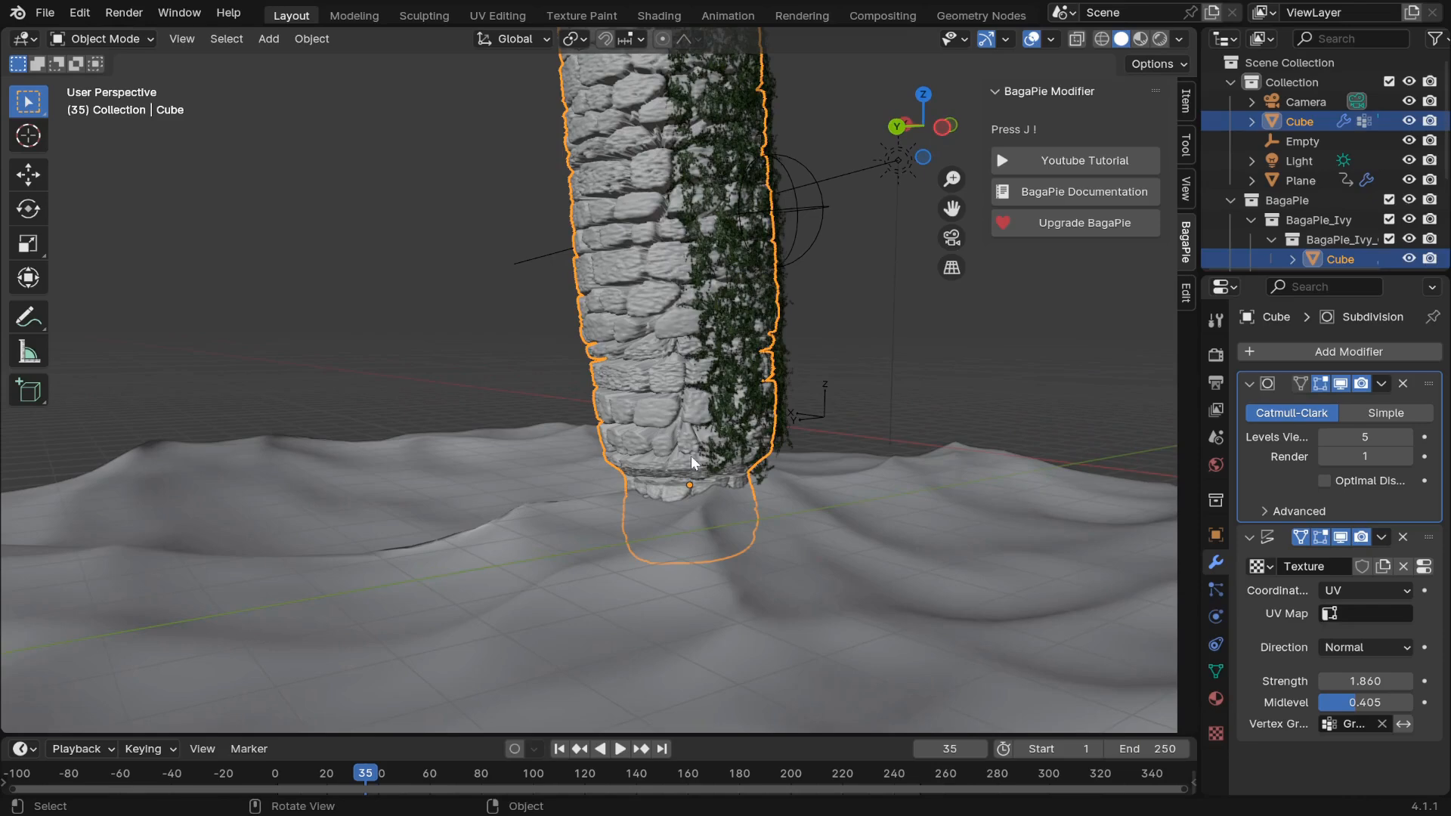
pyautogui.press('g')
pyautogui.press('z')
pyautogui.click(662, 470)
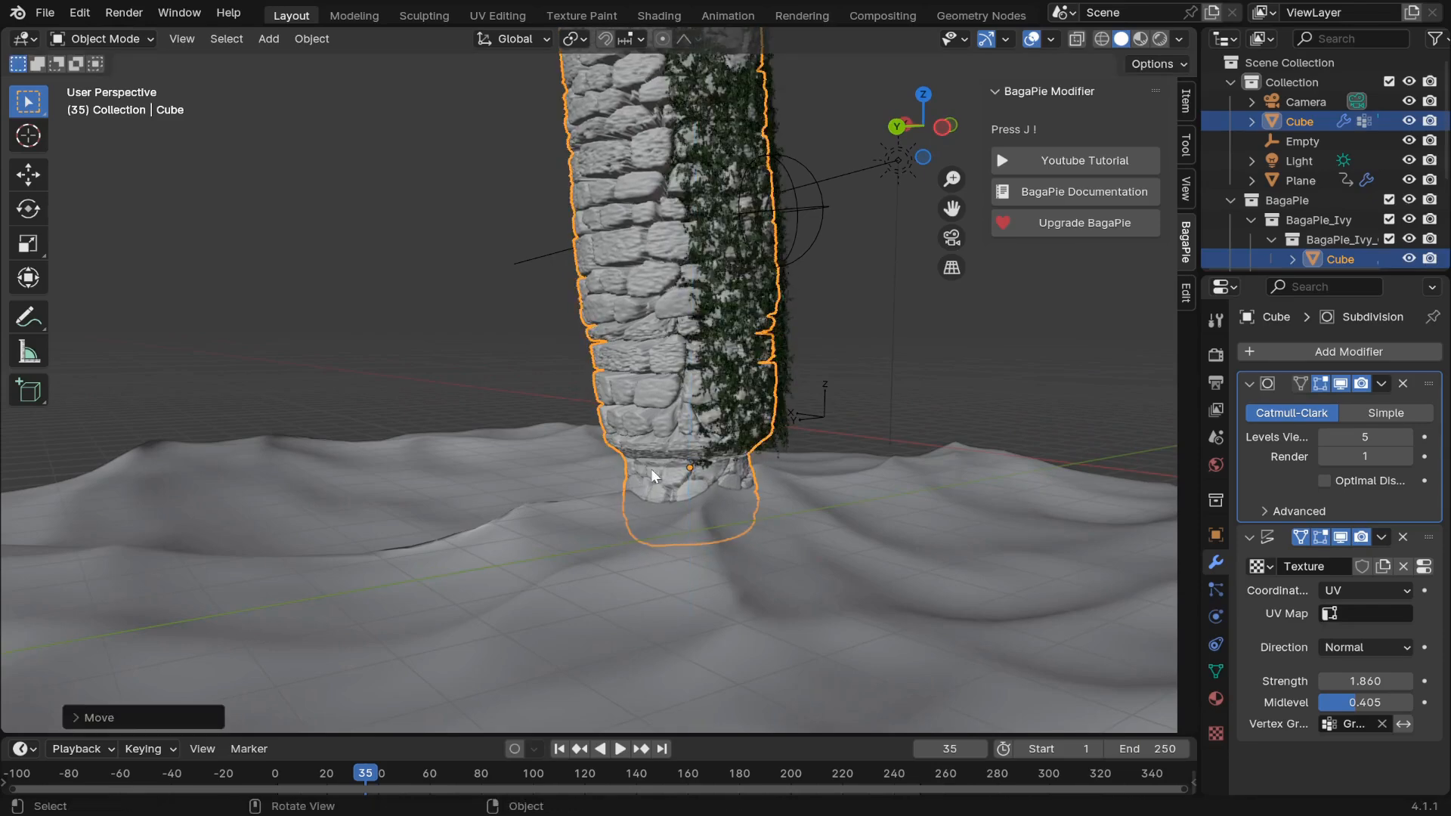
pyautogui.press('Tab')
pyautogui.moveTo(637, 453); pyautogui.dragTo(706, 511, button='middle')
pyautogui.press('Tab')
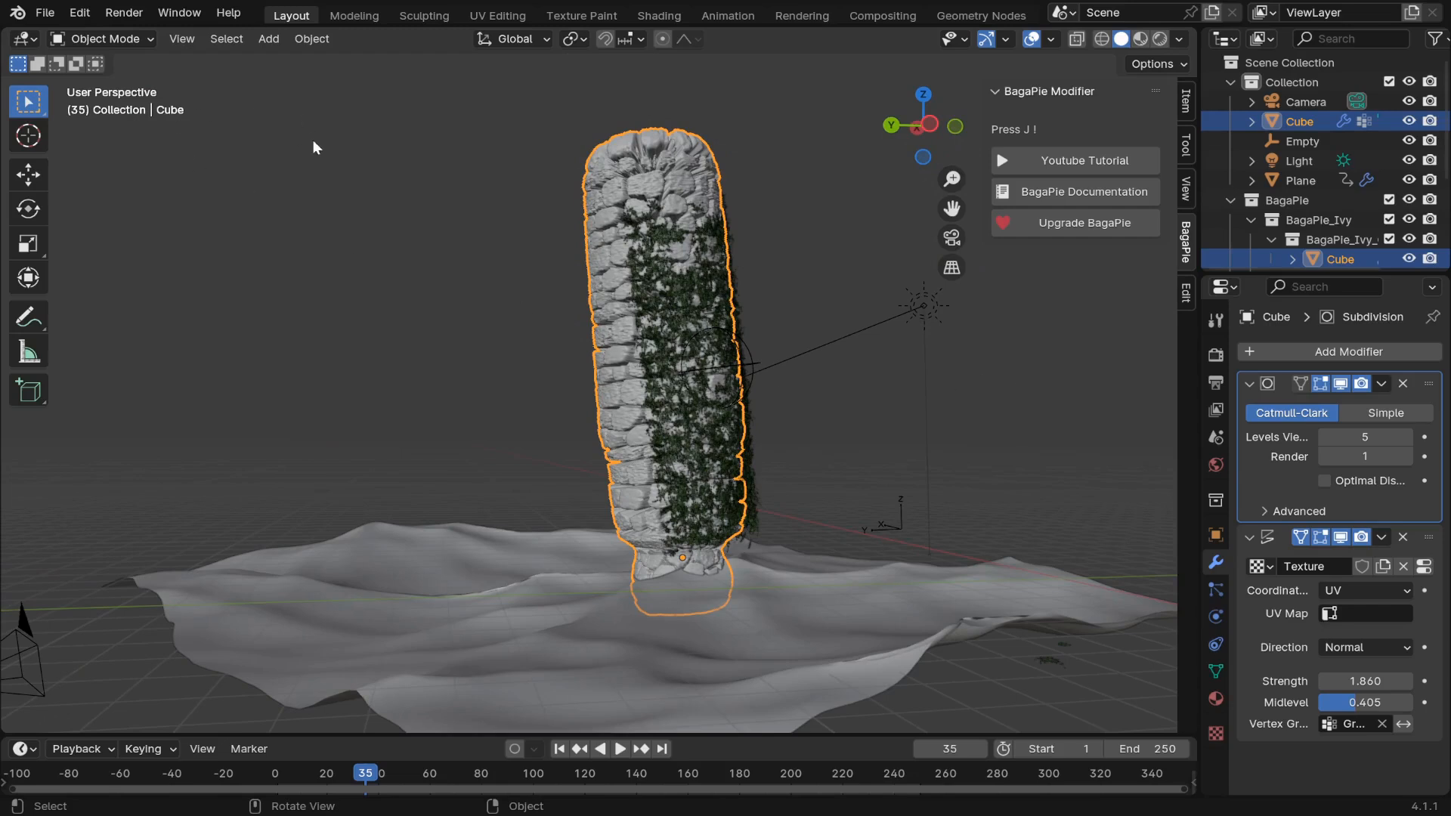
# - Create a new file from the General template
pyautogui.click(45, 13)
pyautogui.moveTo(96, 36)
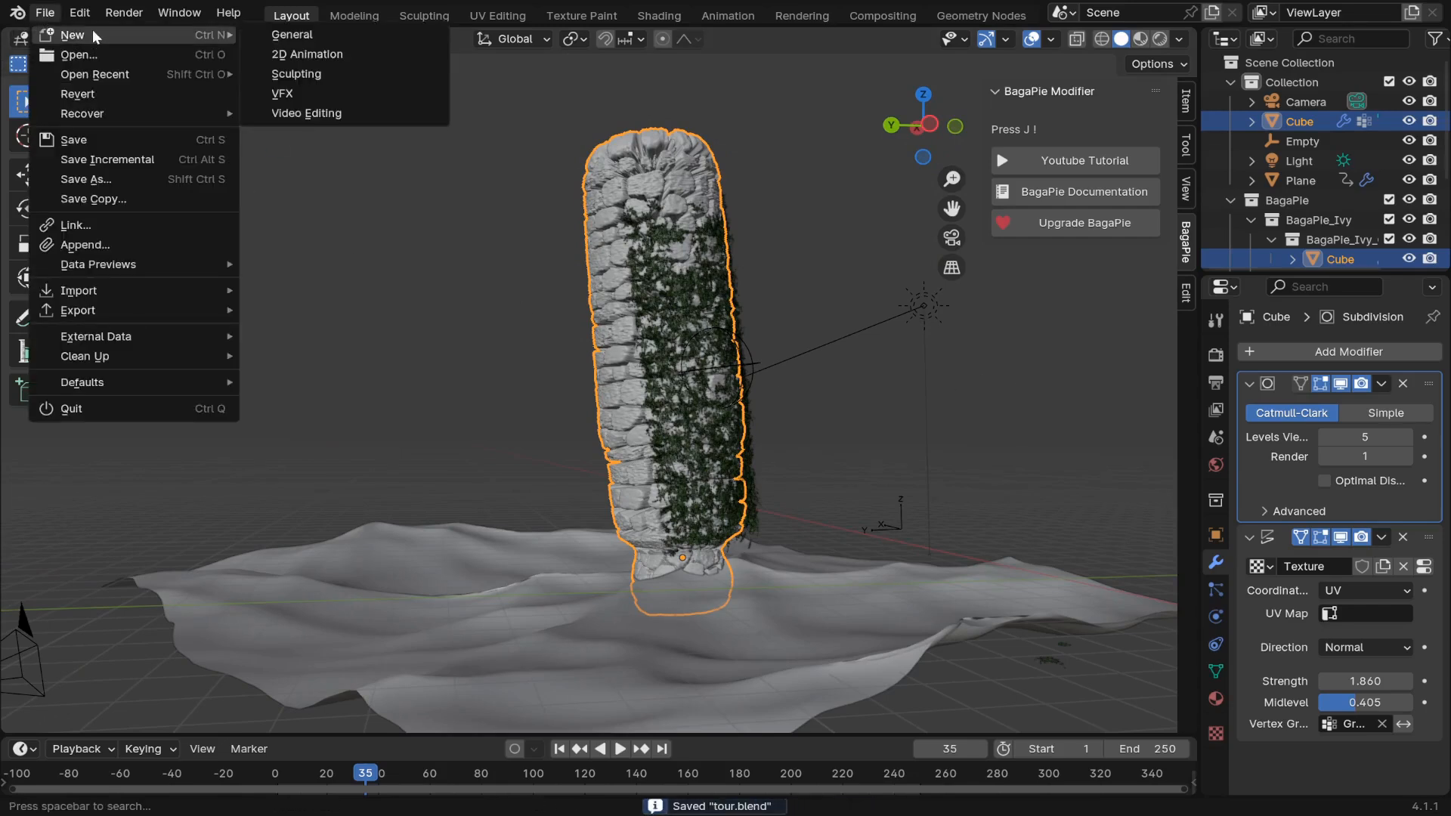
pyautogui.click(311, 34)
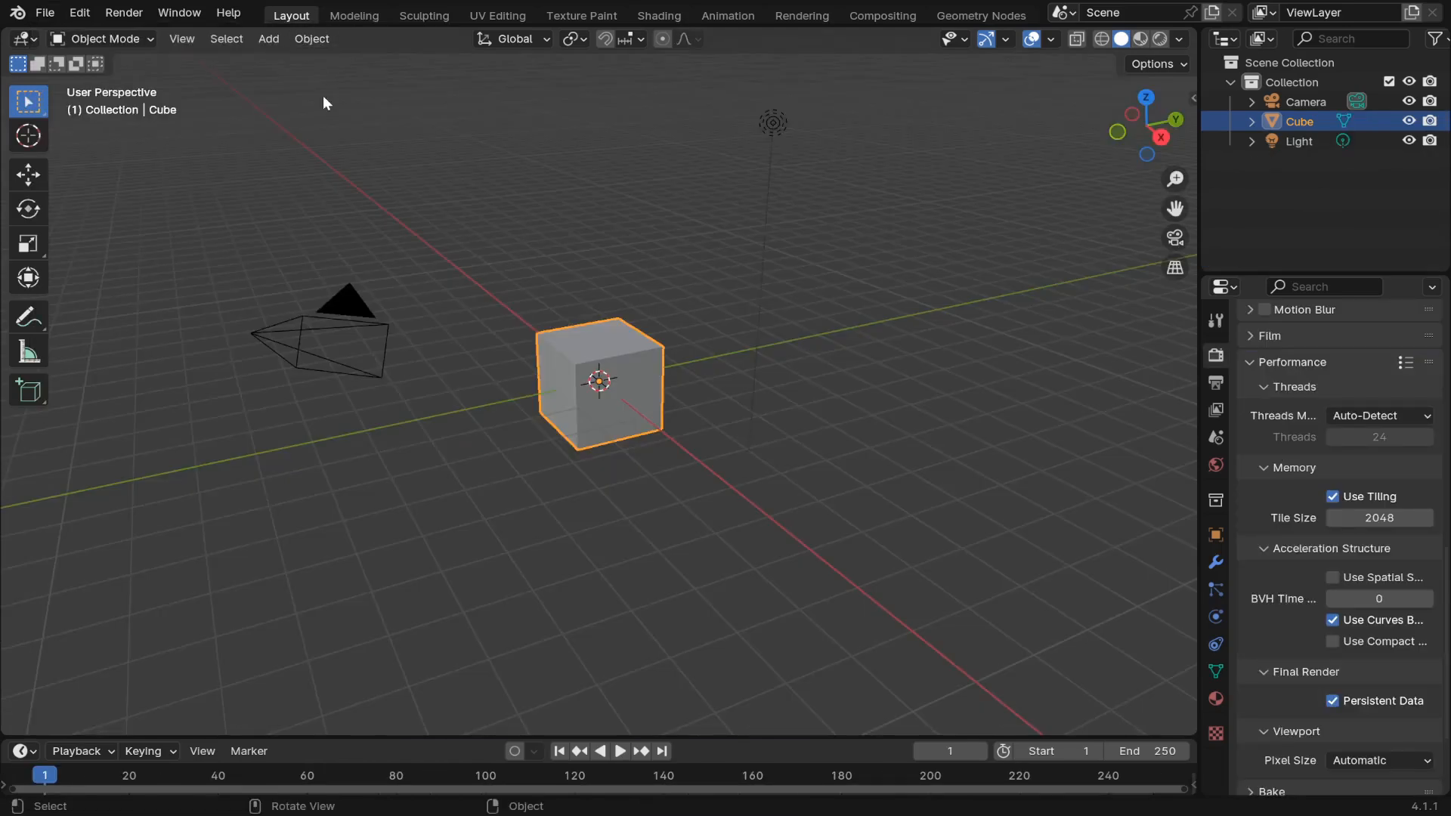
# - In Edit Mode, extrude the default cube's top face upward six times into a tall column of roughly cube-high segments
pyautogui.press('Tab')
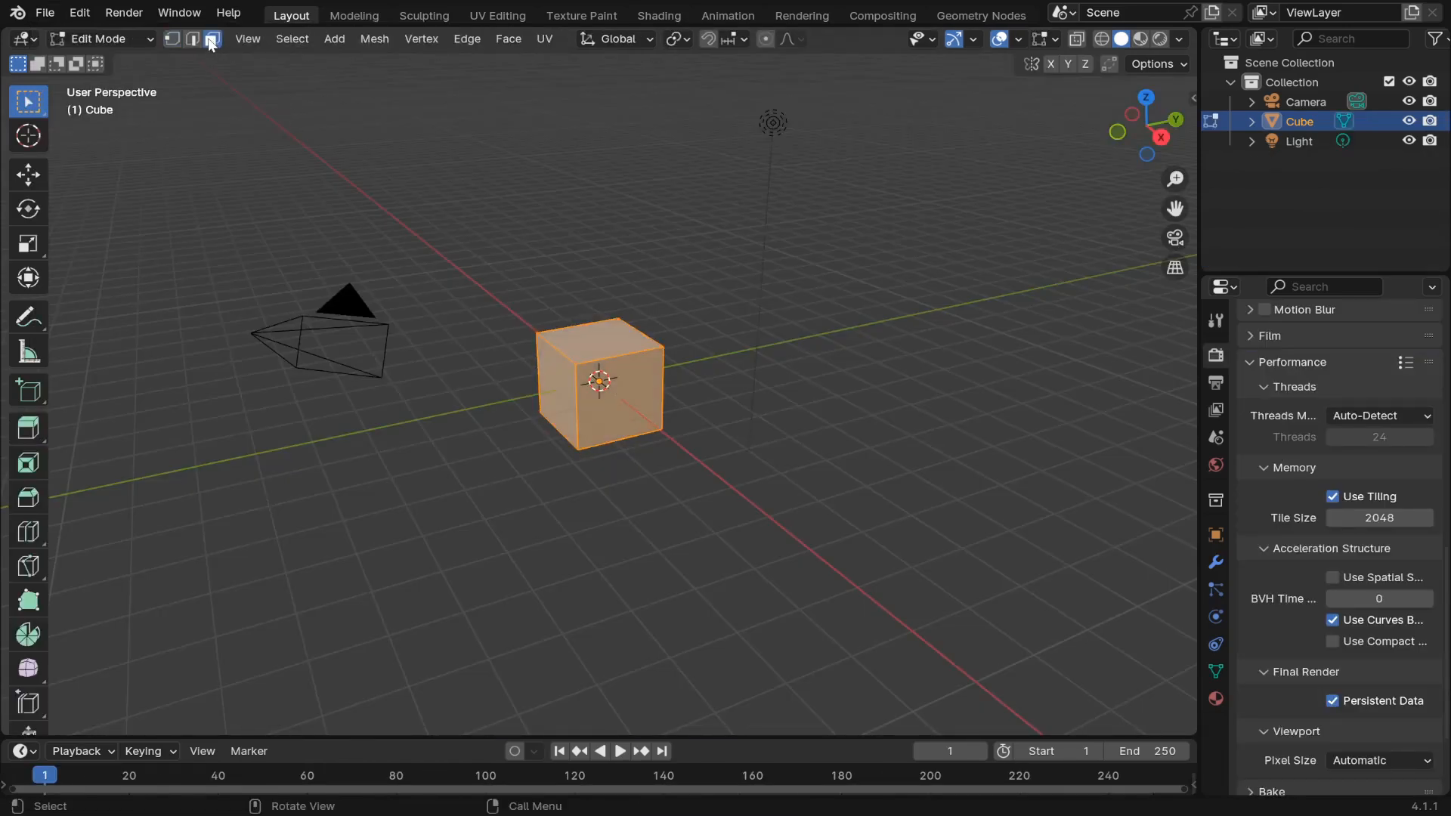
pyautogui.click(595, 345)
pyautogui.moveTo(594, 346); pyautogui.dragTo(553, 510, button='middle')
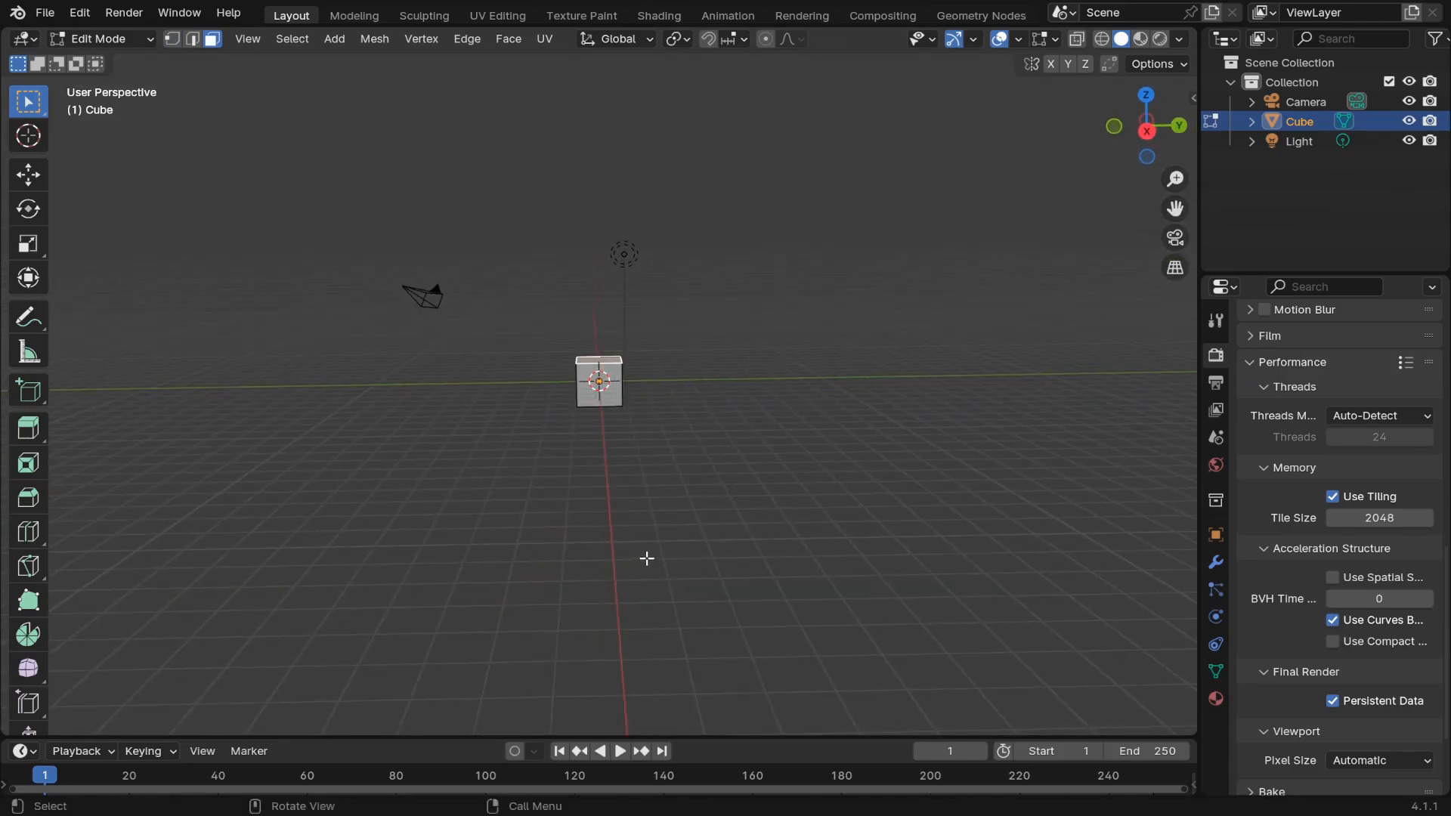
pyautogui.press('e')
pyautogui.click(653, 520)
pyautogui.moveTo(652, 520)
pyautogui.mouseDown(button='middle')
pyautogui.moveTo(605, 393)
pyautogui.moveTo(696, 418)
pyautogui.moveTo(645, 499)
pyautogui.mouseUp(button='middle')
pyautogui.press('e')
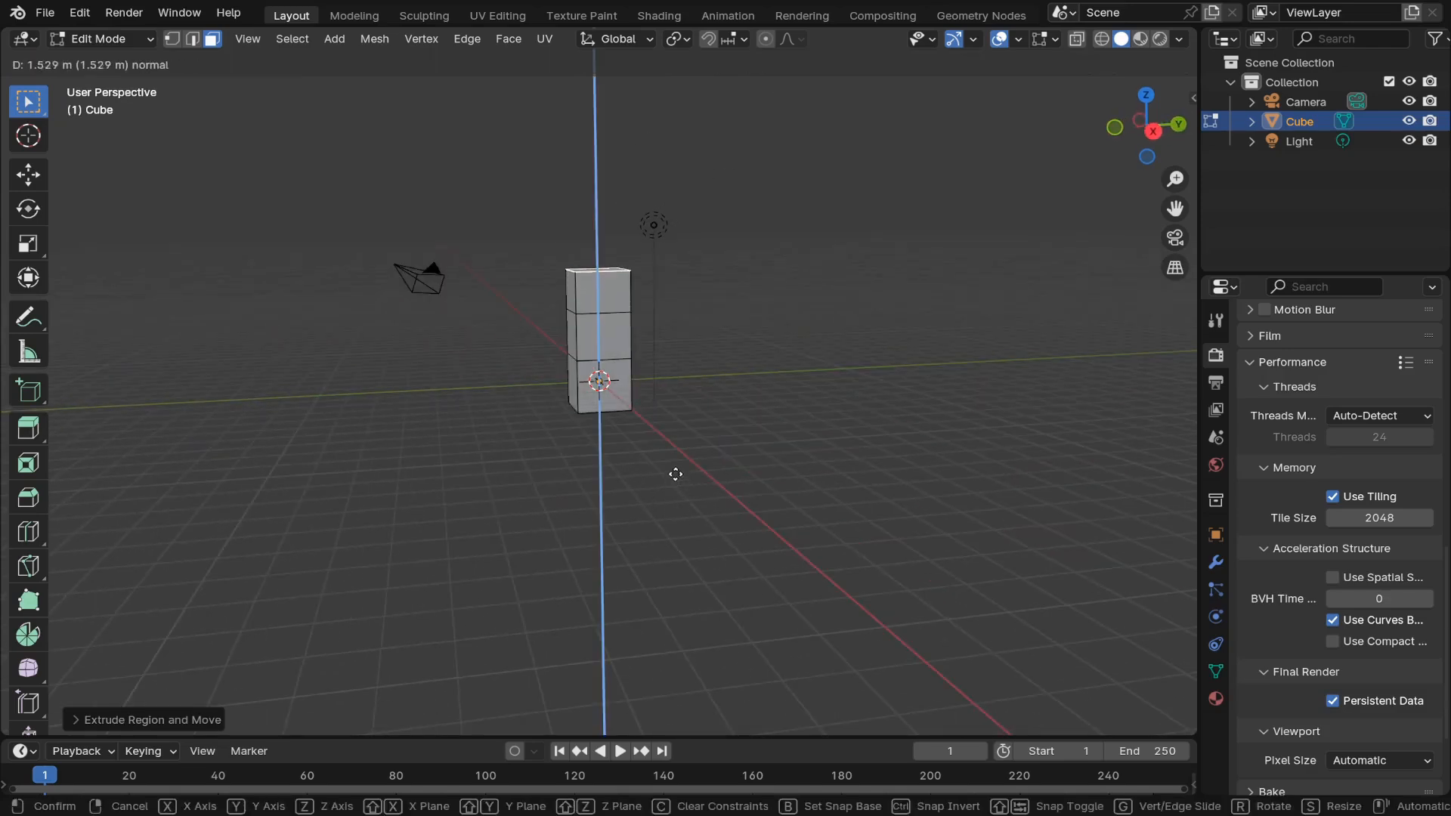
pyautogui.click(674, 473)
pyautogui.press('e')
pyautogui.click(663, 414)
pyautogui.press('e')
pyautogui.click(657, 377)
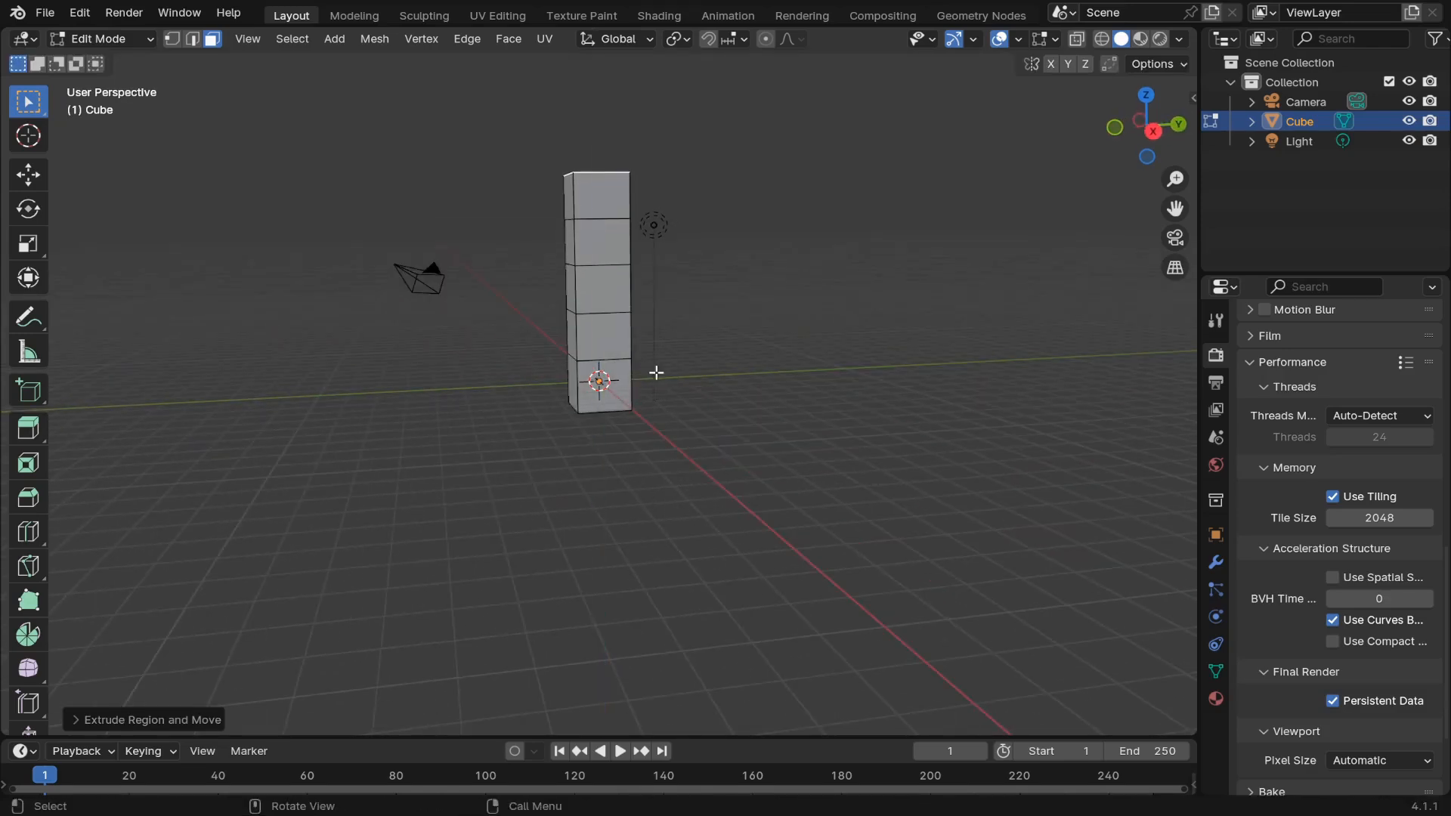
pyautogui.press('e')
pyautogui.click(643, 333)
pyautogui.press('e')
pyautogui.click(633, 288)
pyautogui.moveTo(632, 289); pyautogui.dragTo(697, 222, button='middle')
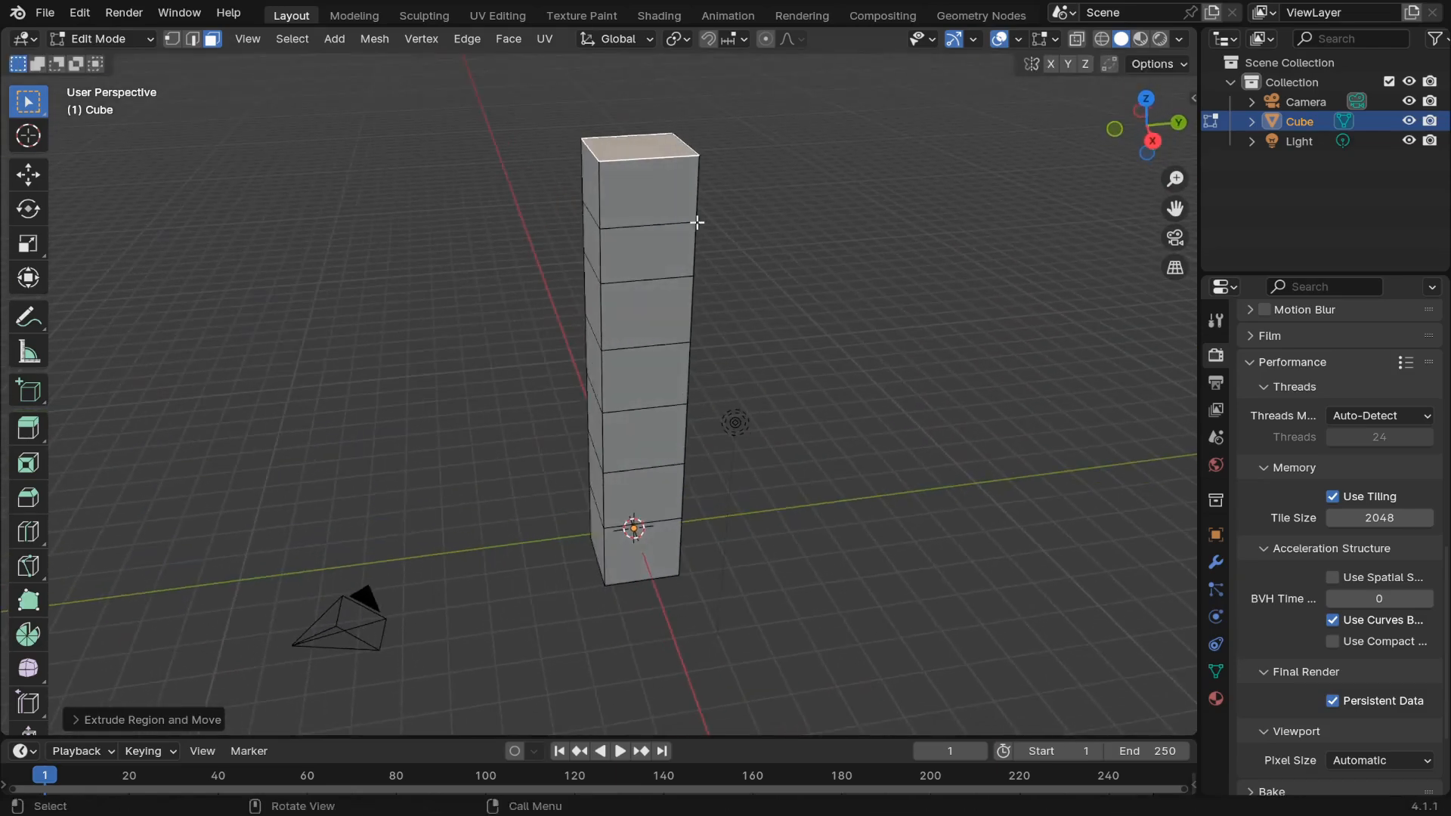
# - Extrude the column's top and bottom faces very slightly and return to Object Mode
pyautogui.press('e')
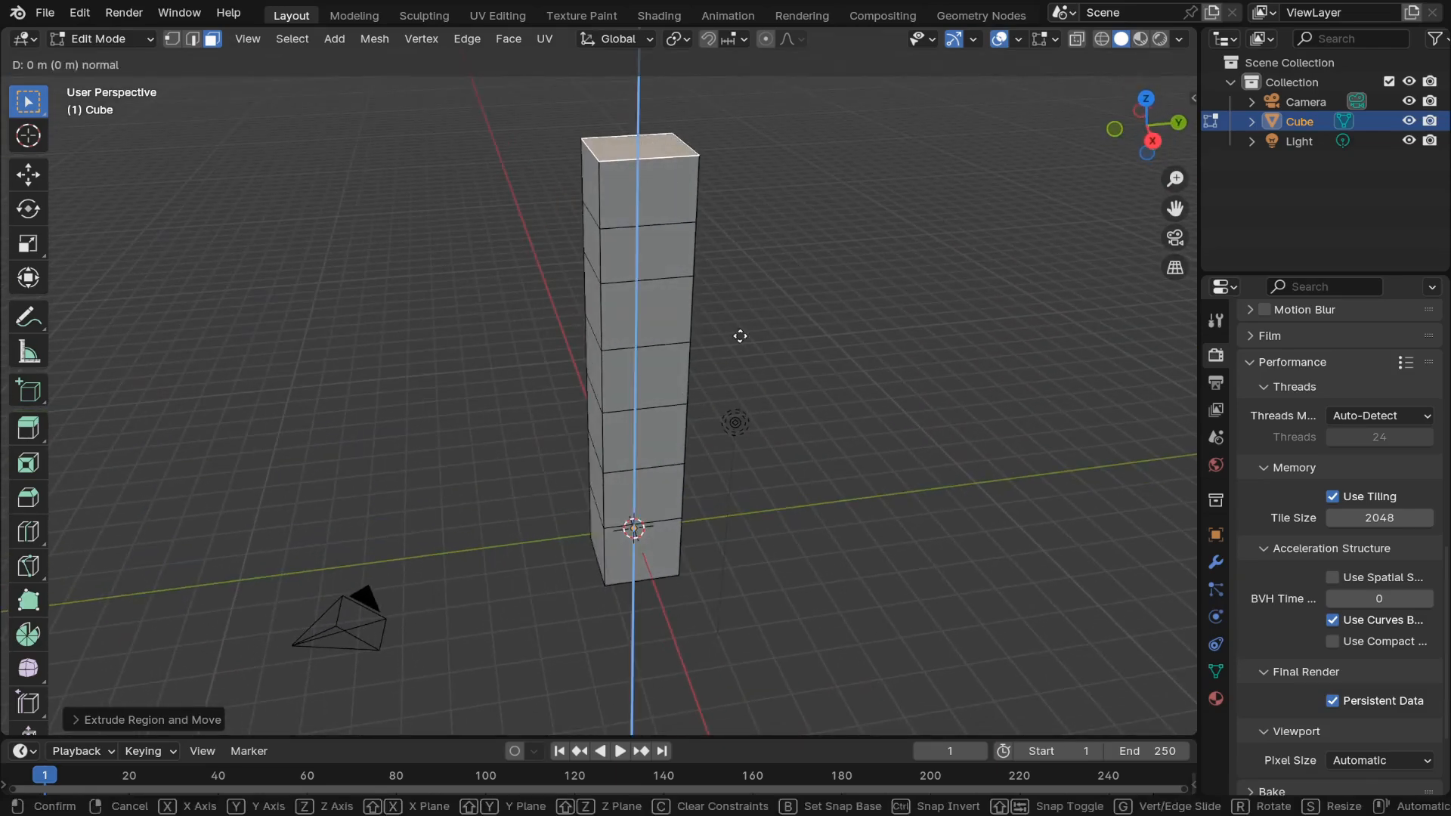
pyautogui.click(737, 326)
pyautogui.moveTo(692, 304); pyautogui.dragTo(612, 531, button='middle')
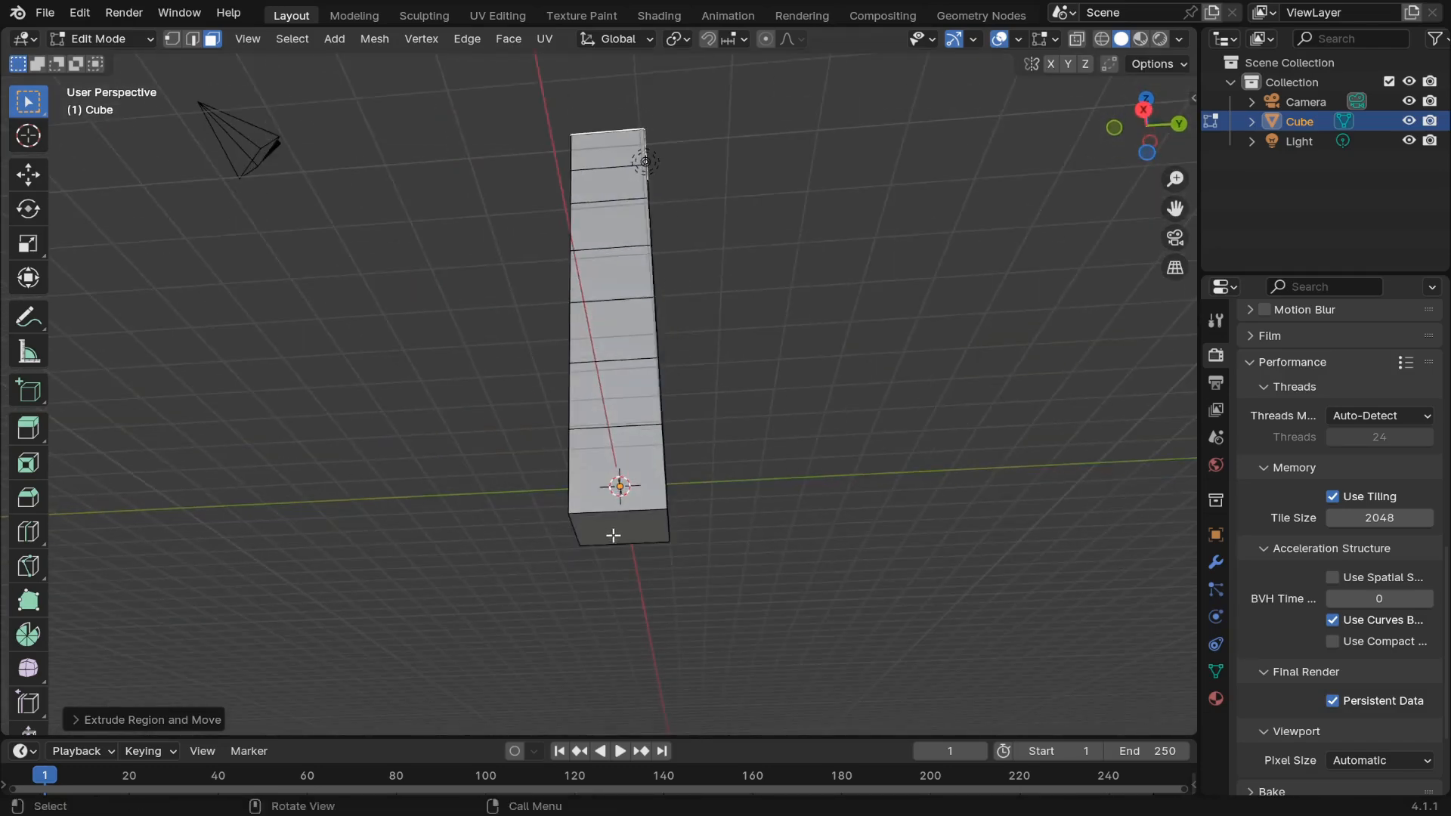
pyautogui.press('e')
pyautogui.click(757, 479)
pyautogui.moveTo(757, 479); pyautogui.dragTo(710, 518, button='middle')
pyautogui.press('Tab')
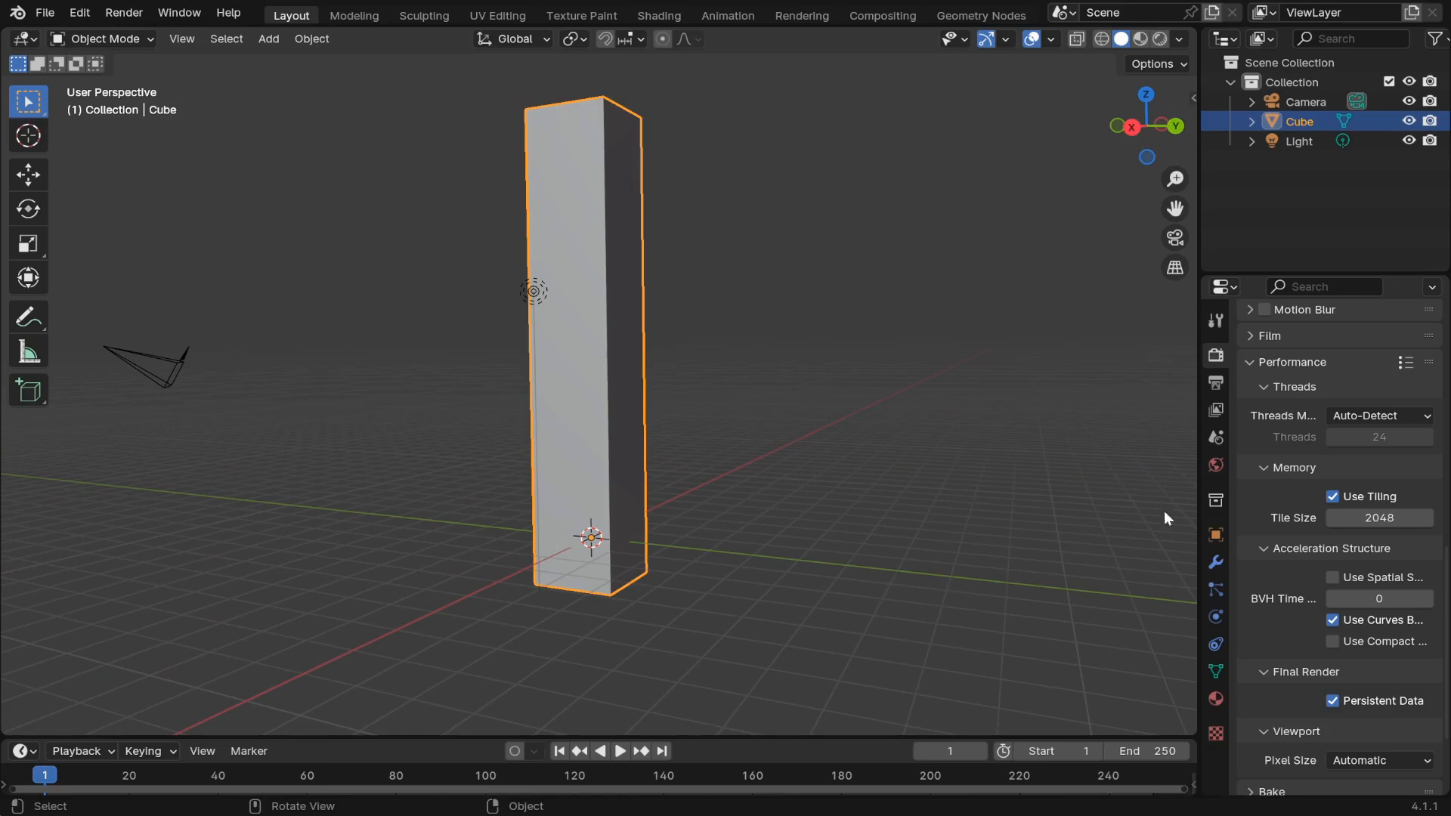
# - Add a Subdivision Surface modifier to the column with viewport level 2 and Optimal Display off
pyautogui.click(1216, 562)
pyautogui.click(1317, 353)
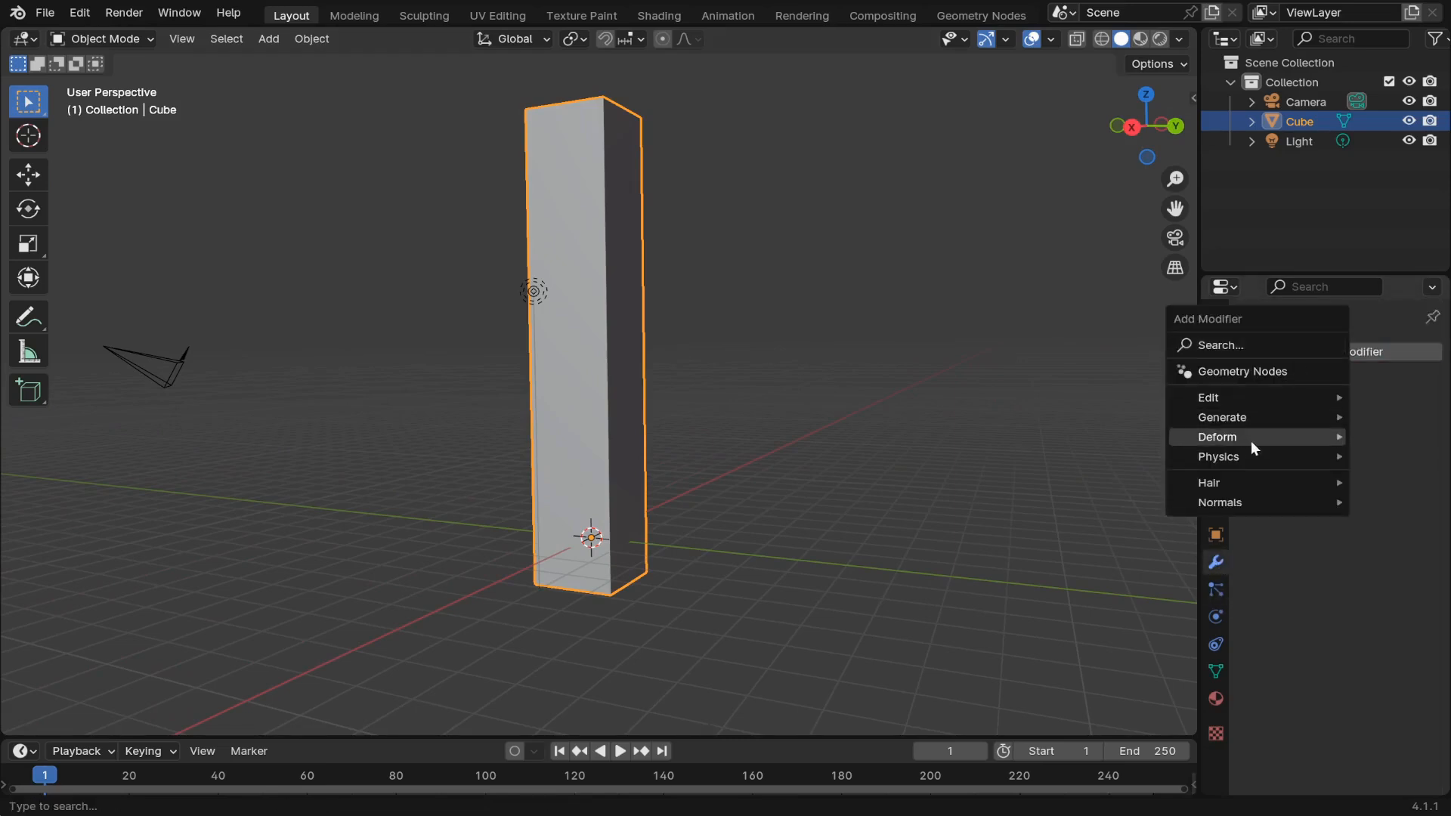
pyautogui.moveTo(1243, 423)
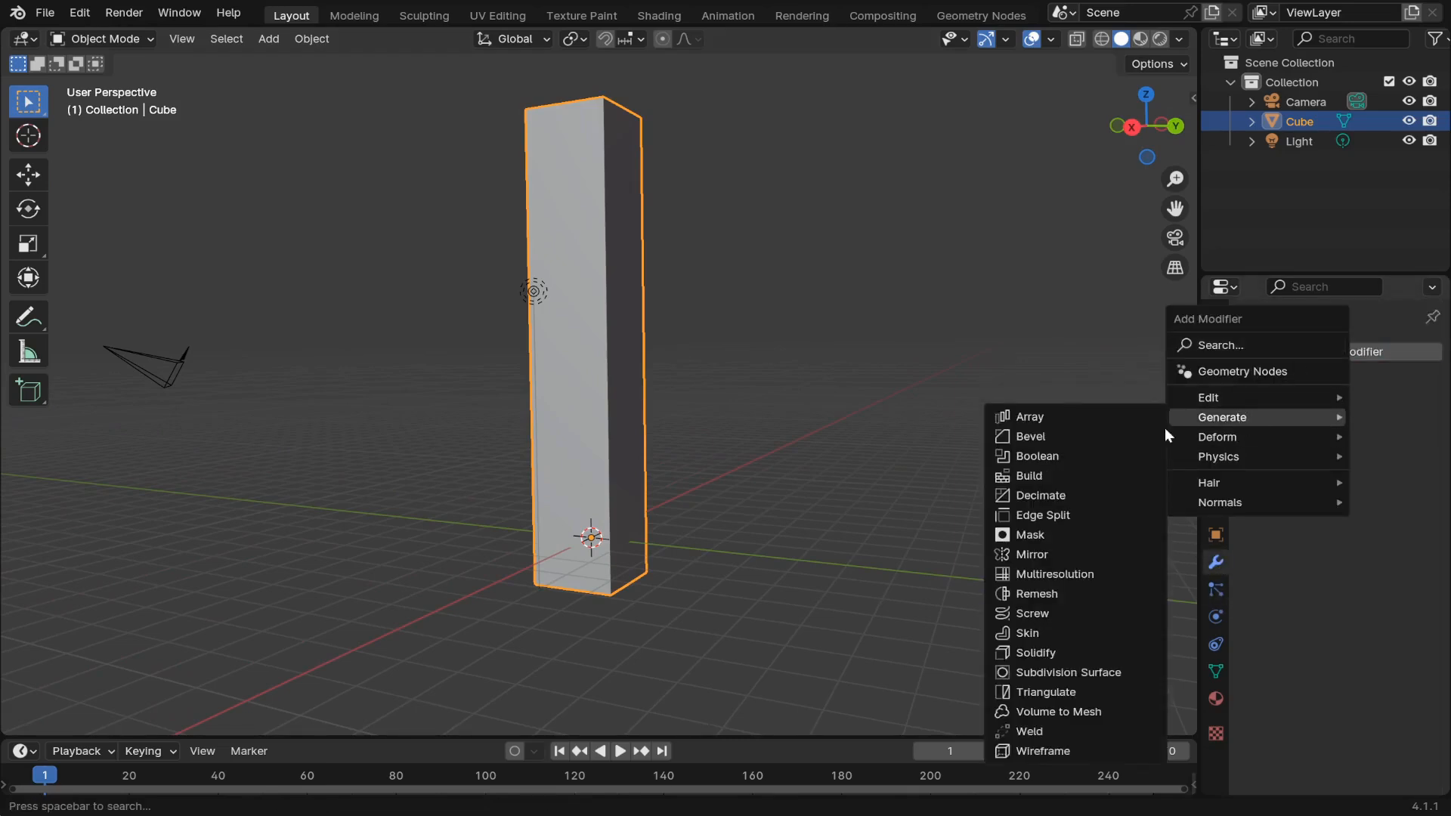
pyautogui.click(1095, 674)
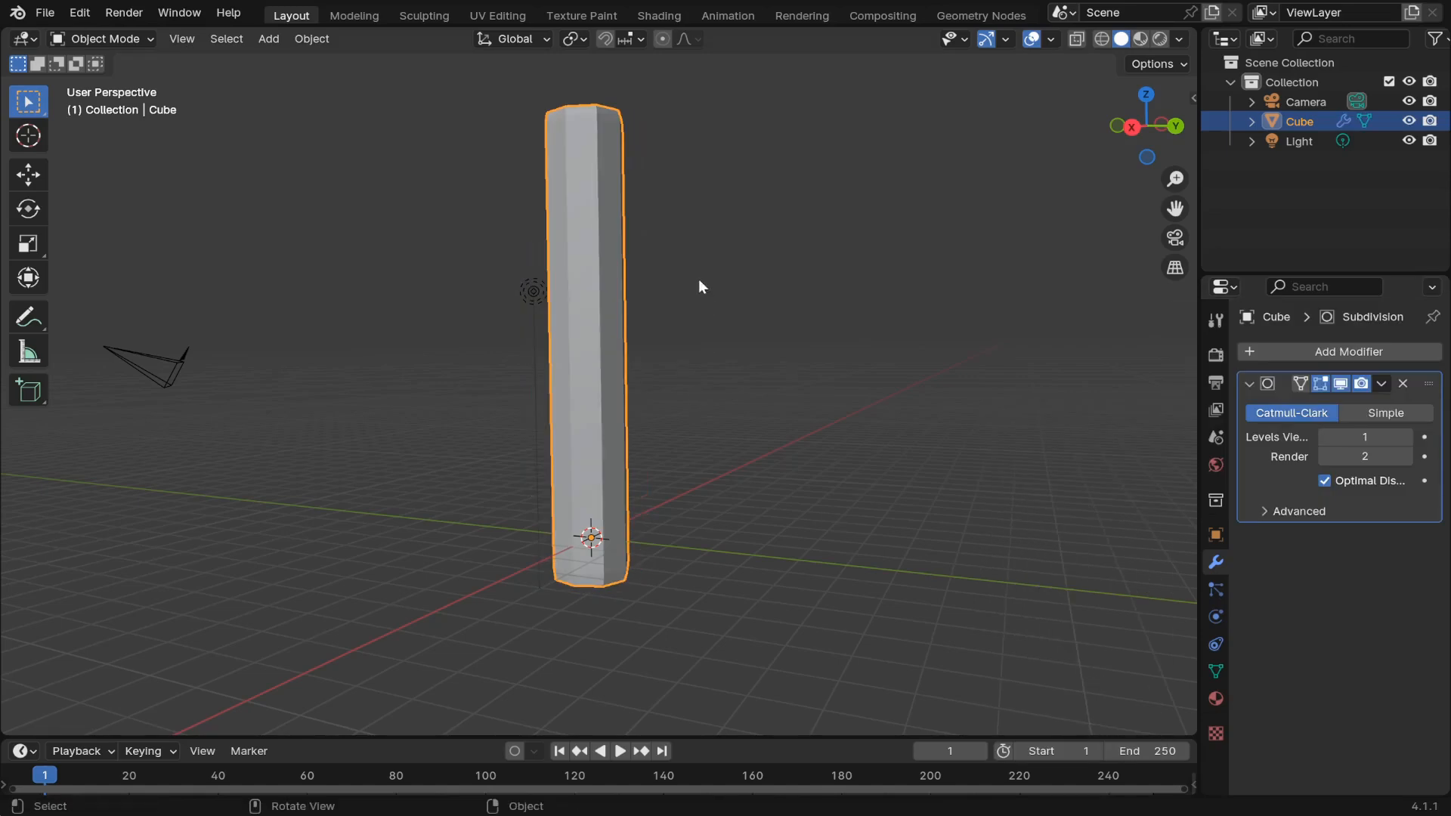
pyautogui.moveTo(699, 279); pyautogui.dragTo(737, 402, button='middle')
pyautogui.moveTo(690, 306); pyautogui.dragTo(615, 293, button='middle')
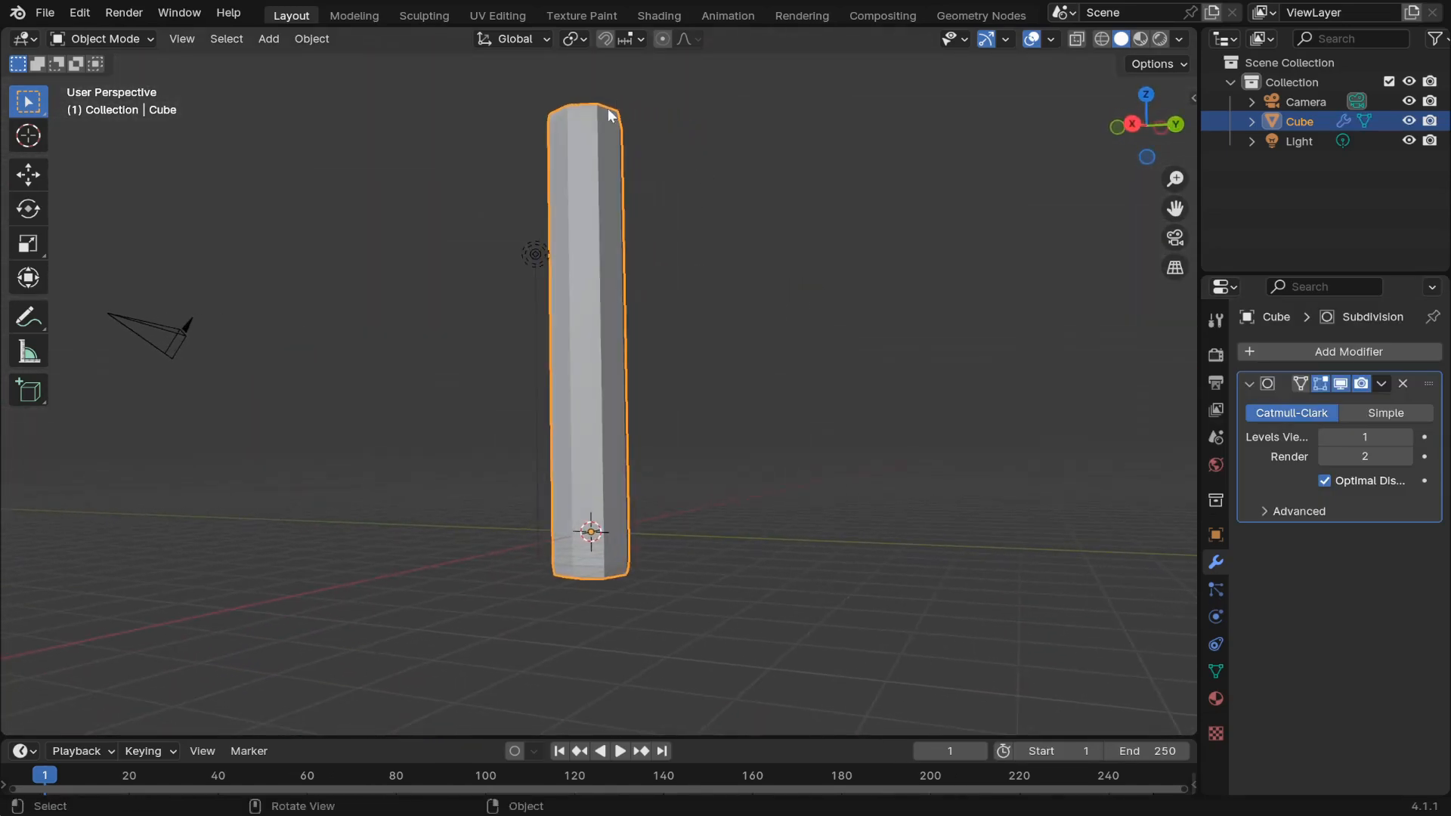
pyautogui.moveTo(710, 256); pyautogui.dragTo(686, 227, button='middle')
pyautogui.press('Tab')
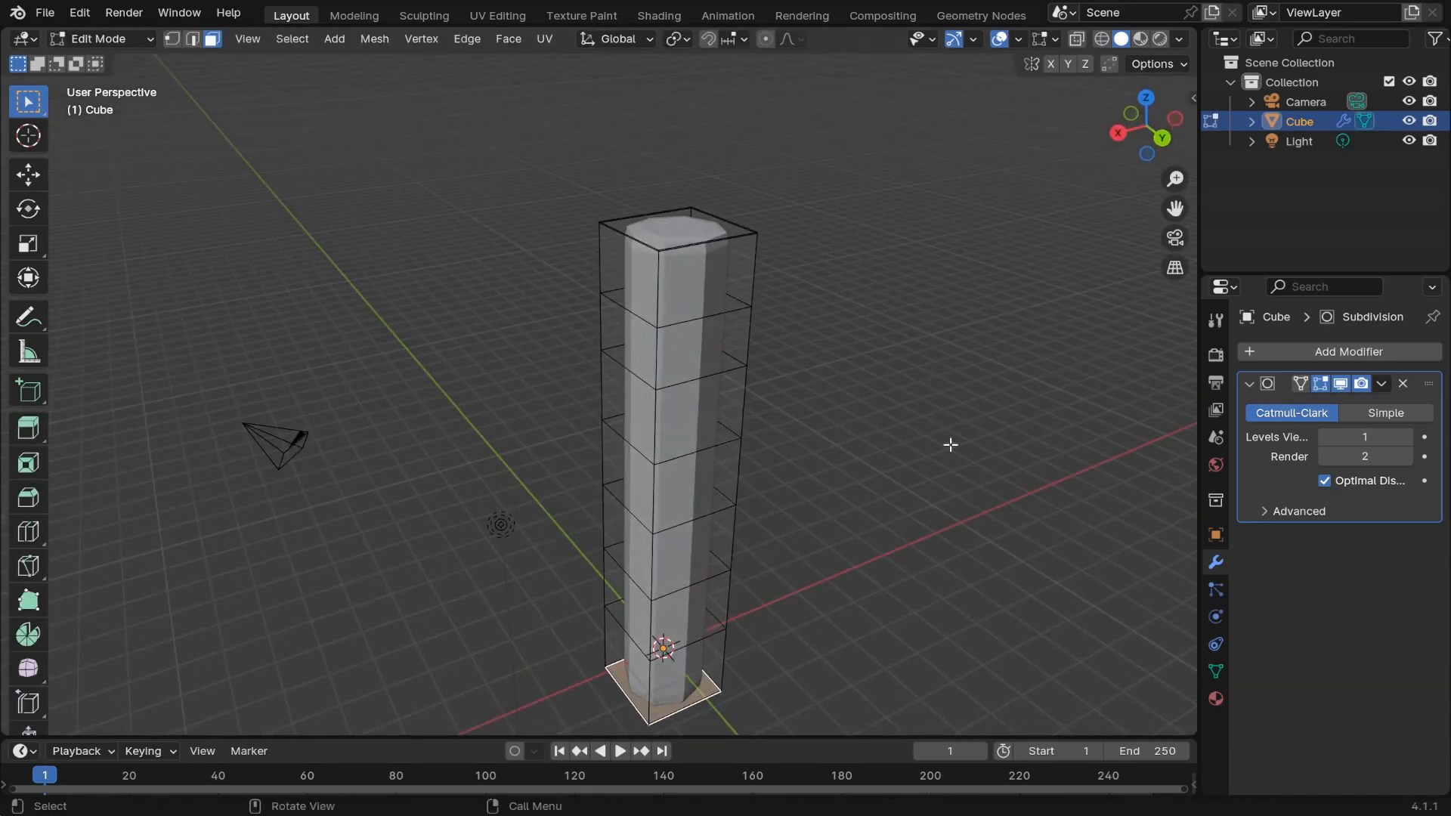
pyautogui.click(1405, 439)
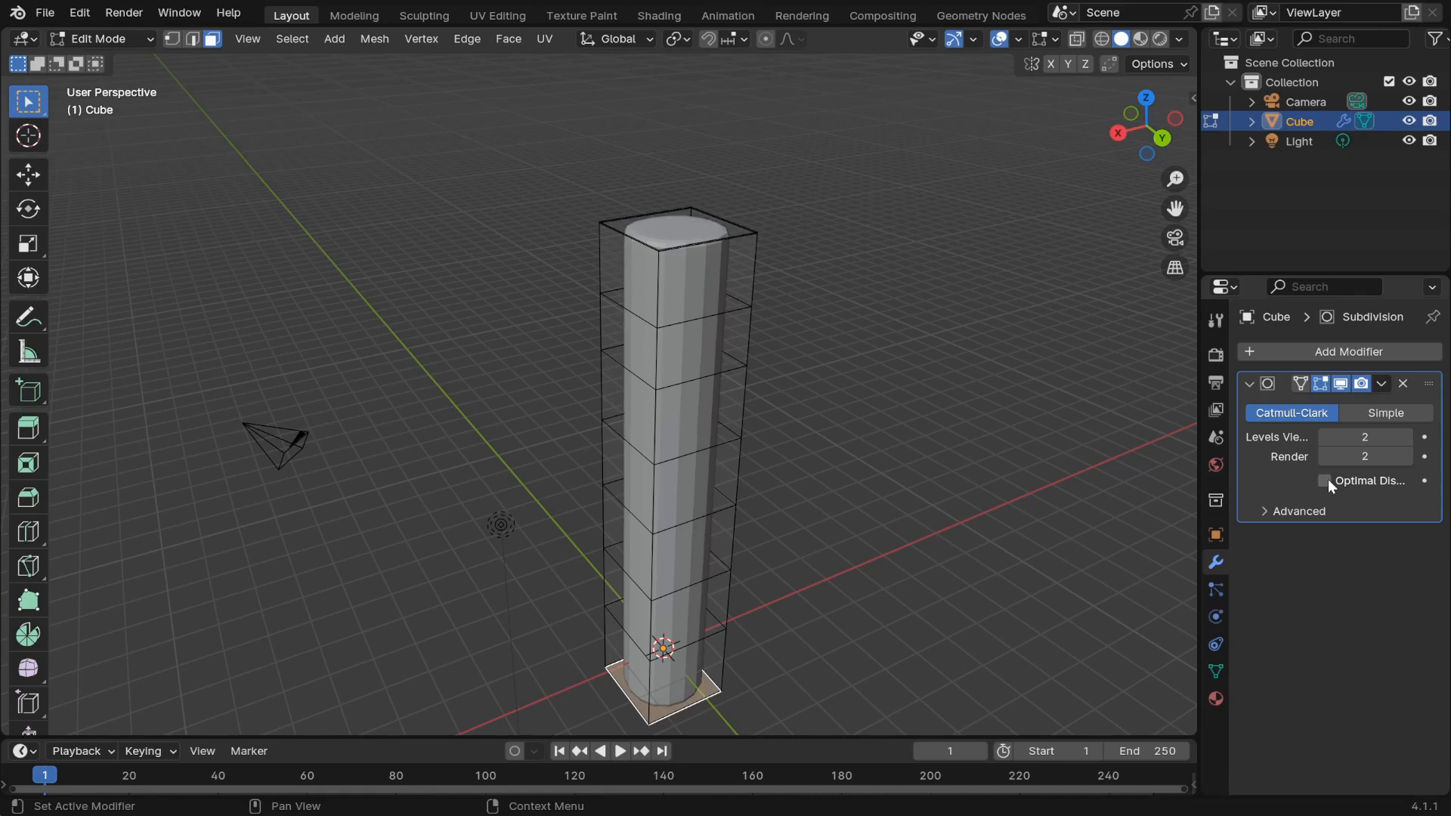
# - Turn on the wireframe overlay and inspect the column's subdivided mesh up close
pyautogui.click(1019, 39)
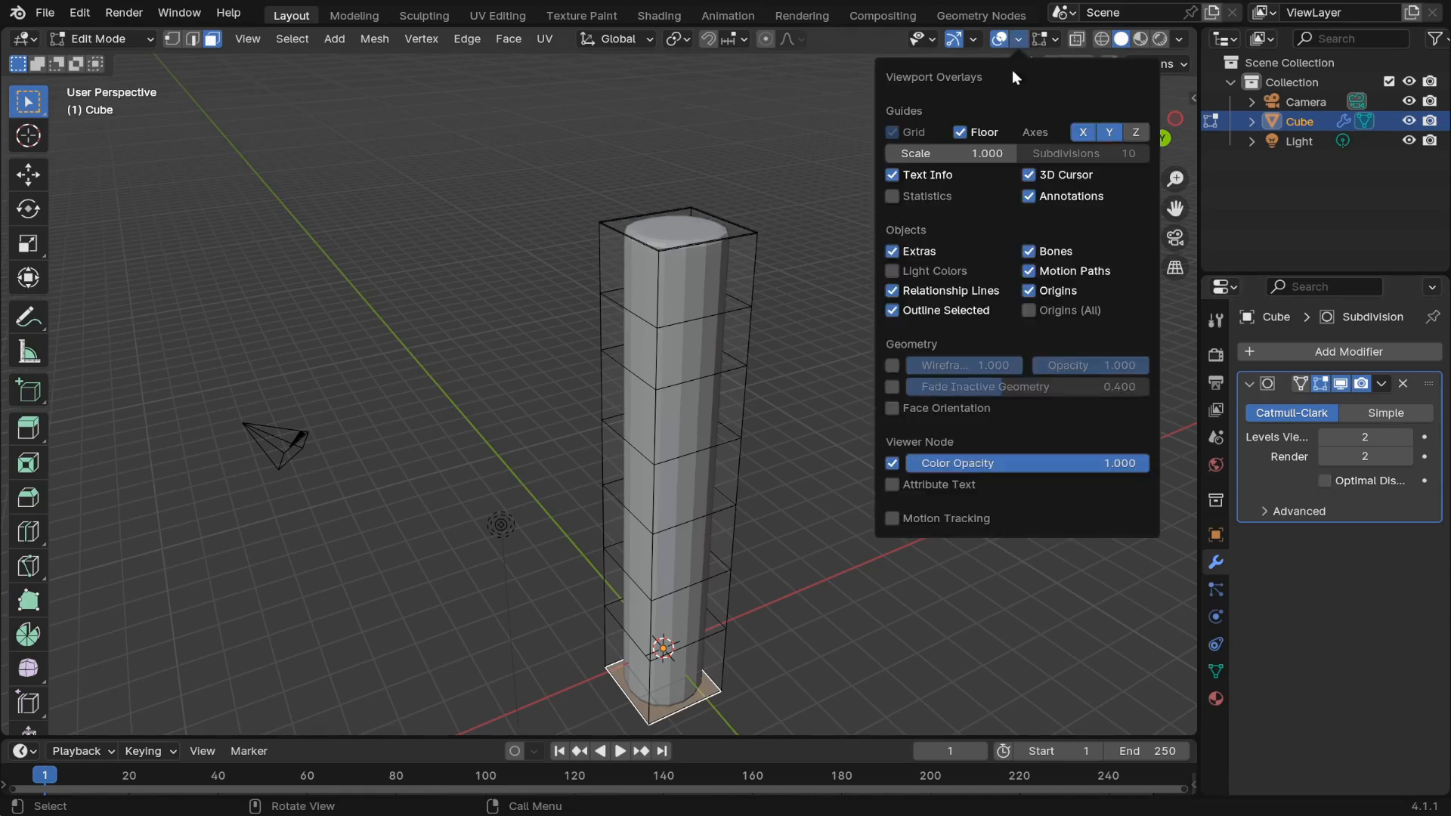
pyautogui.click(892, 366)
pyautogui.moveTo(775, 492); pyautogui.dragTo(855, 496, button='middle')
pyautogui.scroll(3, 820, 237)
pyautogui.scroll(-3, 794, 236)
pyautogui.moveTo(794, 236); pyautogui.dragTo(723, 395, button='middle')
pyautogui.scroll(3, 786, 275)
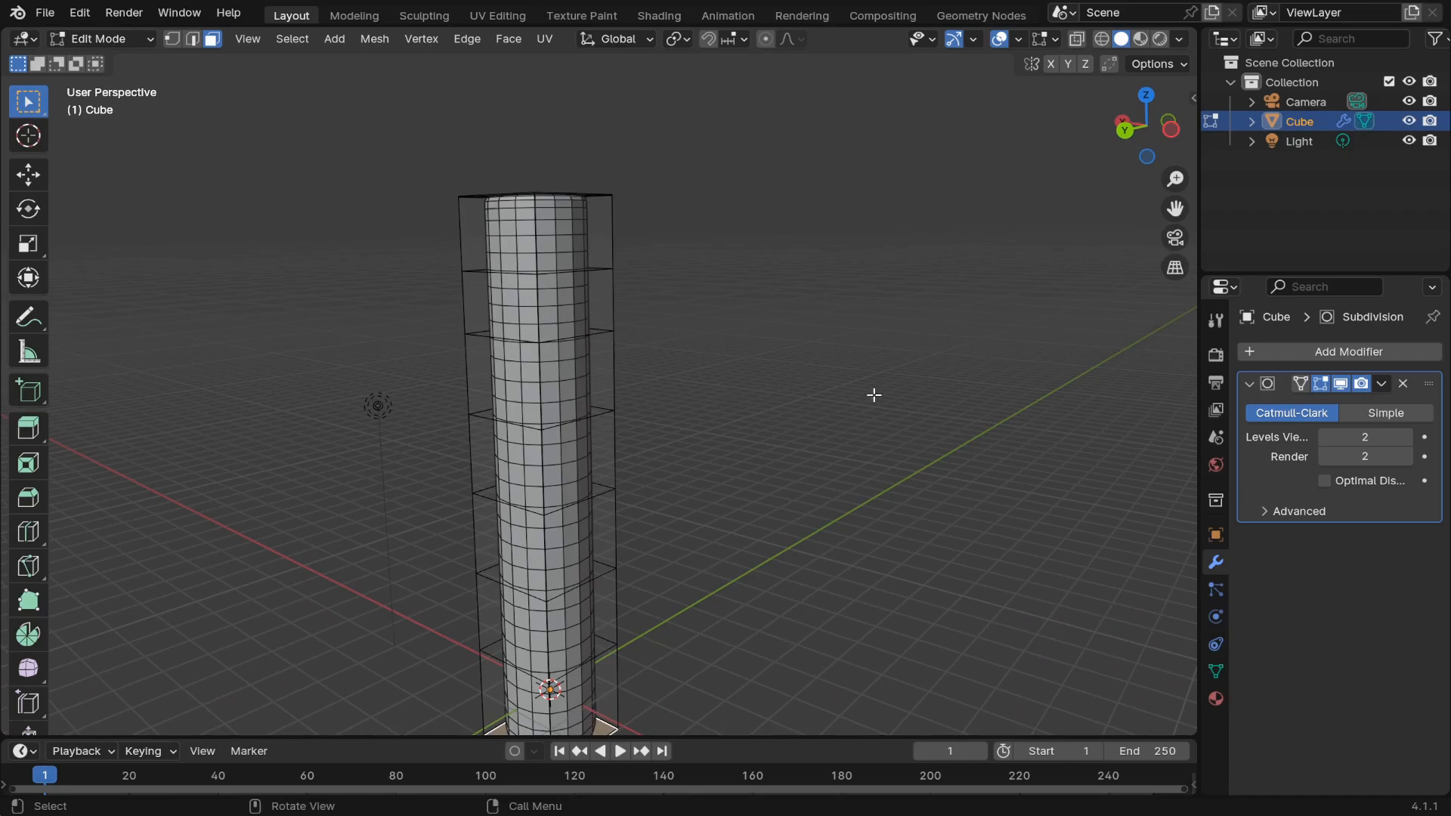
# - In edge select mode, mark the edge loop around the column's top as a UV seam
pyautogui.moveTo(806, 363); pyautogui.dragTo(842, 358, button='middle')
pyautogui.click(195, 41)
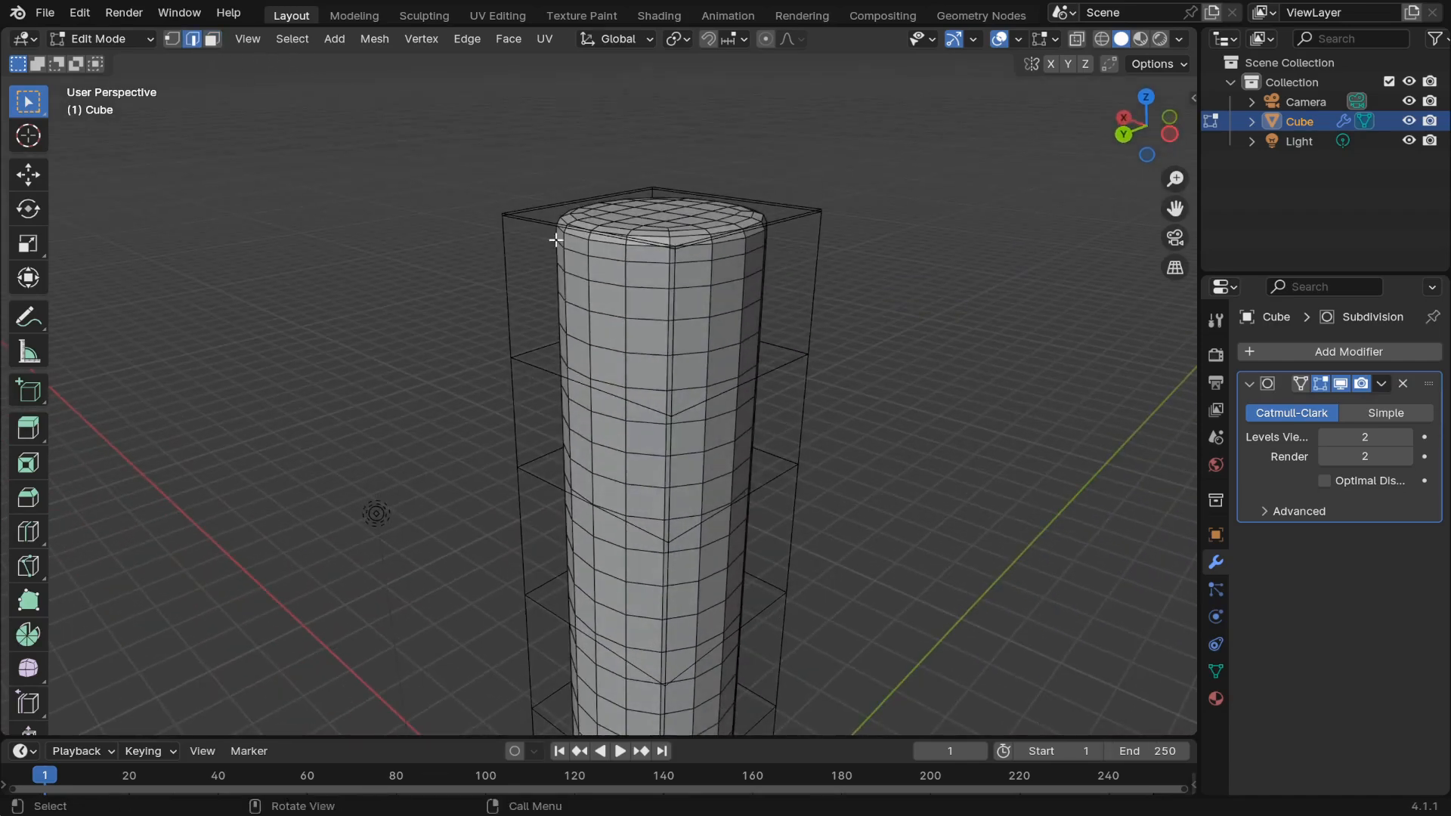
pyautogui.scroll(3, 779, 298)
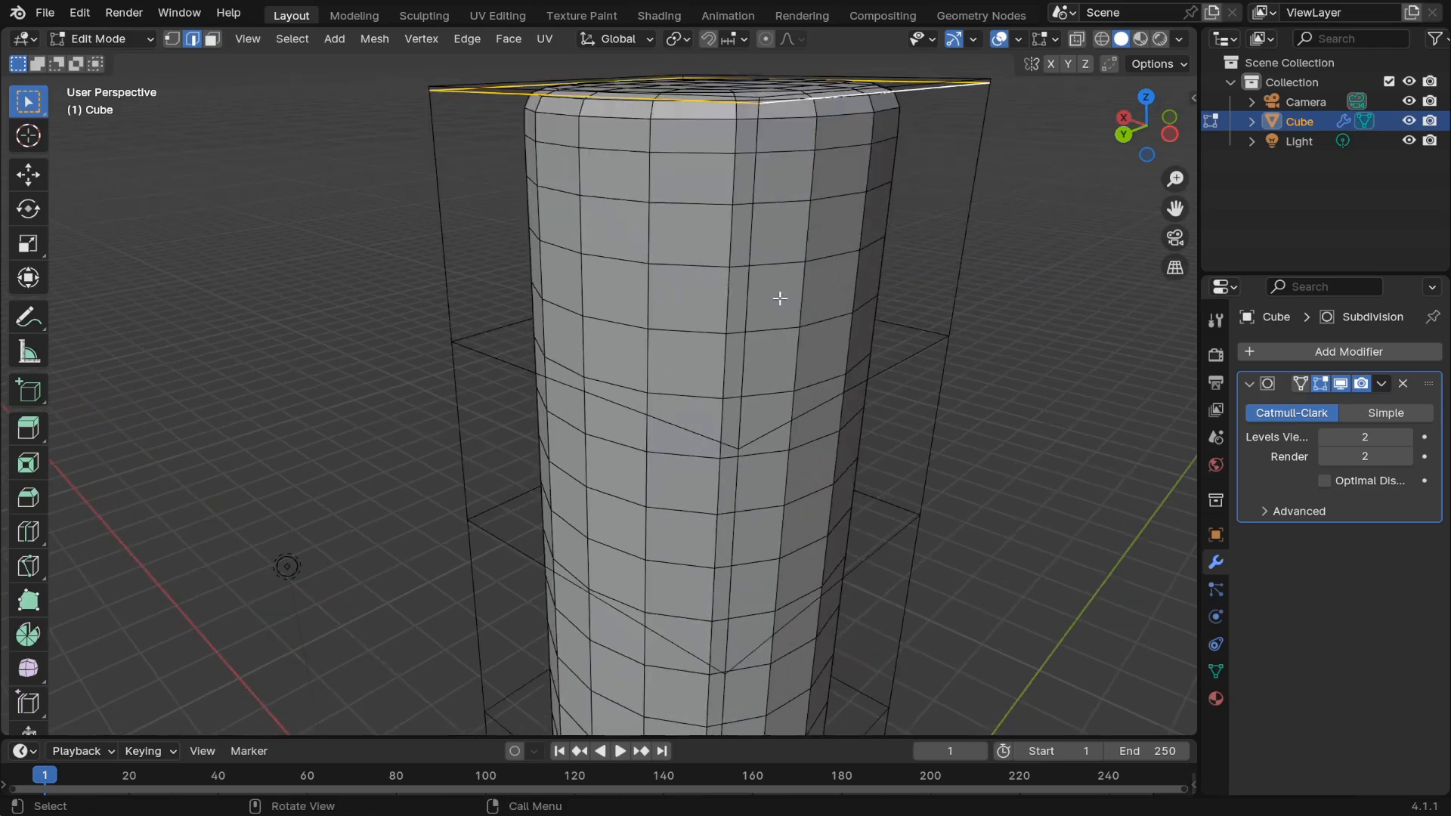
pyautogui.moveTo(810, 242); pyautogui.dragTo(809, 259, button='middle')
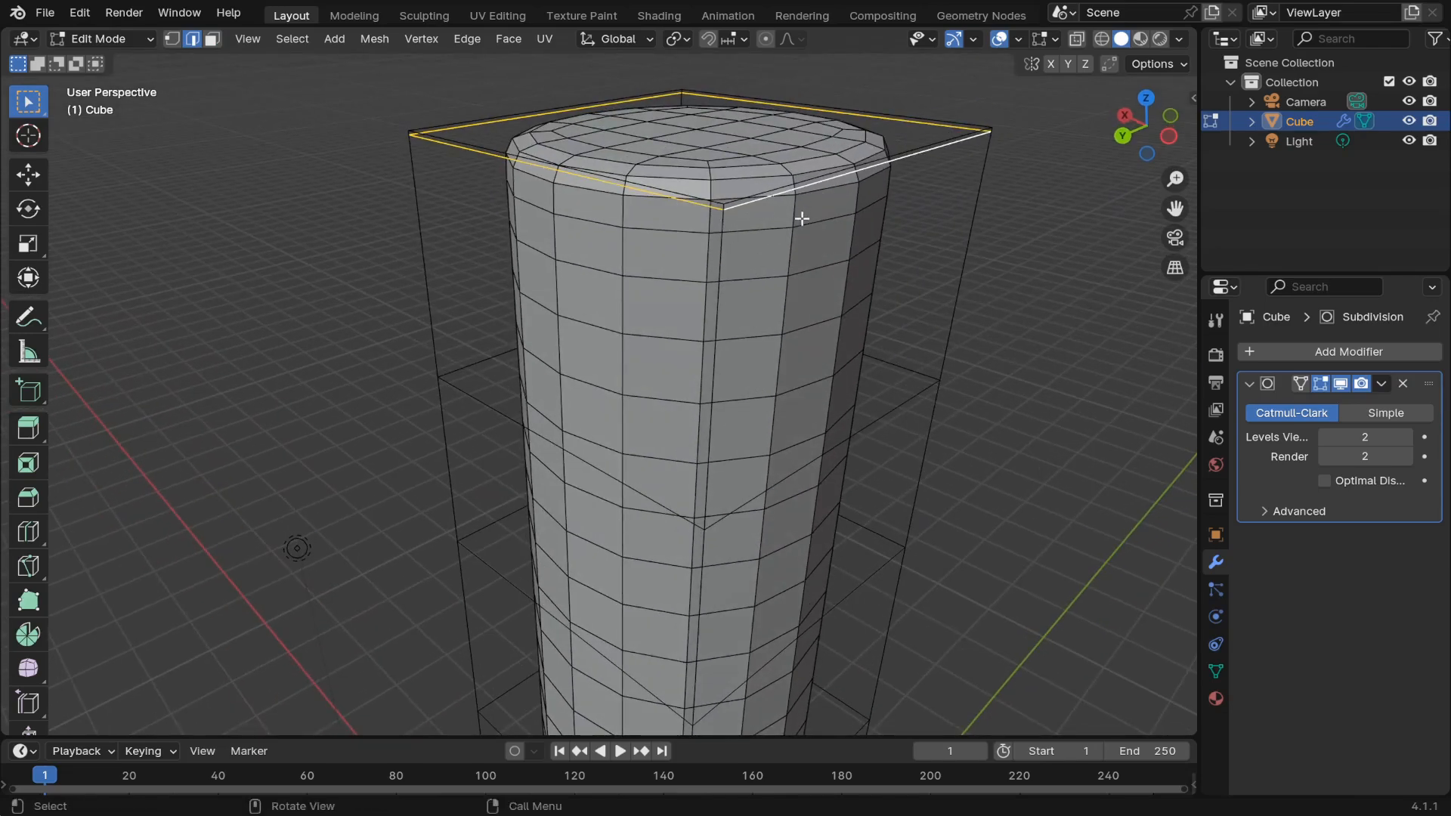
pyautogui.press('u')
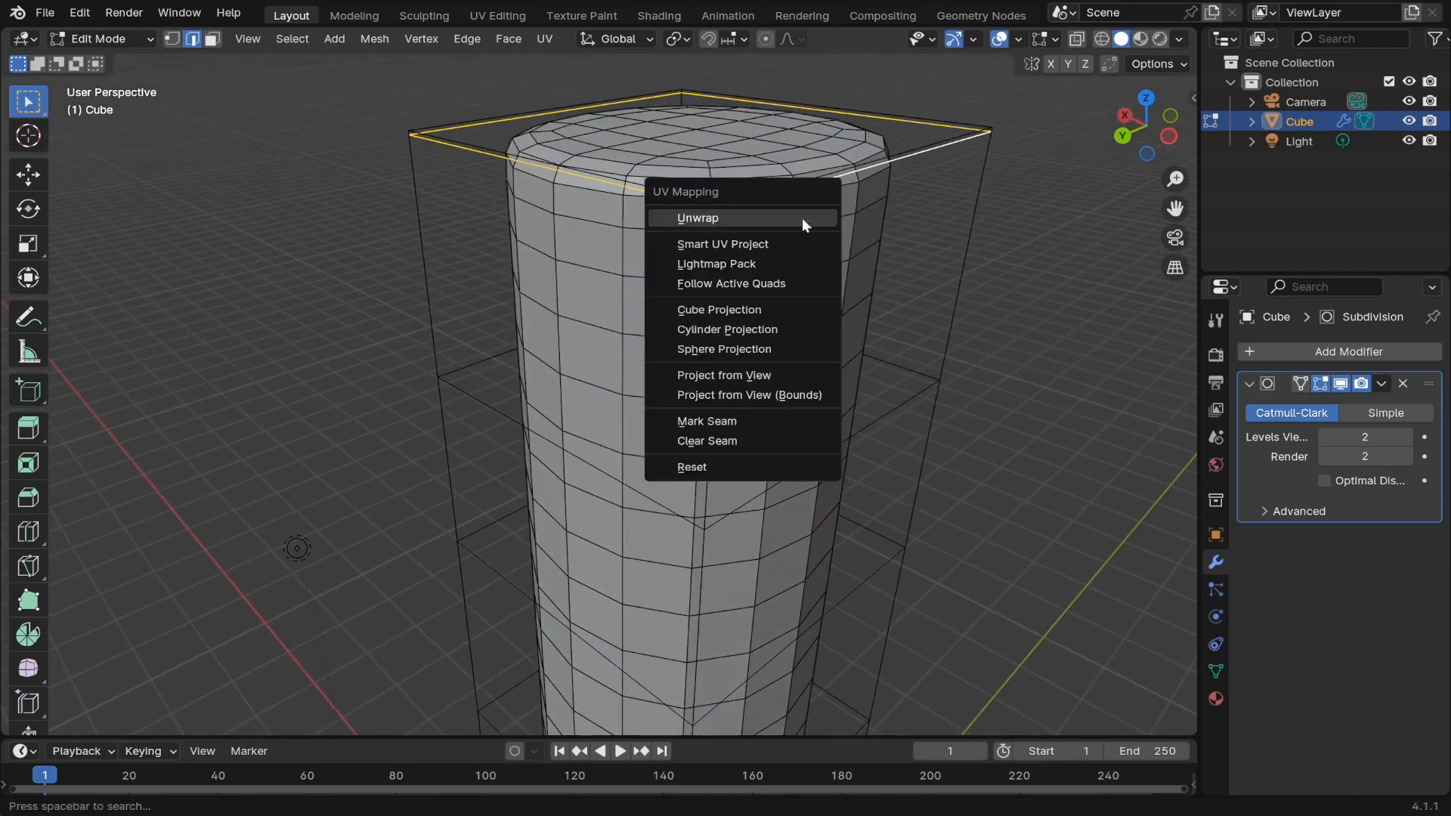
pyautogui.click(737, 421)
pyautogui.scroll(-2, 669, 472)
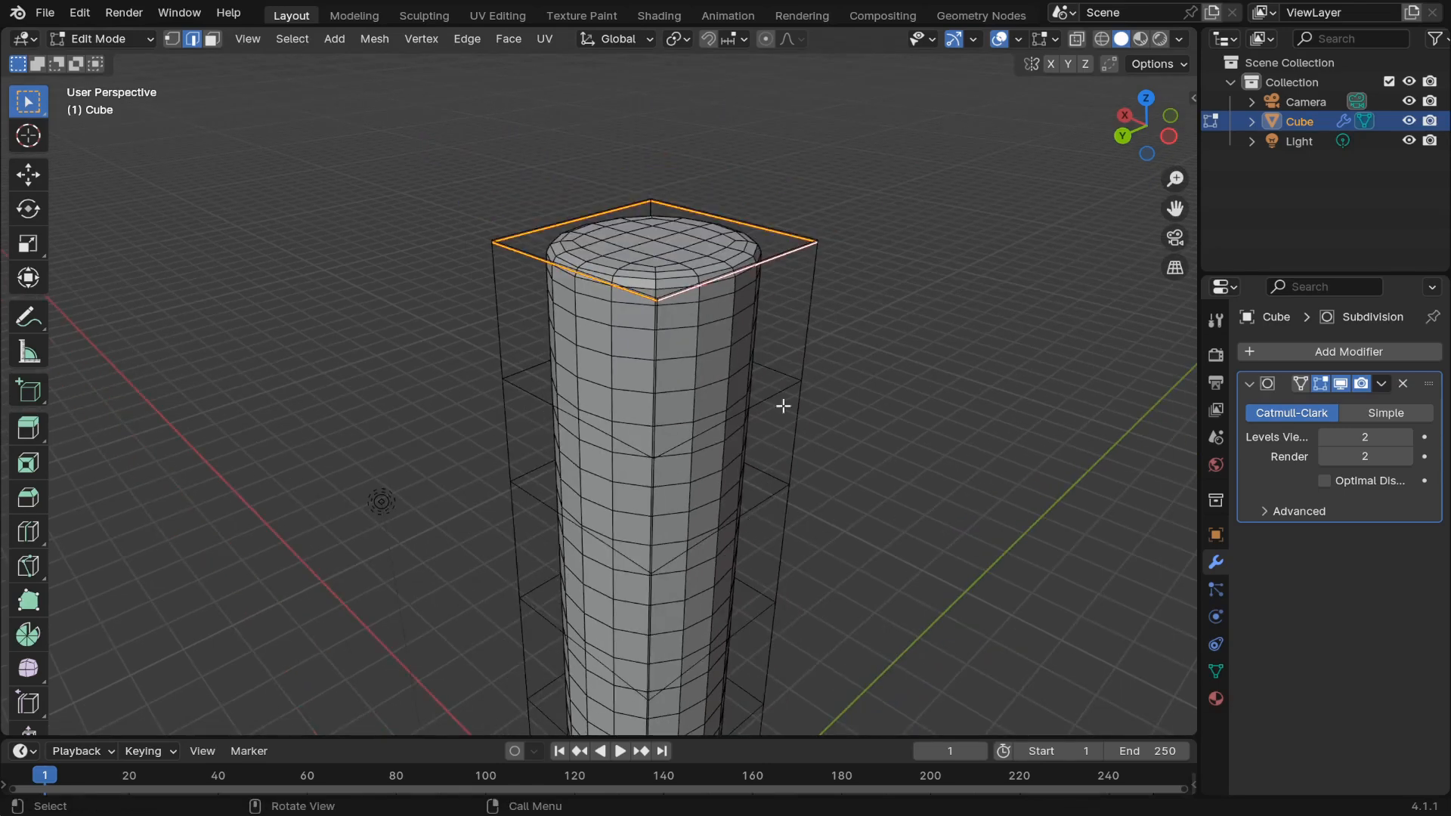
# - Mark the vertical edge line running down one corner of the column as a UV seam
pyautogui.keyDown('alt'); pyautogui.click(807, 334); pyautogui.keyUp('alt')
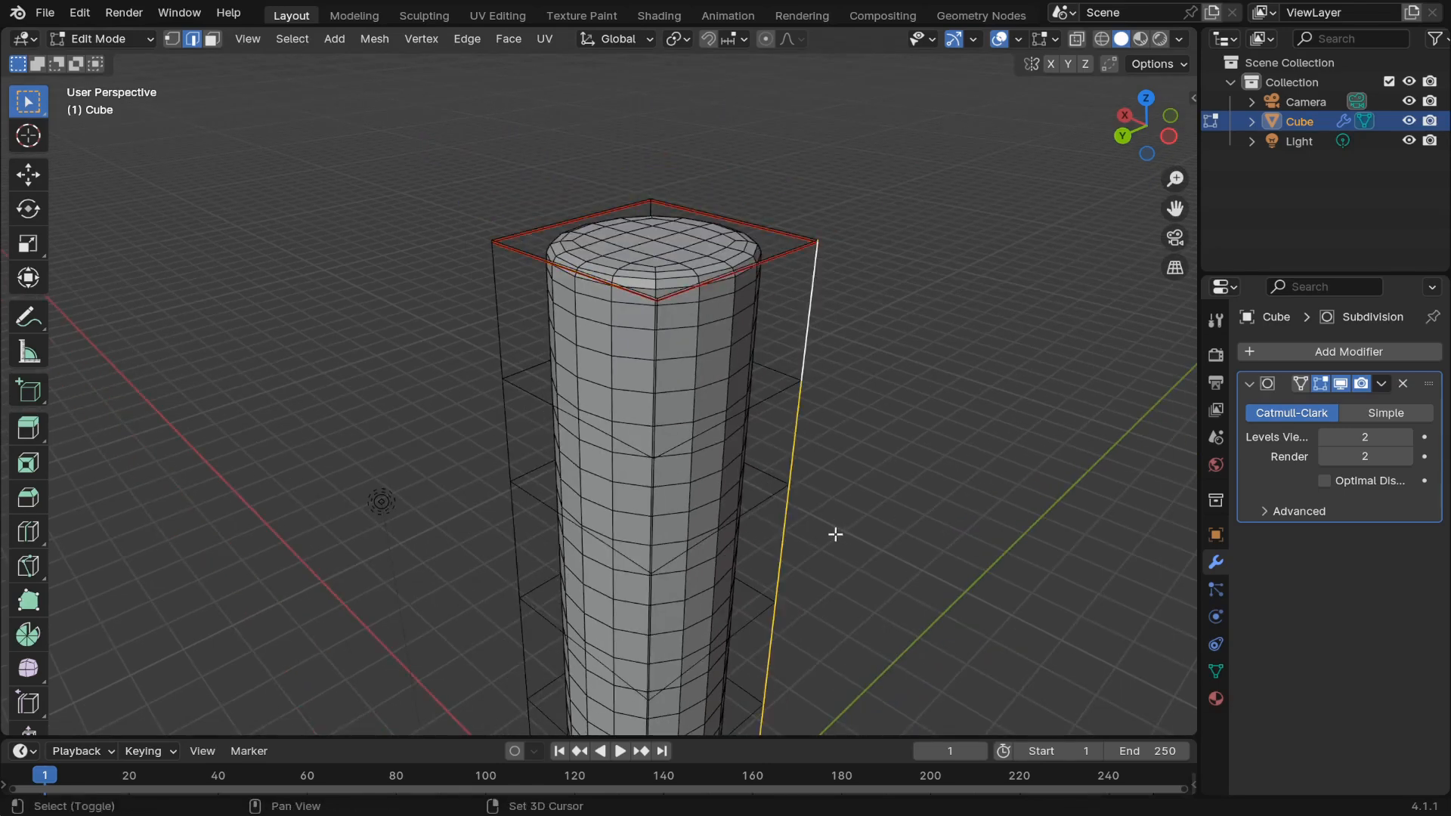
pyautogui.keyDown('shift'); pyautogui.moveTo(835, 535); pyautogui.dragTo(764, 447, button='middle'); pyautogui.keyUp('shift')
pyautogui.press('u')
pyautogui.click(699, 450)
# - Mark the edge loop around the column's base as a UV seam
pyautogui.moveTo(665, 597); pyautogui.dragTo(660, 441, button='middle')
pyautogui.scroll(5, 688, 506)
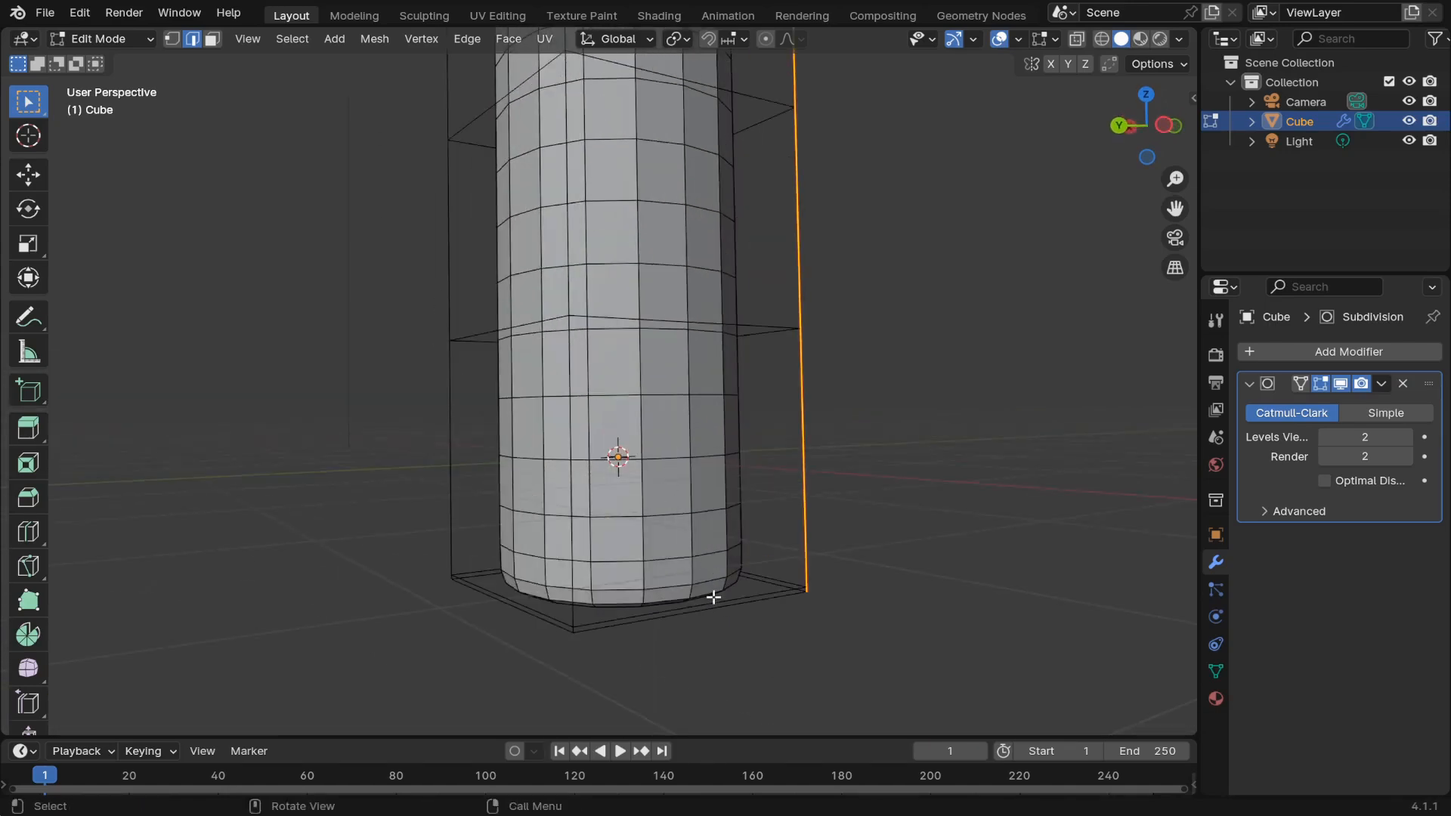
pyautogui.keyDown('alt'); pyautogui.click(713, 597); pyautogui.keyUp('alt')
pyautogui.moveTo(745, 523); pyautogui.dragTo(700, 593, button='middle')
pyautogui.press('u')
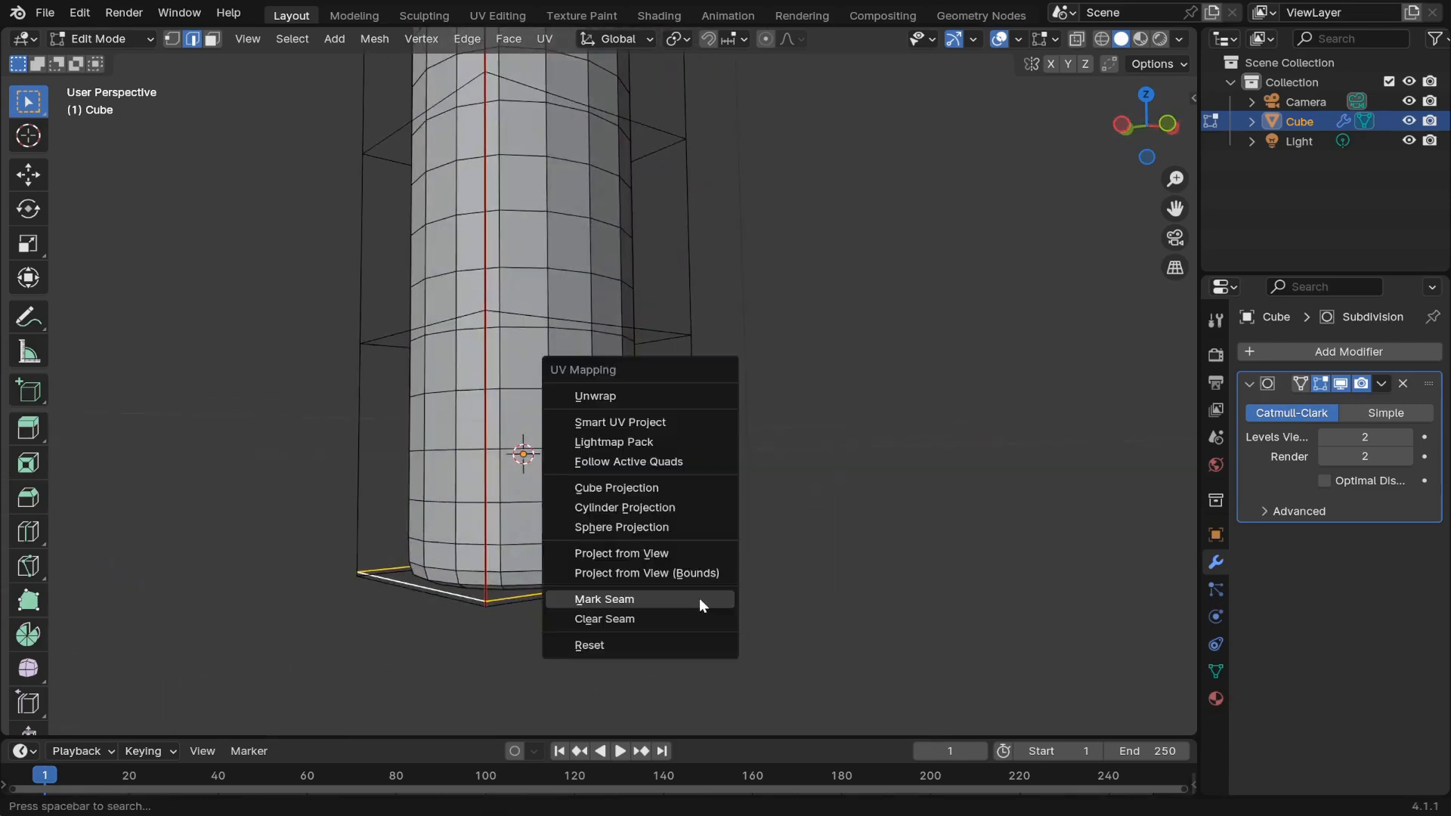
pyautogui.click(636, 600)
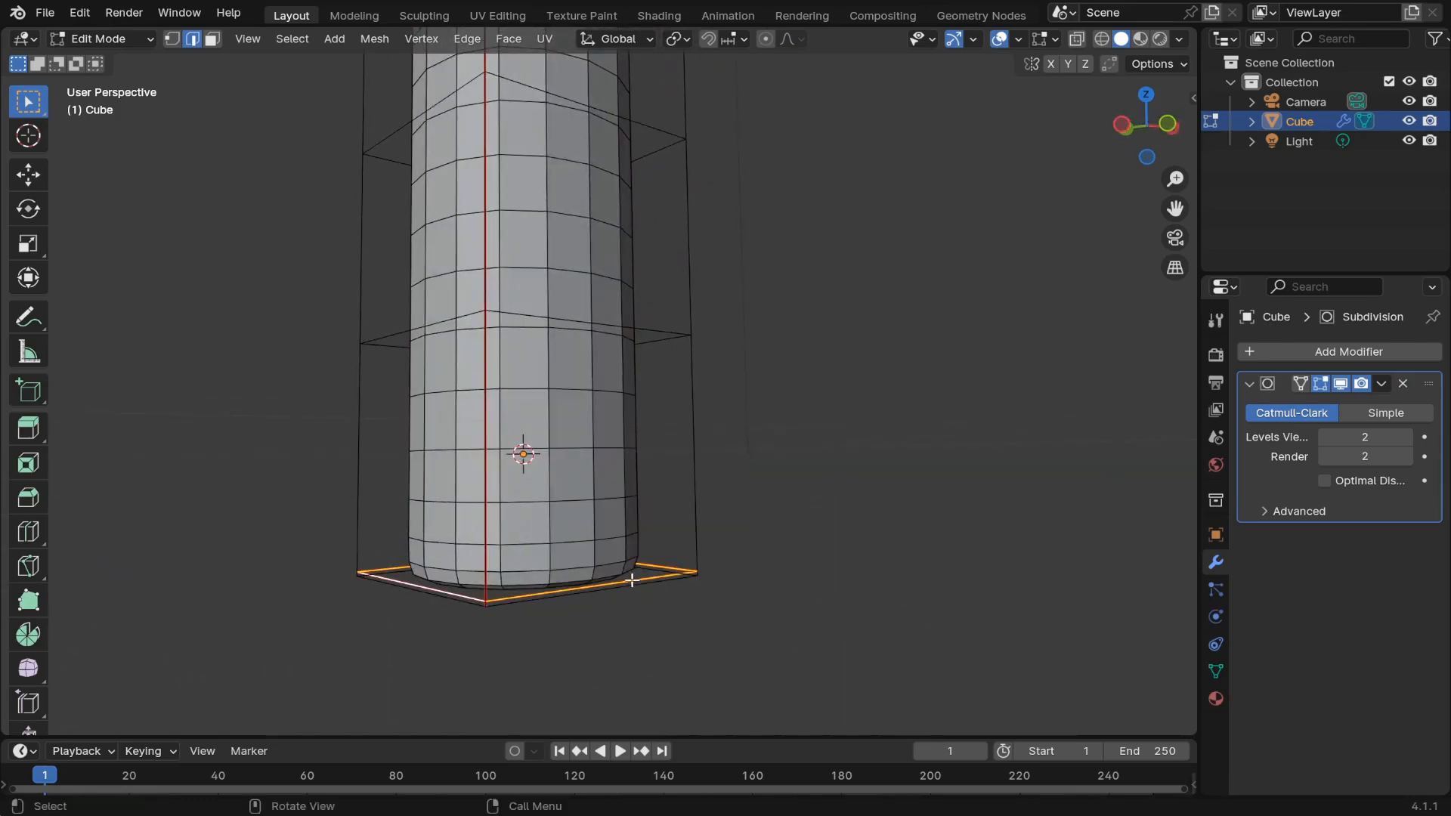
# - Select all linked side faces of the column in face select mode and unwrap them
pyautogui.press('3')
pyautogui.click(560, 382)
pyautogui.scroll(-4, 622, 372)
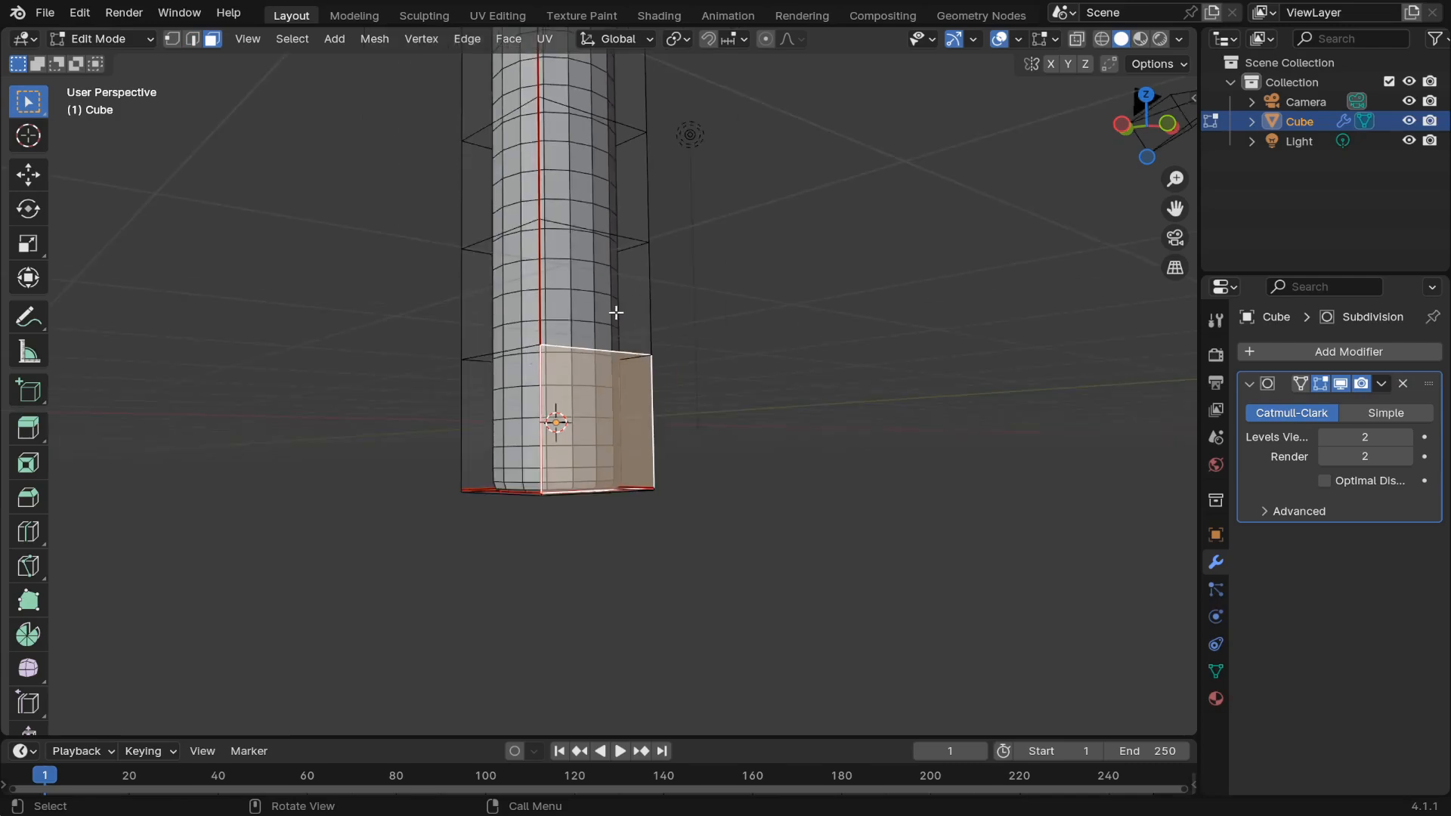
pyautogui.hotkey('ctrl', 'l')
pyautogui.moveTo(617, 312); pyautogui.dragTo(719, 369, button='middle')
pyautogui.press('u')
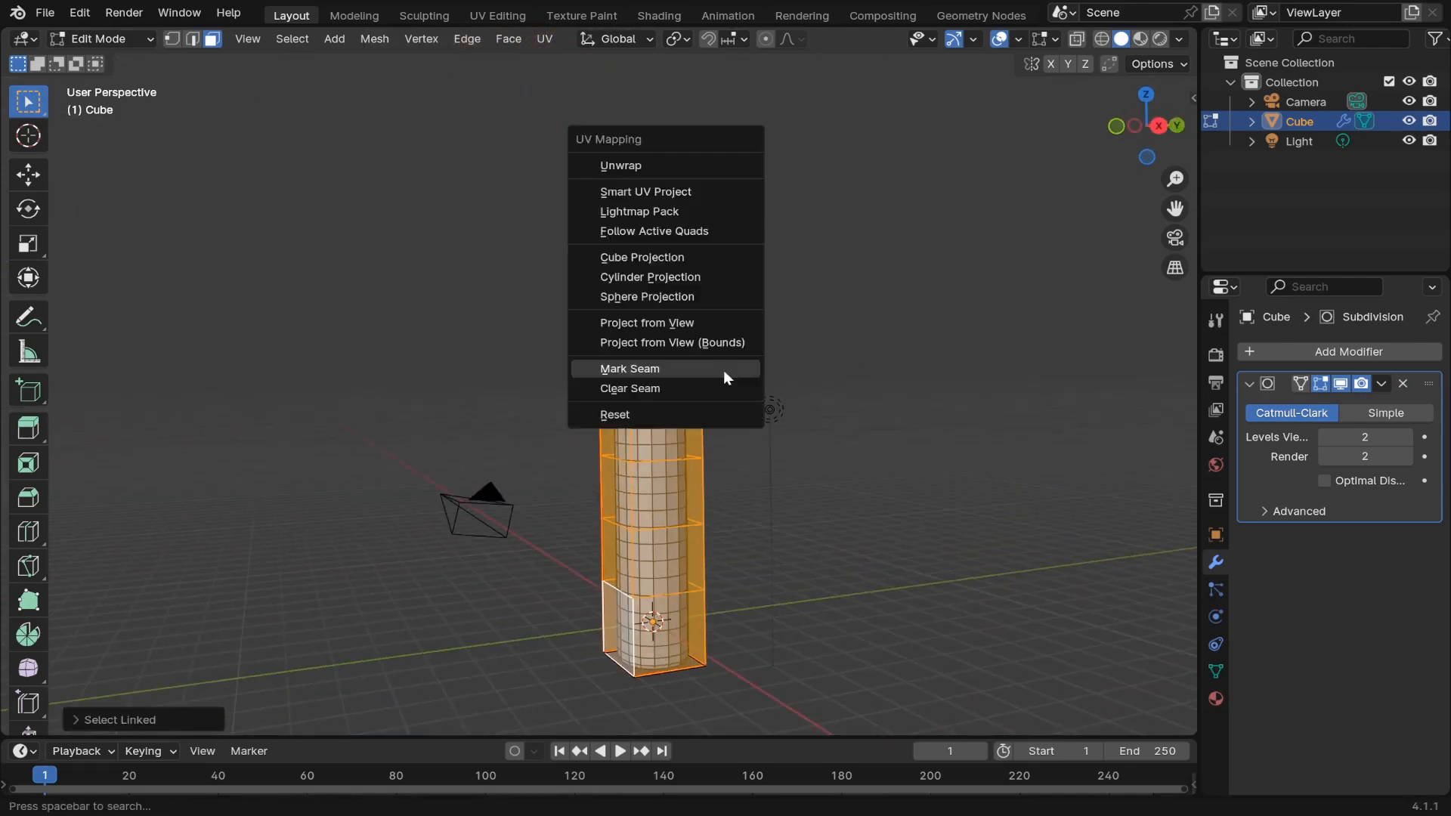
pyautogui.click(633, 168)
# - In the UV Editing workspace, stretch all the column's UVs along X and shift them sideways to nearly fill the UV square
pyautogui.click(512, 17)
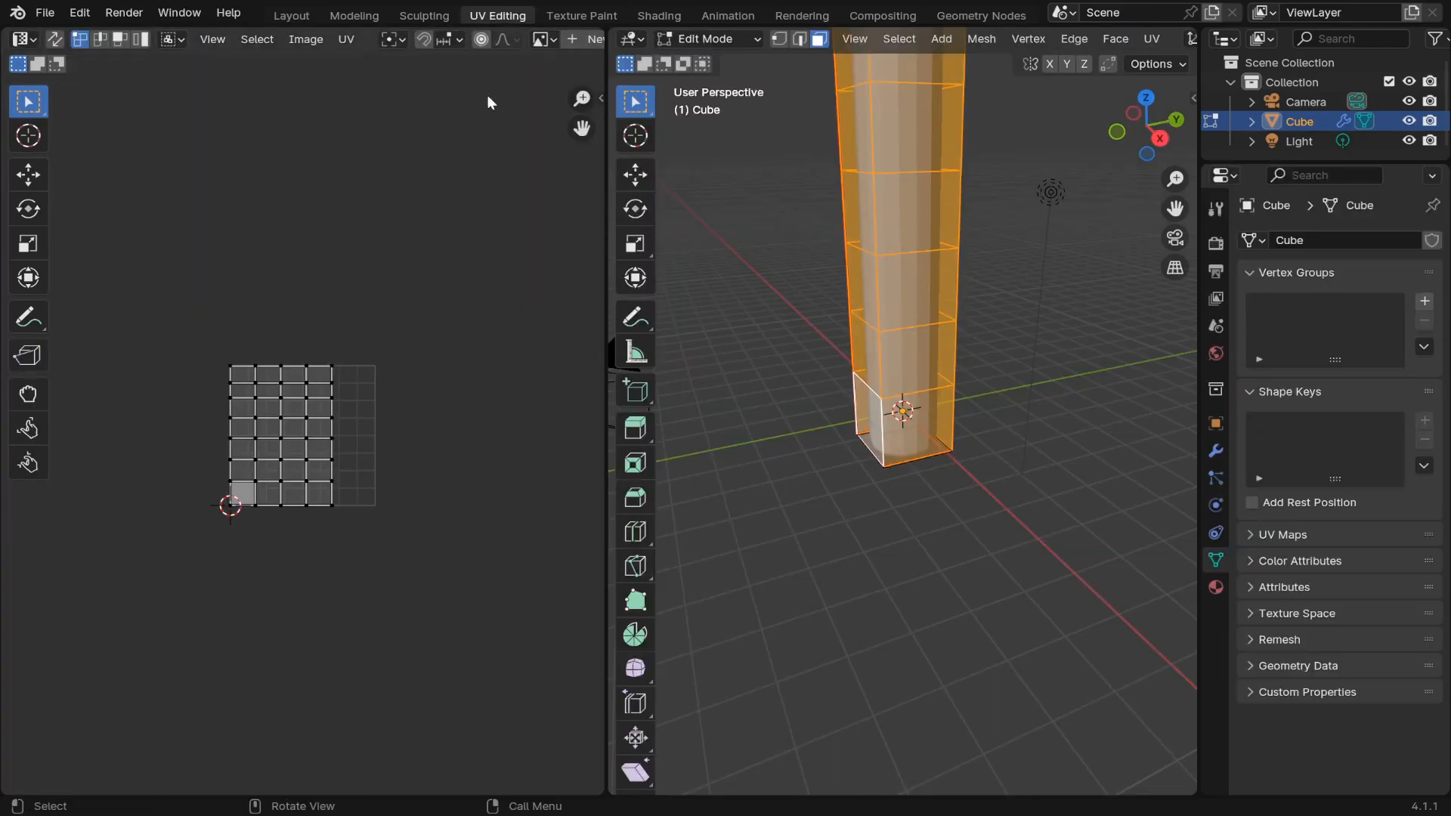
pyautogui.scroll(4, 465, 420)
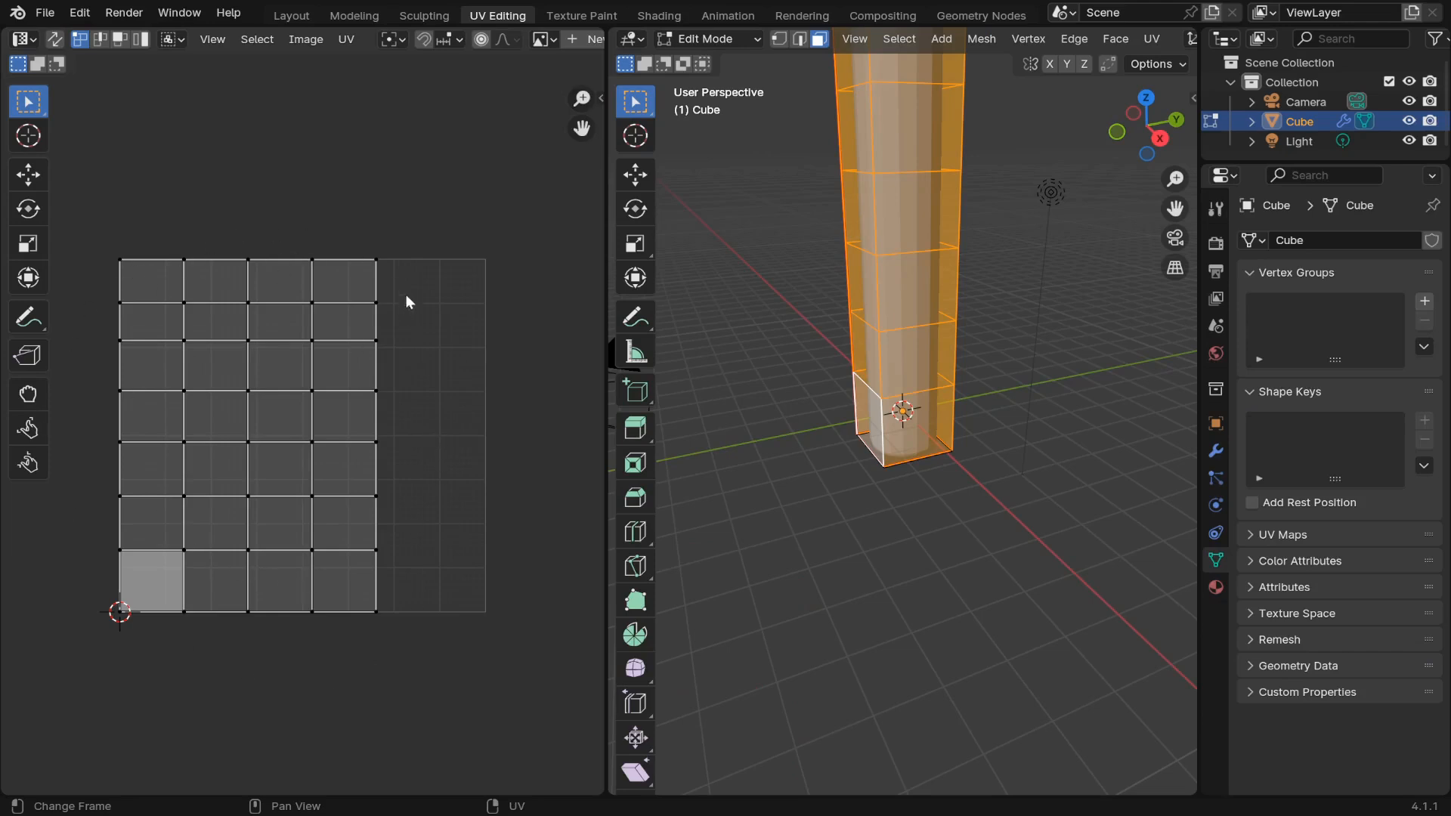
pyautogui.press('a')
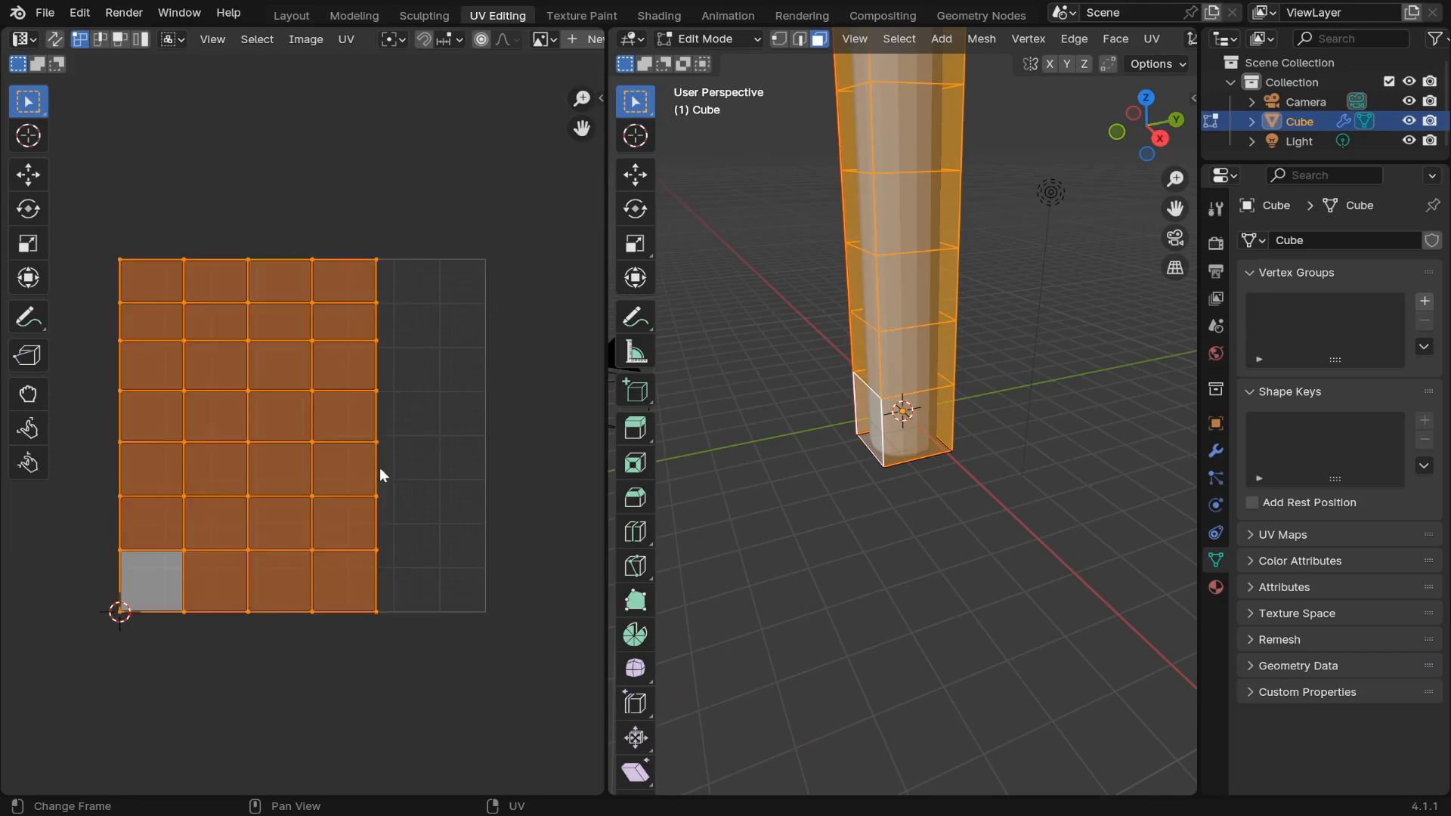
pyautogui.press('s')
pyautogui.press('x')
pyautogui.click(477, 527)
pyautogui.press('g')
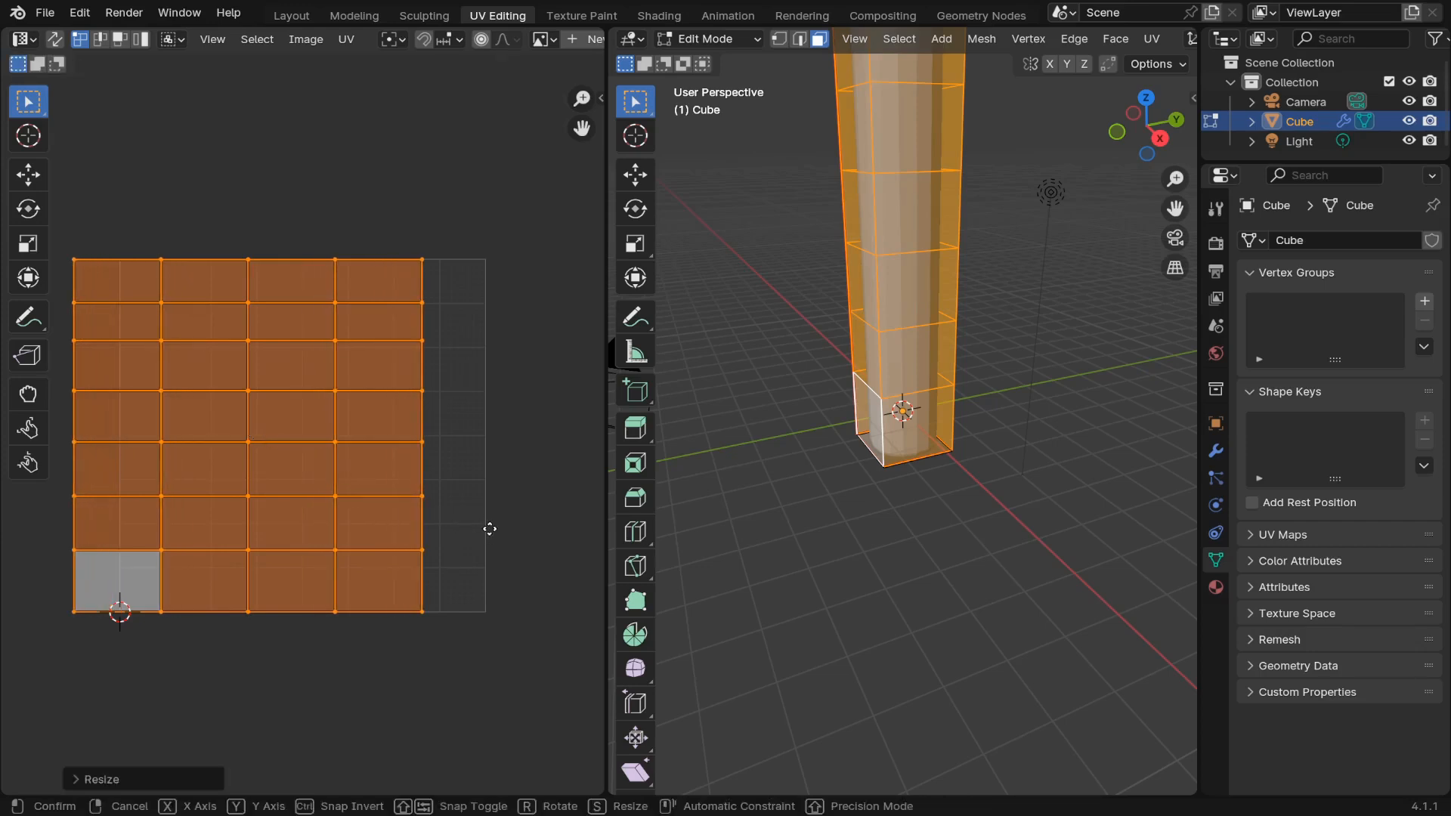
pyautogui.press('x')
pyautogui.click(542, 528)
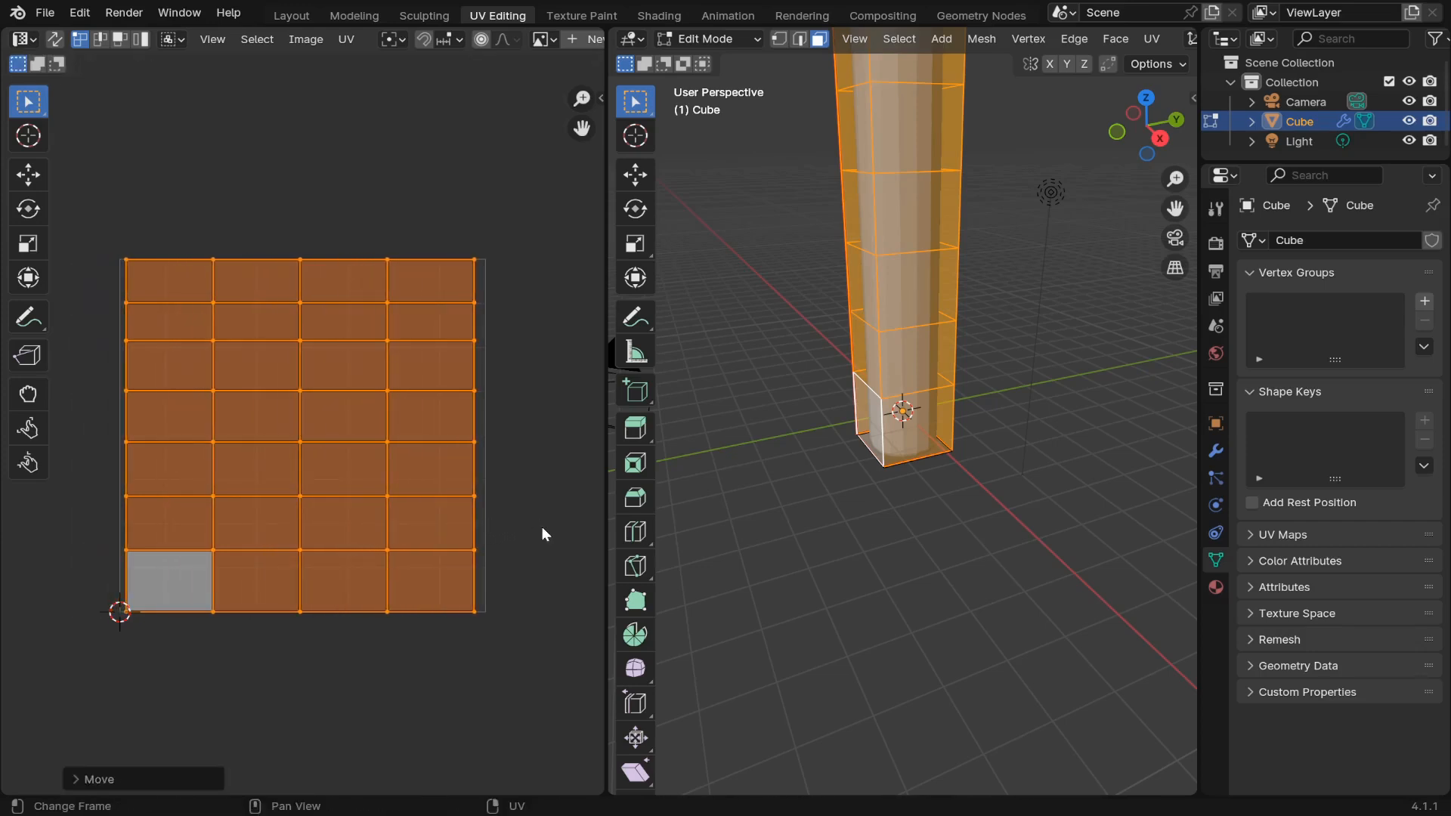
# - Fine-tune the UV island's scale and position along X so it spans the full width of the UV square
pyautogui.press('s')
pyautogui.press('x')
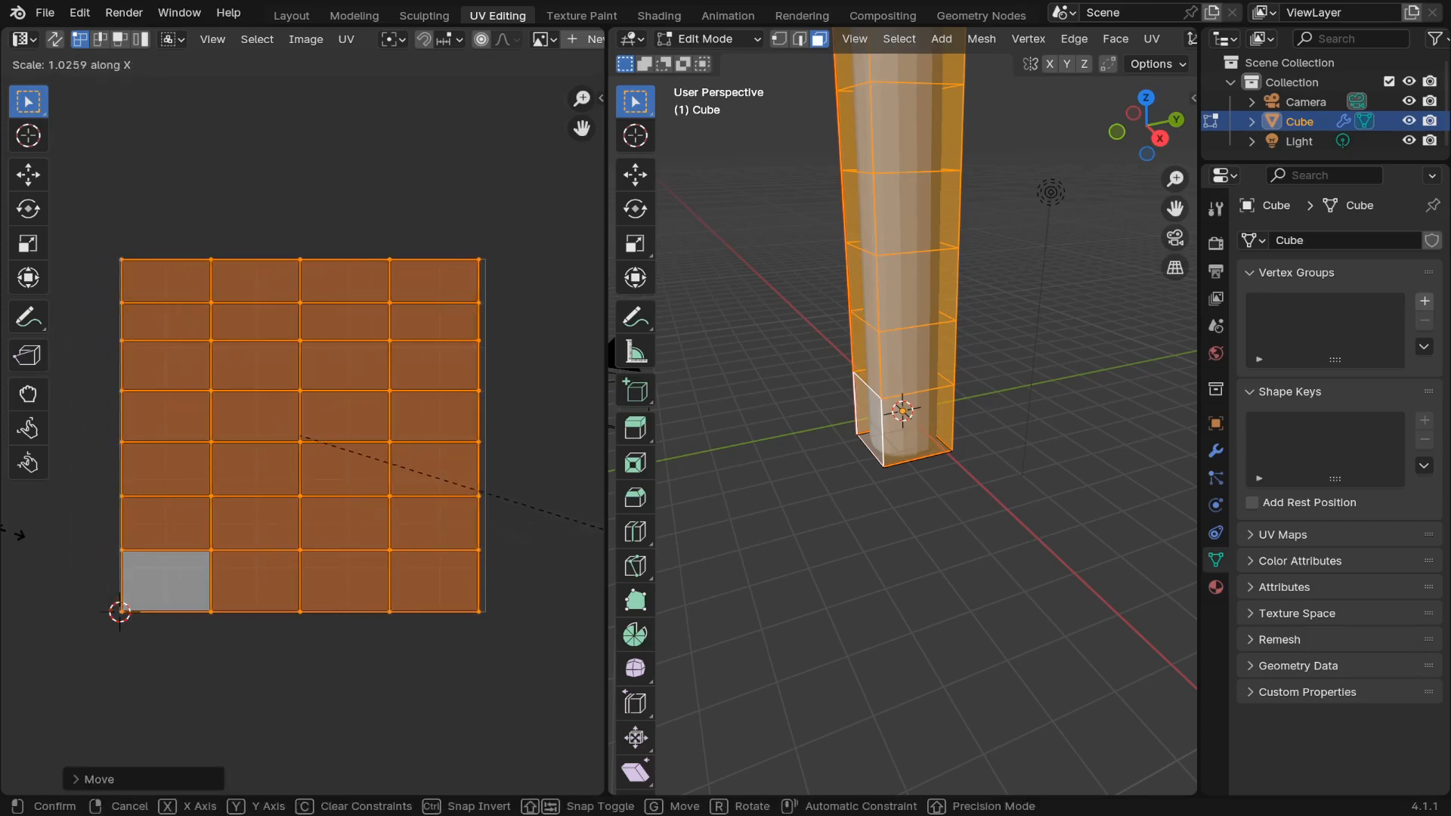
pyautogui.click(28, 530)
pyautogui.press('g')
pyautogui.press('x')
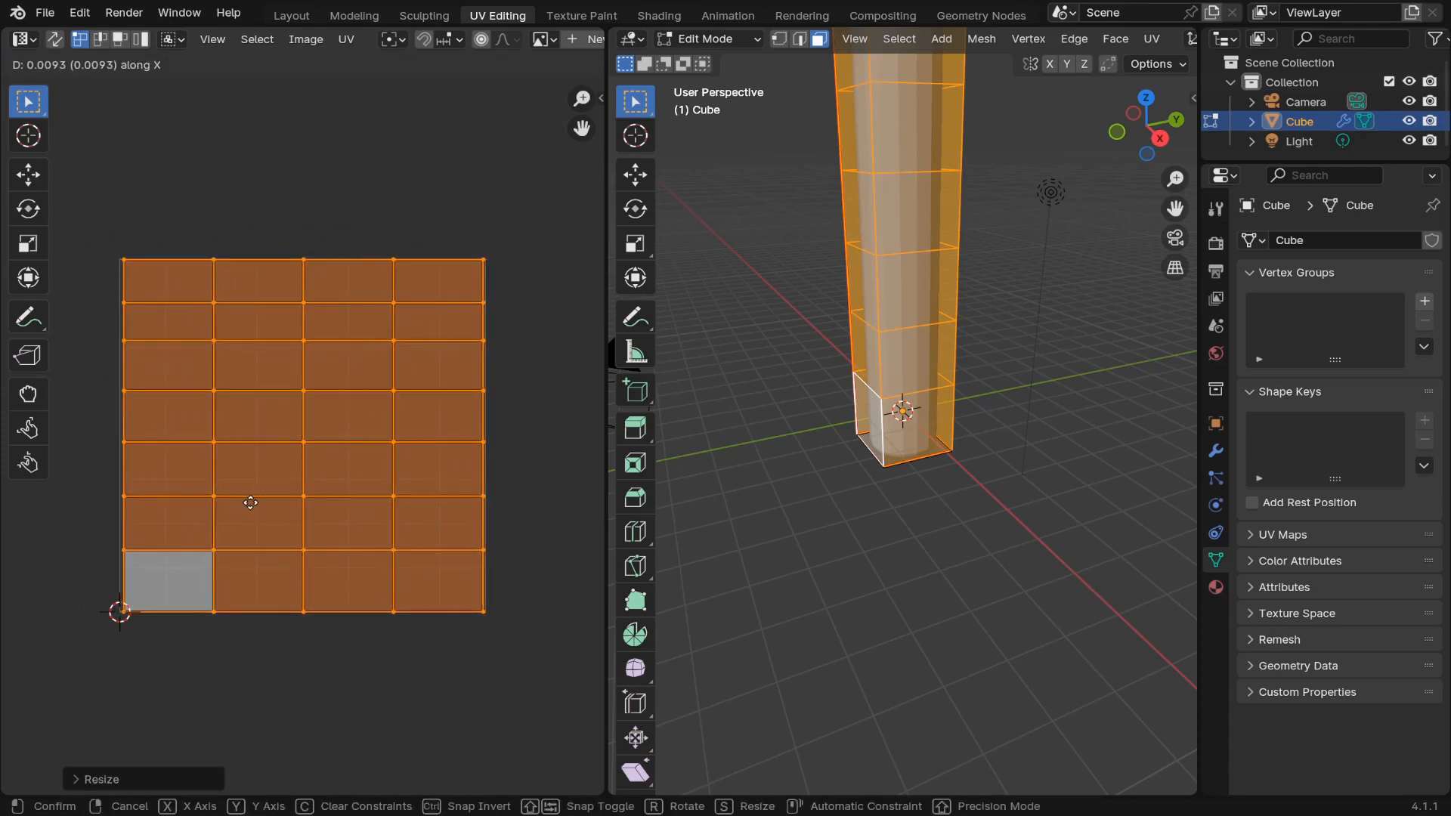
pyautogui.click(246, 506)
pyautogui.press('s')
pyautogui.press('x')
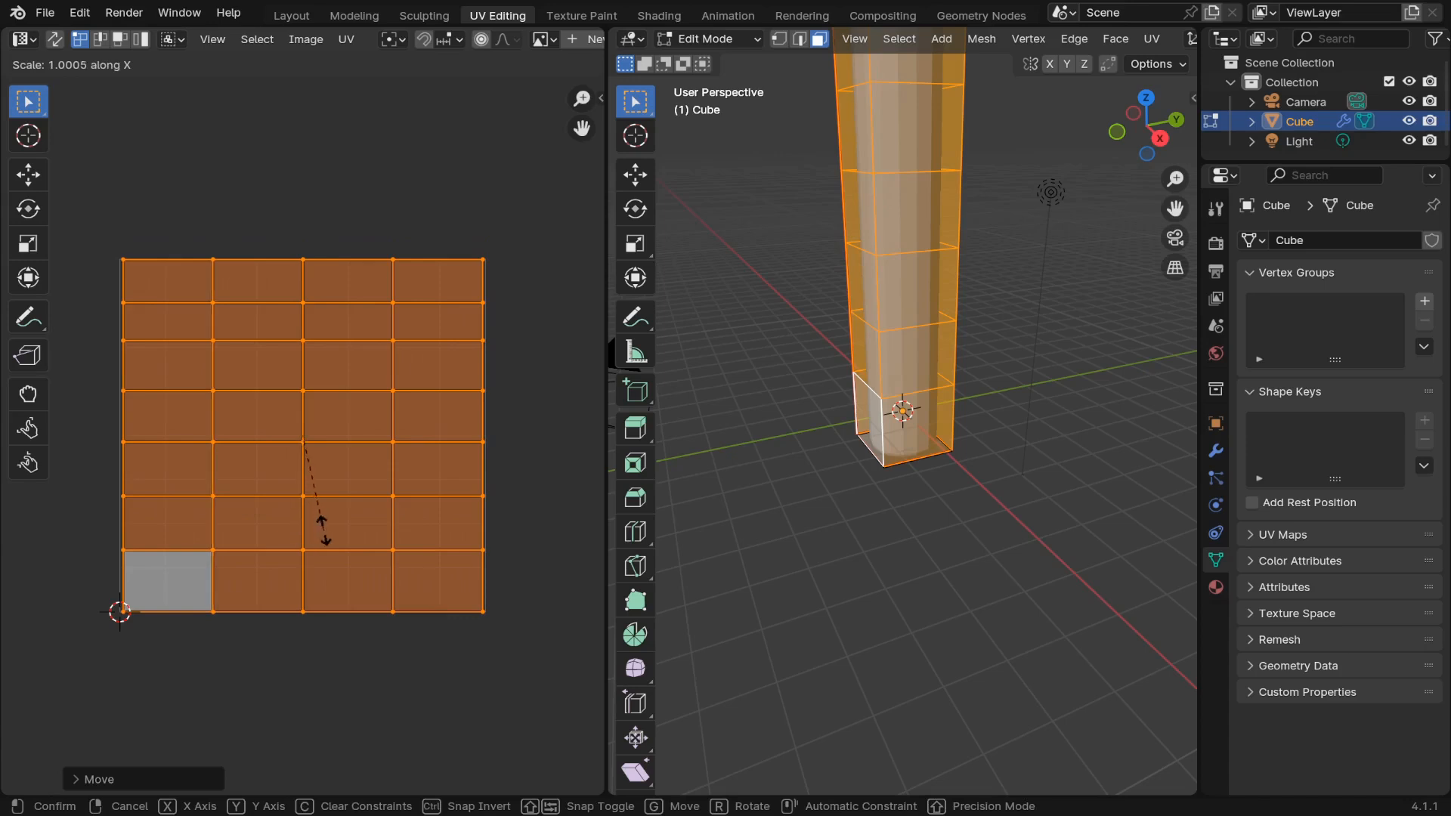
pyautogui.click(384, 541)
pyautogui.scroll(-1, 484, 530)
pyautogui.scroll(-1, 635, 506)
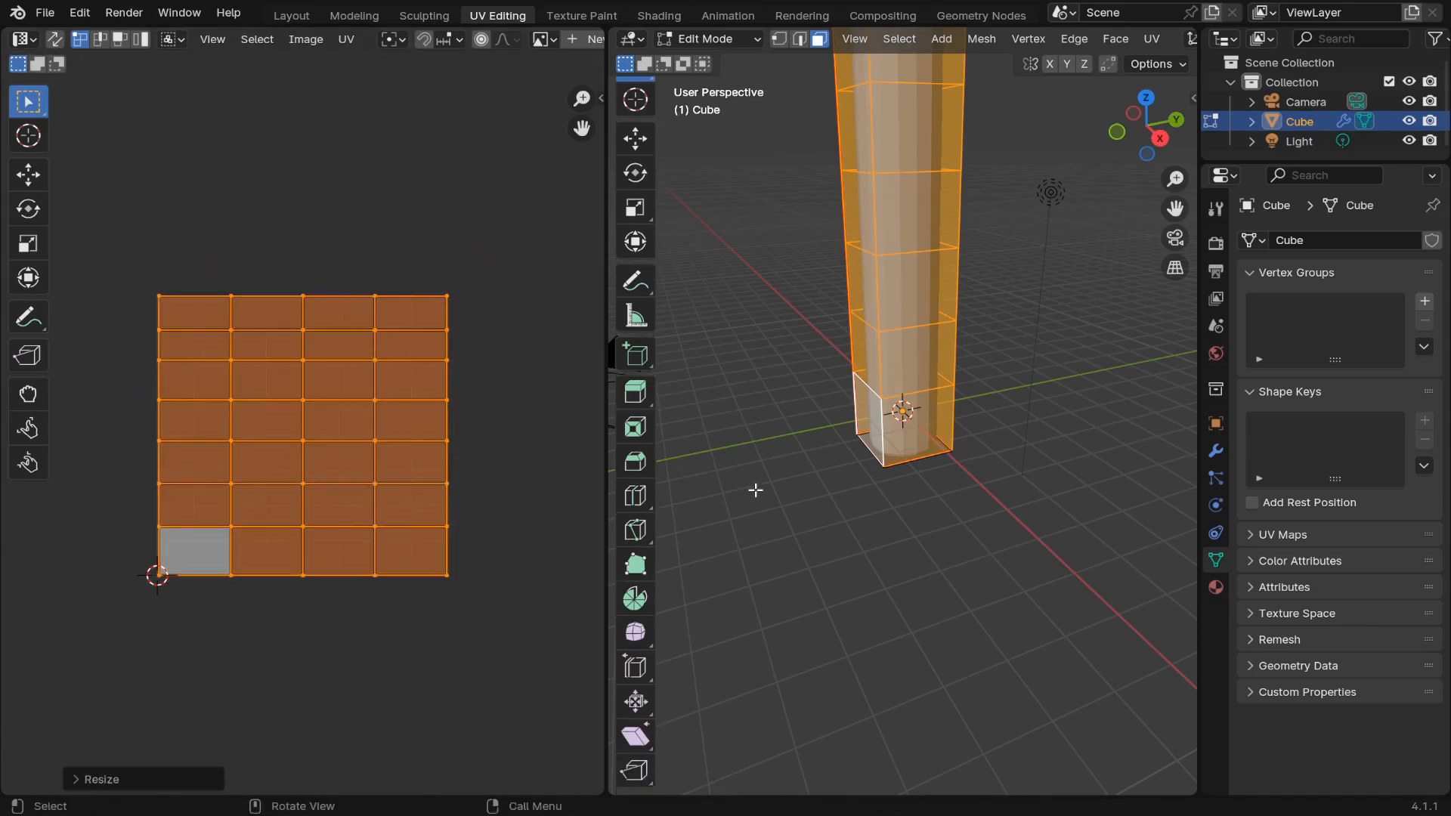
# - Return to Object Mode and widen the 3D viewport at the expense of the UV editor
pyautogui.moveTo(943, 404); pyautogui.dragTo(928, 362, button='middle')
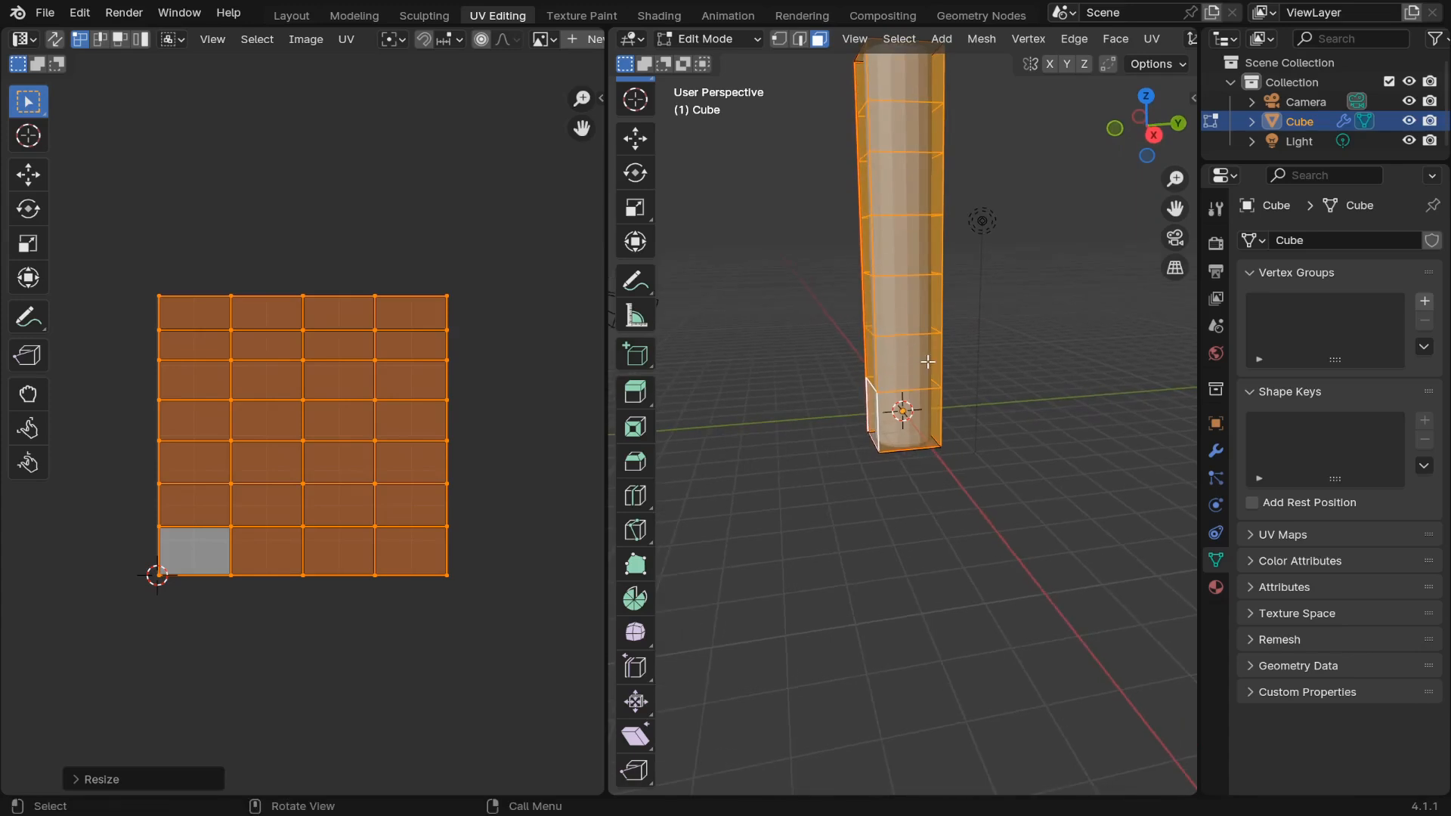
pyautogui.press('Tab')
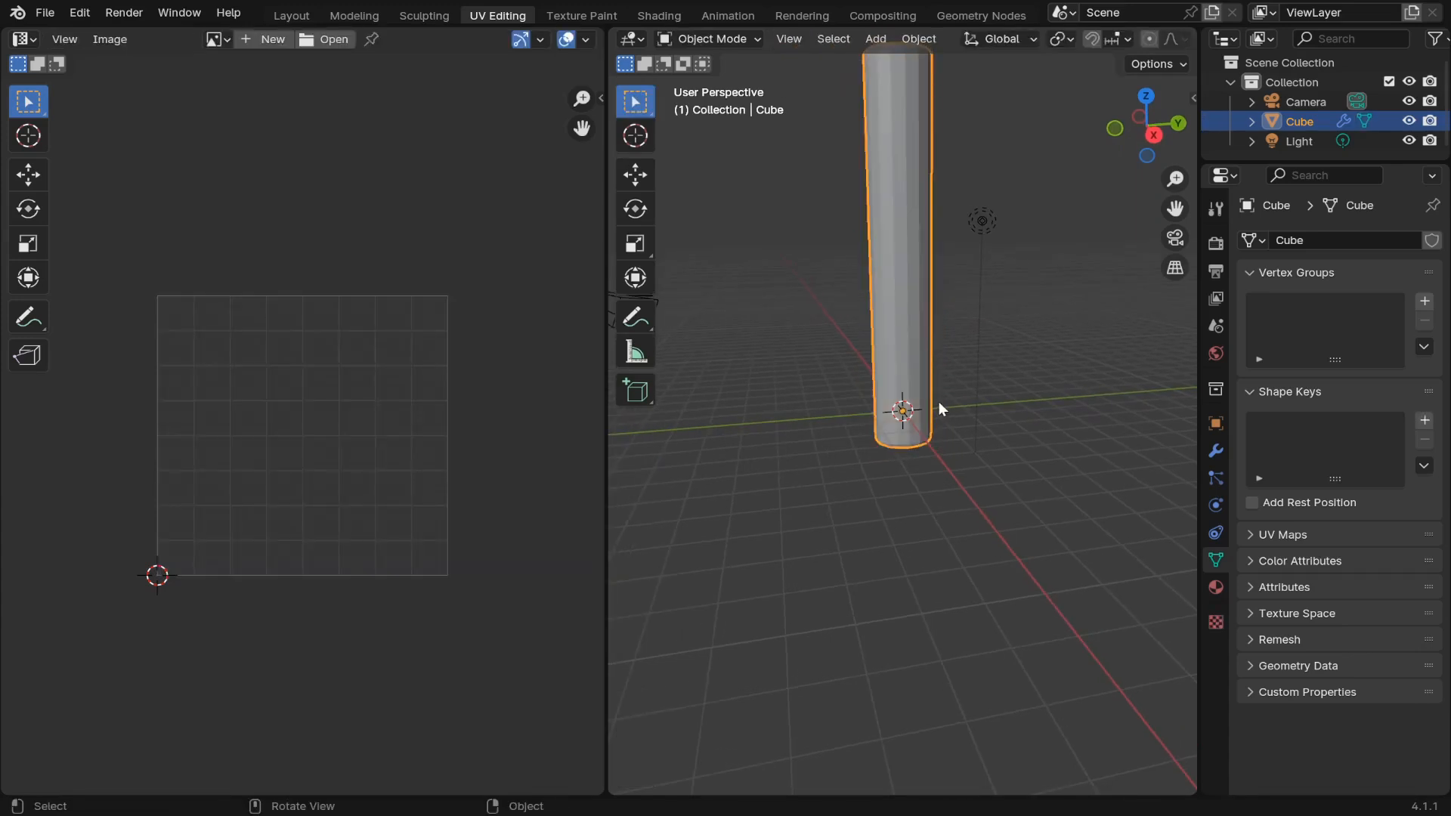
pyautogui.moveTo(939, 402); pyautogui.dragTo(904, 384, button='middle')
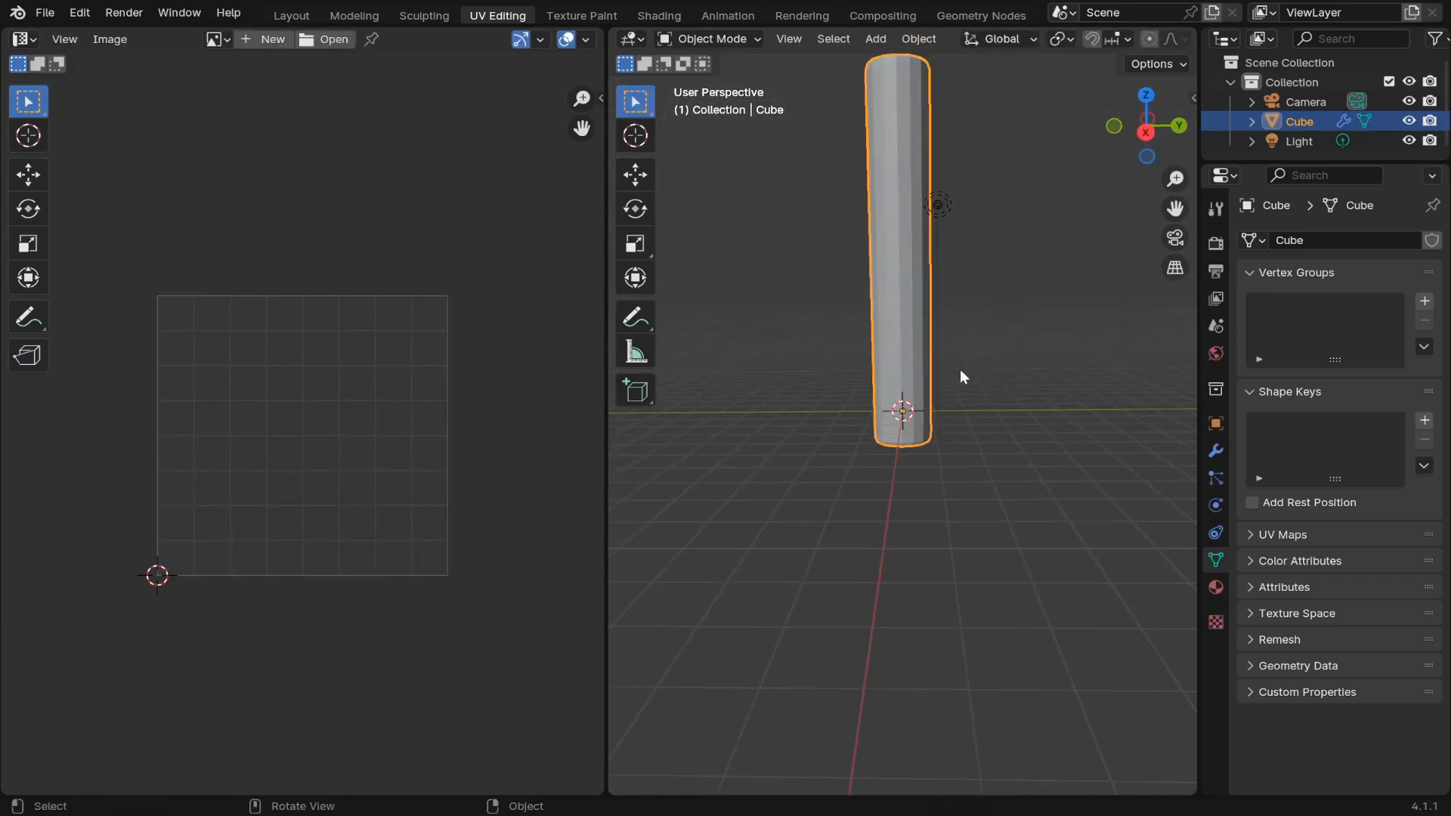
pyautogui.moveTo(1034, 421); pyautogui.dragTo(911, 408, button='middle')
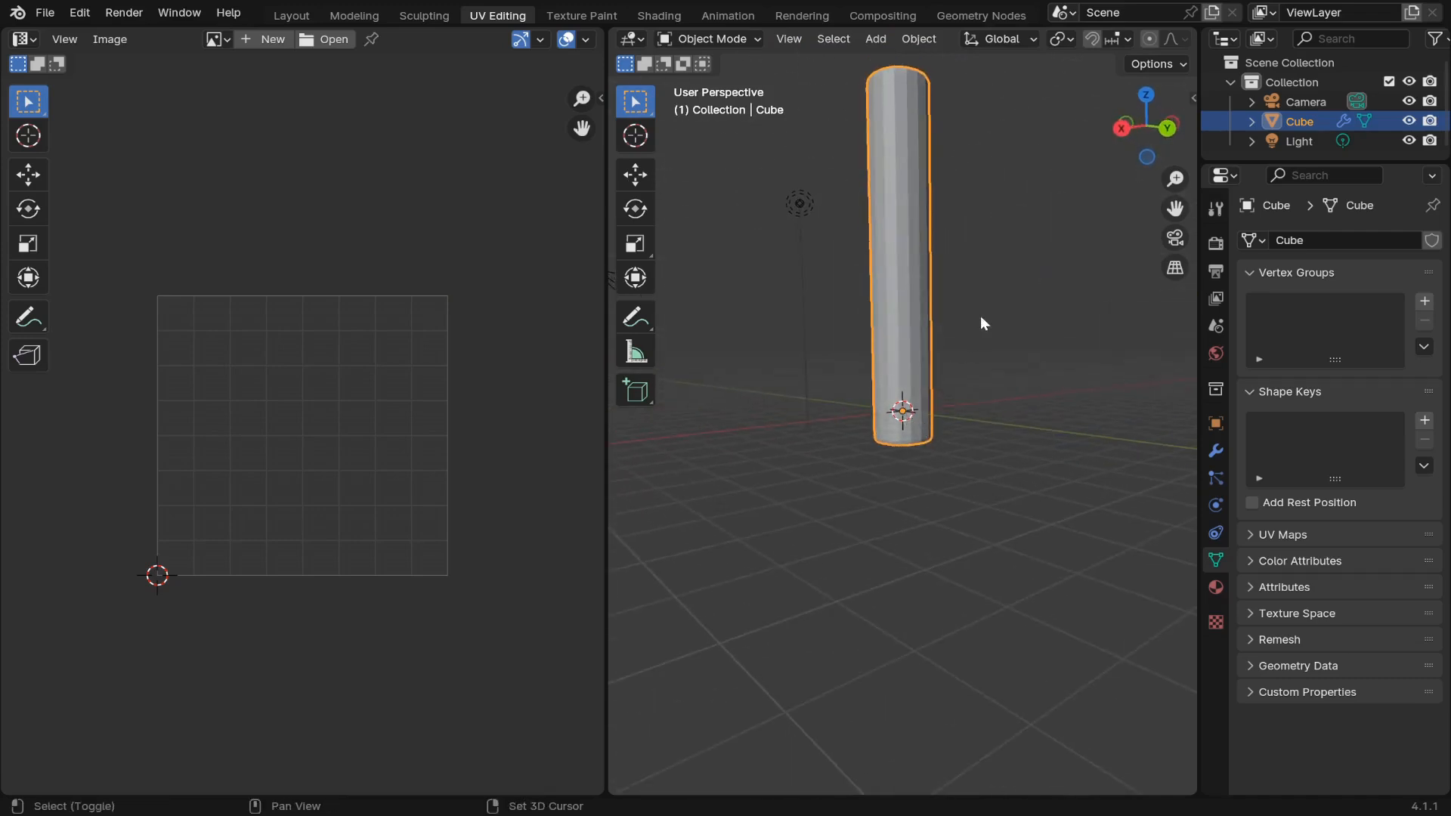
pyautogui.keyDown('shift'); pyautogui.moveTo(1002, 263); pyautogui.dragTo(1024, 306, button='middle'); pyautogui.keyUp('shift')
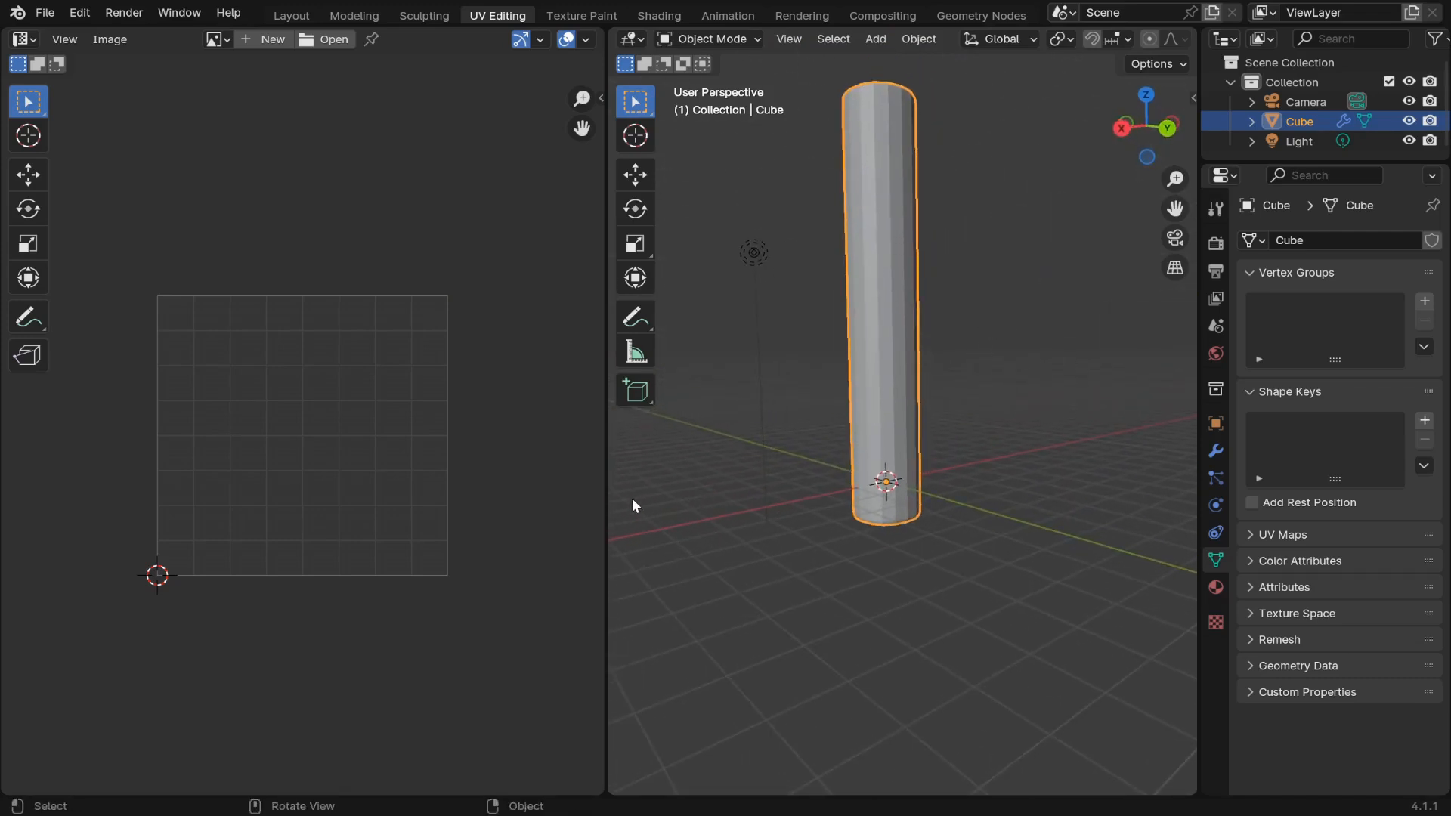
pyautogui.moveTo(608, 489); pyautogui.dragTo(345, 511)
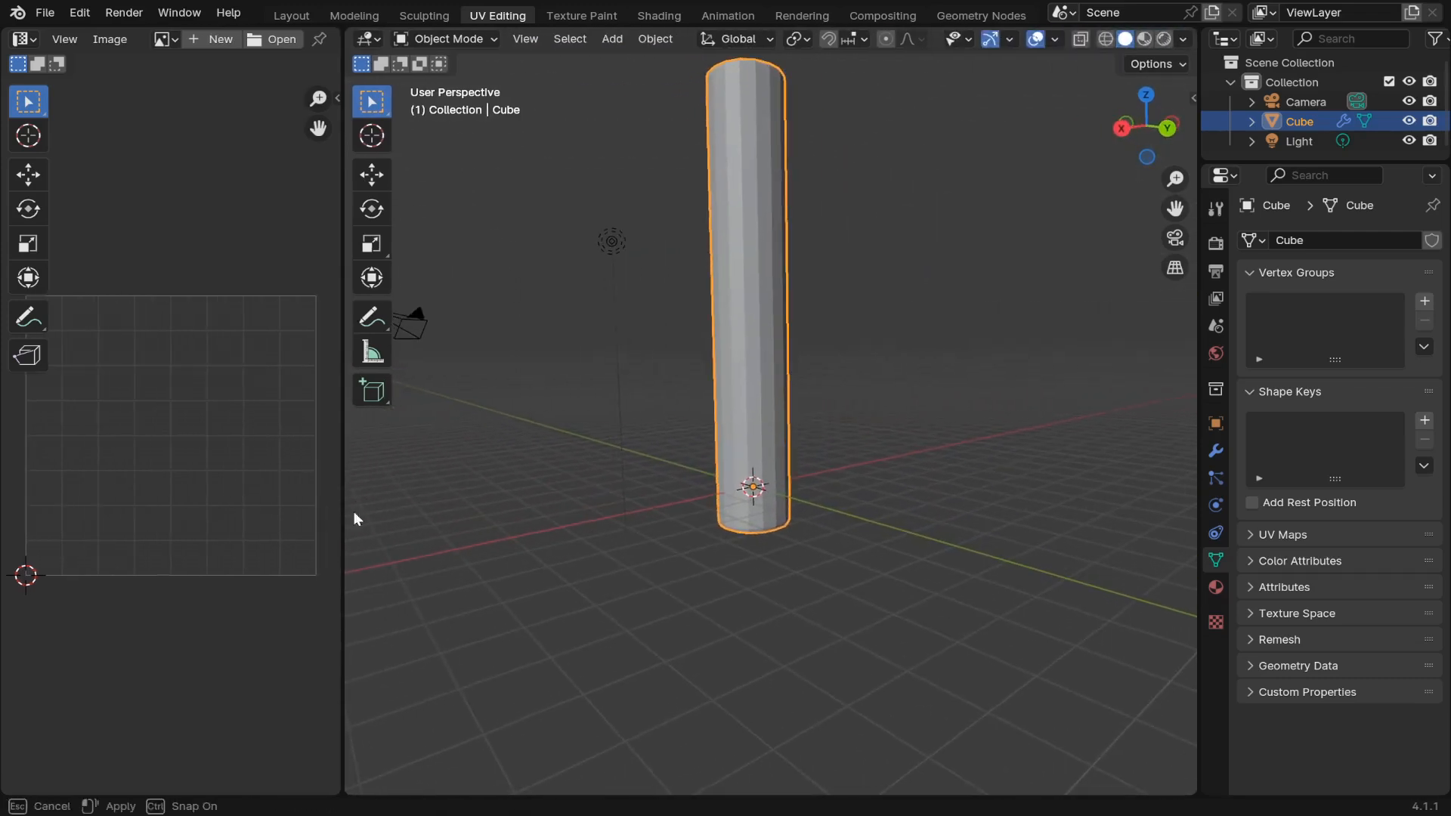
# - Set the Subdivision modifier's viewport level to 4 to smooth the column
pyautogui.click(1217, 452)
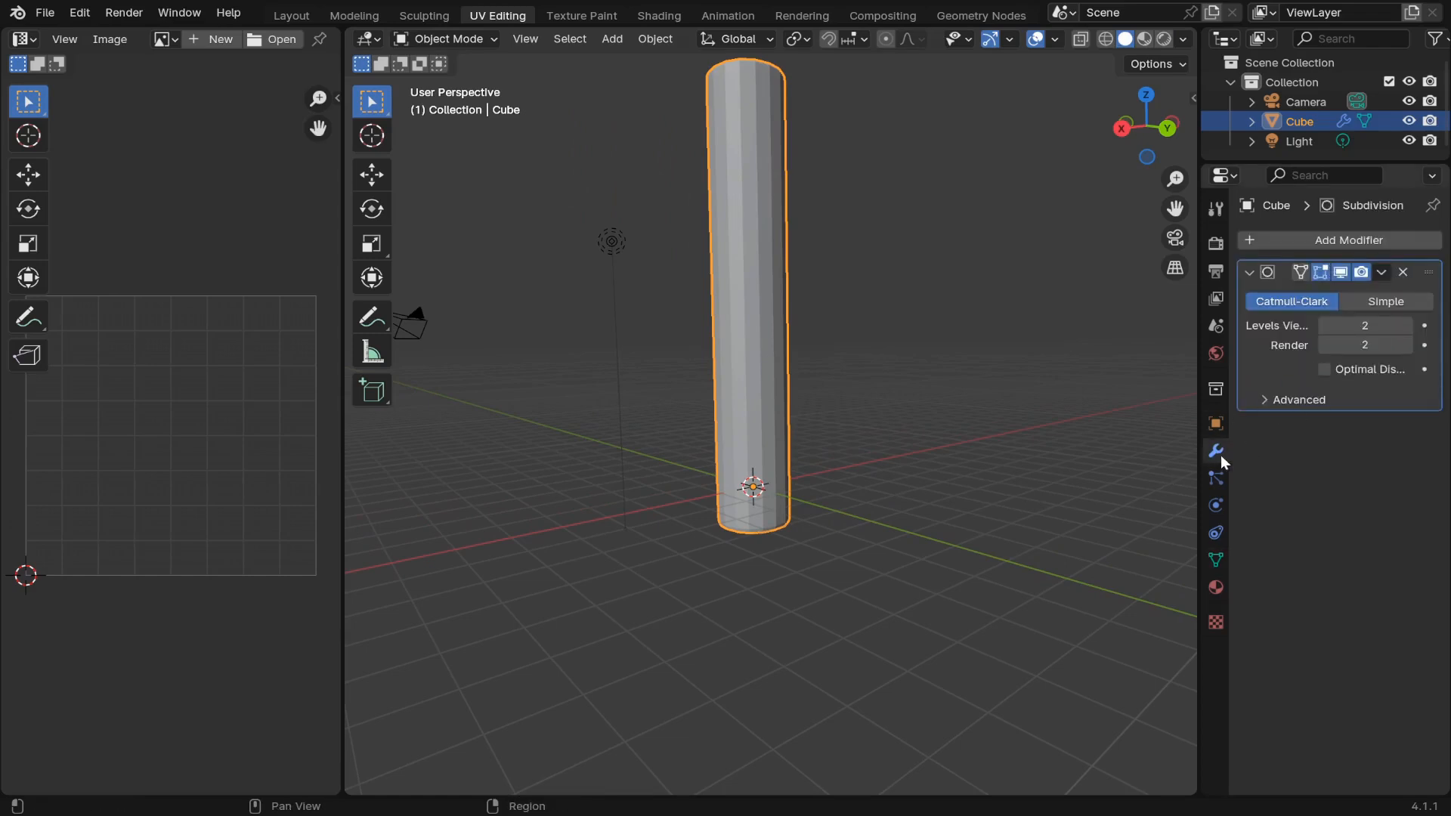
pyautogui.click(1404, 325)
pyautogui.click(1404, 325)
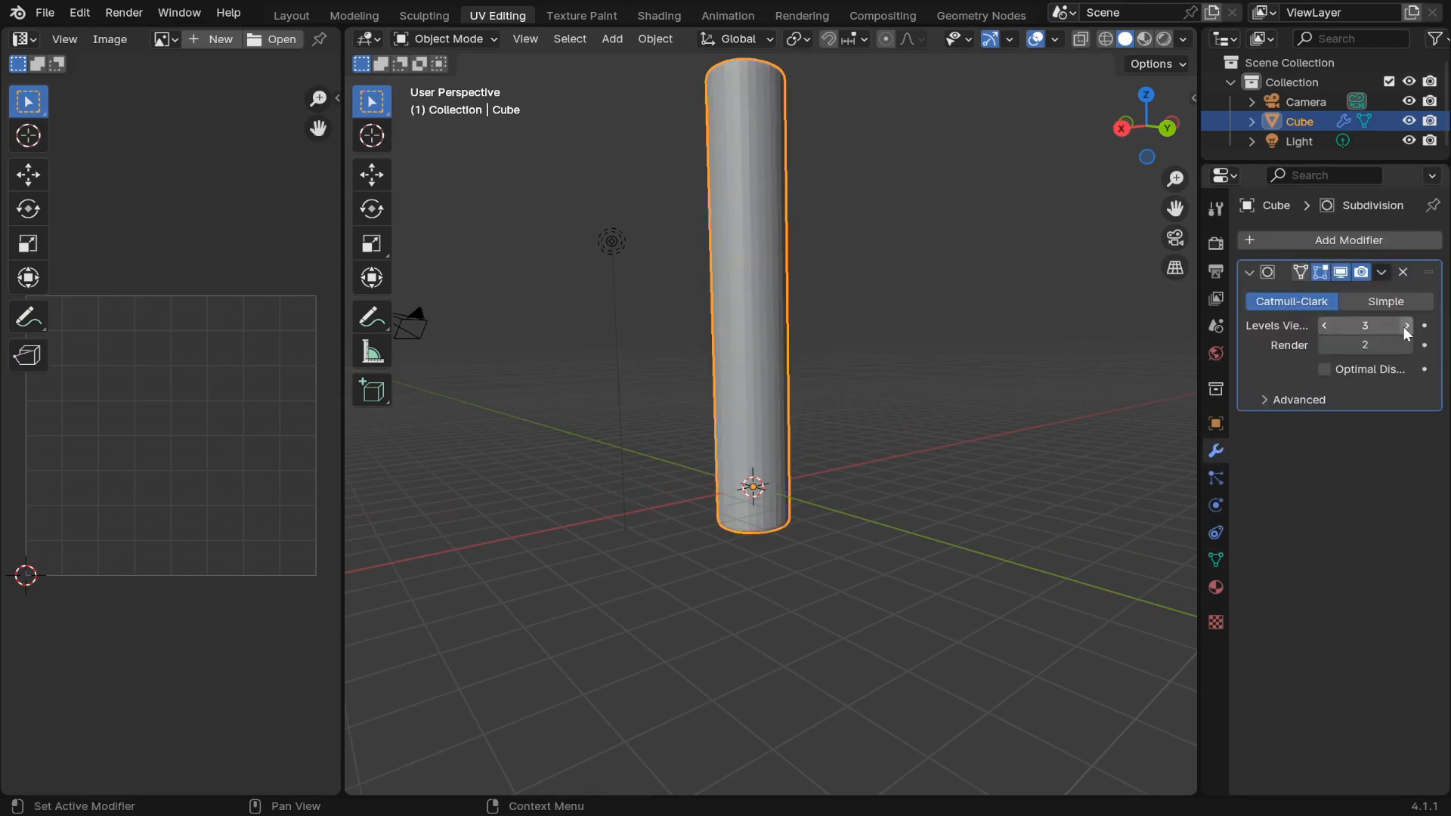
pyautogui.scroll(1, 786, 305)
pyautogui.scroll(4, 786, 300)
pyautogui.moveTo(831, 236)
pyautogui.keyDown('shift'); pyautogui.mouseDown(button='middle')
pyautogui.moveTo(899, 538)
pyautogui.moveTo(814, 324)
pyautogui.moveTo(814, 340)
pyautogui.moveTo(814, 227)
pyautogui.mouseUp(button='middle'); pyautogui.keyUp('shift')
pyautogui.scroll(-3, 822, 227)
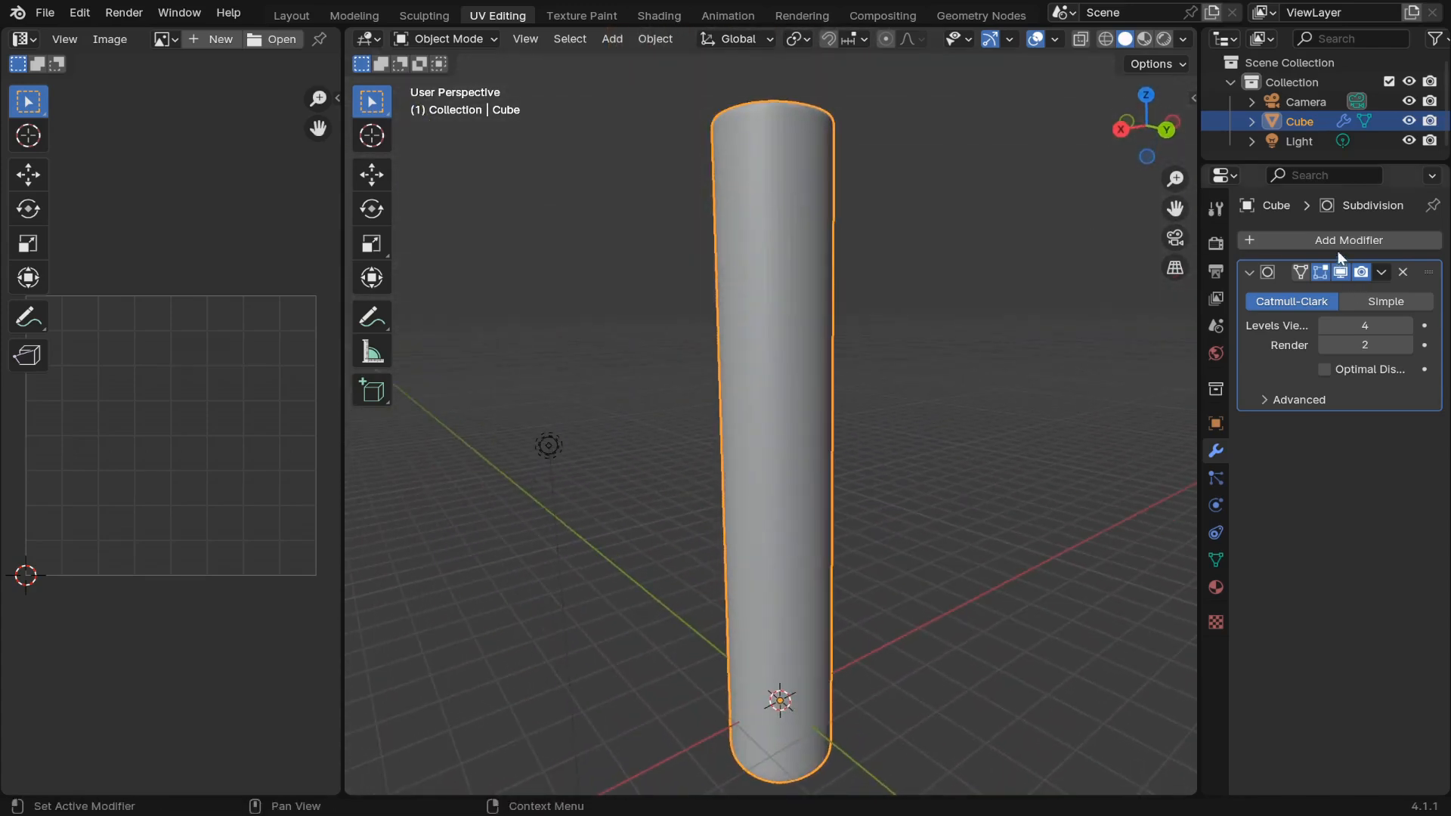
# - Add a Displace modifier to the column below the Subdivision modifier
pyautogui.click(1335, 240)
pyautogui.moveTo(1285, 243)
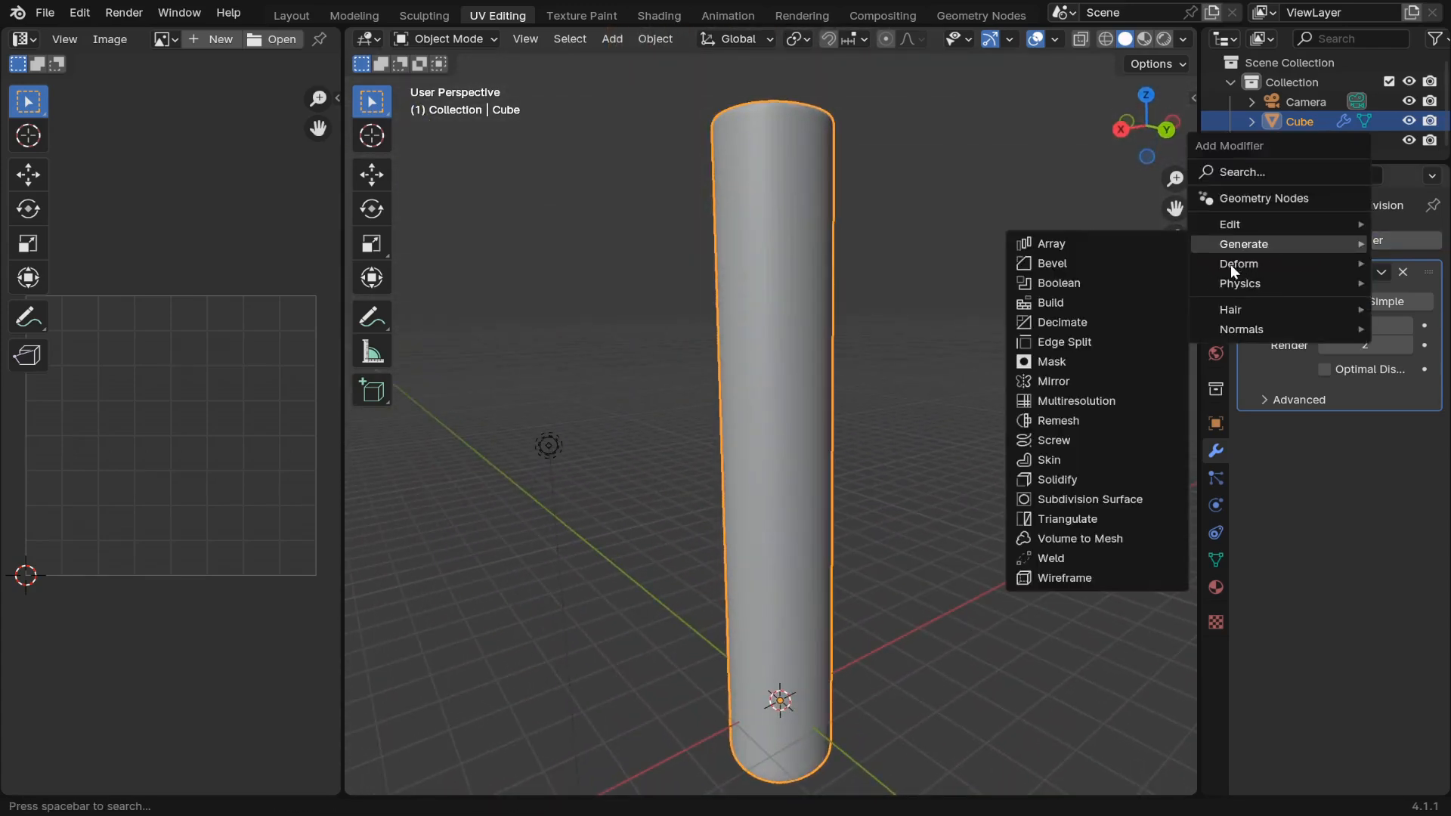
pyautogui.moveTo(1241, 268)
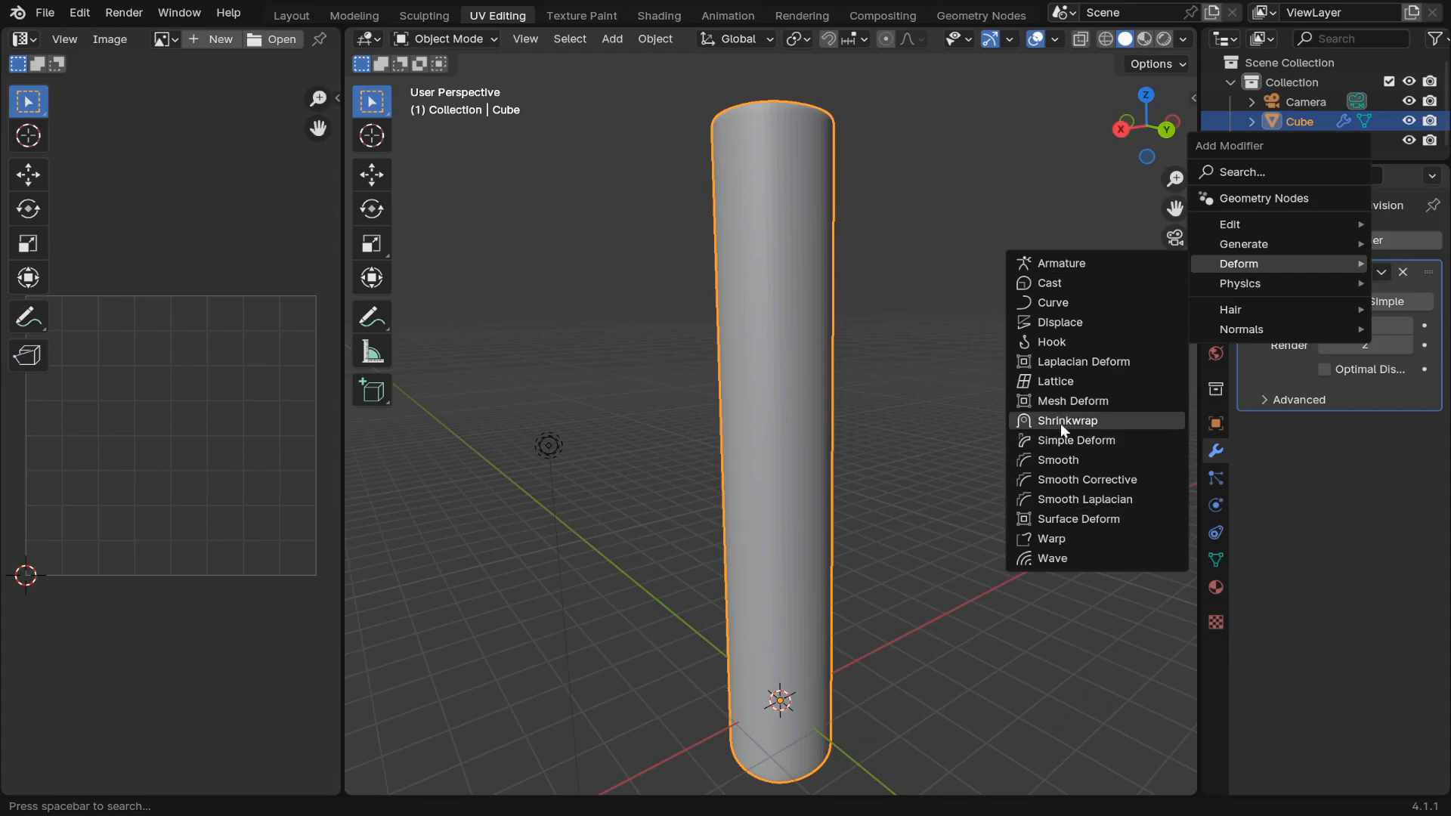
pyautogui.click(1047, 323)
pyautogui.moveTo(1046, 326); pyautogui.dragTo(922, 432, button='middle')
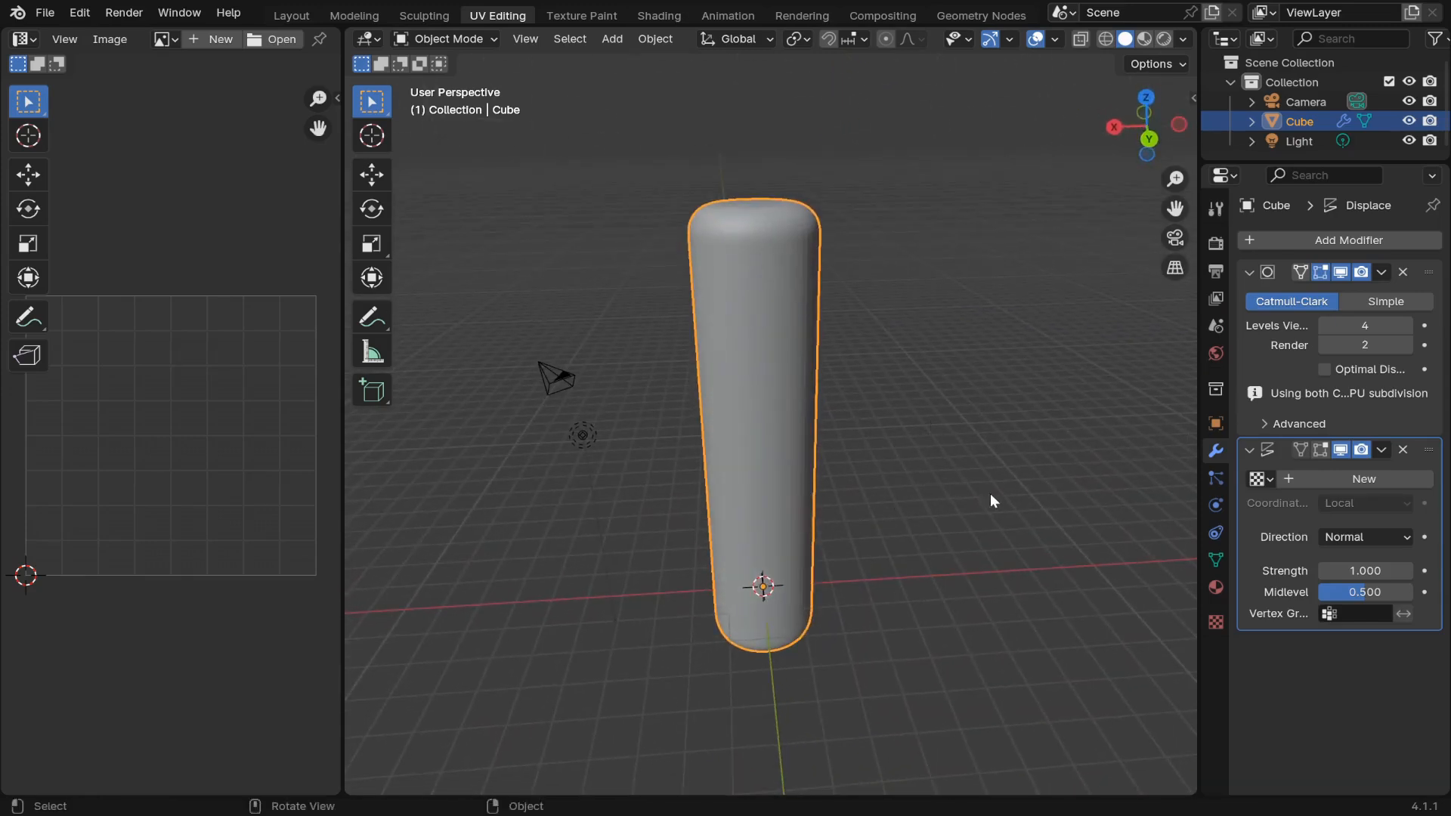
# - Widen the modifier settings area, collapsing the Subdivision settings, and create a new texture for the Displace modifier
pyautogui.moveTo(1197, 431); pyautogui.dragTo(1102, 430)
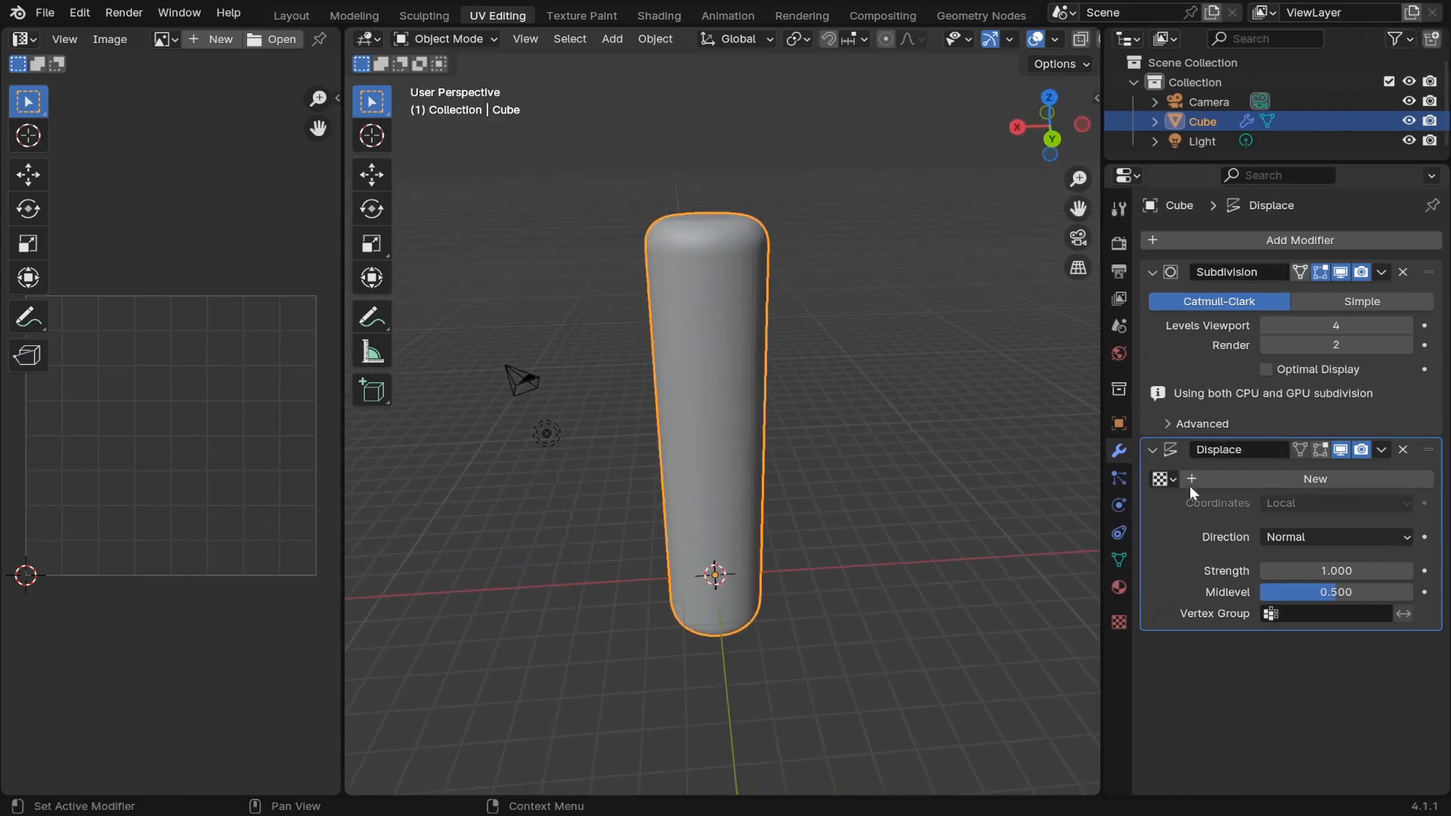
pyautogui.click(1150, 273)
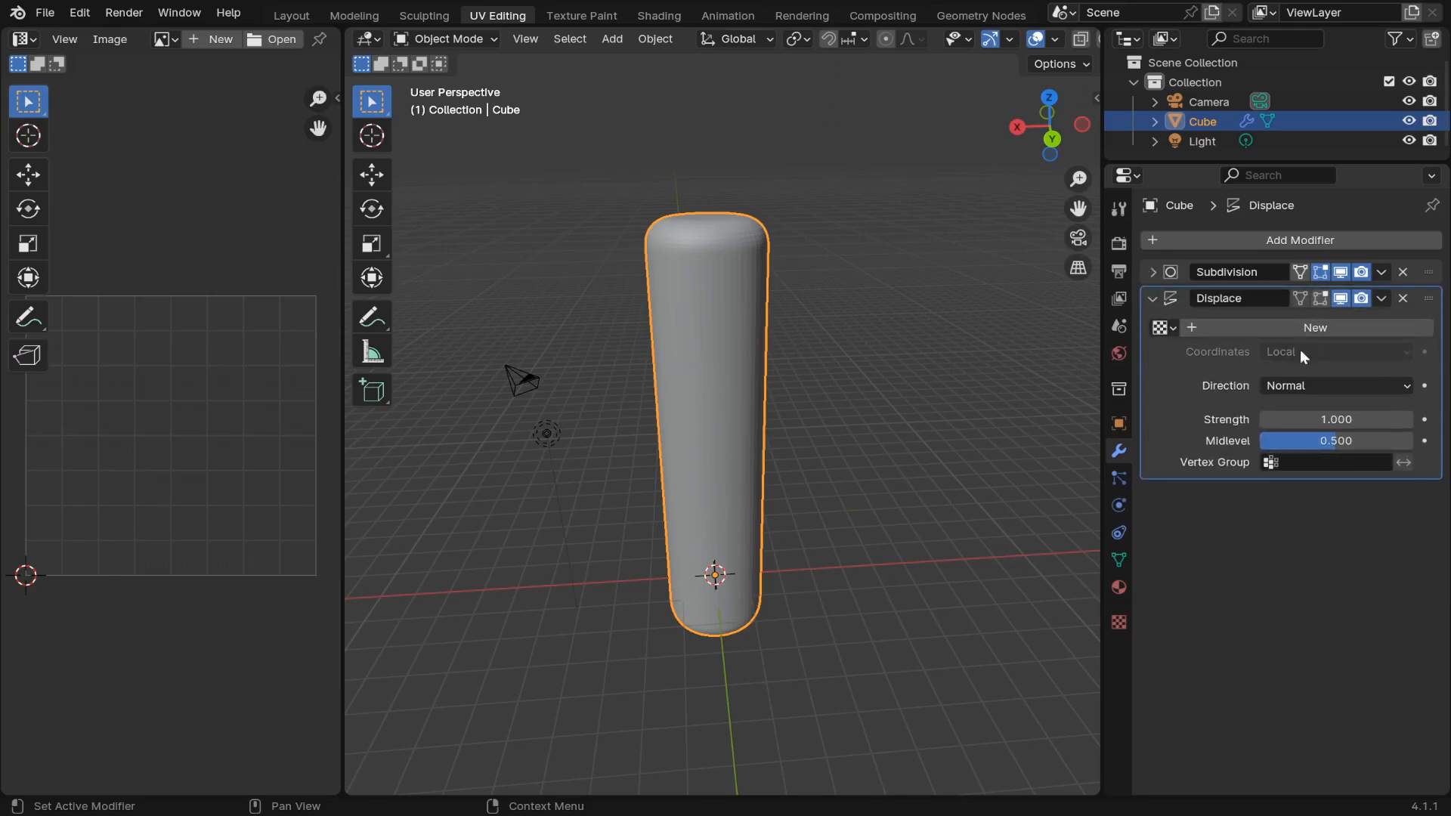
pyautogui.click(1294, 326)
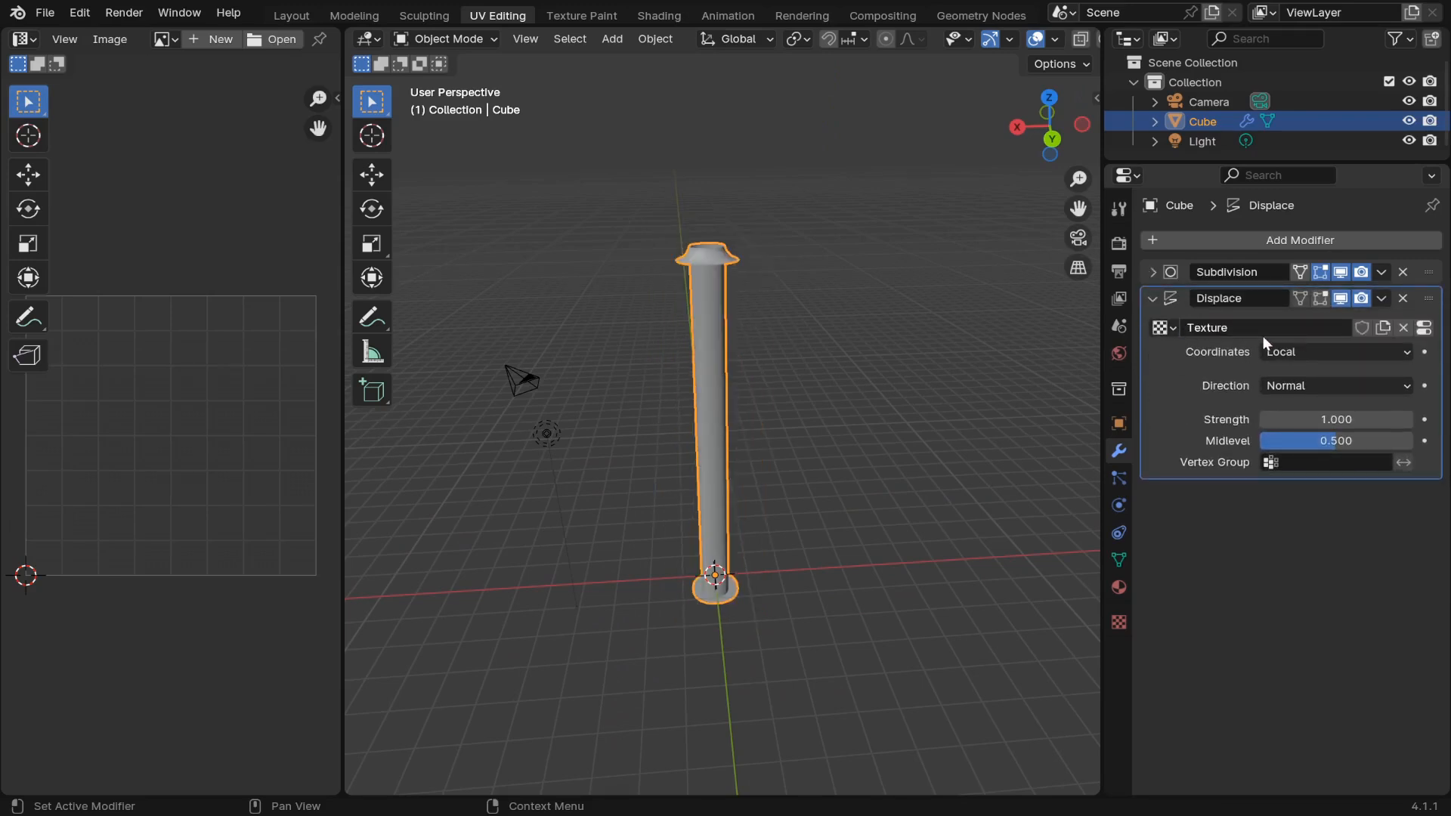
# - Rename the Displace modifier's texture as roches and set the modifier's texture coordinates to UV
pyautogui.doubleClick(1203, 330)
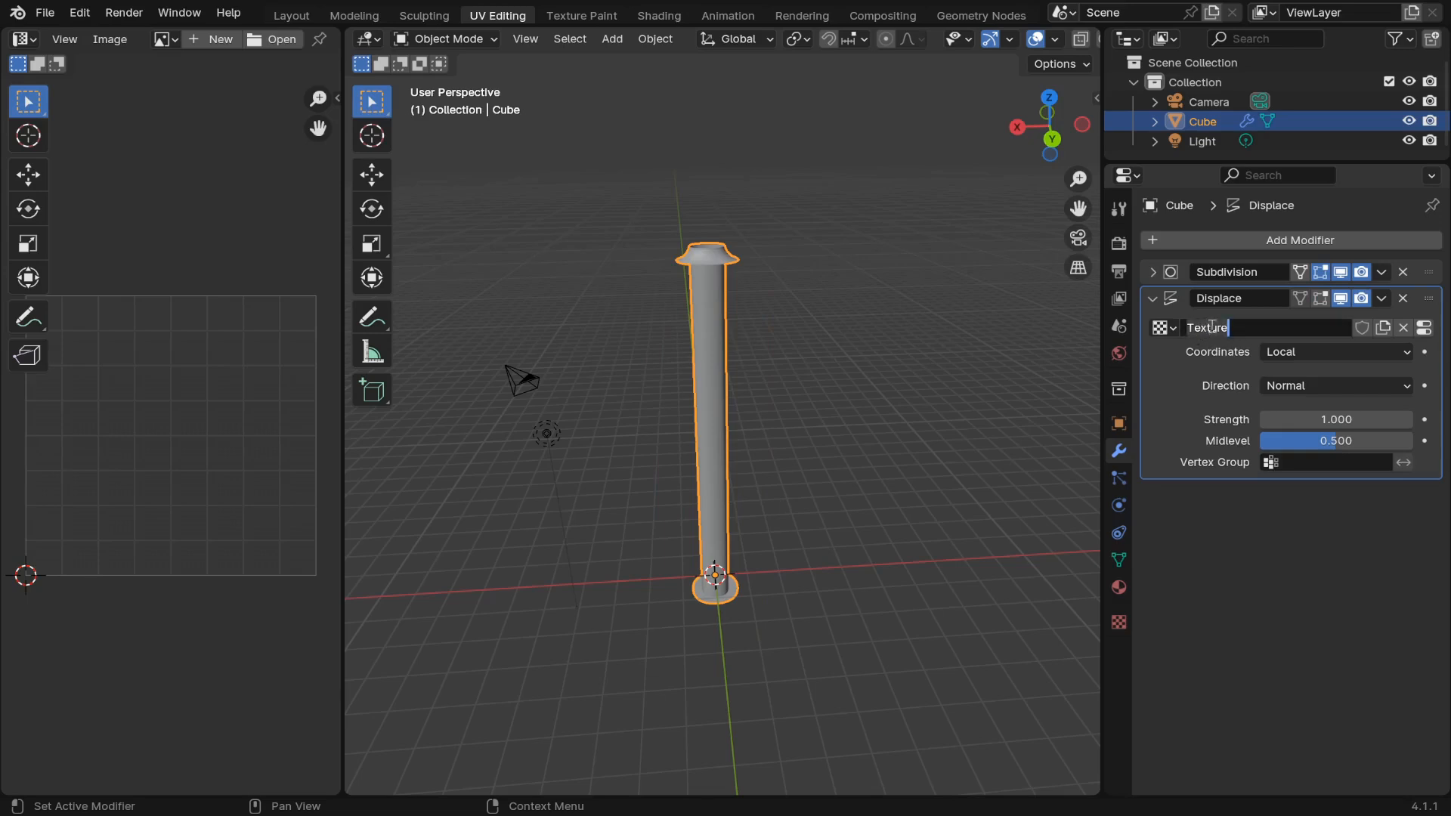
pyautogui.write('roches')
pyautogui.press('Return')
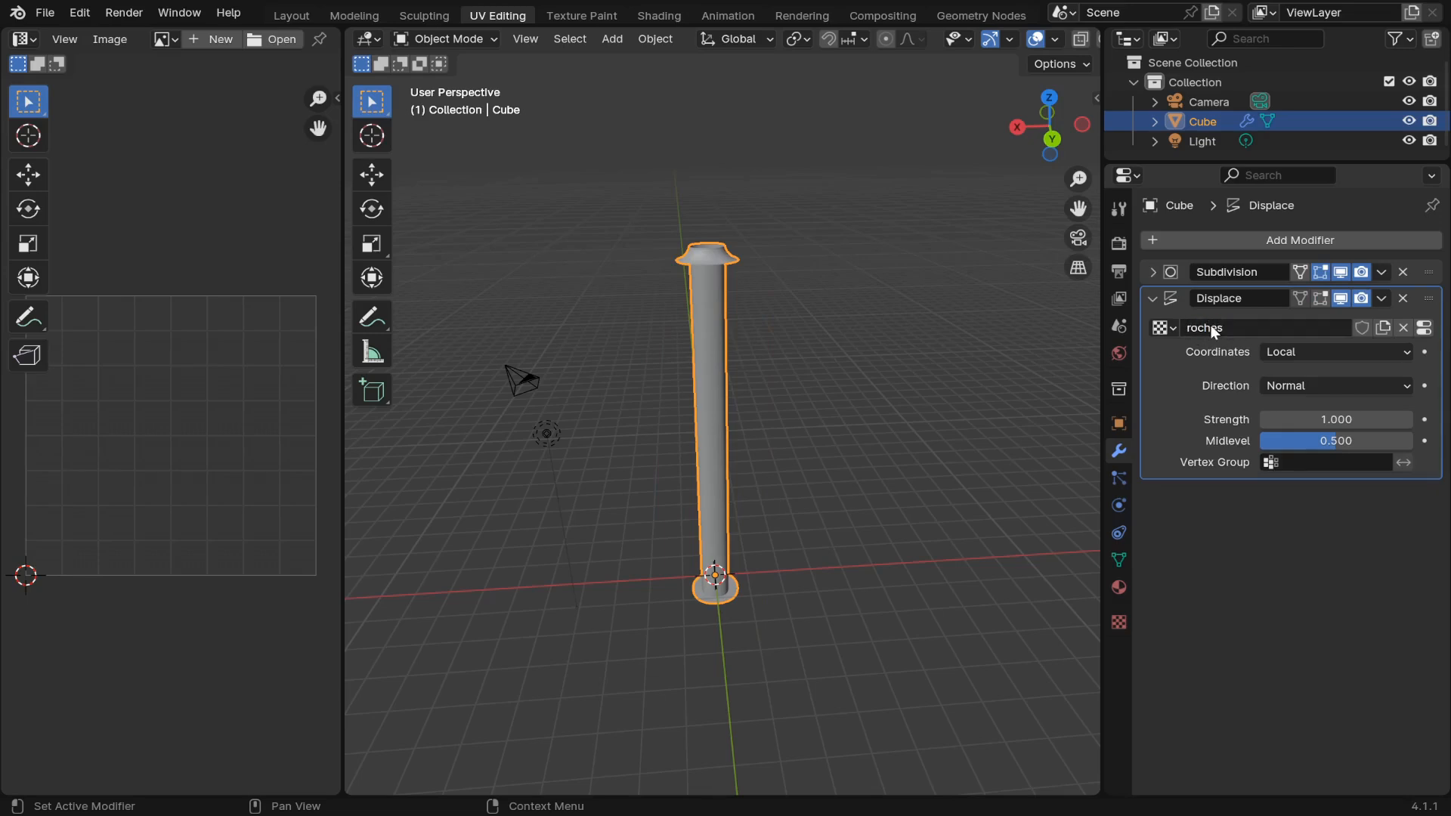
pyautogui.scroll(1, 777, 498)
pyautogui.moveTo(777, 498); pyautogui.dragTo(749, 472, button='middle')
pyautogui.click(1299, 352)
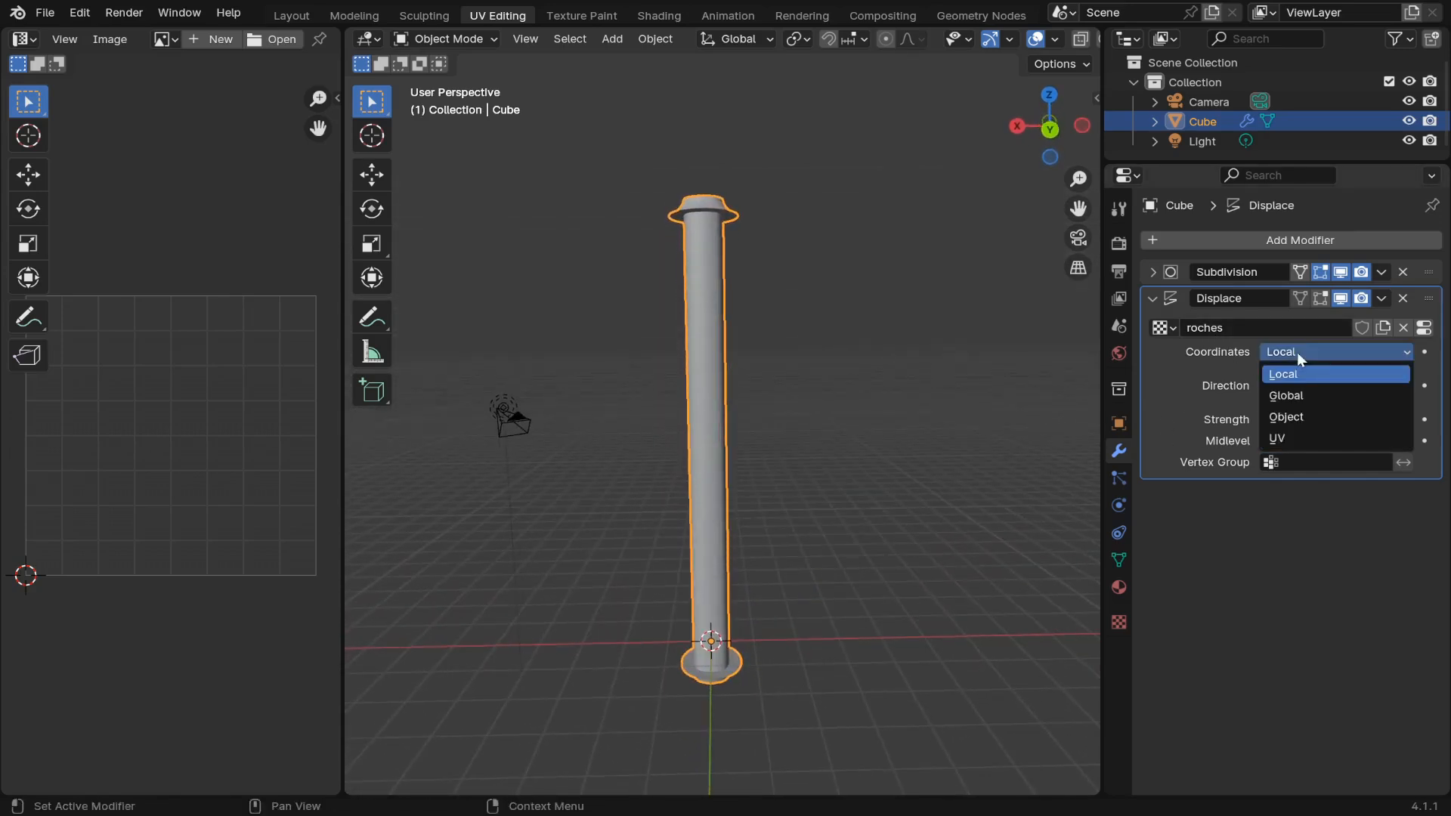
pyautogui.click(1284, 439)
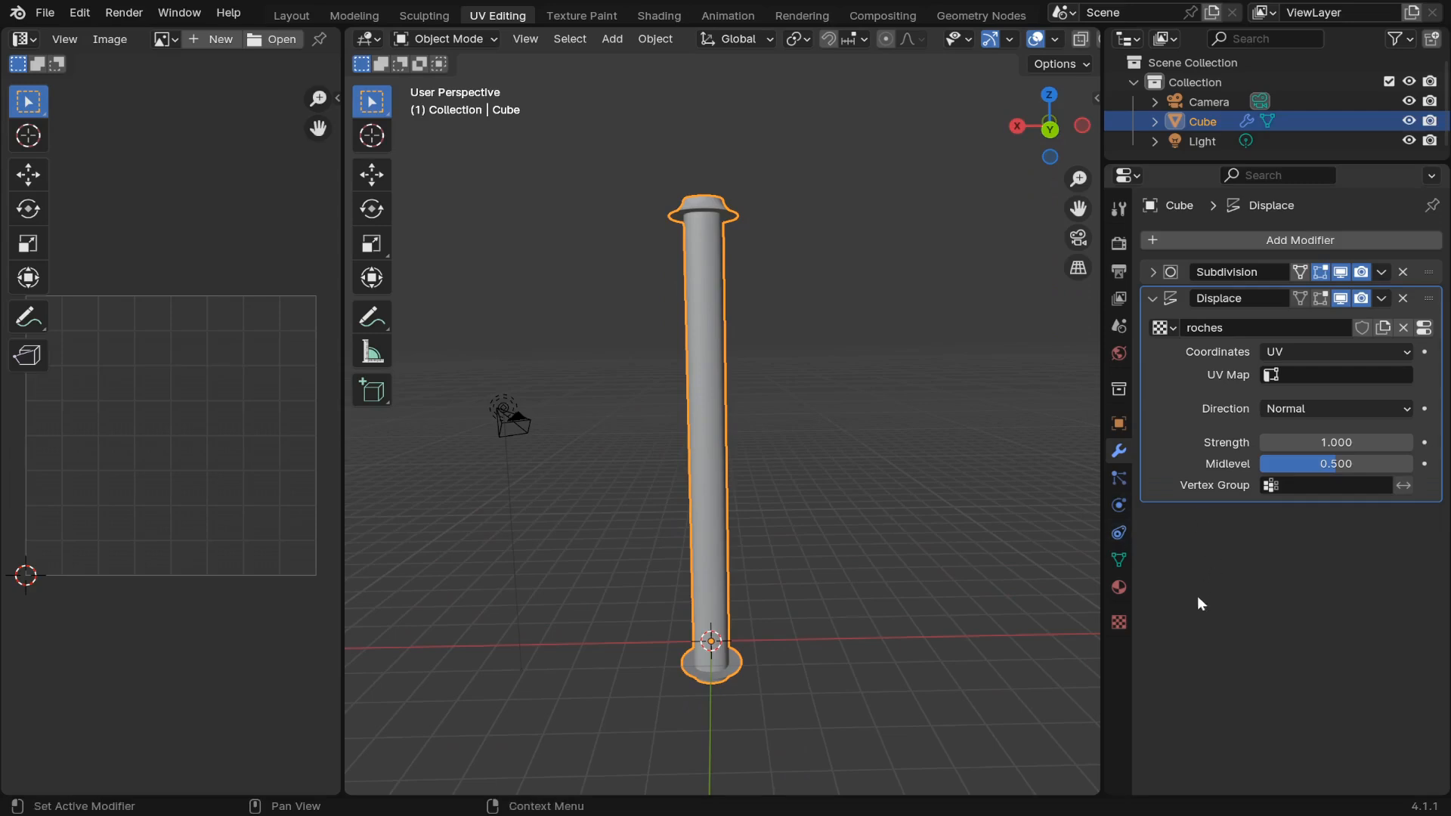
# - Try Voronoi as the type of the roches displacement texture
pyautogui.click(1119, 622)
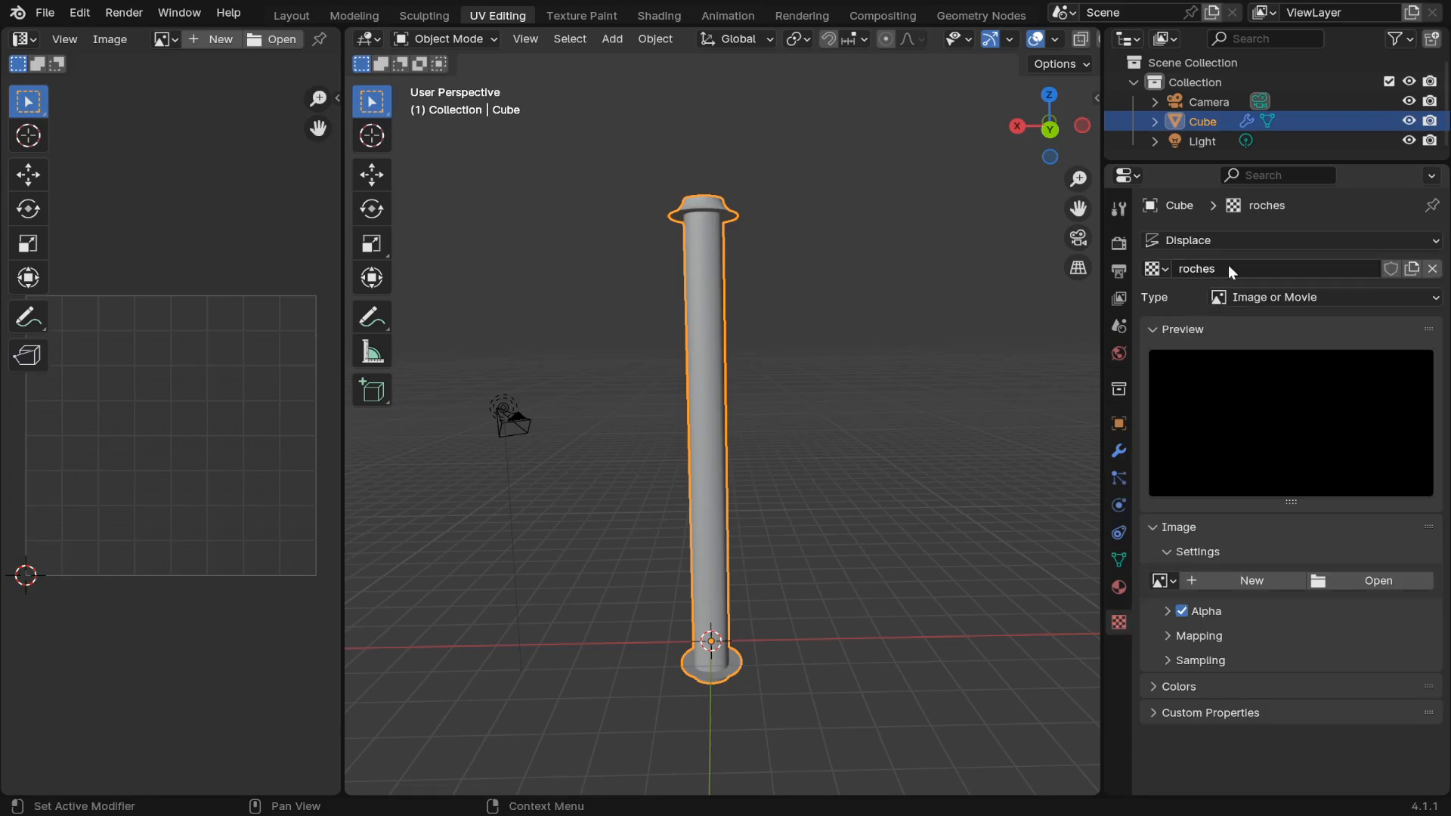
pyautogui.click(1270, 302)
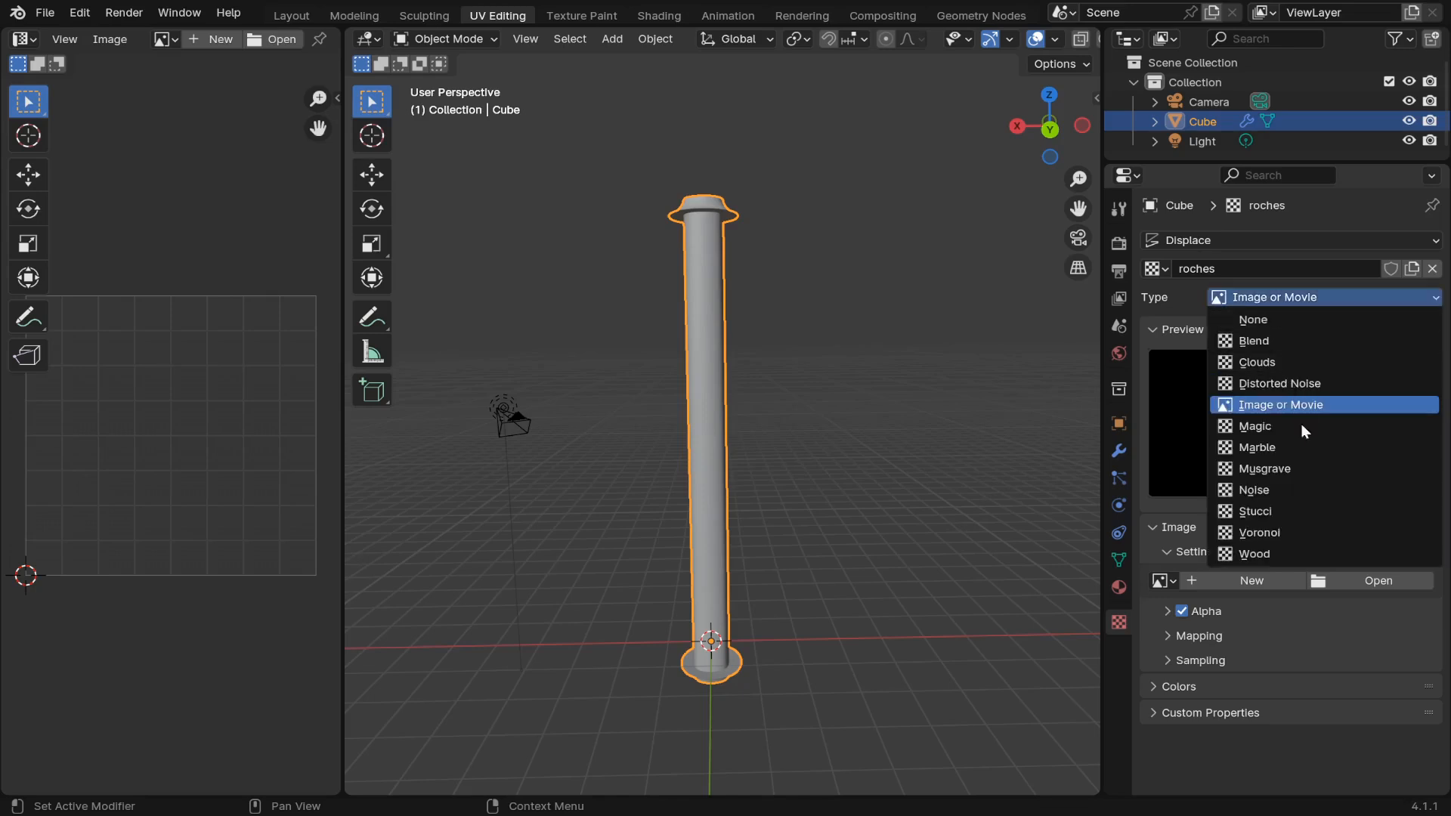
pyautogui.click(1237, 533)
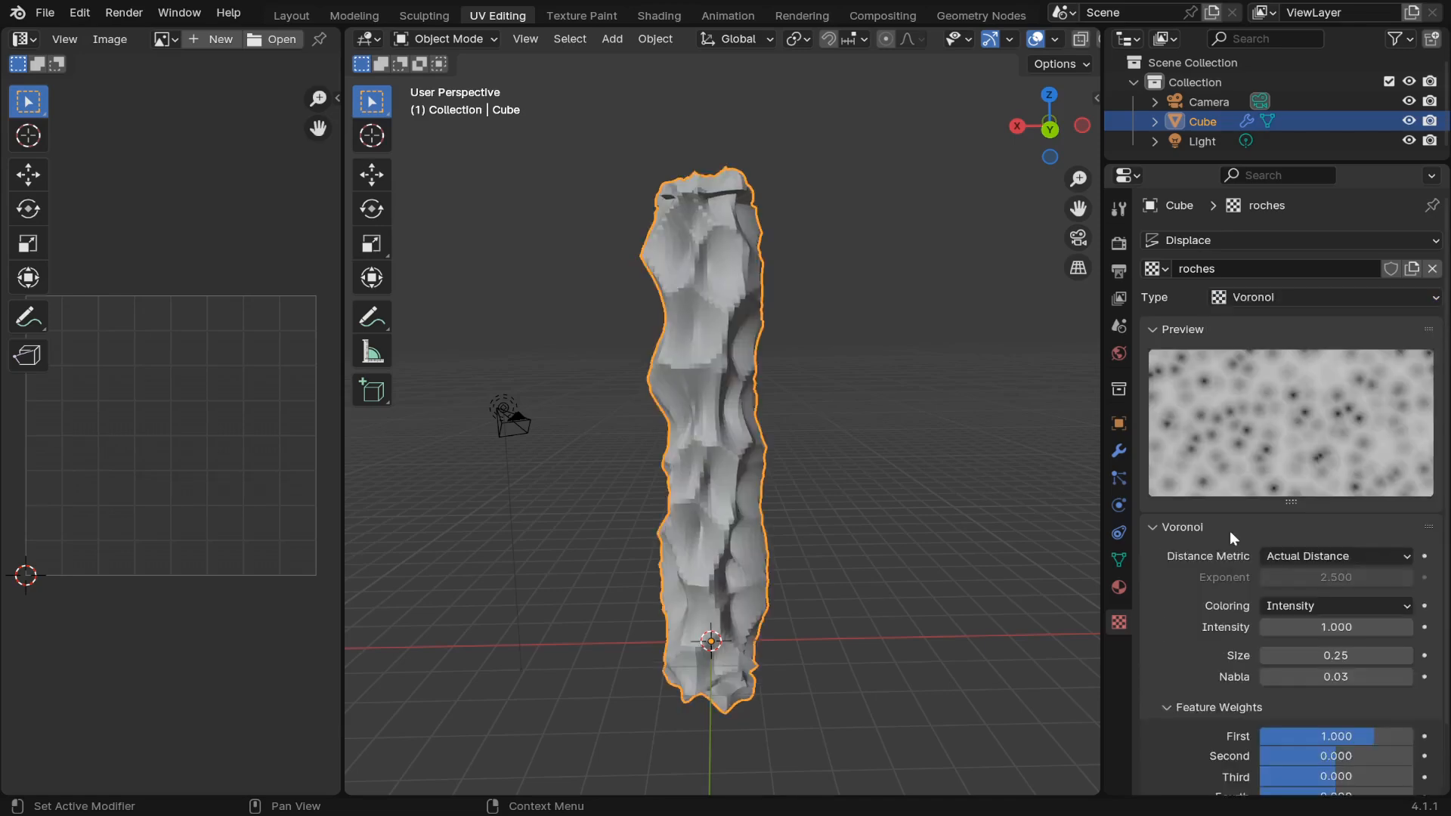
pyautogui.moveTo(907, 545); pyautogui.dragTo(836, 520, button='middle')
pyautogui.scroll(-2, 1176, 620)
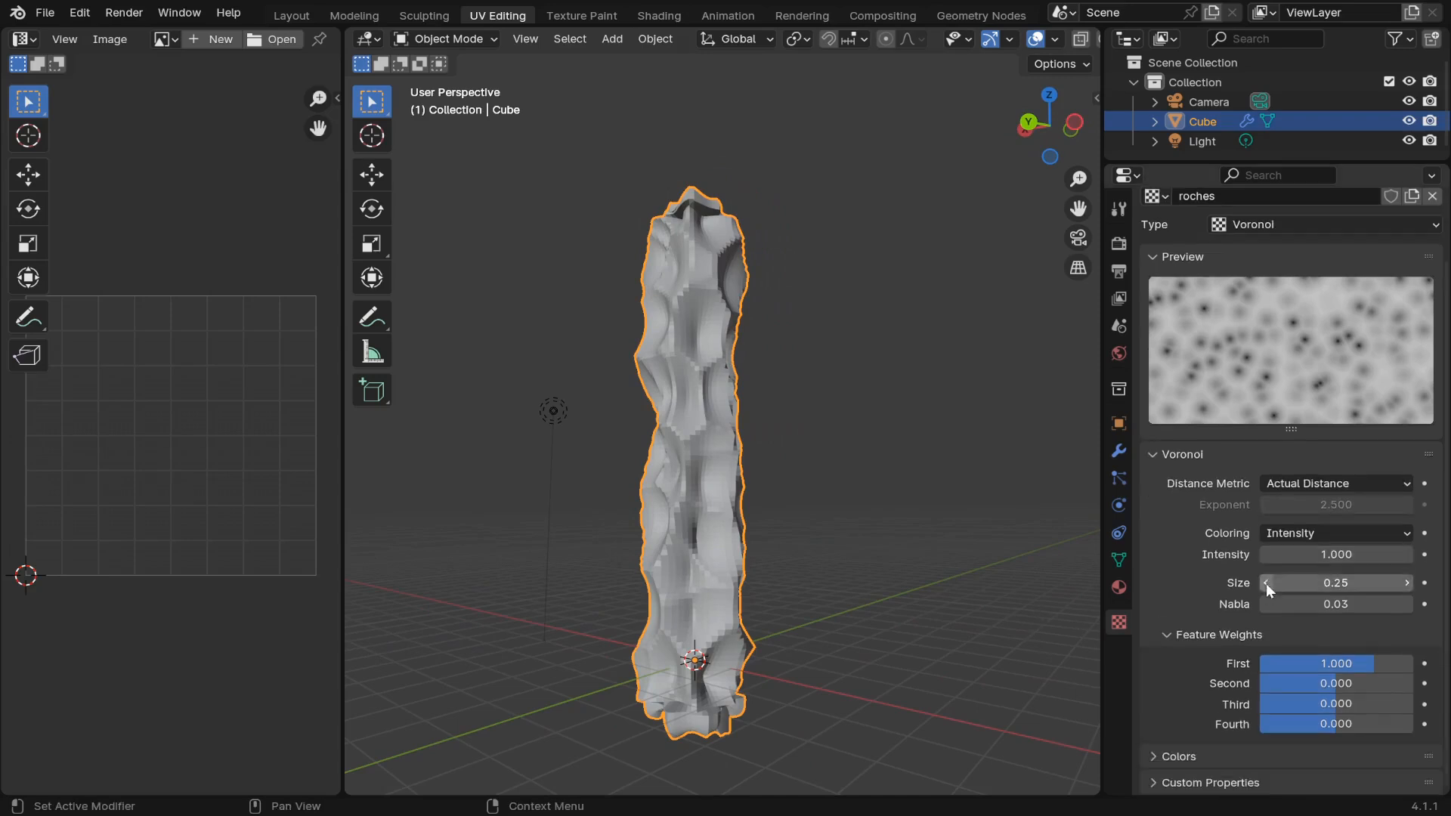
# - Try the Manhattan distance metric, a first feature weight of 1.073 and an intensity of 0.600 on the Voronoi texture
pyautogui.click(1324, 484)
pyautogui.click(1318, 548)
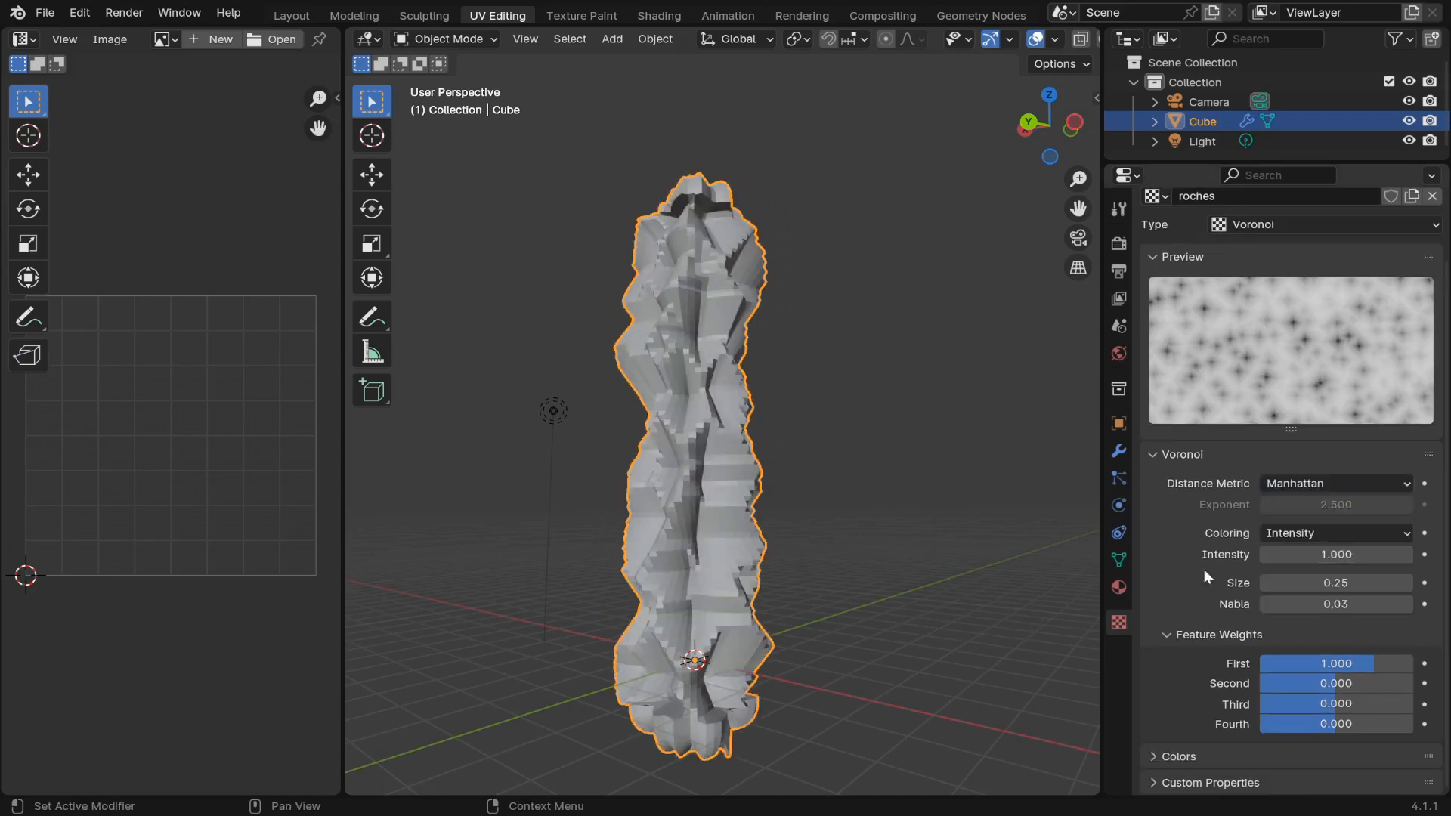
pyautogui.moveTo(1005, 557); pyautogui.dragTo(887, 561, button='middle')
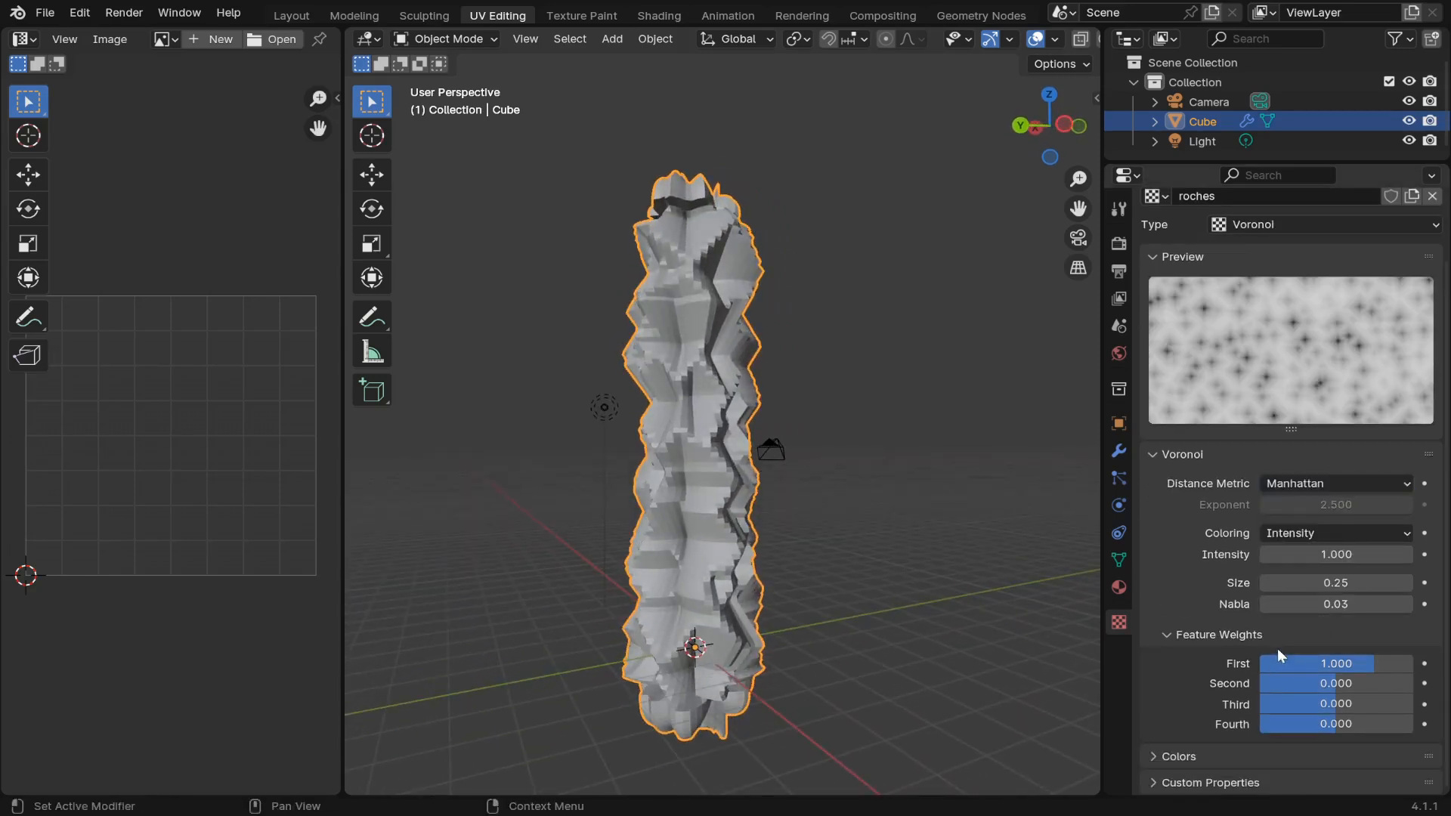
pyautogui.moveTo(1322, 664); pyautogui.dragTo(1341, 663)
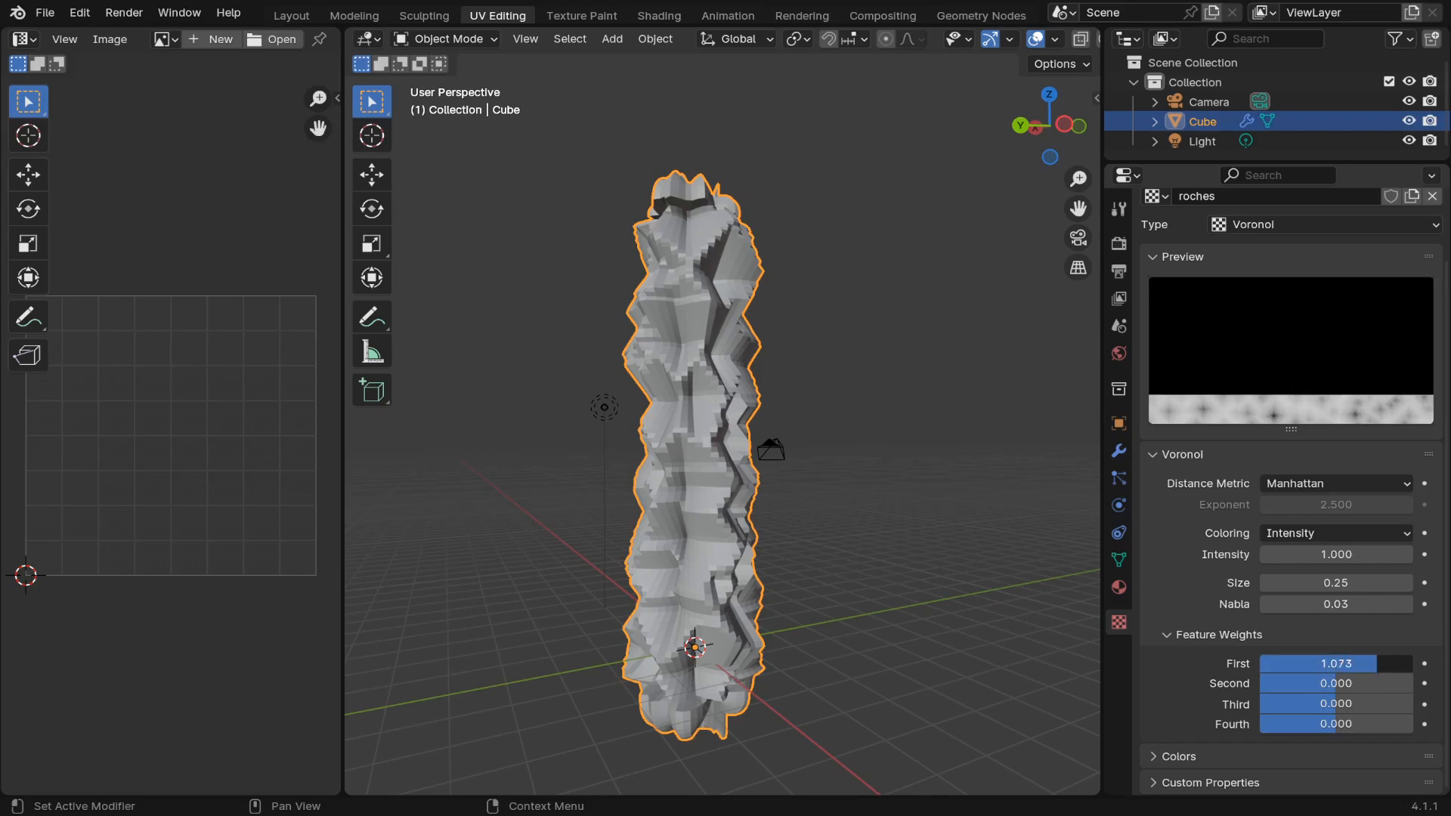
pyautogui.moveTo(1336, 583); pyautogui.dragTo(1309, 554)
pyautogui.moveTo(756, 423); pyautogui.dragTo(910, 390, button='middle')
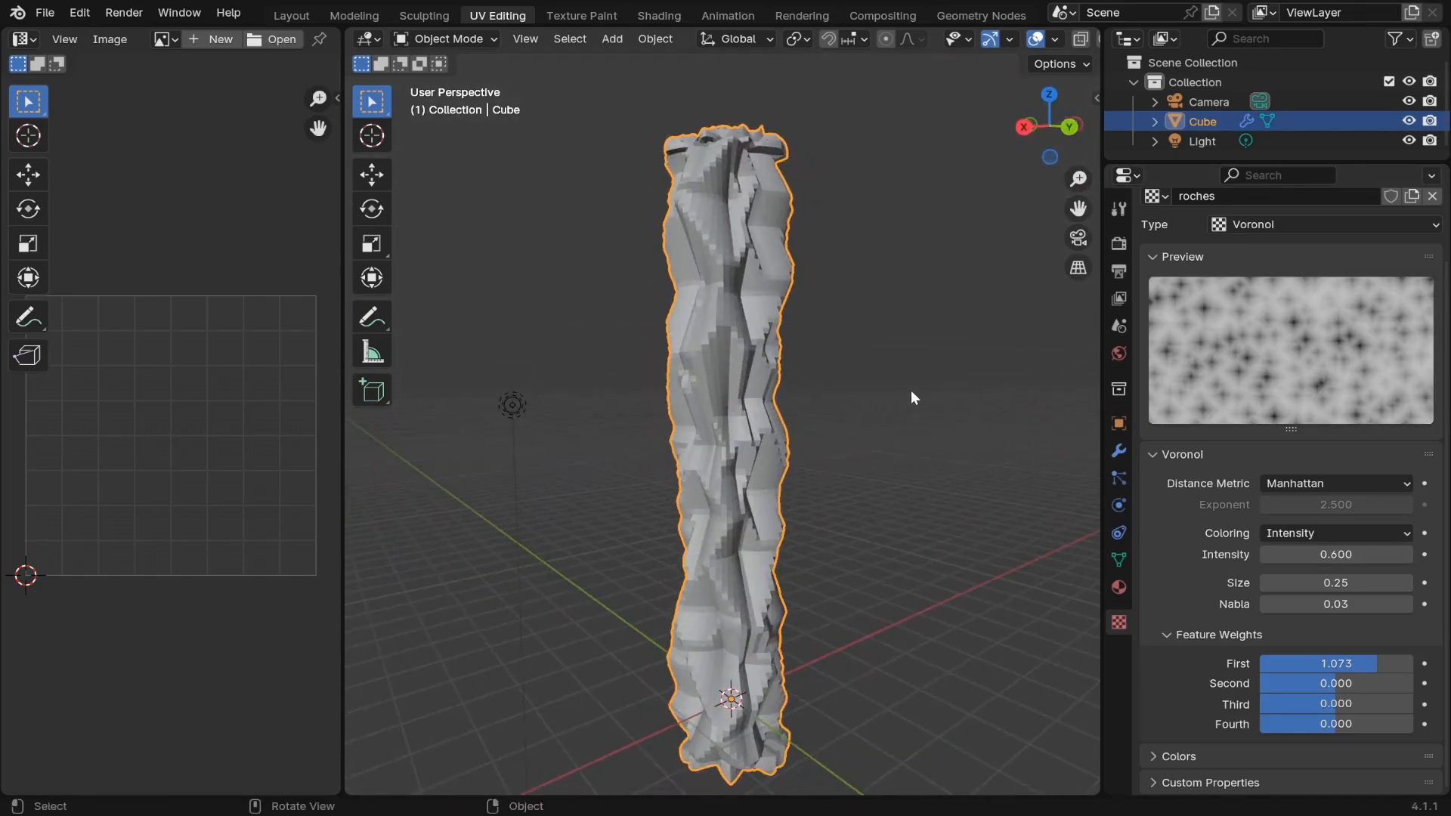
# - Set the roches texture type to Image or Movie and load bump-pierres répétitives1_.jpg as its image
pyautogui.click(1270, 226)
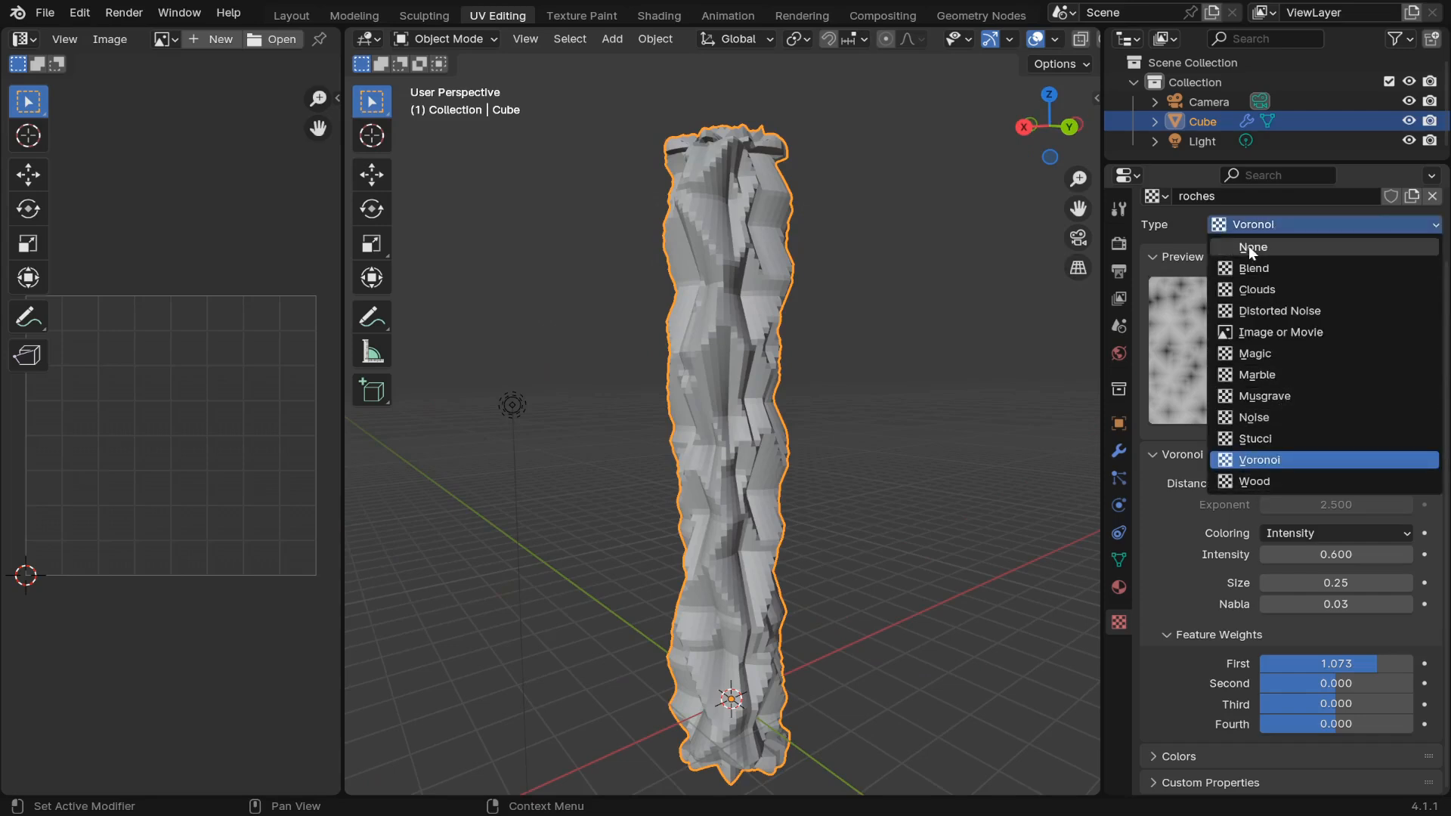
pyautogui.click(1276, 332)
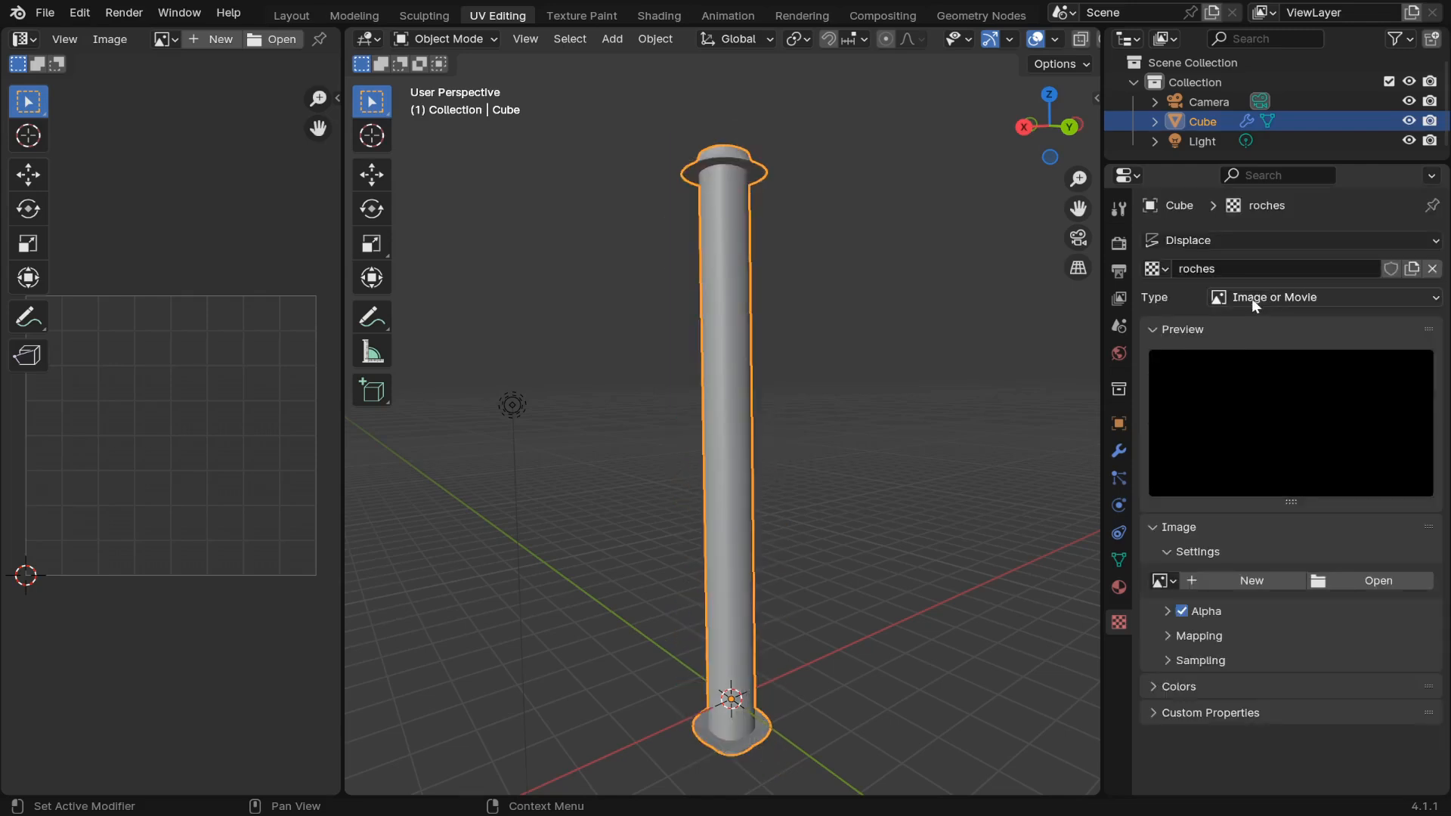
pyautogui.click(1383, 582)
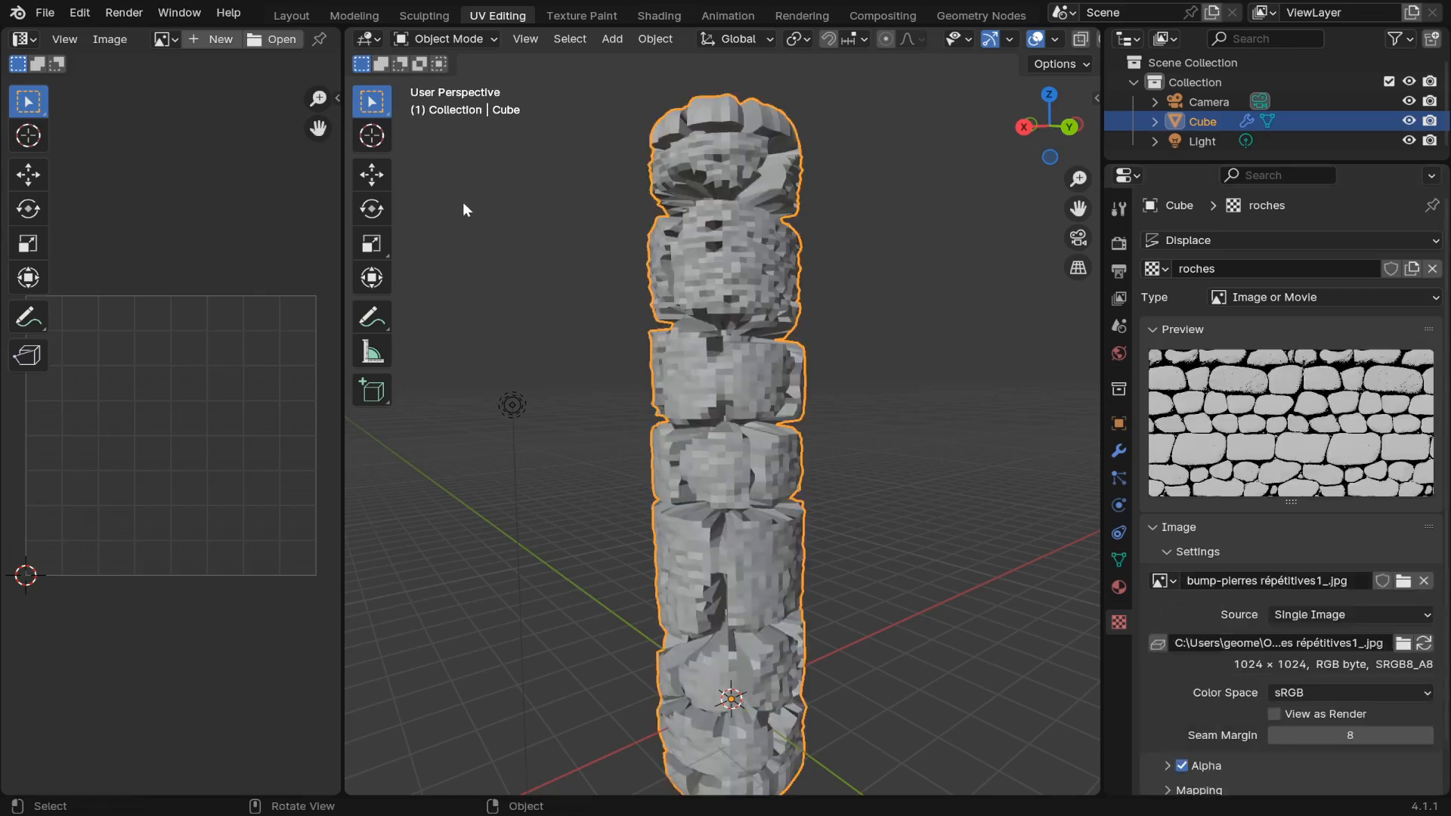
# - Enlarge the texture properties area at the expense of the 3D viewport and the outliner
pyautogui.scroll(-3, 803, 347)
pyautogui.moveTo(803, 346); pyautogui.dragTo(874, 415, button='middle')
pyautogui.moveTo(1100, 428); pyautogui.dragTo(1021, 425)
pyautogui.moveTo(1112, 162); pyautogui.dragTo(1113, 59)
pyautogui.moveTo(786, 408); pyautogui.dragTo(738, 541, button='middle')
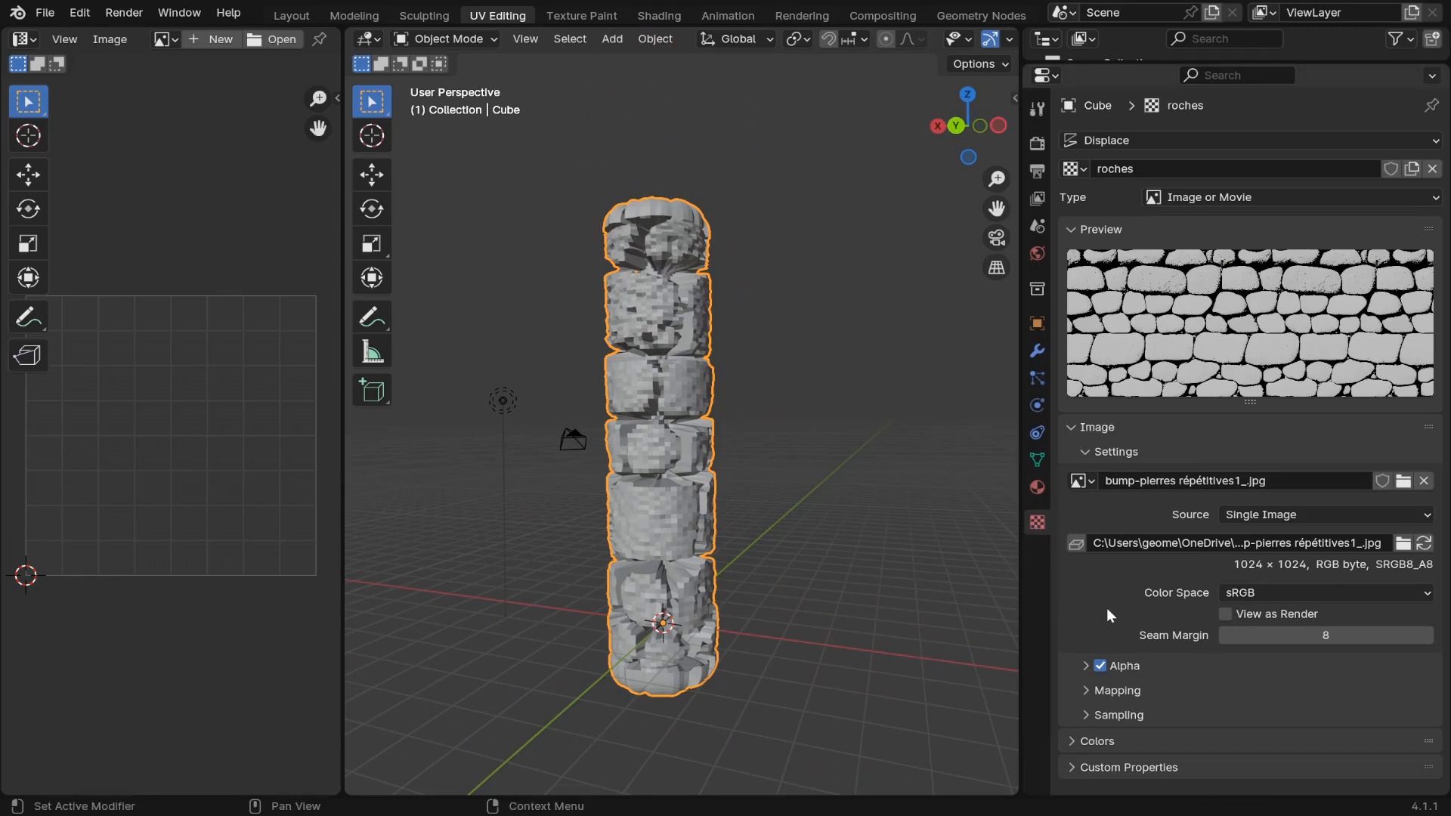
# - Try X and Y repeats of 2 in the displacement image's mapping, and restore both to 1
pyautogui.click(1103, 690)
pyautogui.scroll(-5, 1115, 657)
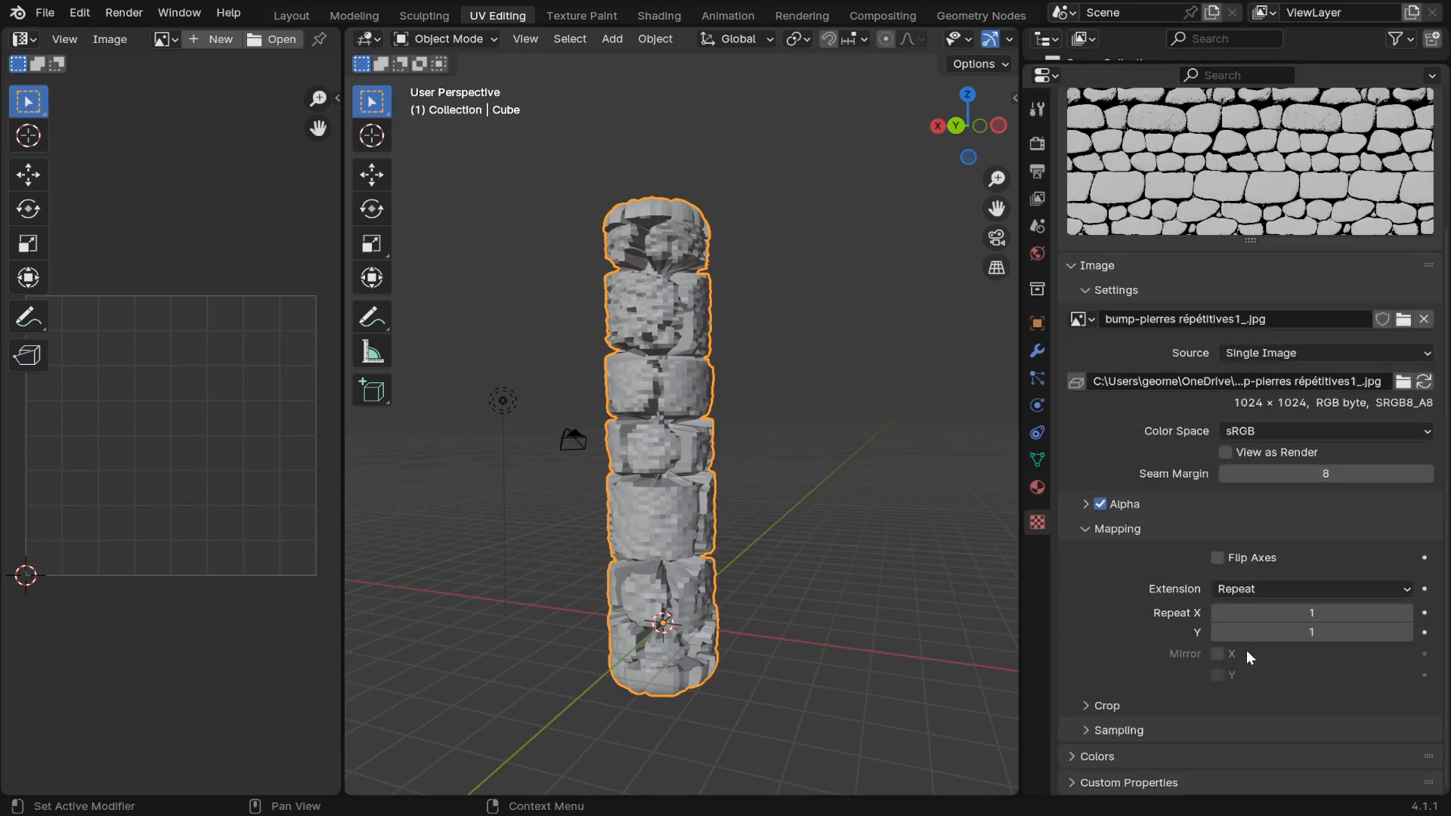
pyautogui.click(1407, 614)
pyautogui.click(1406, 632)
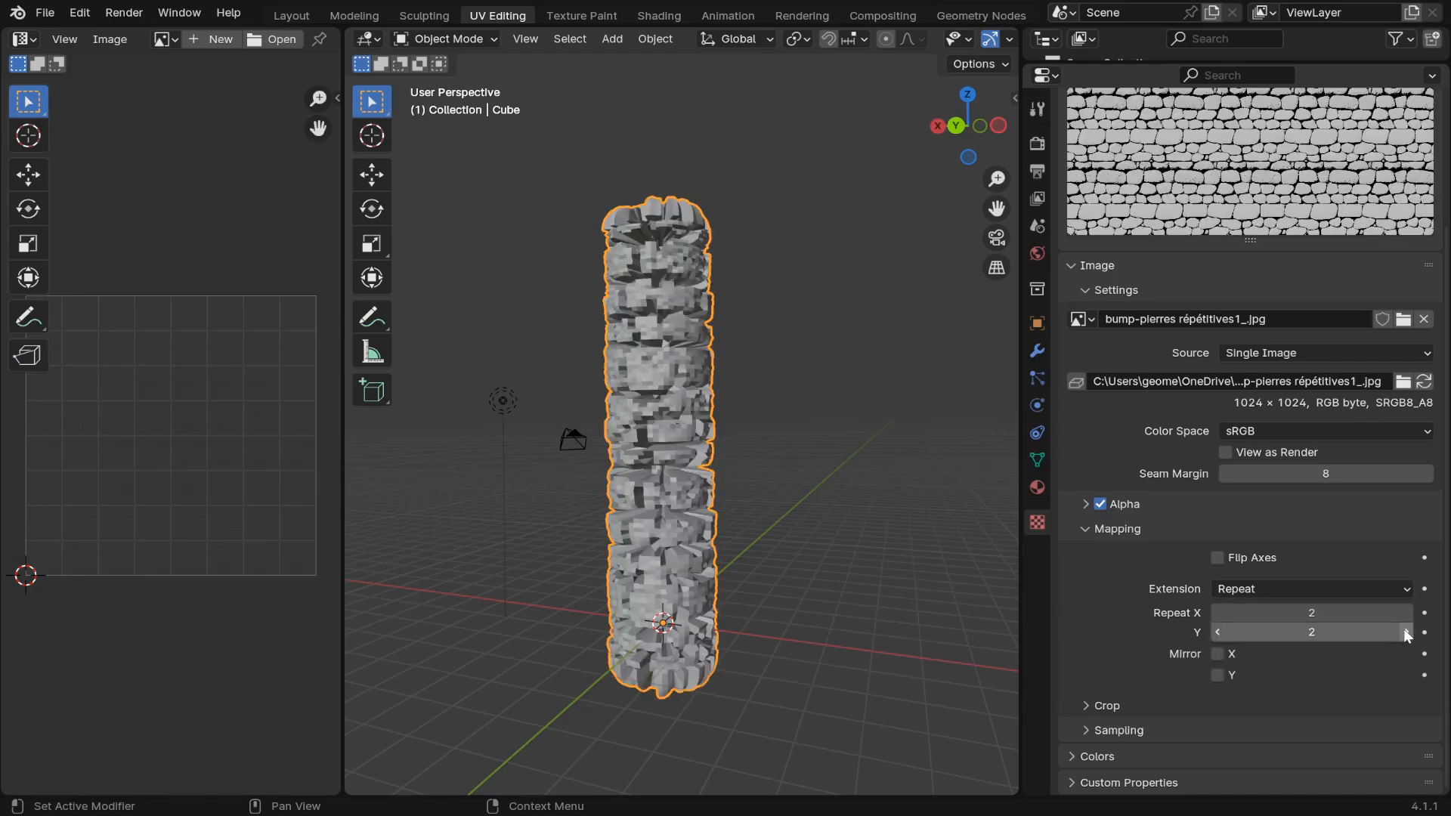
pyautogui.moveTo(862, 427); pyautogui.dragTo(1005, 431, button='middle')
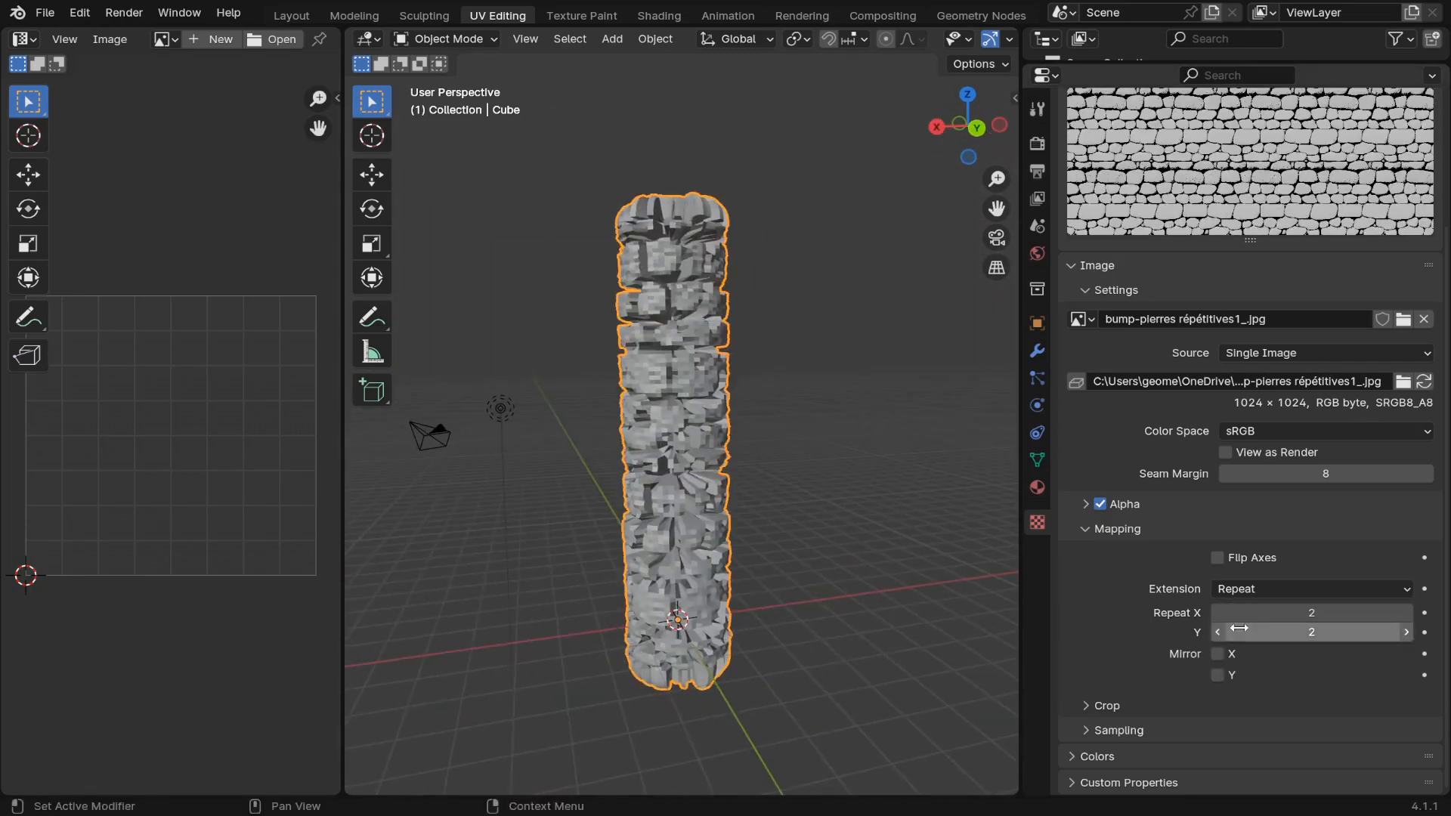
pyautogui.click(1213, 613)
pyautogui.click(1216, 632)
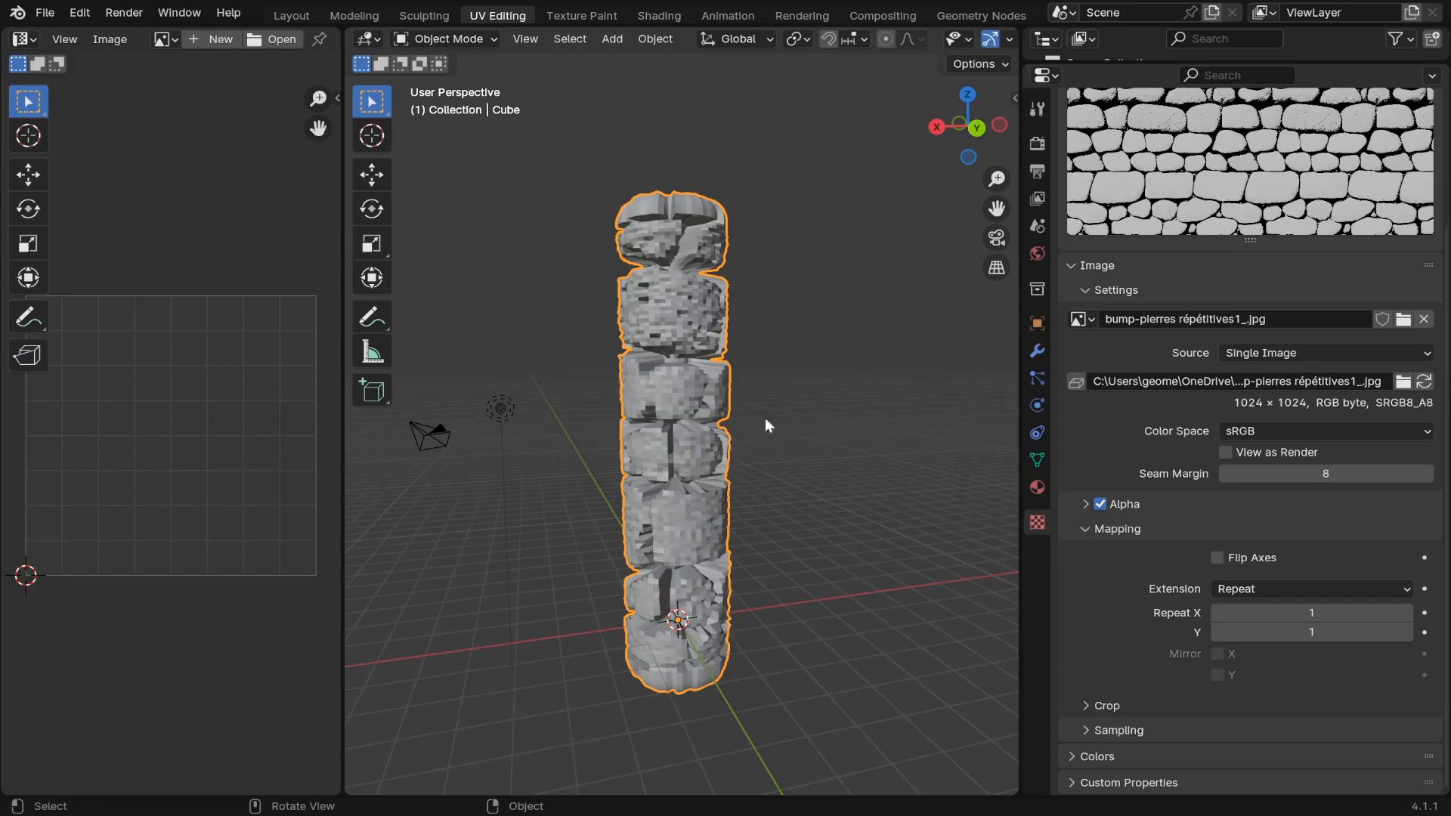
# - Switch to the Shading workspace and add a Texture Coordinate, Mapping and Image Texture setup to the Principled BSDF's base color
pyautogui.click(667, 15)
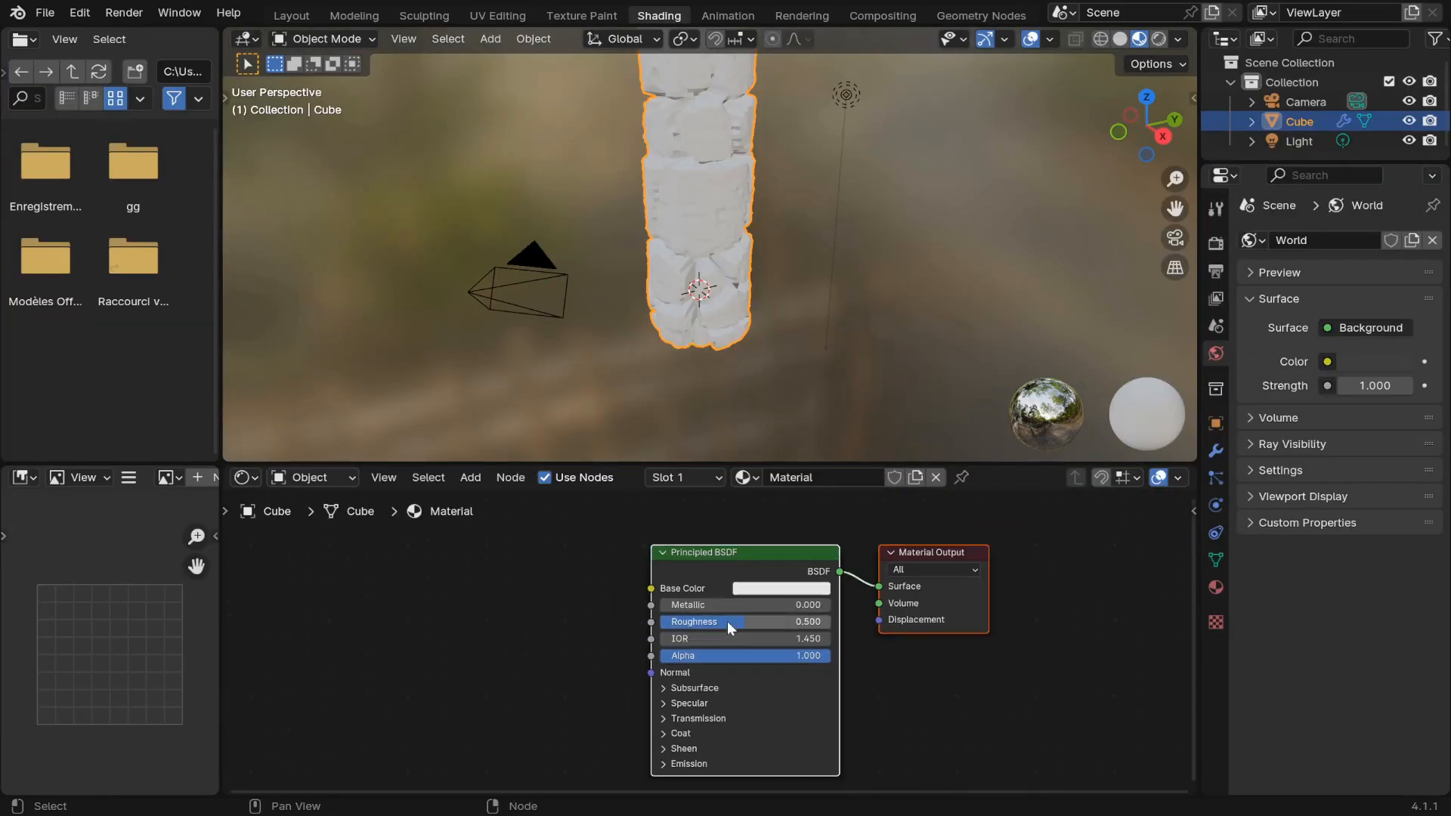
pyautogui.click(733, 552)
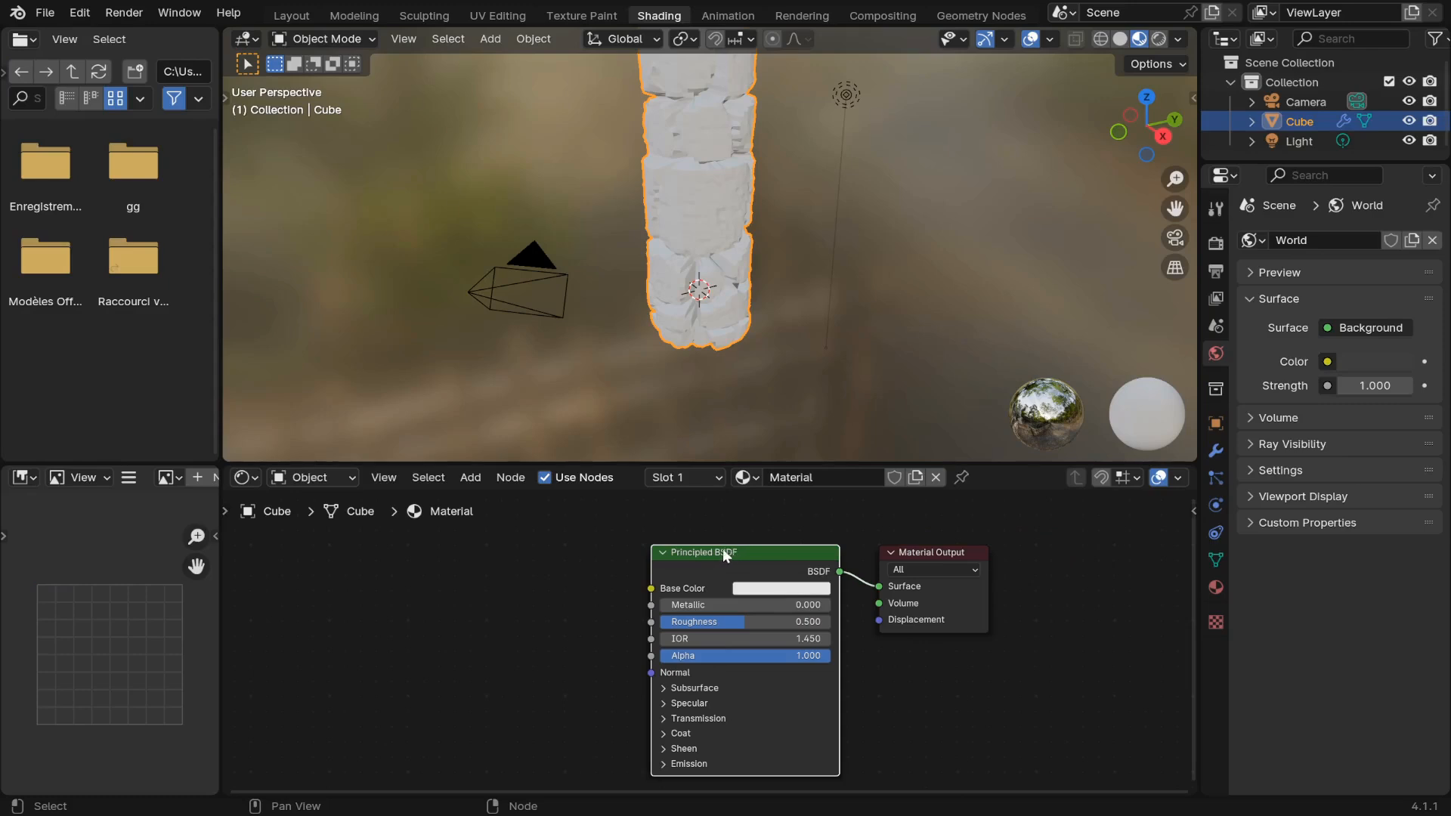
pyautogui.hotkey('ctrl', 't')
pyautogui.moveTo(566, 632); pyautogui.dragTo(772, 616, button='middle')
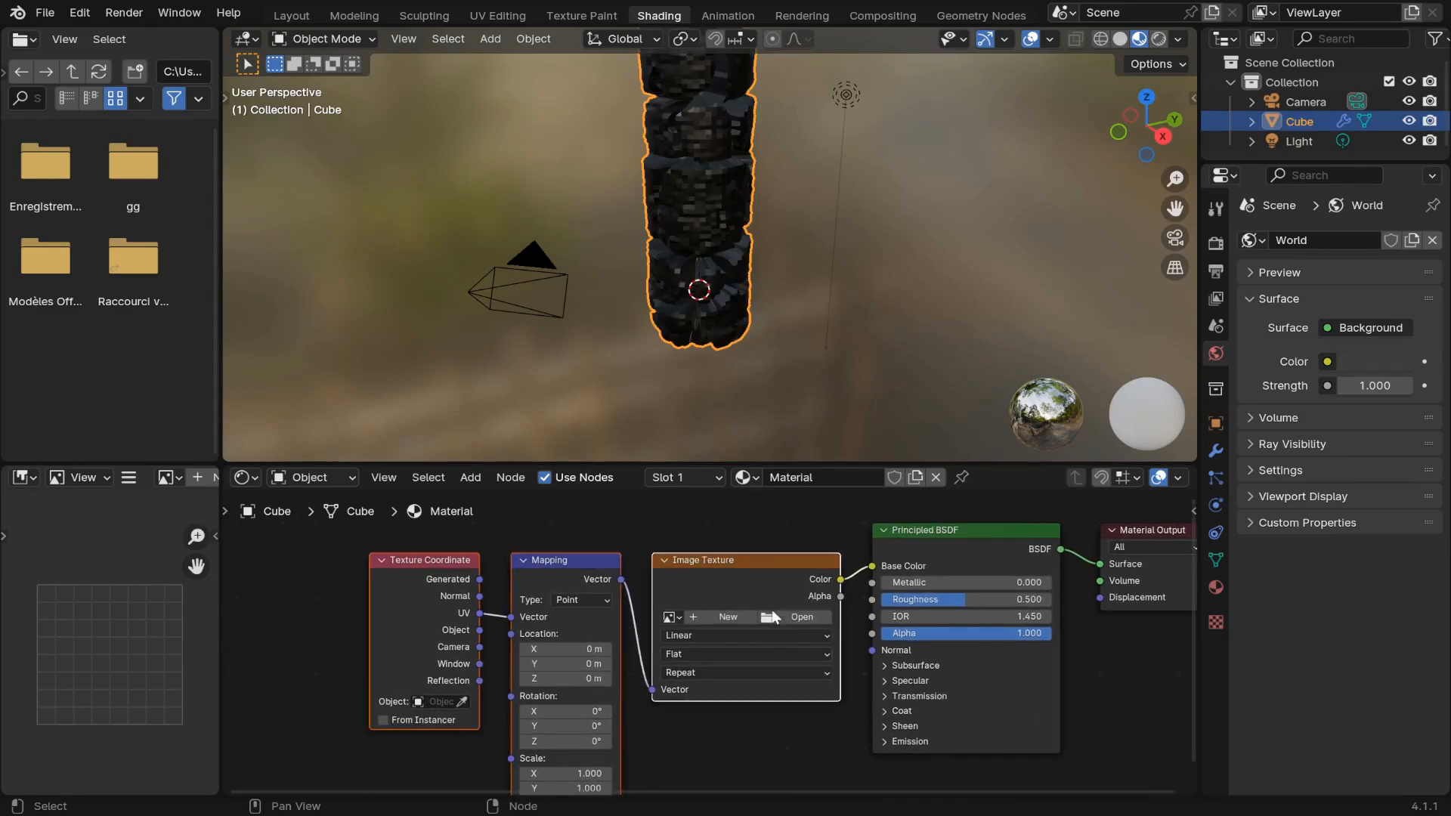
# - Space out the Texture Coordinate, Mapping and Image Texture nodes in the shader editor
pyautogui.moveTo(443, 564); pyautogui.dragTo(297, 567)
pyautogui.click(398, 554)
pyautogui.click(344, 567)
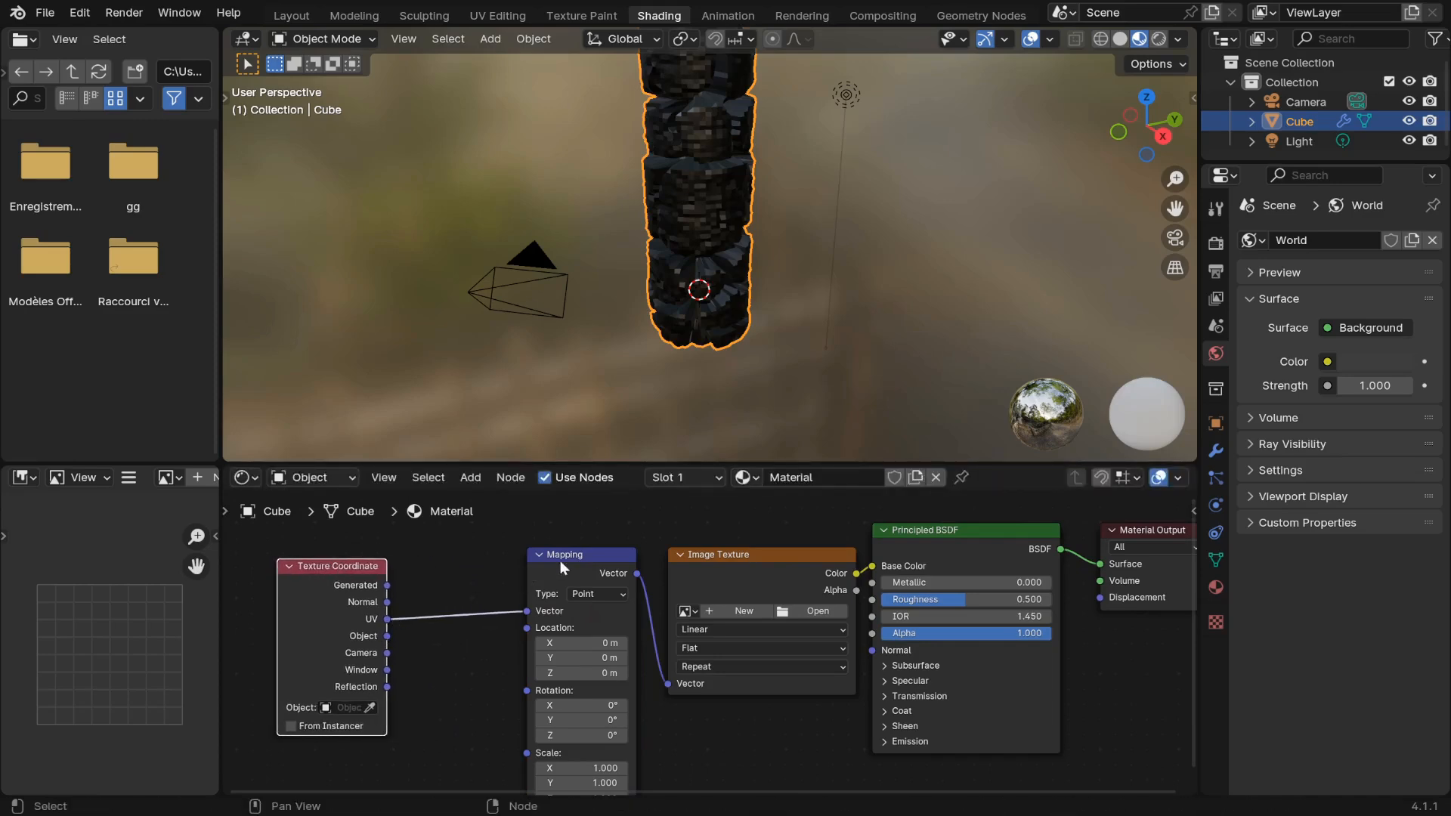
pyautogui.moveTo(569, 555); pyautogui.dragTo(500, 537)
pyautogui.moveTo(724, 555); pyautogui.dragTo(653, 522)
# - Load Color-pierres répétitives1_.png into the Image Texture node and check the stones around the column
pyautogui.scroll(4, 708, 627)
pyautogui.click(735, 560)
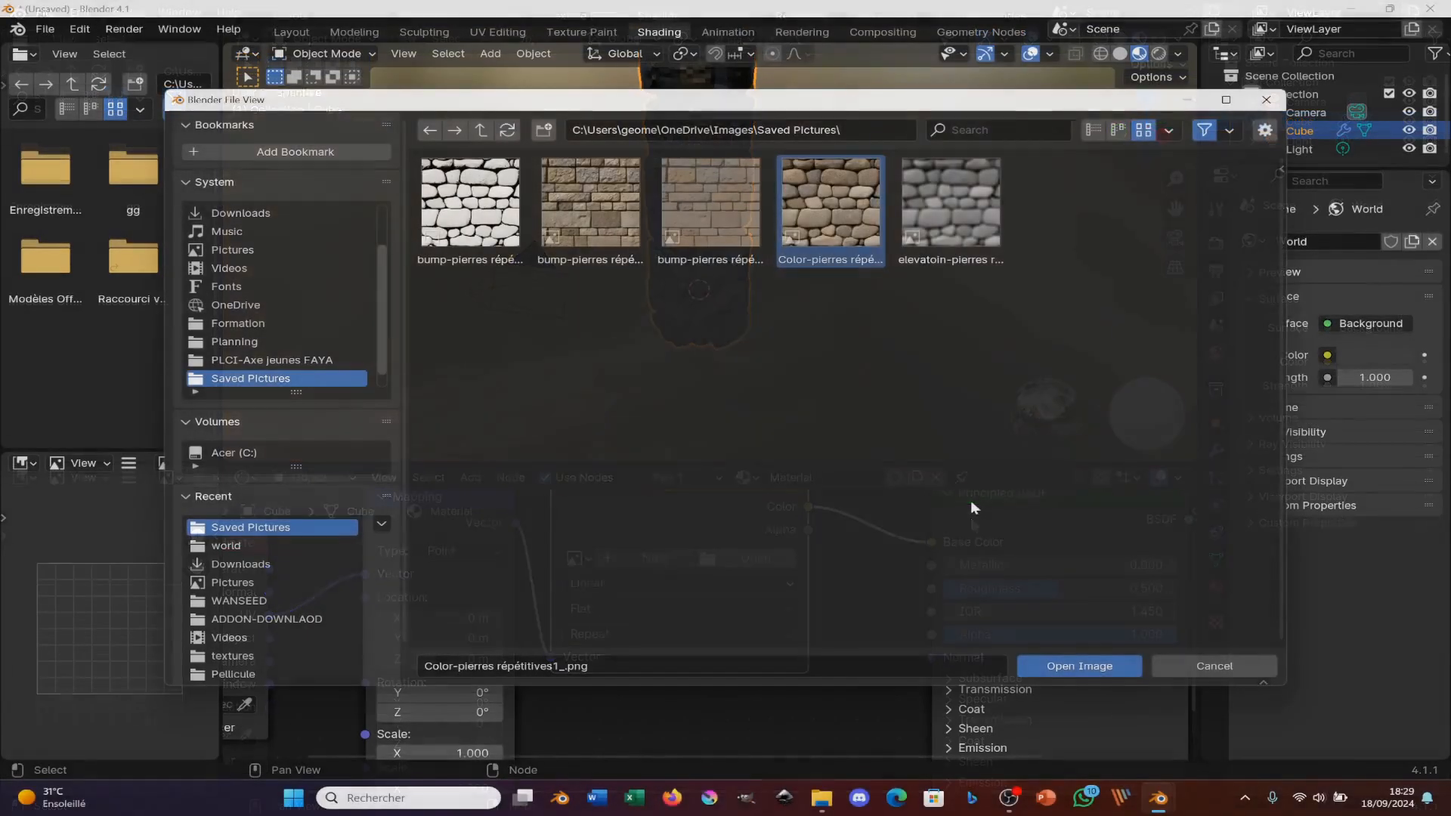
pyautogui.click(1095, 669)
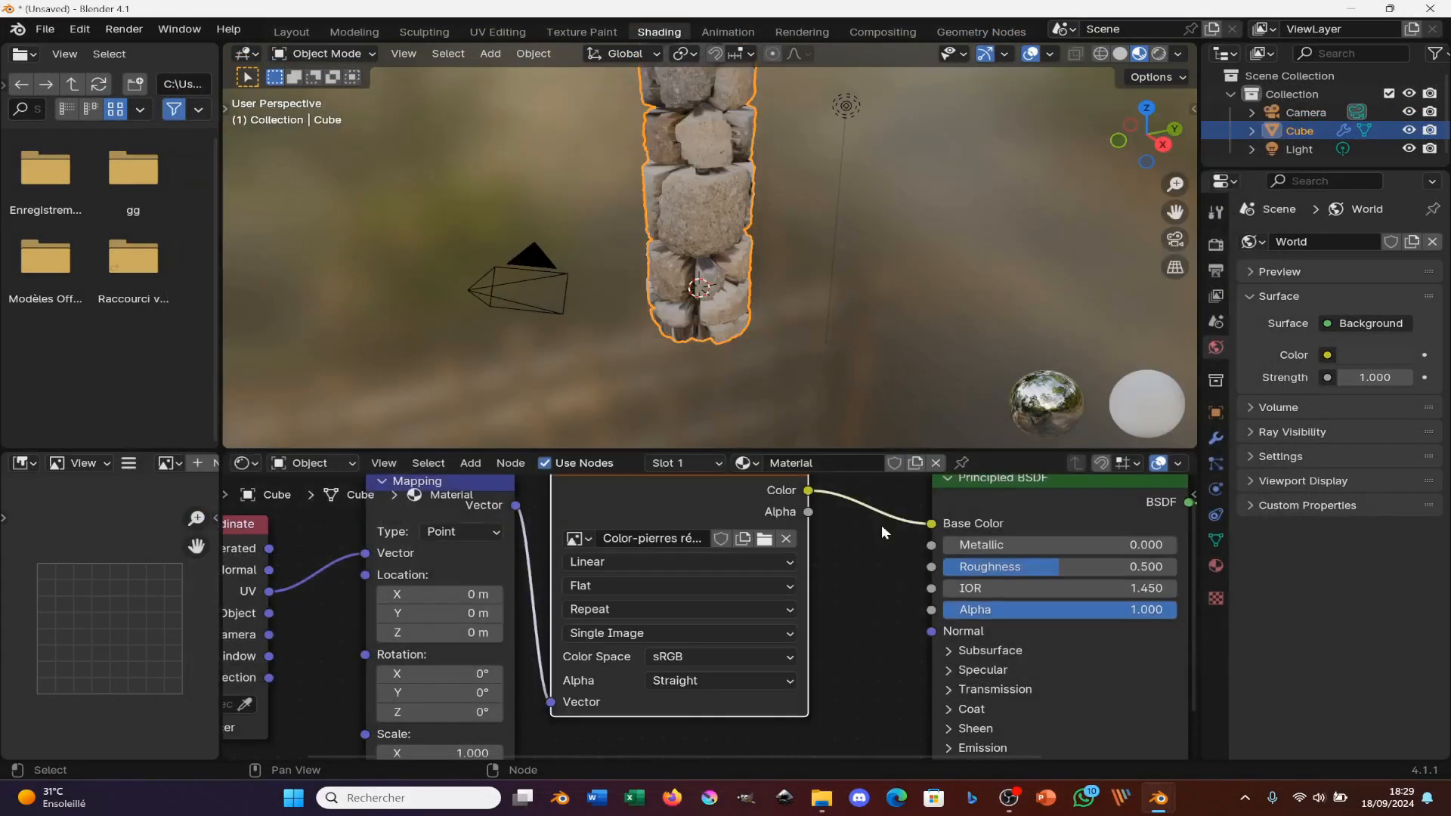
pyautogui.moveTo(605, 287); pyautogui.dragTo(884, 223, button='middle')
pyautogui.moveTo(872, 224); pyautogui.dragTo(589, 261, button='middle')
# - Try an X repeat of 2 for the roches displacement texture on the coloured column, and set it back to 1
pyautogui.click(1216, 599)
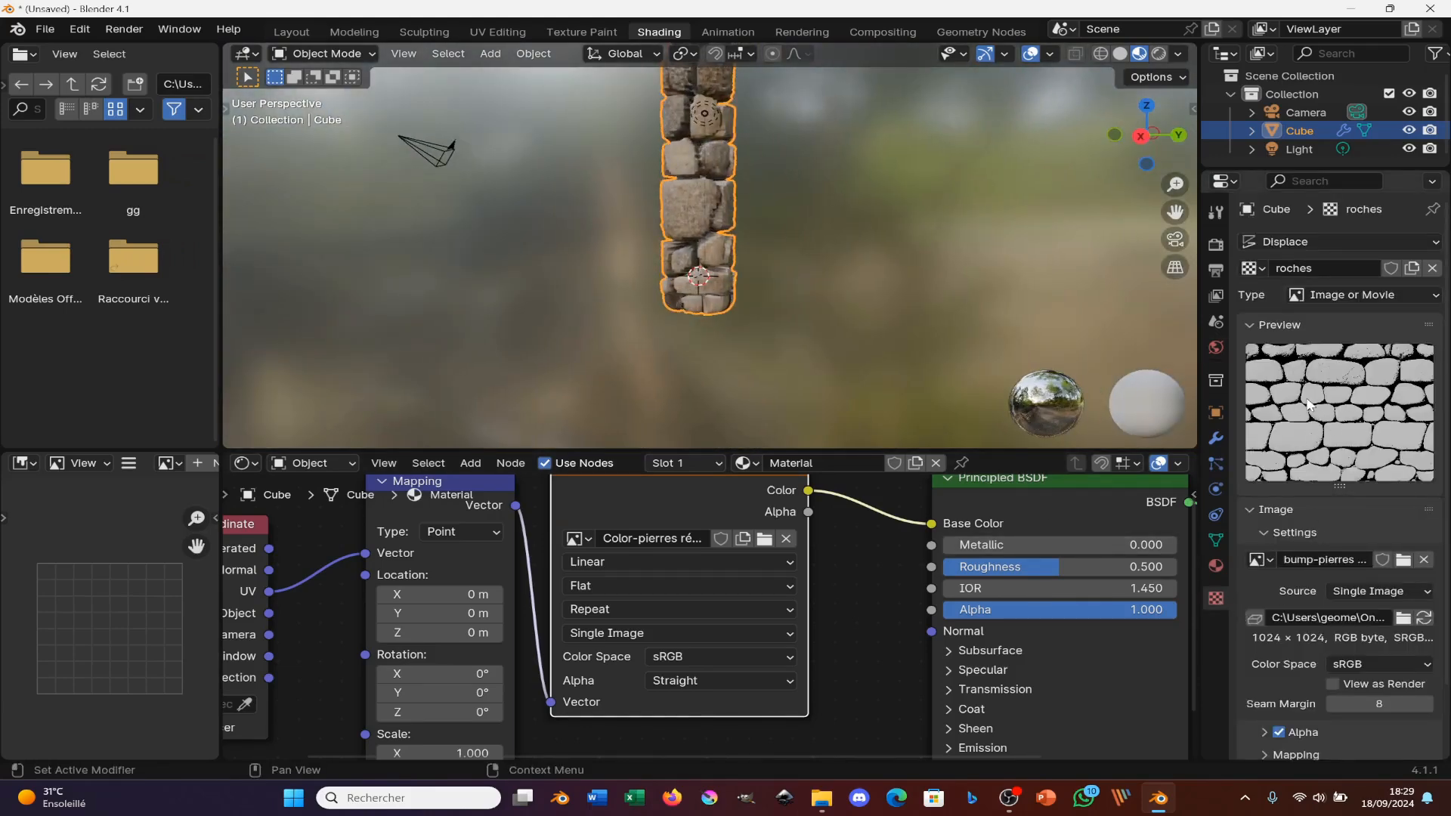
pyautogui.scroll(-2, 1312, 700)
pyautogui.click(1319, 684)
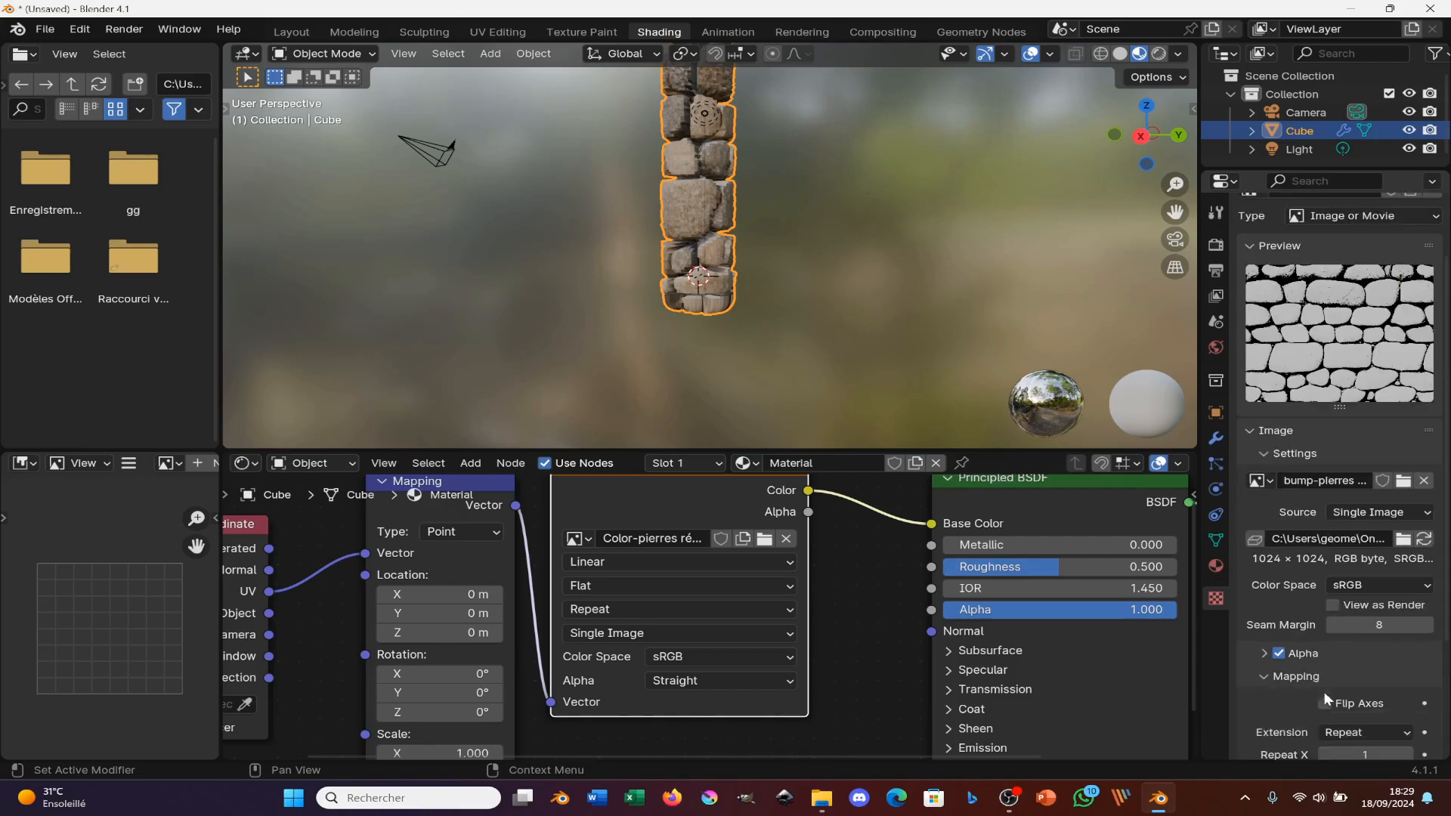
pyautogui.scroll(-3, 1353, 685)
pyautogui.click(1403, 647)
pyautogui.moveTo(1404, 663); pyautogui.dragTo(1404, 647)
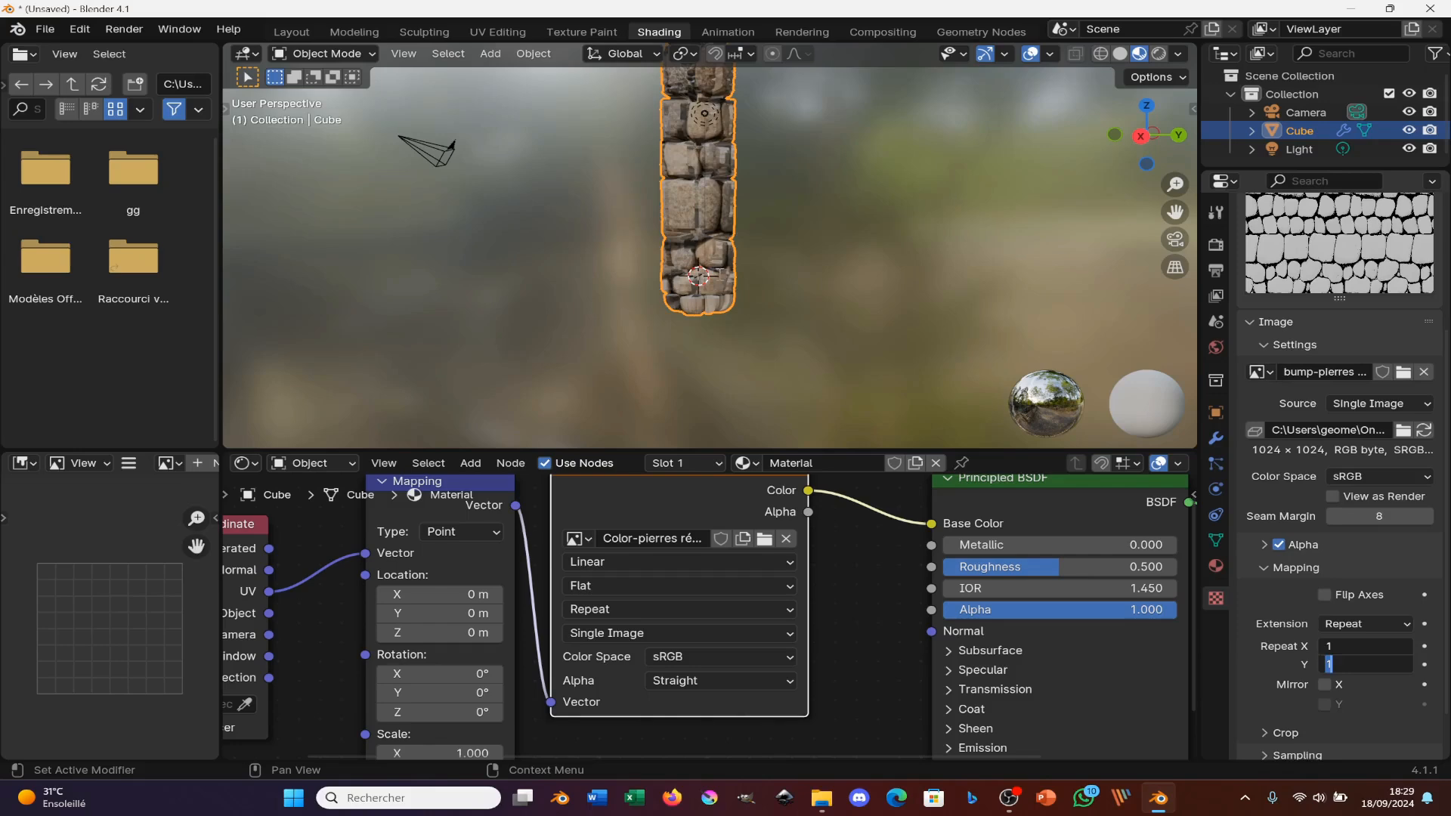
pyautogui.press('Return')
pyautogui.moveTo(789, 278); pyautogui.dragTo(722, 275, button='middle')
pyautogui.scroll(-5, 815, 272)
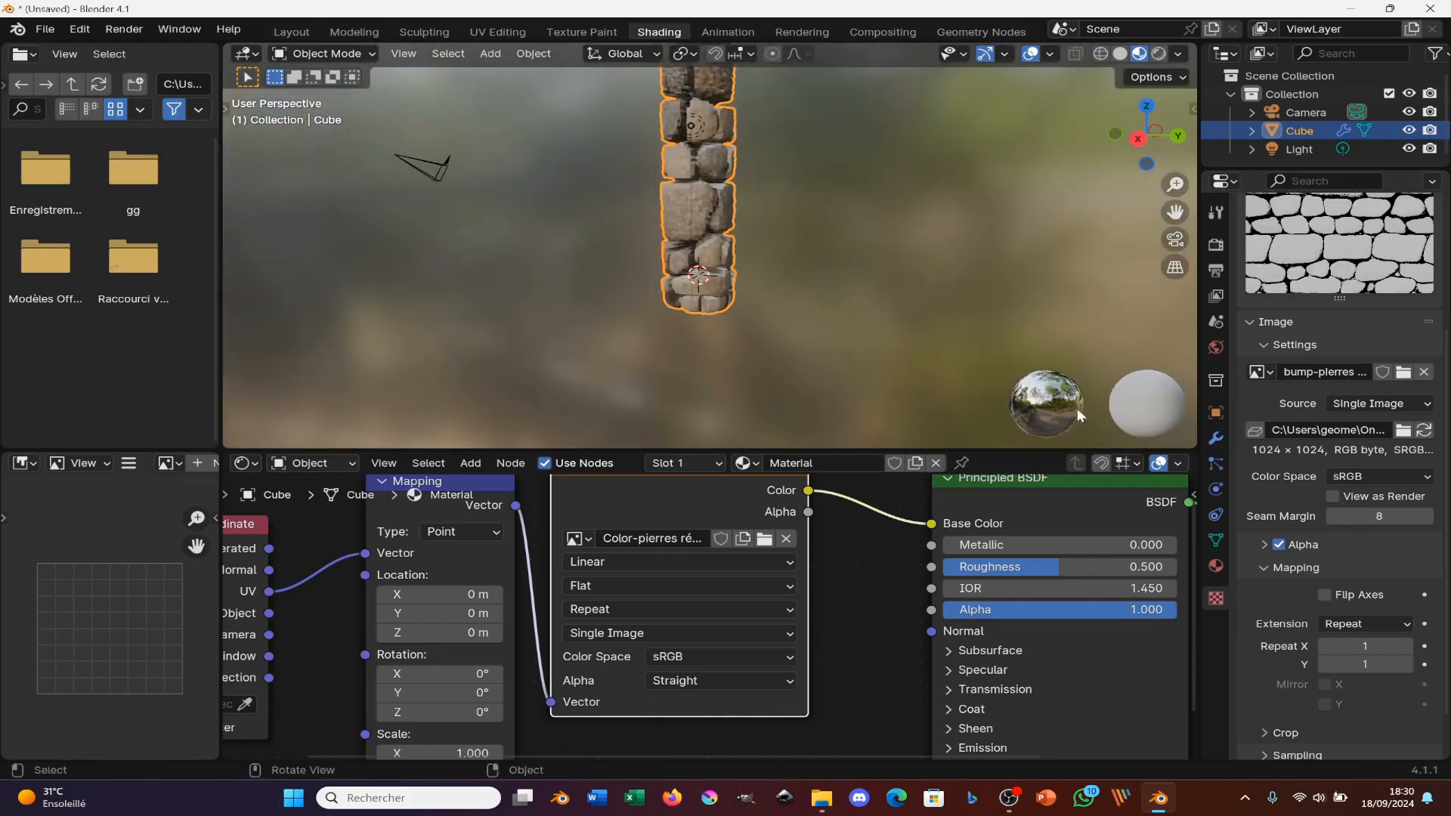
# - Test the roches displacement with both X and Y repeats at 2 against the stone colours, and return both to 1
pyautogui.click(1410, 646)
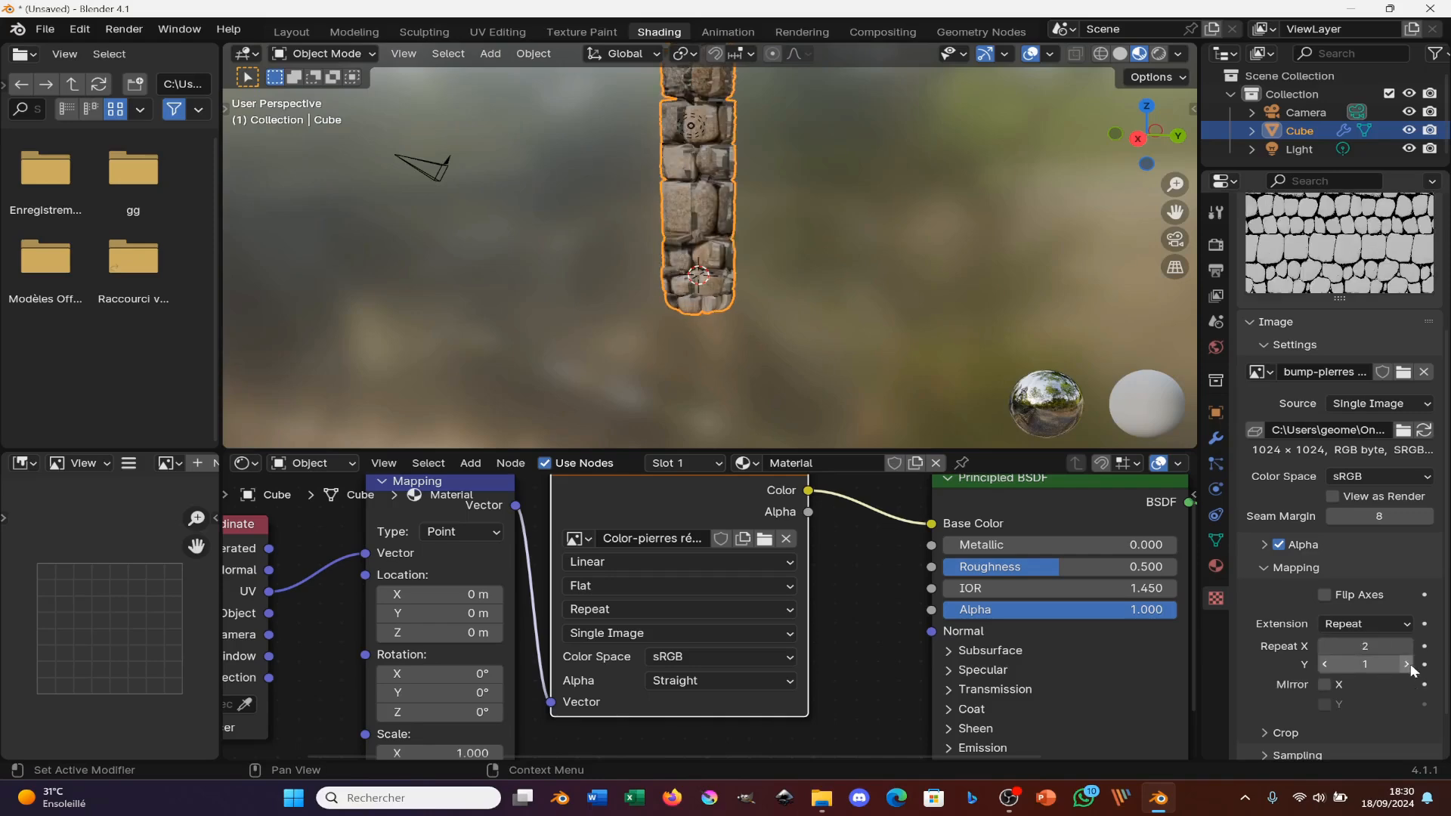
pyautogui.click(1410, 664)
pyautogui.moveTo(937, 275); pyautogui.dragTo(1006, 288, button='middle')
pyautogui.click(1323, 646)
pyautogui.click(1327, 663)
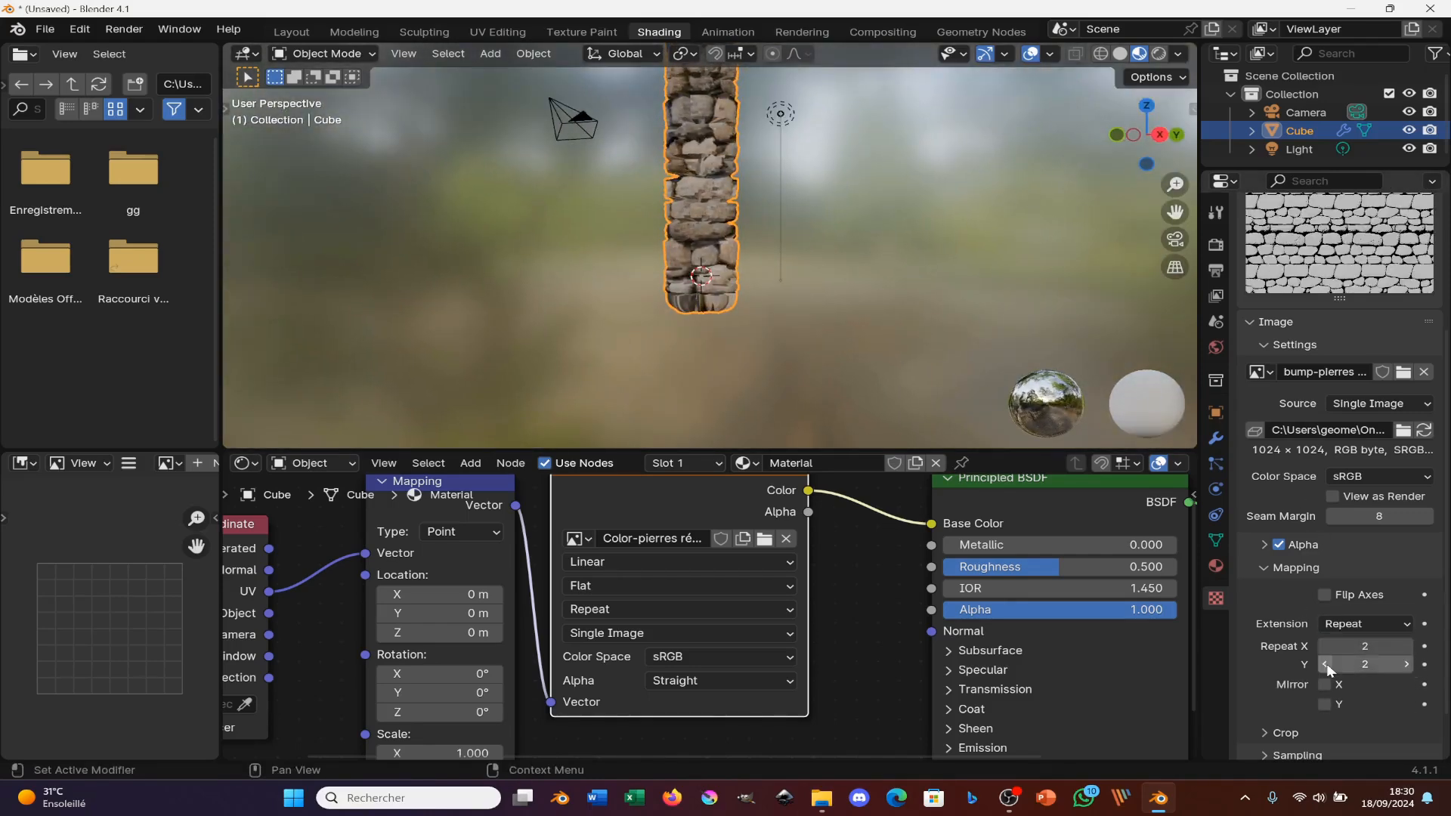
# - Move the Texture Coordinate node farther away from the Mapping node in the shader editor
pyautogui.scroll(-2, 706, 635)
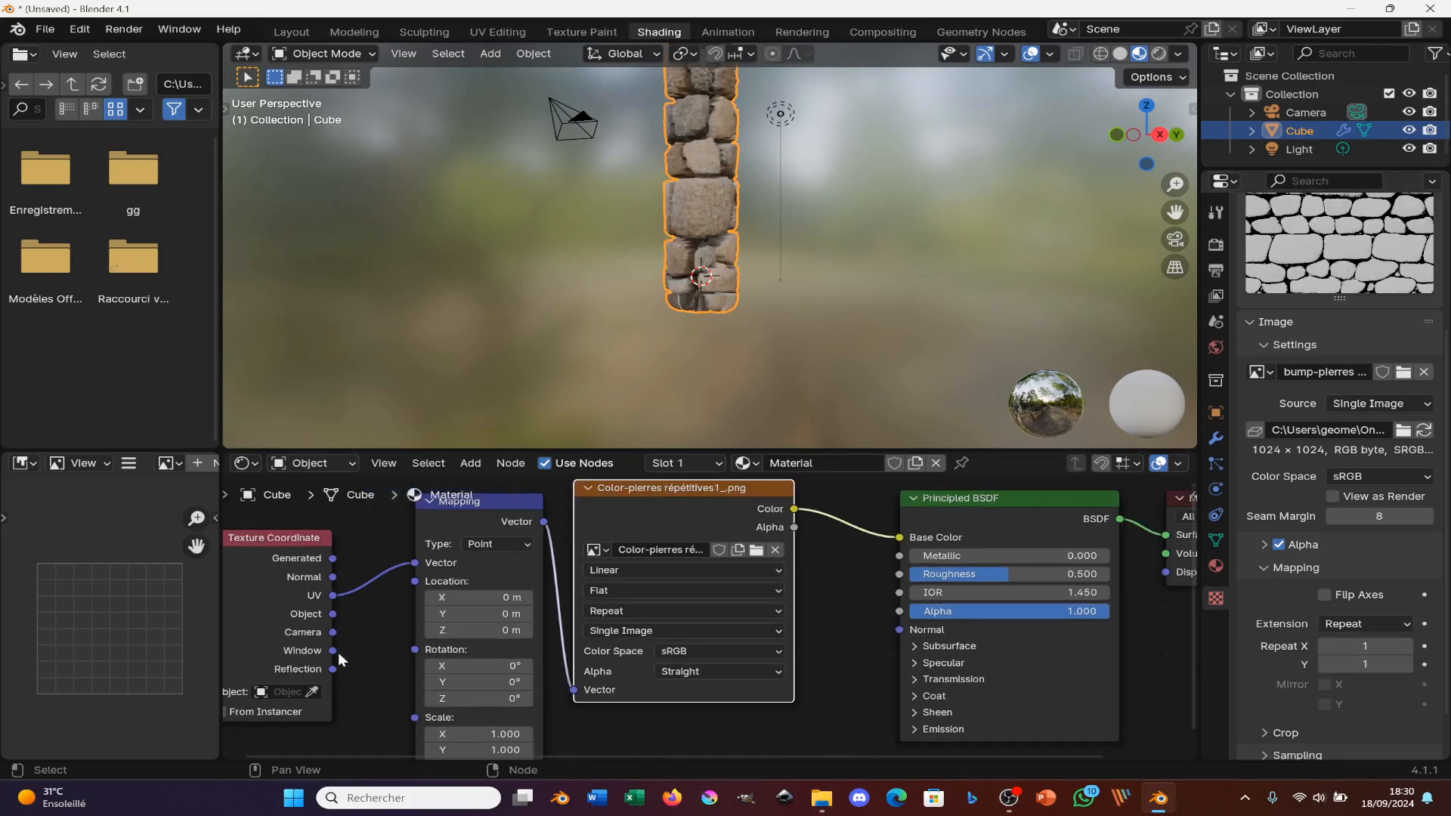
pyautogui.moveTo(340, 658); pyautogui.dragTo(400, 642, button='middle')
pyautogui.moveTo(341, 567); pyautogui.dragTo(288, 554)
pyautogui.moveTo(540, 643); pyautogui.dragTo(492, 586, button='middle')
pyautogui.scroll(1, 499, 605)
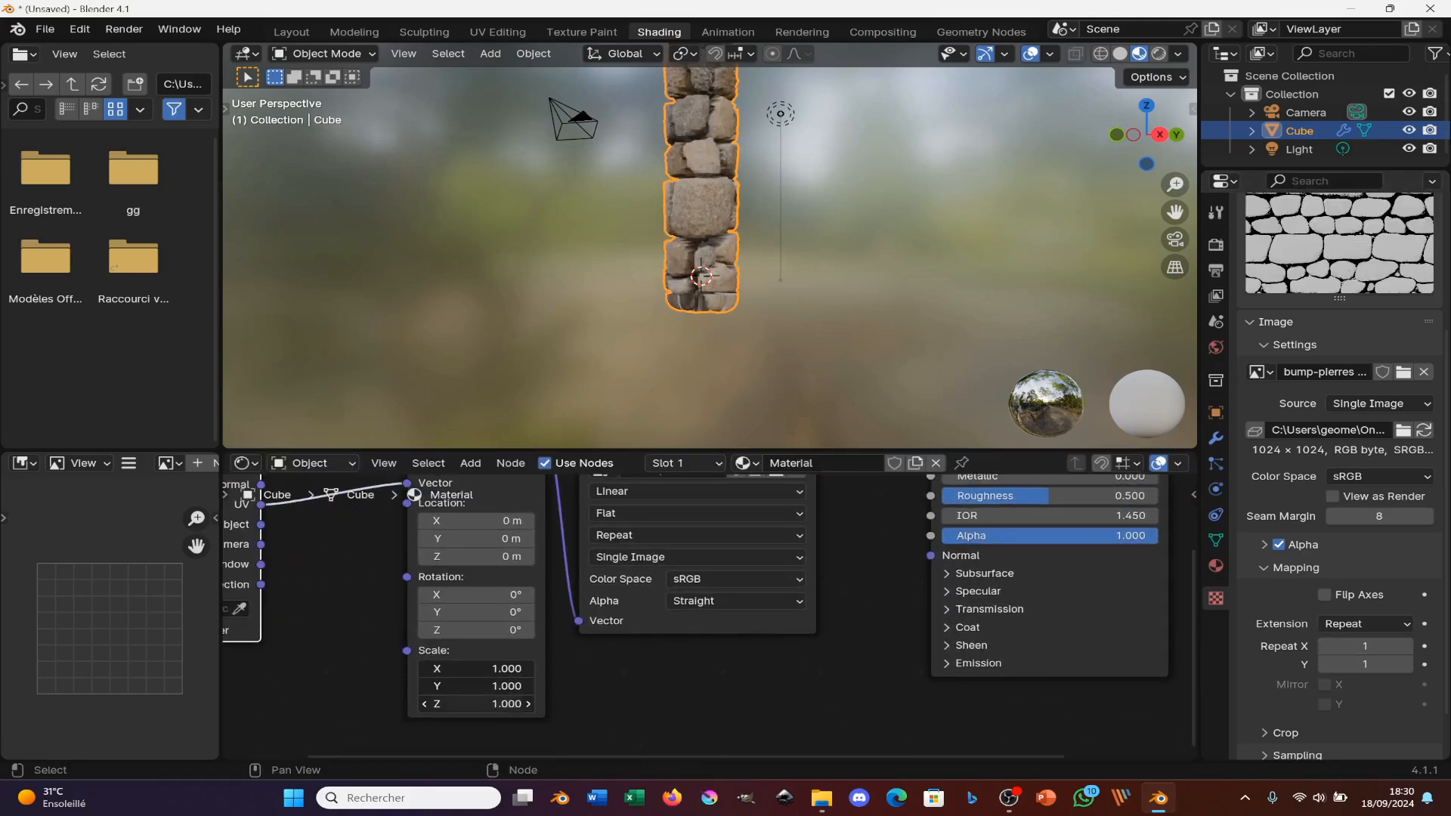
# - Try a scale of 0.1 on all three axes of the Mapping node, and set them back to 1
pyautogui.moveTo(502, 704)
pyautogui.mouseDown()
pyautogui.moveTo(529, 704)
pyautogui.moveTo(488, 703)
pyautogui.mouseUp()
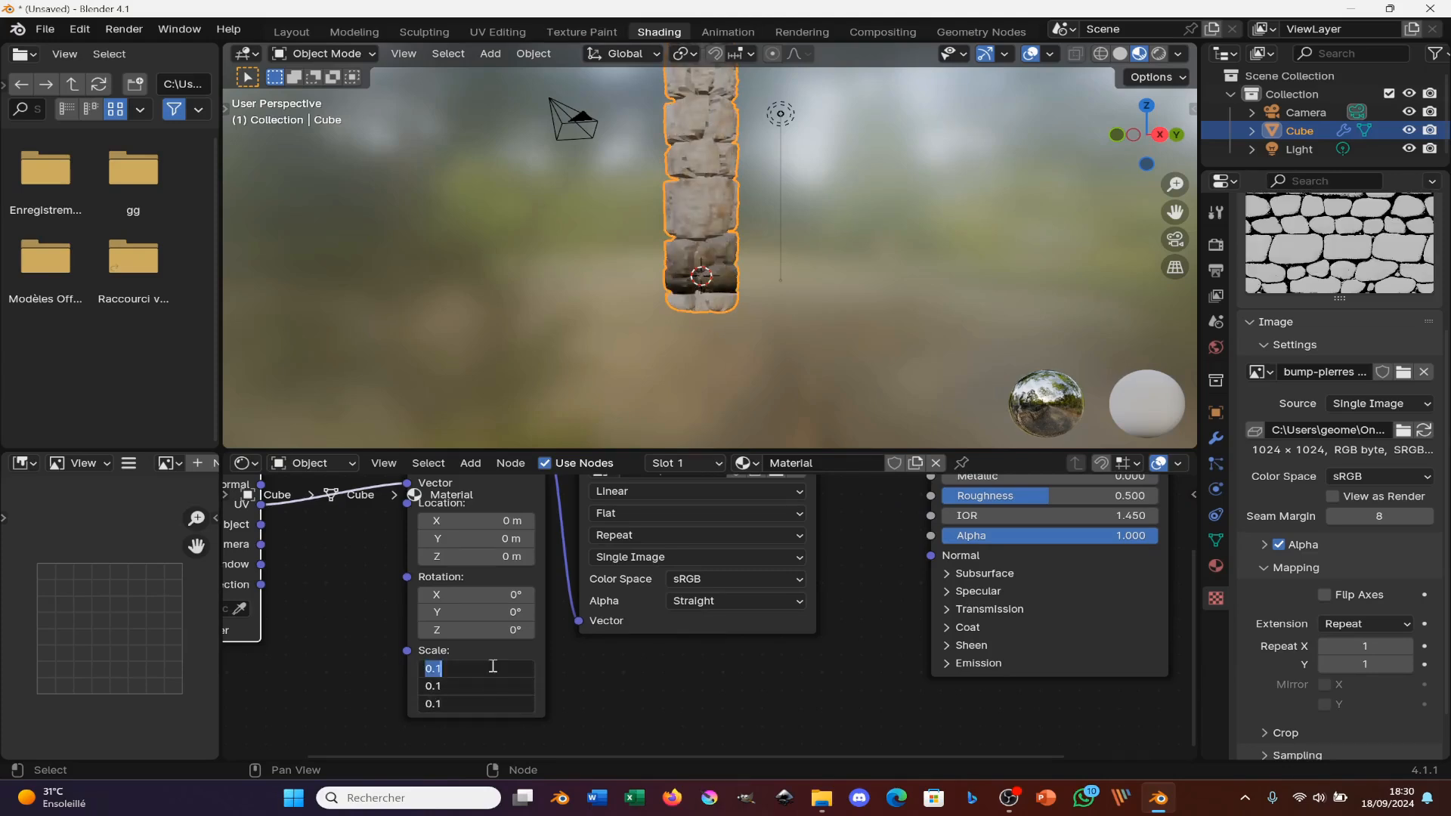
pyautogui.write('1')
pyautogui.press('Return')
pyautogui.moveTo(551, 694); pyautogui.dragTo(642, 710, button='middle')
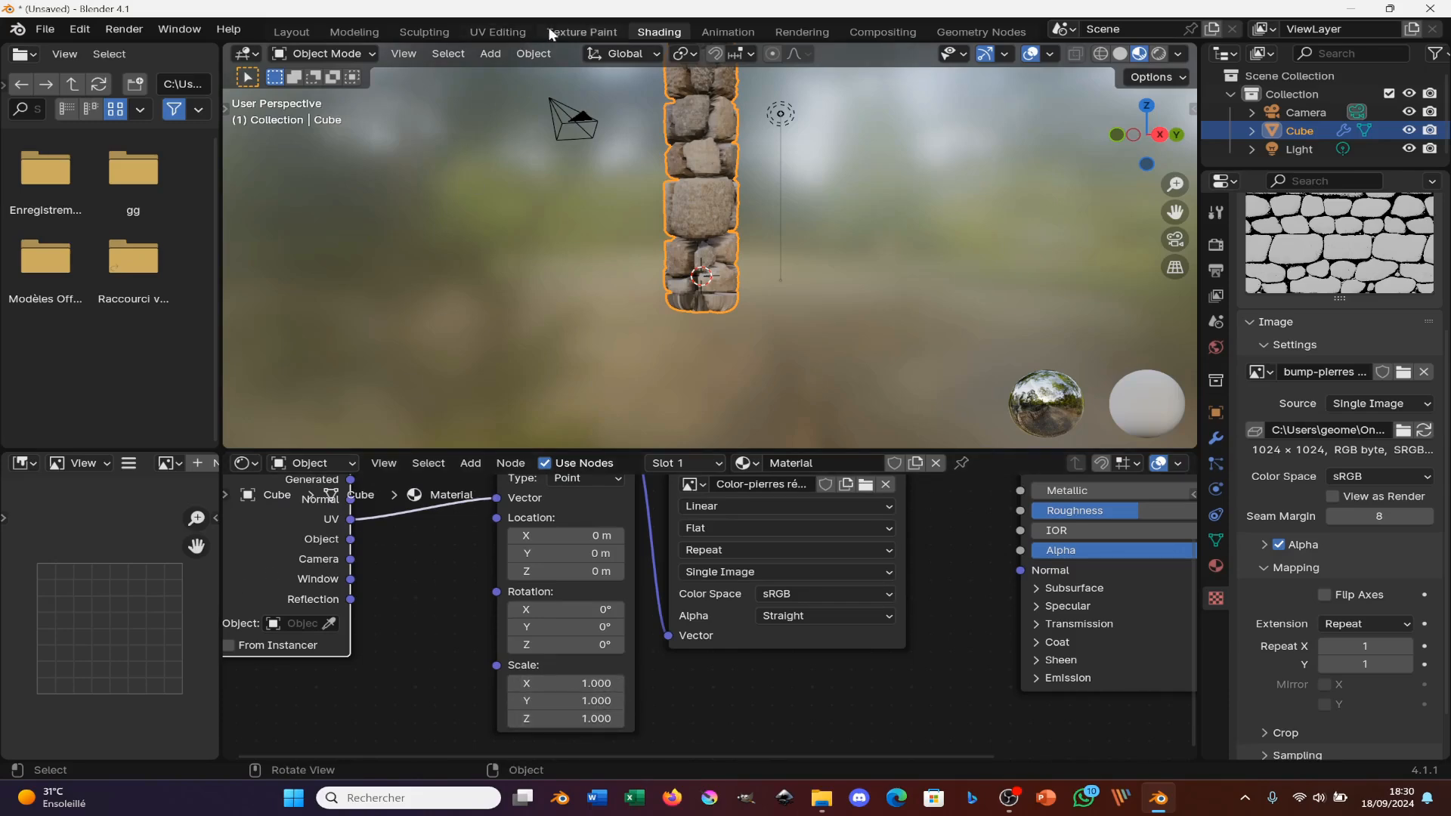
# - Open the UV Editing workspace and display the column's Displace modifier effect in Edit Mode
pyautogui.click(502, 30)
pyautogui.scroll(-5, 230, 418)
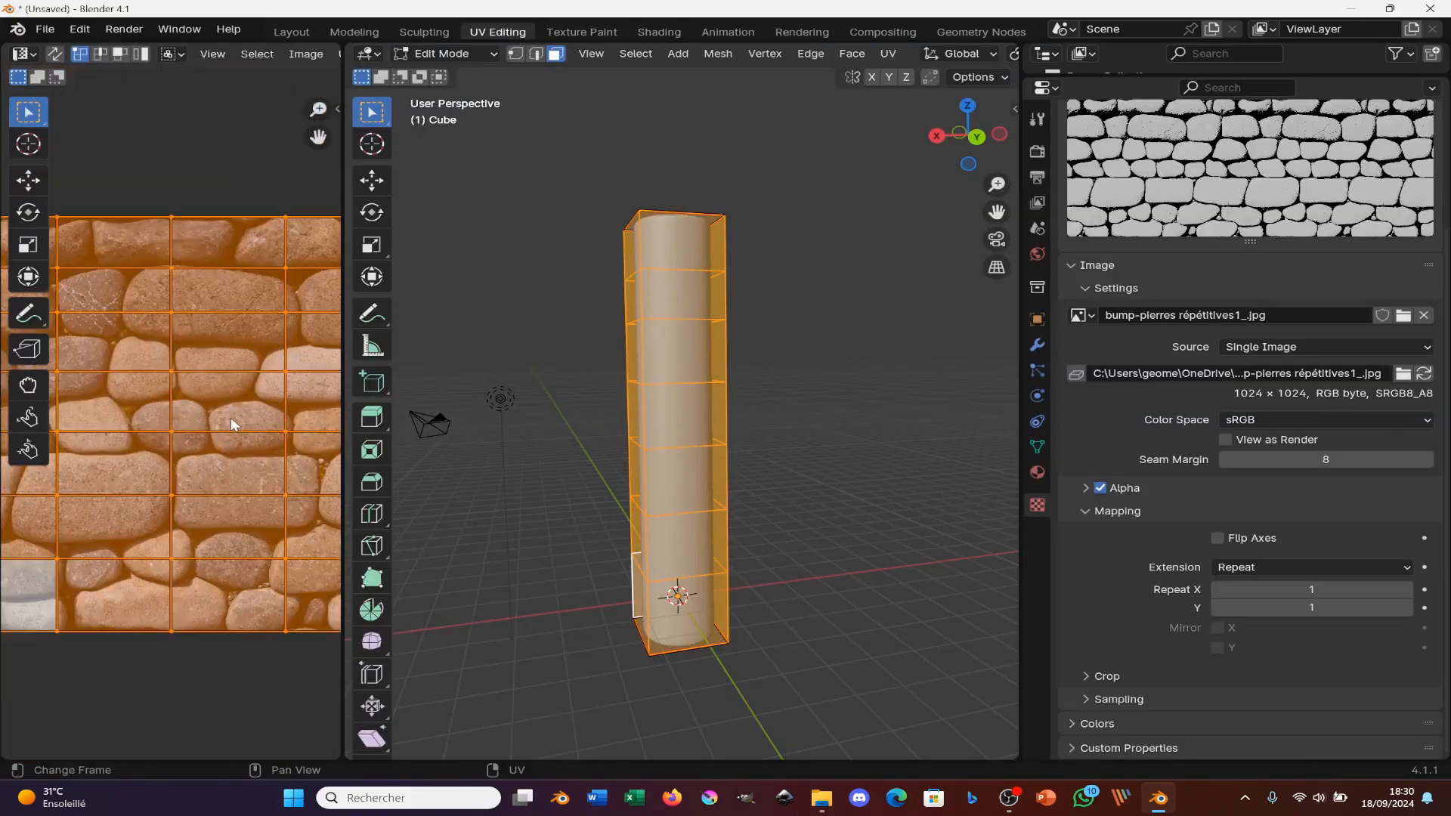
pyautogui.scroll(3, 227, 429)
pyautogui.moveTo(639, 337); pyautogui.dragTo(669, 332, button='middle')
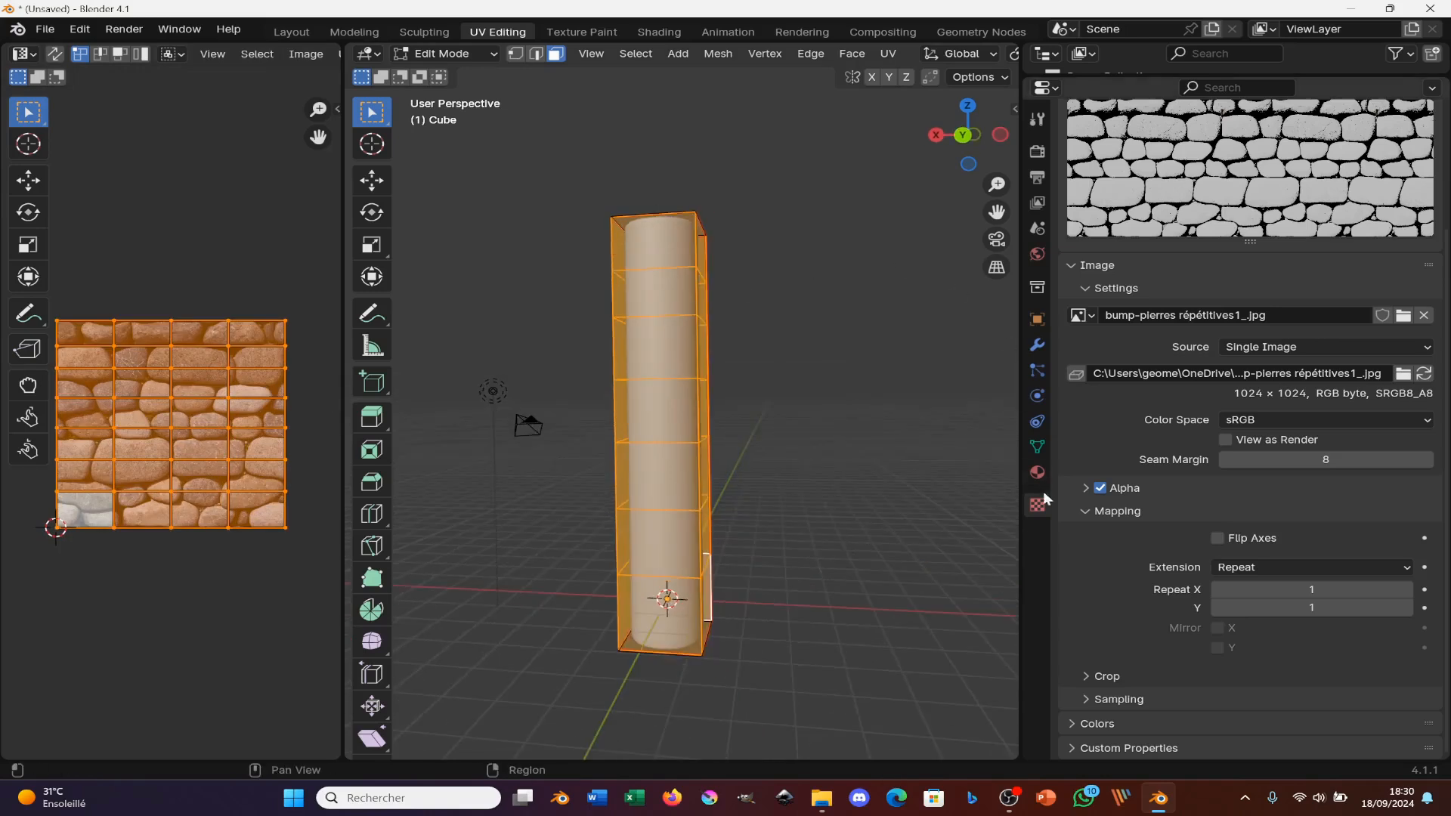
pyautogui.click(1037, 346)
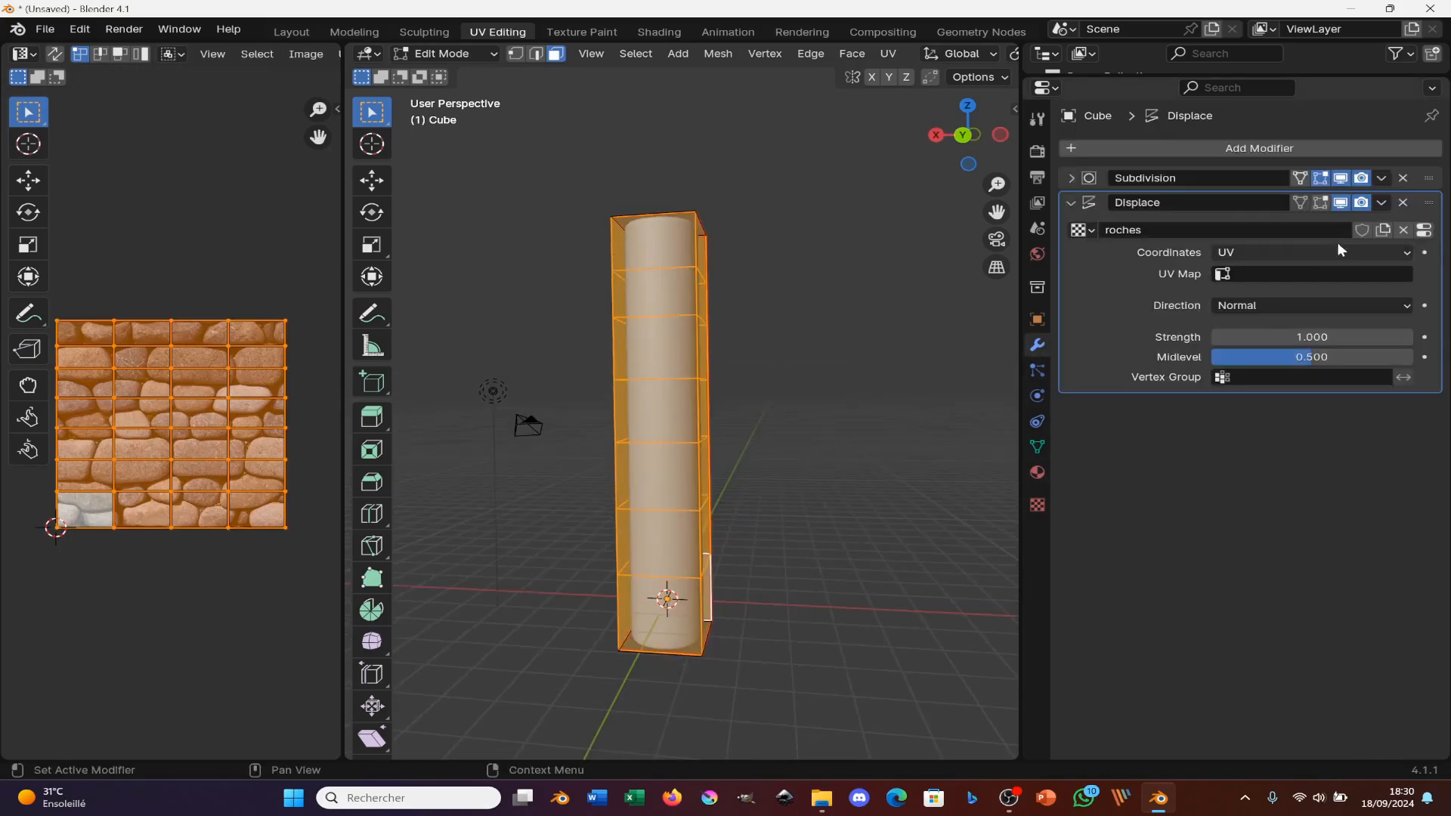
pyautogui.click(1322, 204)
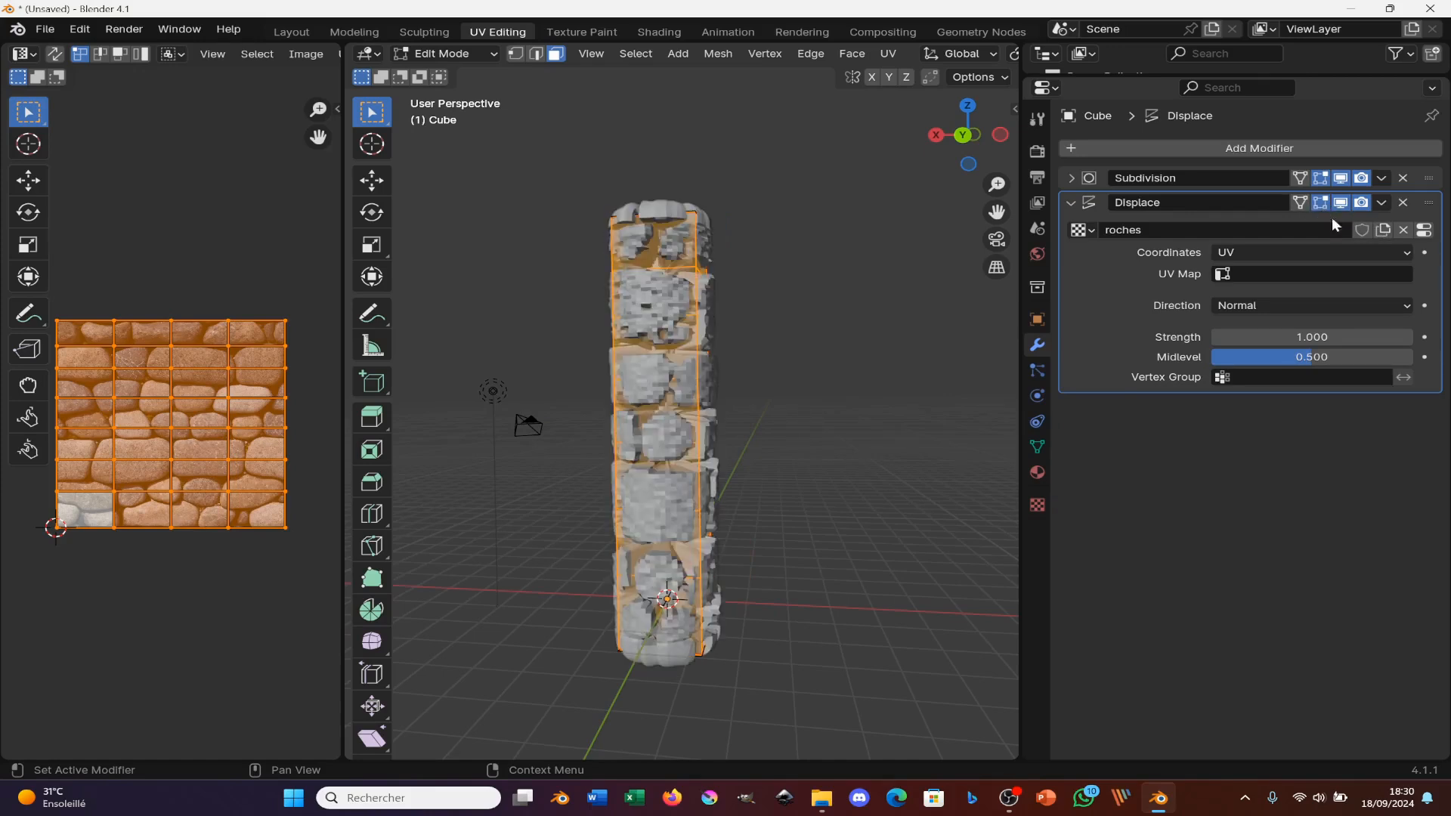
# - Scale the column's whole UV layout up well beyond the borders of the stone image
pyautogui.scroll(-2, 132, 526)
pyautogui.press('s')
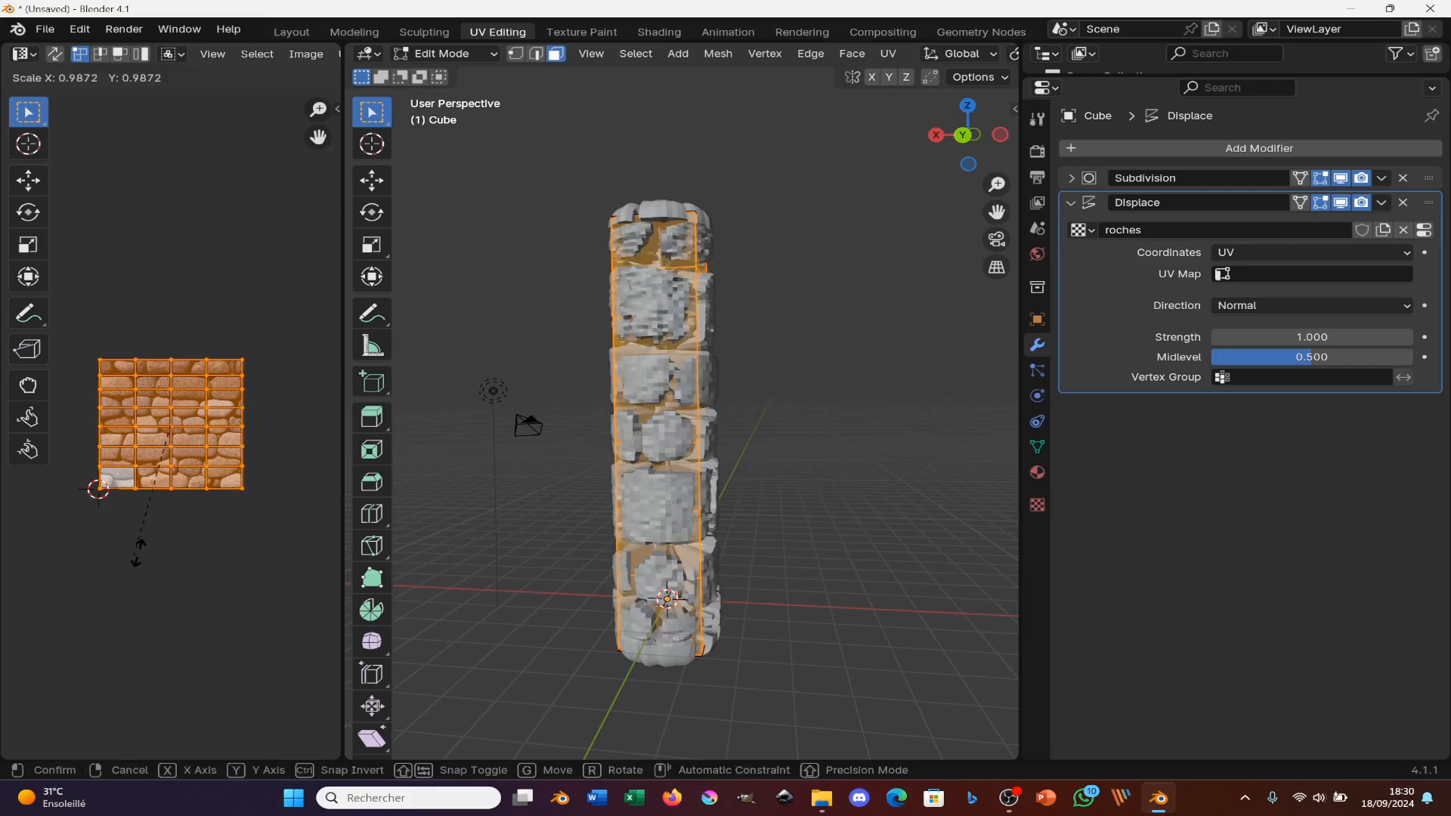
pyautogui.click(124, 77)
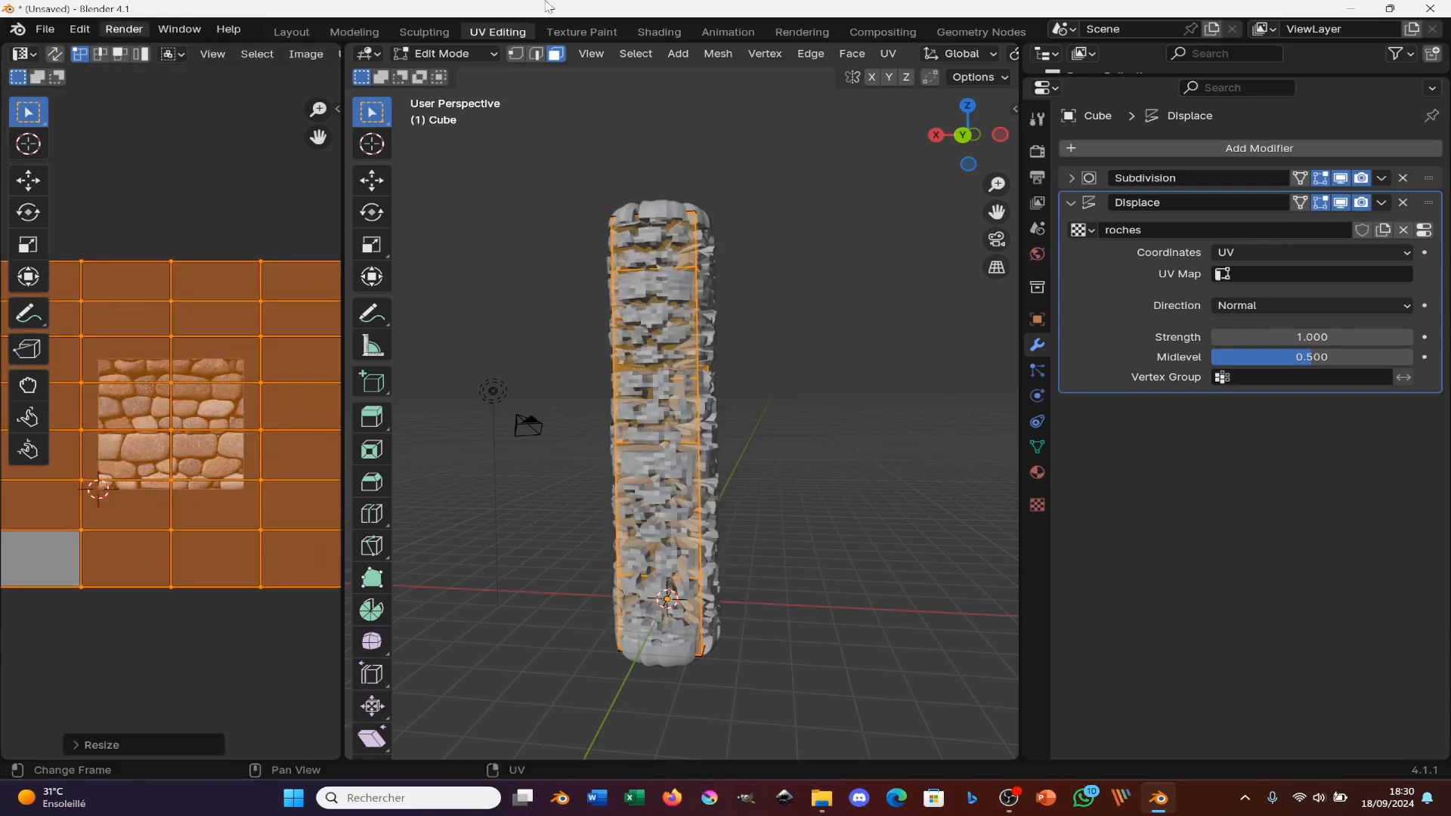
# - Move the enlarged UV layout so its lower-left corner meets the lower-left corner of the stone image
pyautogui.press('g')
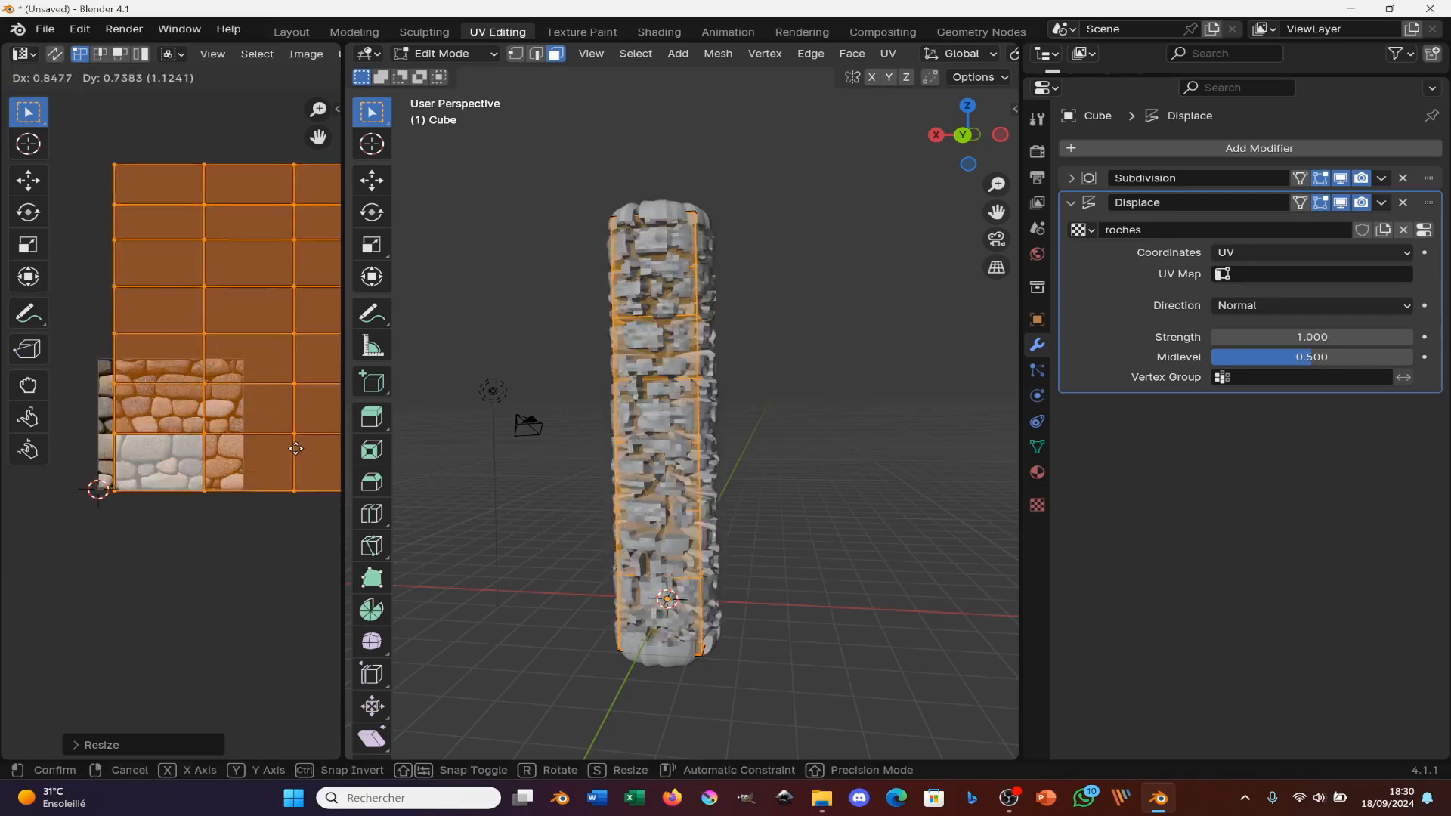
pyautogui.click(281, 453)
pyautogui.scroll(6, 281, 453)
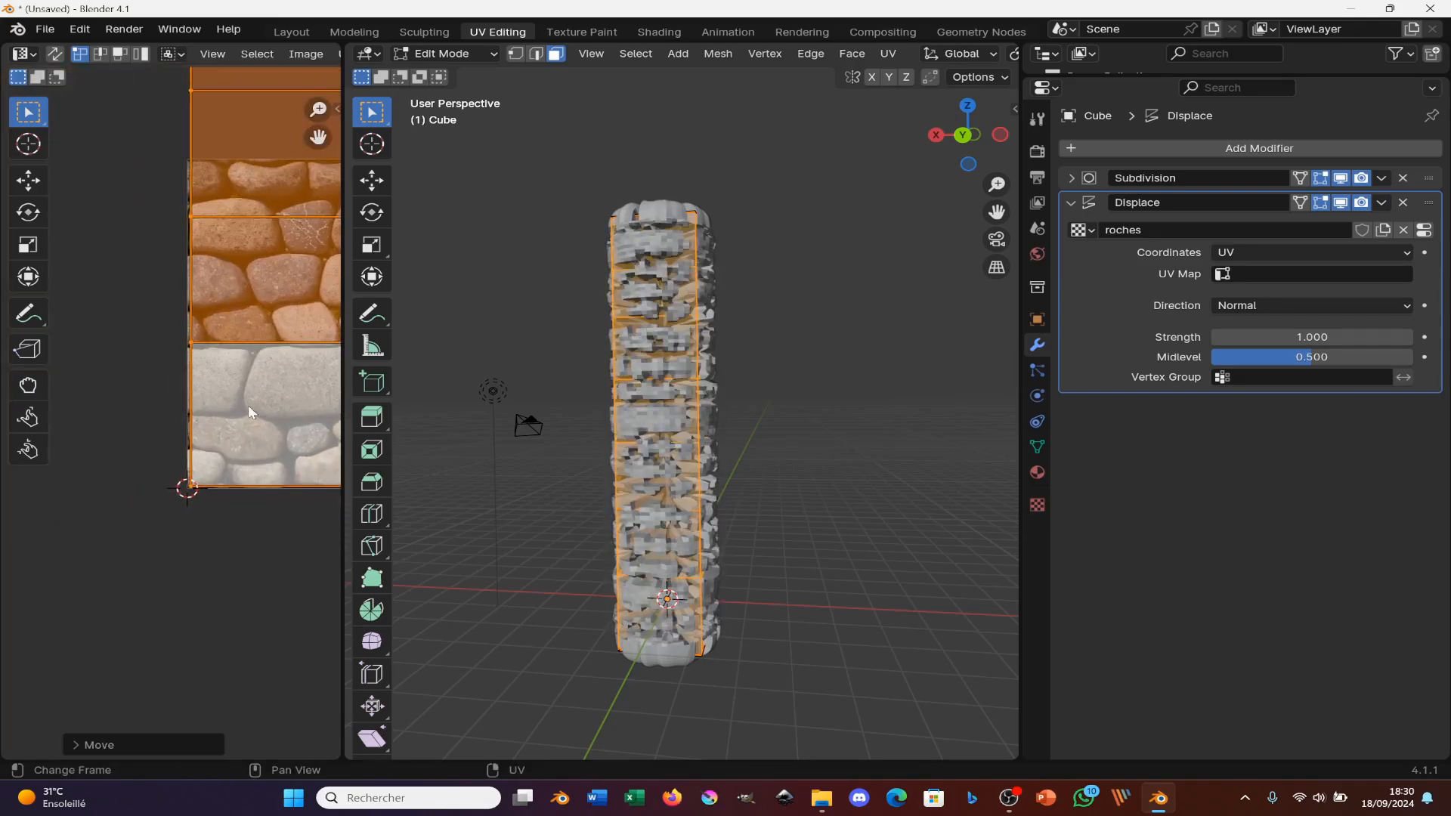
pyautogui.press('g')
pyautogui.click(260, 366)
pyautogui.scroll(-5, 209, 344)
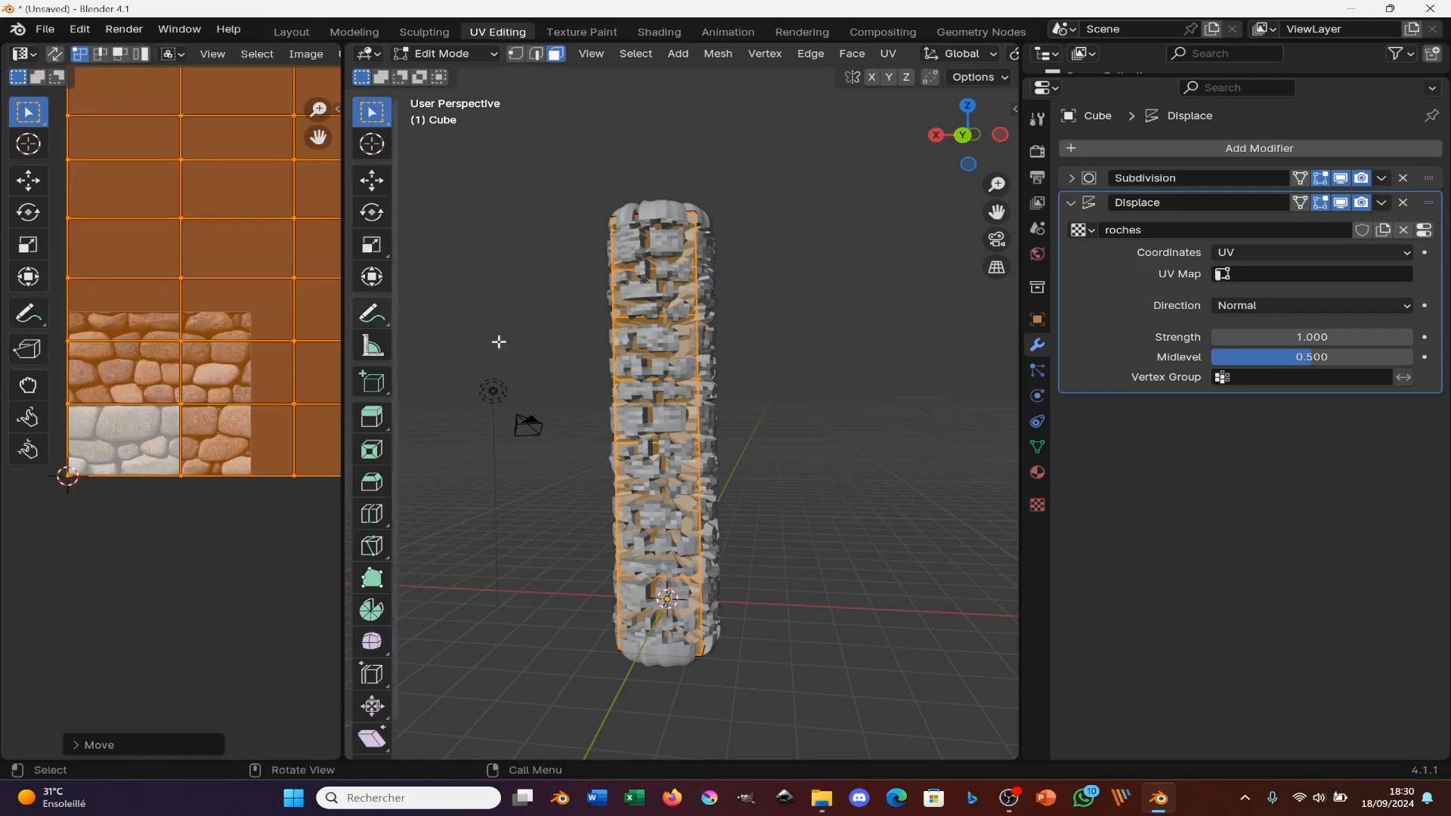
# - Examine the smaller displaced stones on the column, then compare them with the colour texture in the Shading workspace
pyautogui.scroll(4, 680, 386)
pyautogui.moveTo(713, 408); pyautogui.dragTo(605, 354, button='middle')
pyautogui.scroll(-5, 695, 410)
pyautogui.click(659, 32)
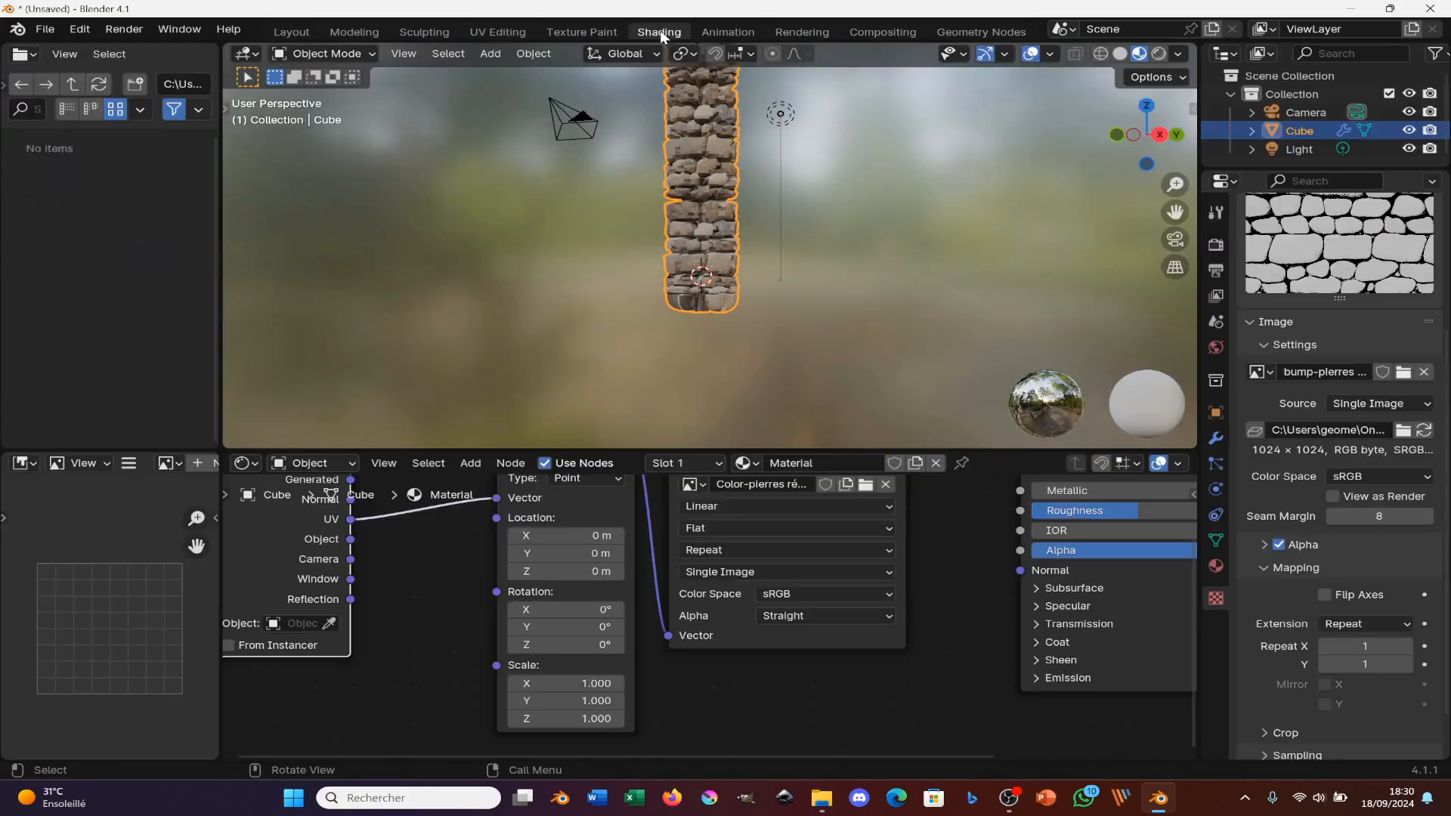
pyautogui.scroll(4, 744, 242)
pyautogui.moveTo(744, 242)
pyautogui.mouseDown(button='middle')
pyautogui.moveTo(683, 238)
pyautogui.moveTo(700, 236)
pyautogui.moveTo(747, 120)
pyautogui.mouseUp(button='middle')
pyautogui.scroll(-7, 754, 189)
pyautogui.moveTo(685, 265); pyautogui.dragTo(778, 183, button='middle')
# - Set the Subdivision modifier's viewport levels to 5 on the column
pyautogui.click(1216, 440)
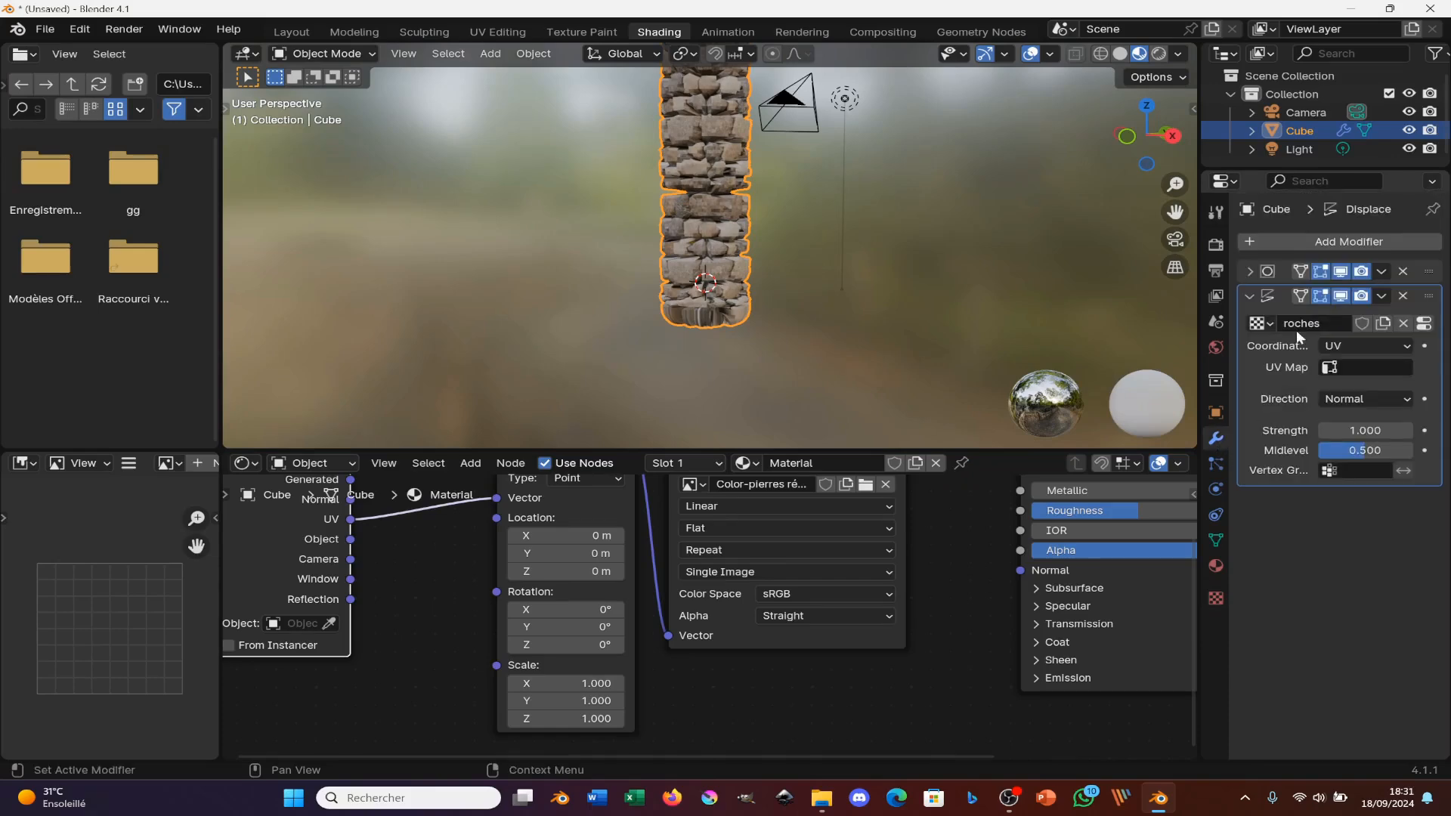
pyautogui.click(1249, 271)
pyautogui.click(1408, 319)
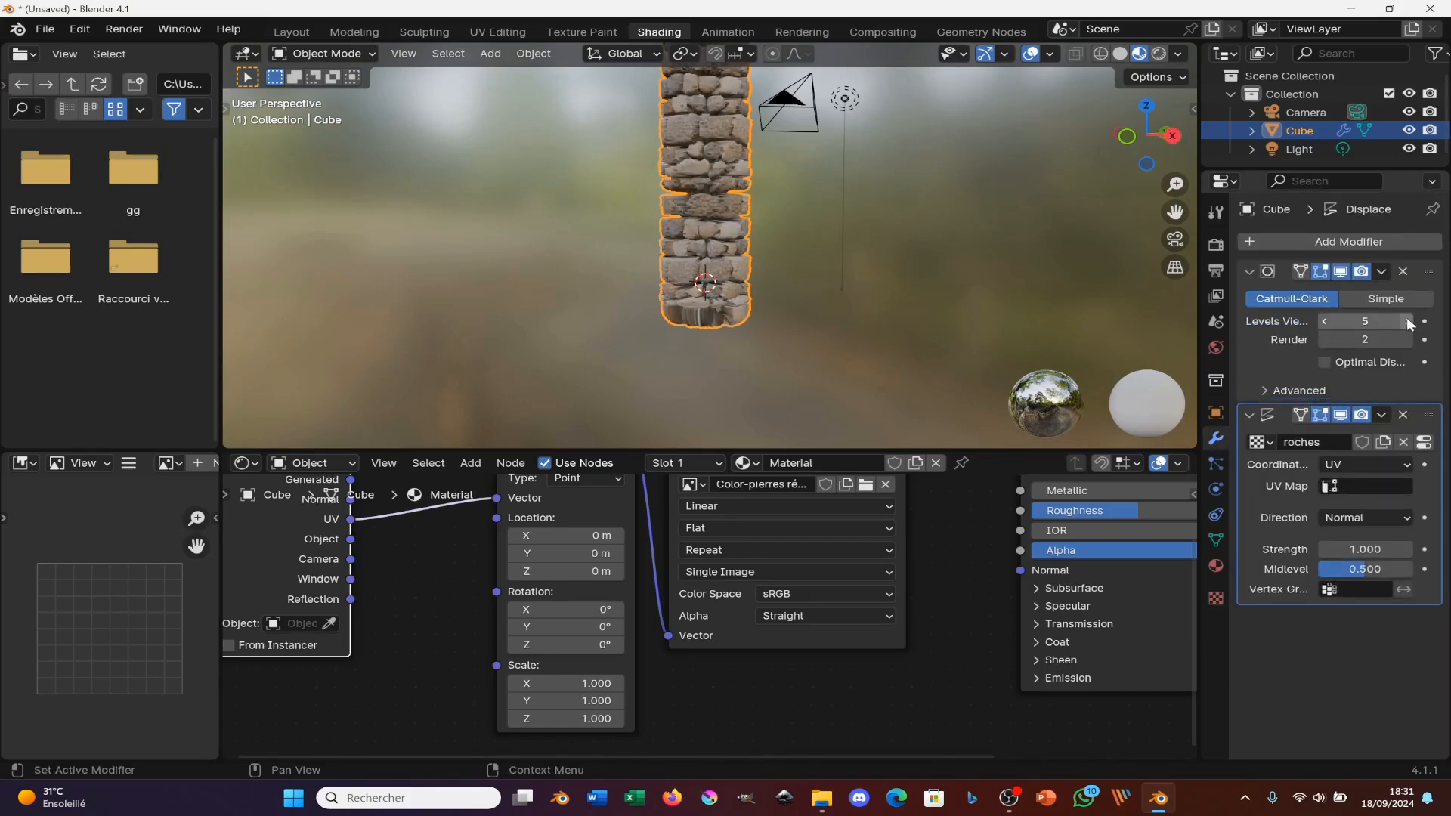
pyautogui.keyDown('shift'); pyautogui.moveTo(888, 249); pyautogui.dragTo(887, 338, button='middle'); pyautogui.keyUp('shift')
pyautogui.scroll(4, 895, 310)
pyautogui.moveTo(907, 284); pyautogui.dragTo(714, 244, button='middle')
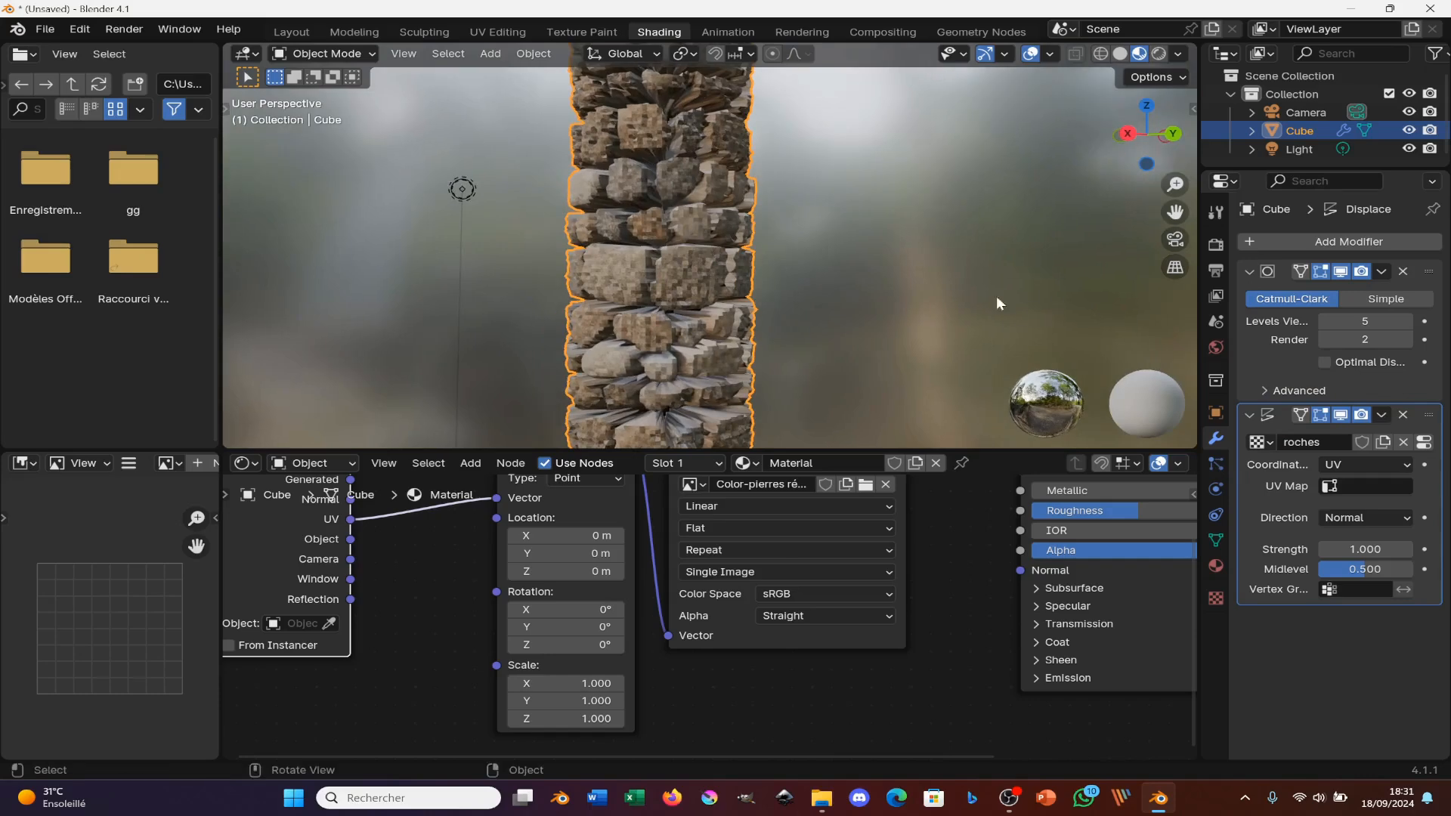
# - Apply Shade Smooth to the stone column
pyautogui.rightClick(697, 283)
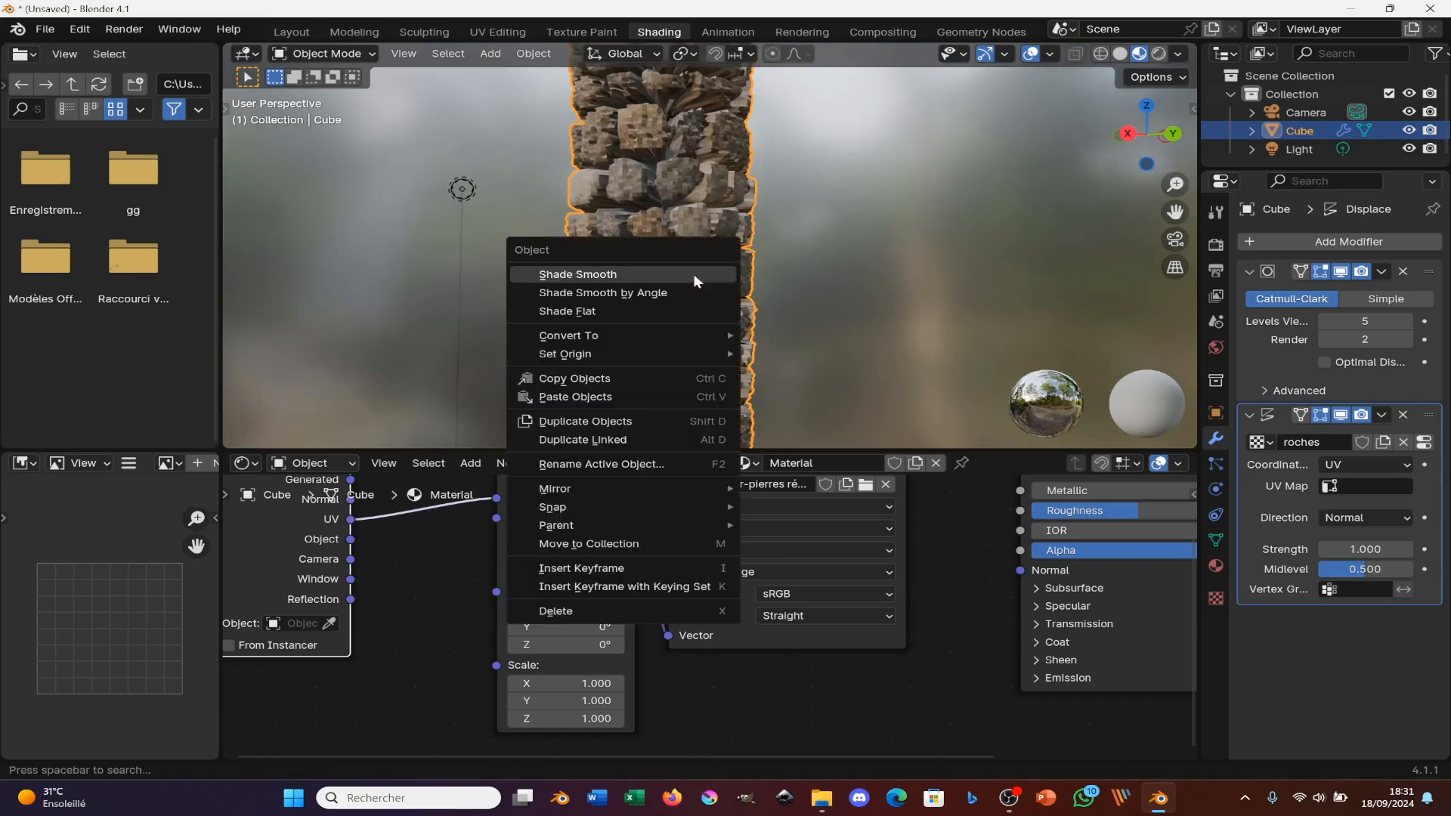
pyautogui.click(568, 275)
pyautogui.moveTo(568, 281)
pyautogui.mouseDown(button='middle')
pyautogui.moveTo(599, 329)
pyautogui.moveTo(677, 284)
pyautogui.moveTo(669, 260)
pyautogui.mouseUp(button='middle')
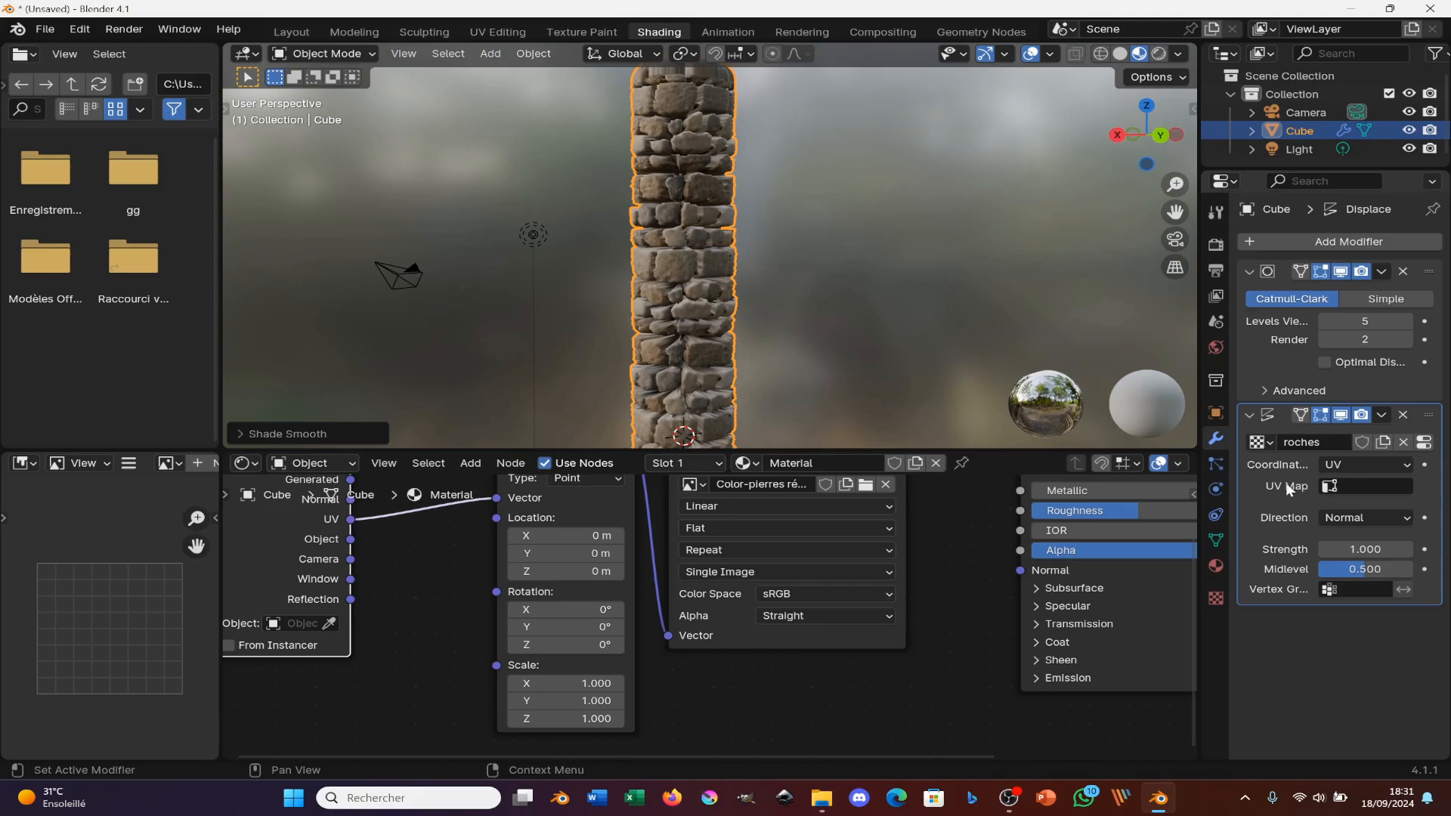
# - Set the Displace modifier's strength to 0.320 and check the stone relief around the whole column
pyautogui.moveTo(1365, 550); pyautogui.dragTo(1307, 551)
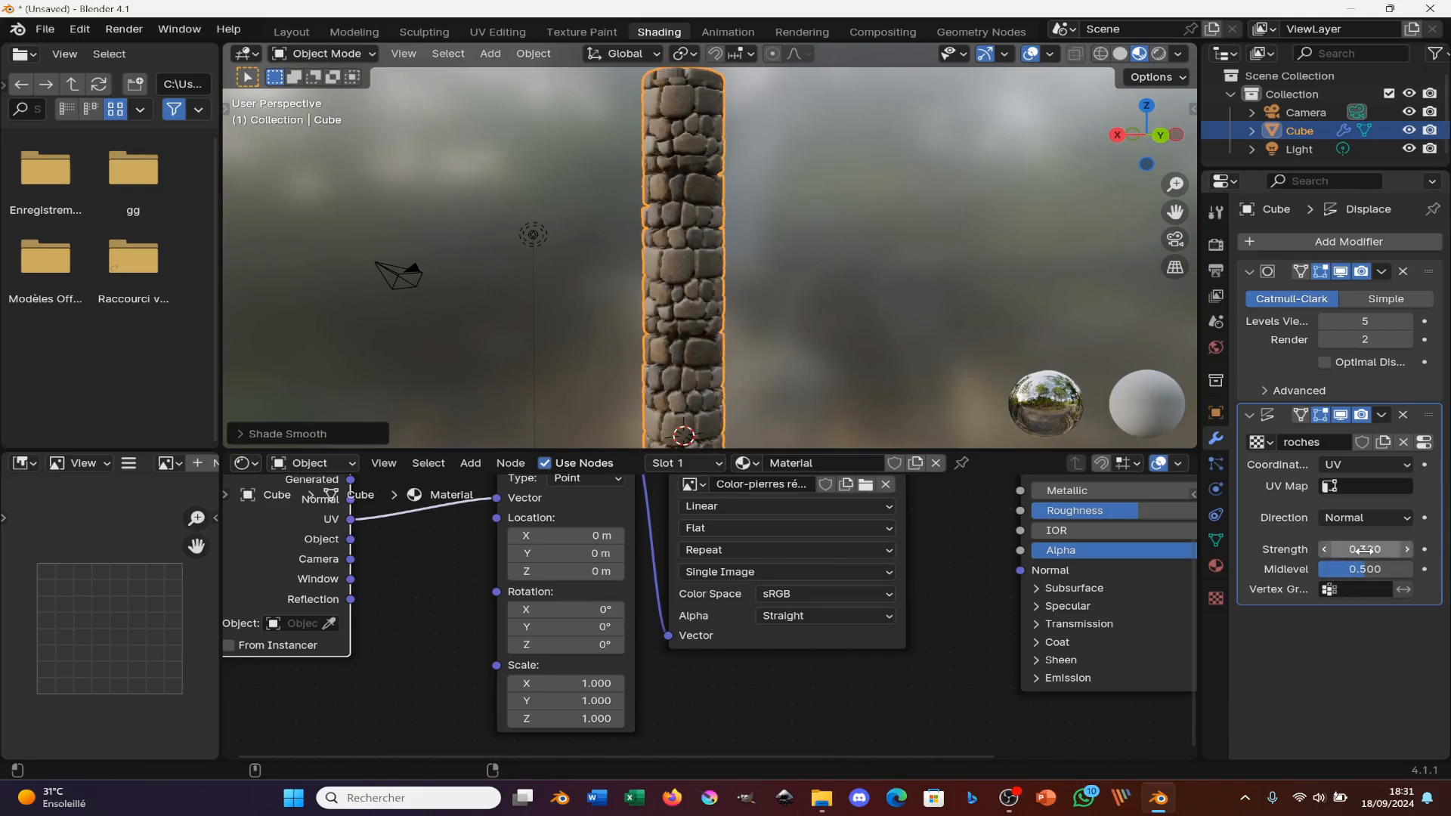
pyautogui.scroll(5, 836, 249)
pyautogui.moveTo(889, 276); pyautogui.dragTo(897, 235, button='middle')
pyautogui.scroll(-6, 897, 237)
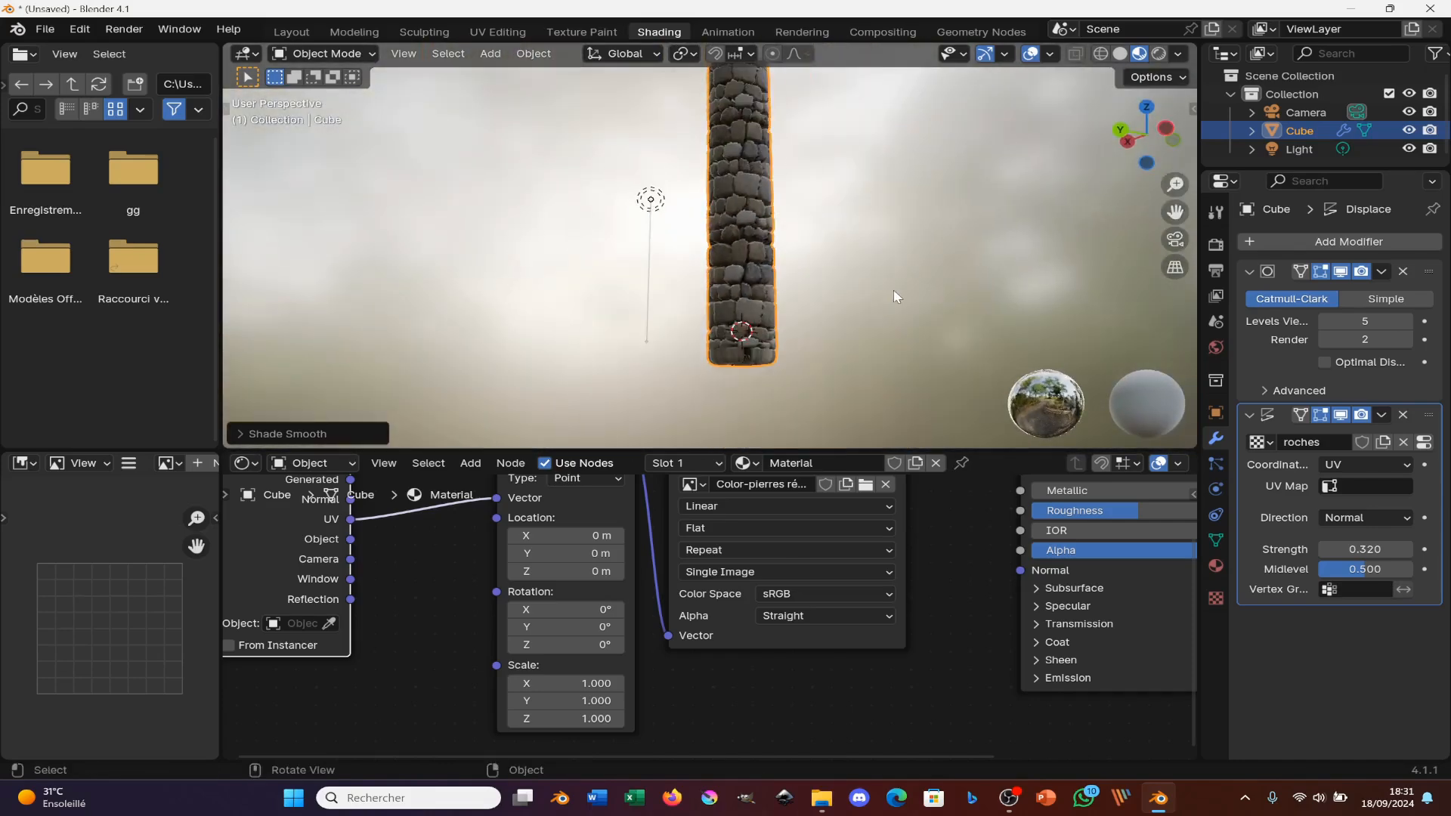
pyautogui.keyDown('shift'); pyautogui.moveTo(832, 382); pyautogui.dragTo(829, 321, button='middle'); pyautogui.keyUp('shift')
pyautogui.scroll(4, 829, 320)
pyautogui.moveTo(899, 182); pyautogui.dragTo(801, 293, button='middle')
pyautogui.scroll(-5, 882, 192)
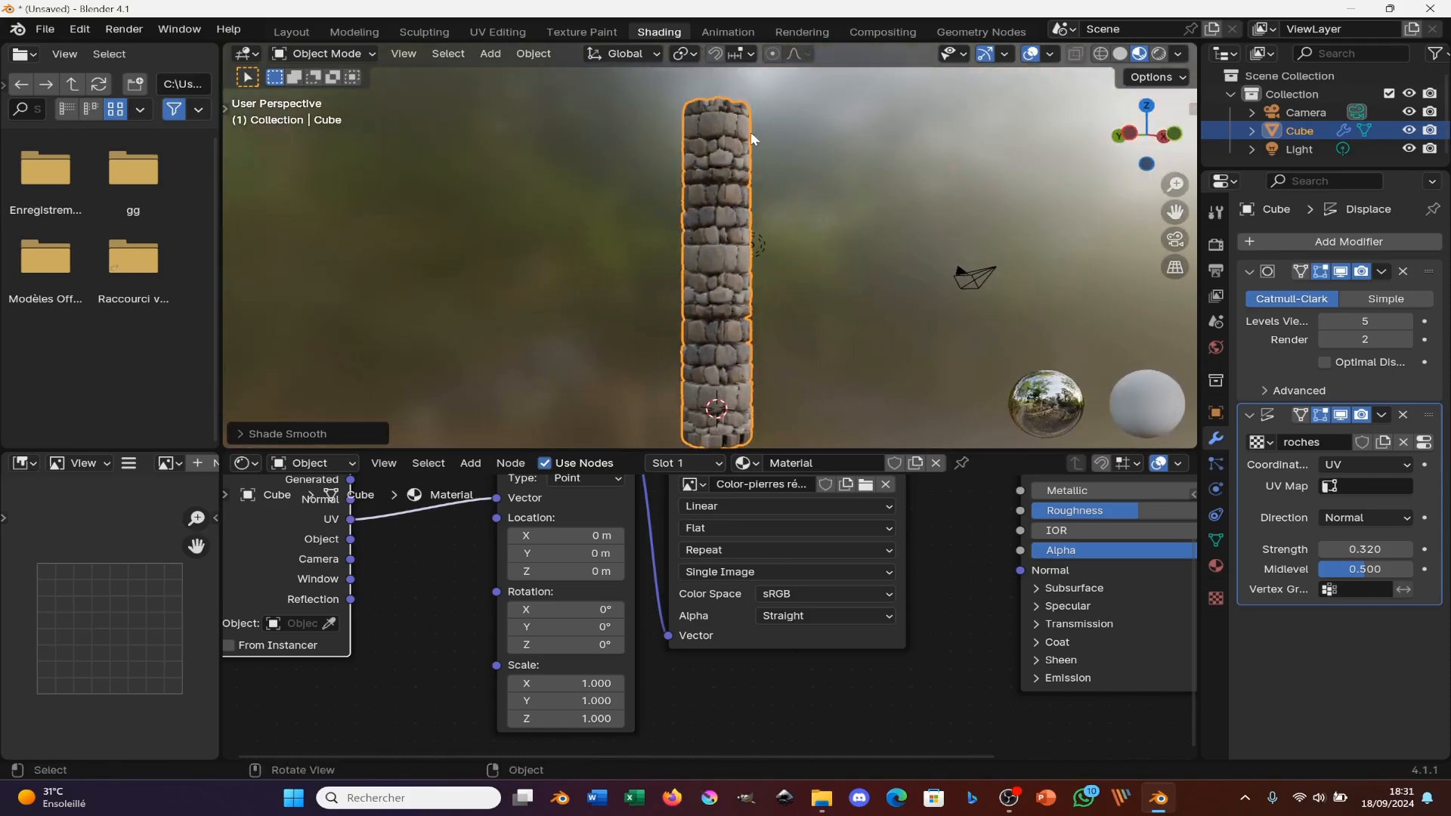
pyautogui.keyDown('shift'); pyautogui.moveTo(780, 414); pyautogui.dragTo(774, 270, button='middle'); pyautogui.keyUp('shift')
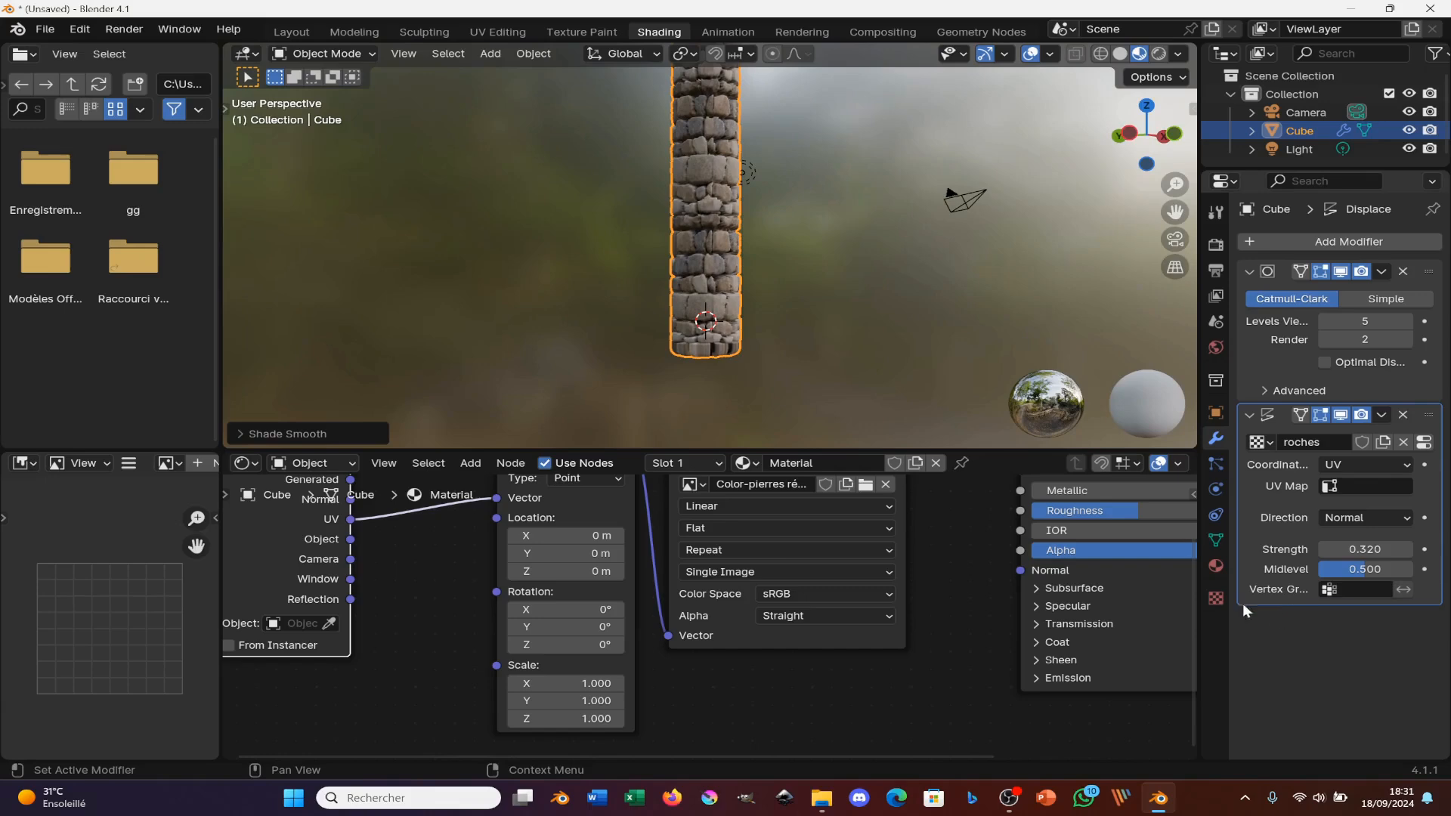
# - Widen the modifier properties area and switch the column to Weight Paint mode
pyautogui.moveTo(1197, 572); pyautogui.dragTo(1138, 572)
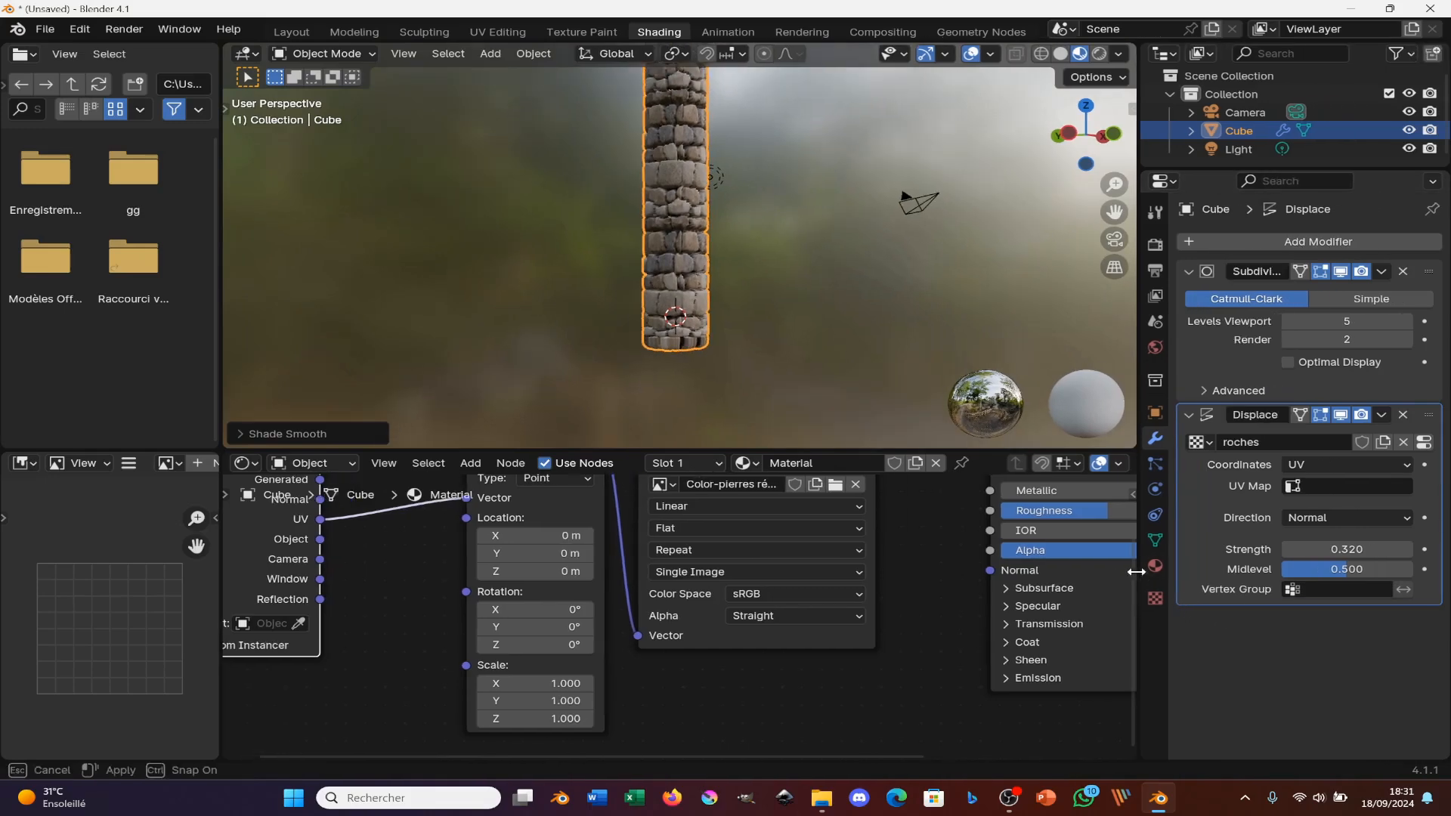
pyautogui.press('Tab')
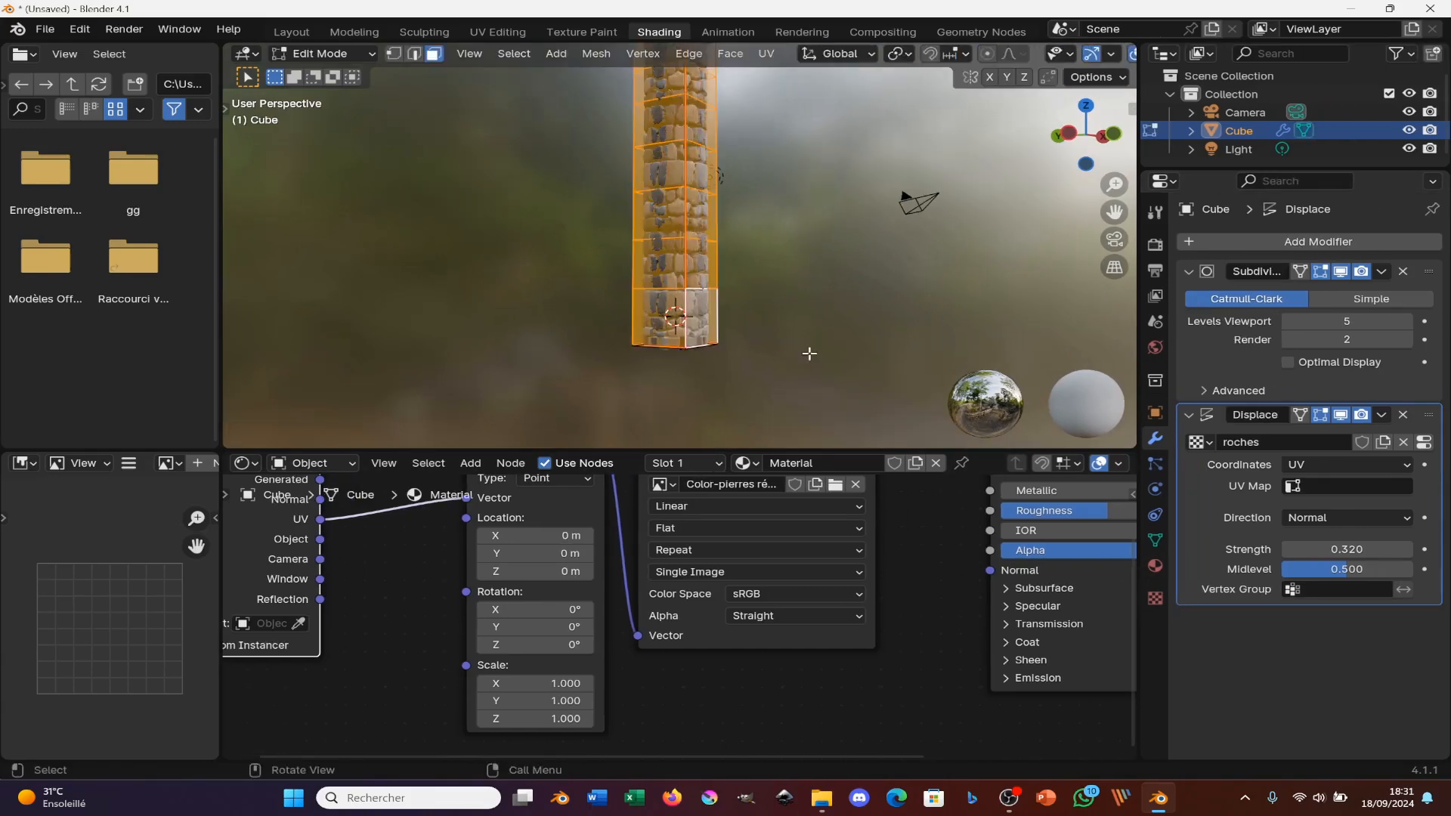
pyautogui.moveTo(810, 350); pyautogui.dragTo(699, 328, button='middle')
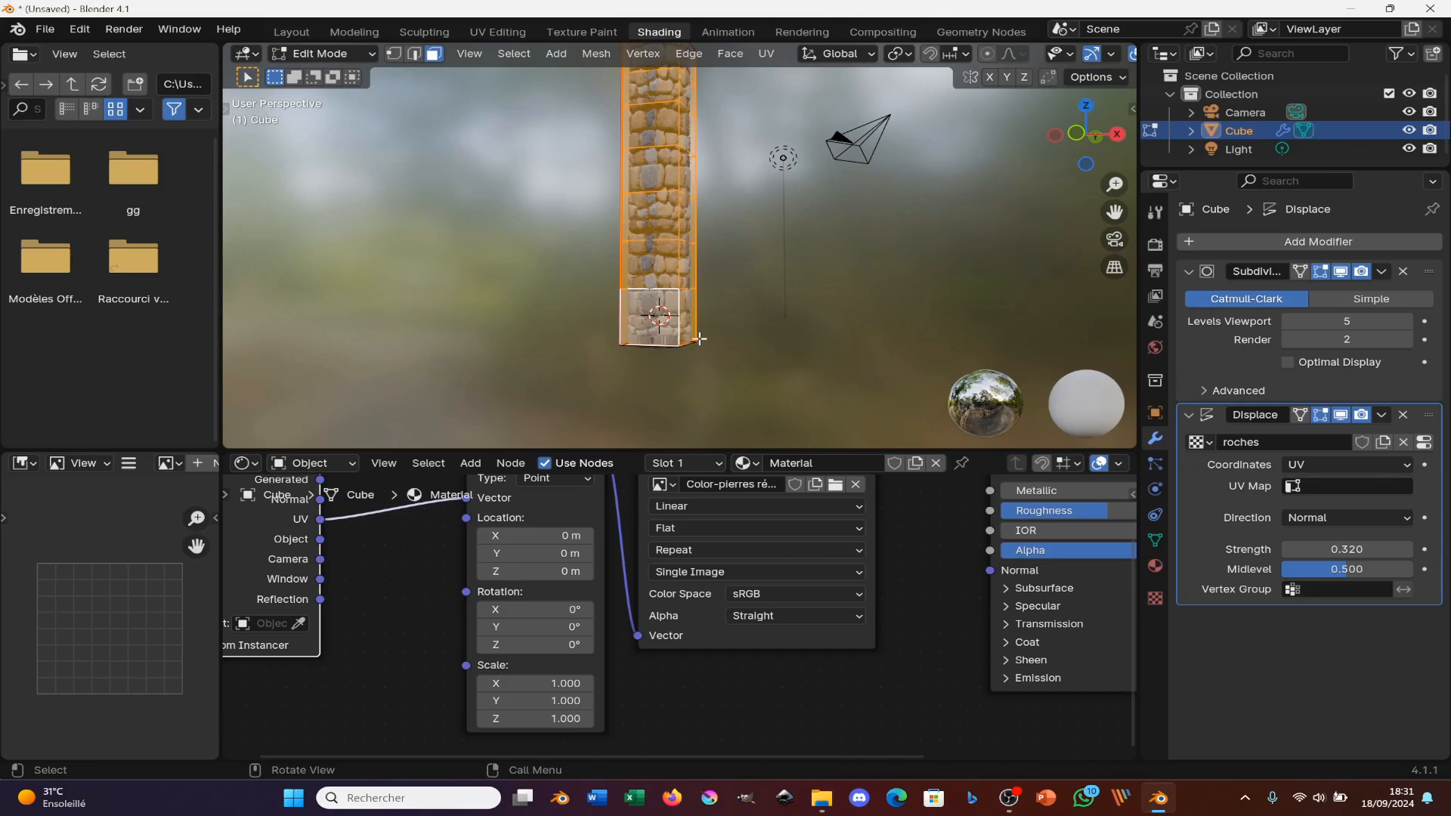
pyautogui.press('Tab')
pyautogui.click(326, 56)
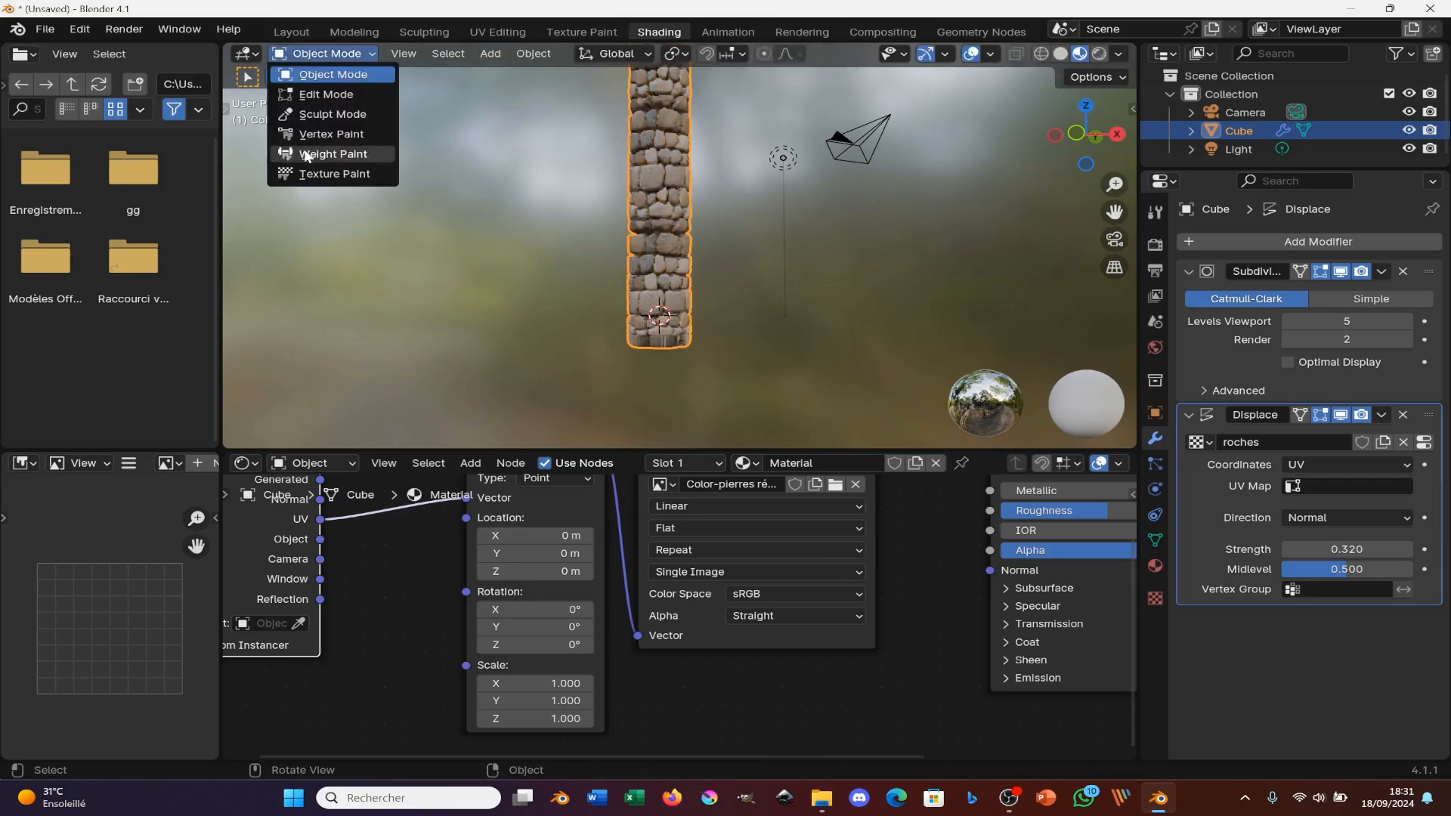
pyautogui.click(315, 154)
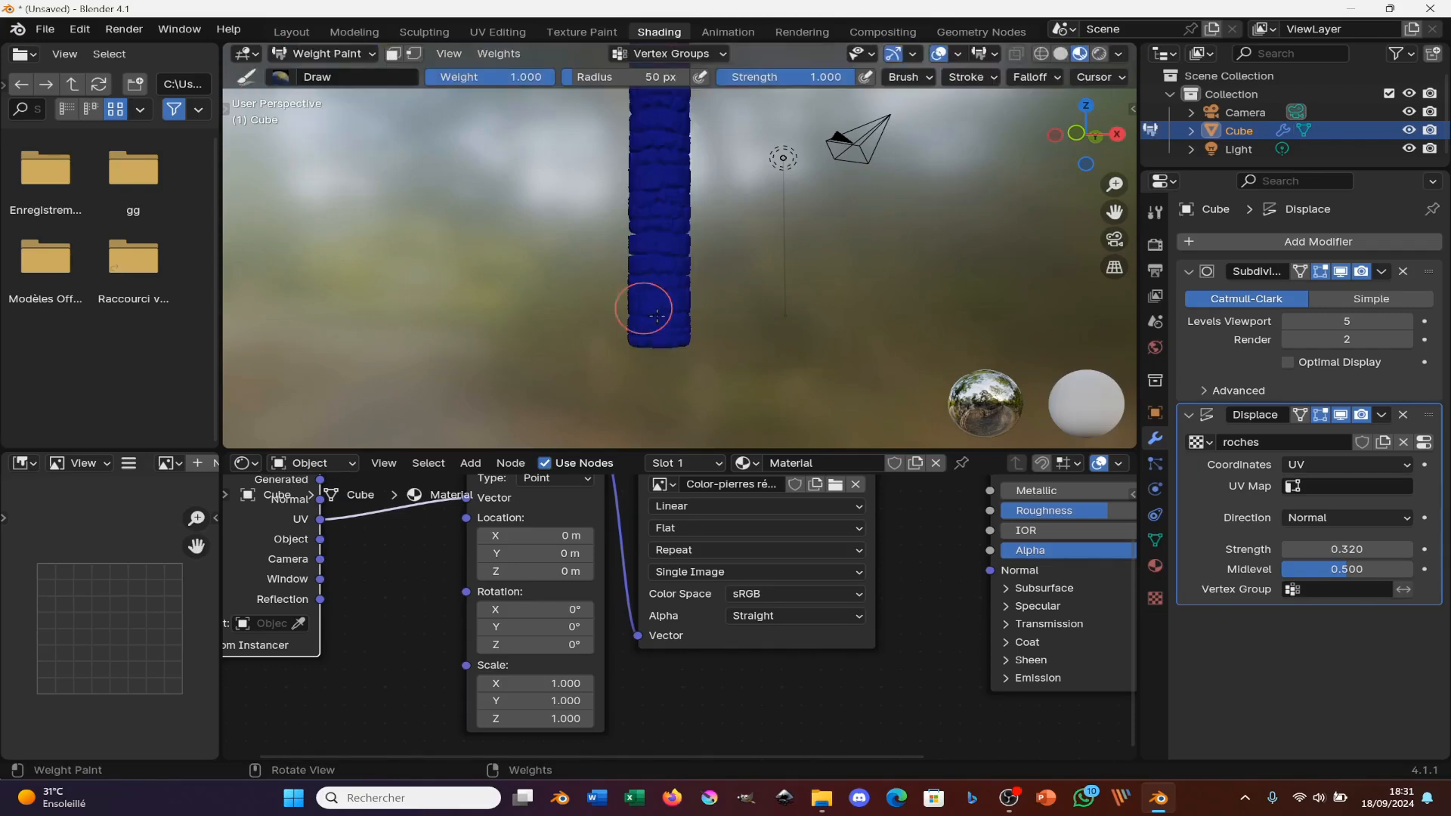
# - Paint a full-weight band all around the base of the column with brush weight 1.000
pyautogui.moveTo(643, 336); pyautogui.dragTo(772, 324)
pyautogui.moveTo(772, 324)
pyautogui.mouseDown(button='middle')
pyautogui.moveTo(852, 324)
pyautogui.moveTo(660, 333)
pyautogui.mouseUp(button='middle')
pyautogui.moveTo(660, 333); pyautogui.dragTo(695, 312)
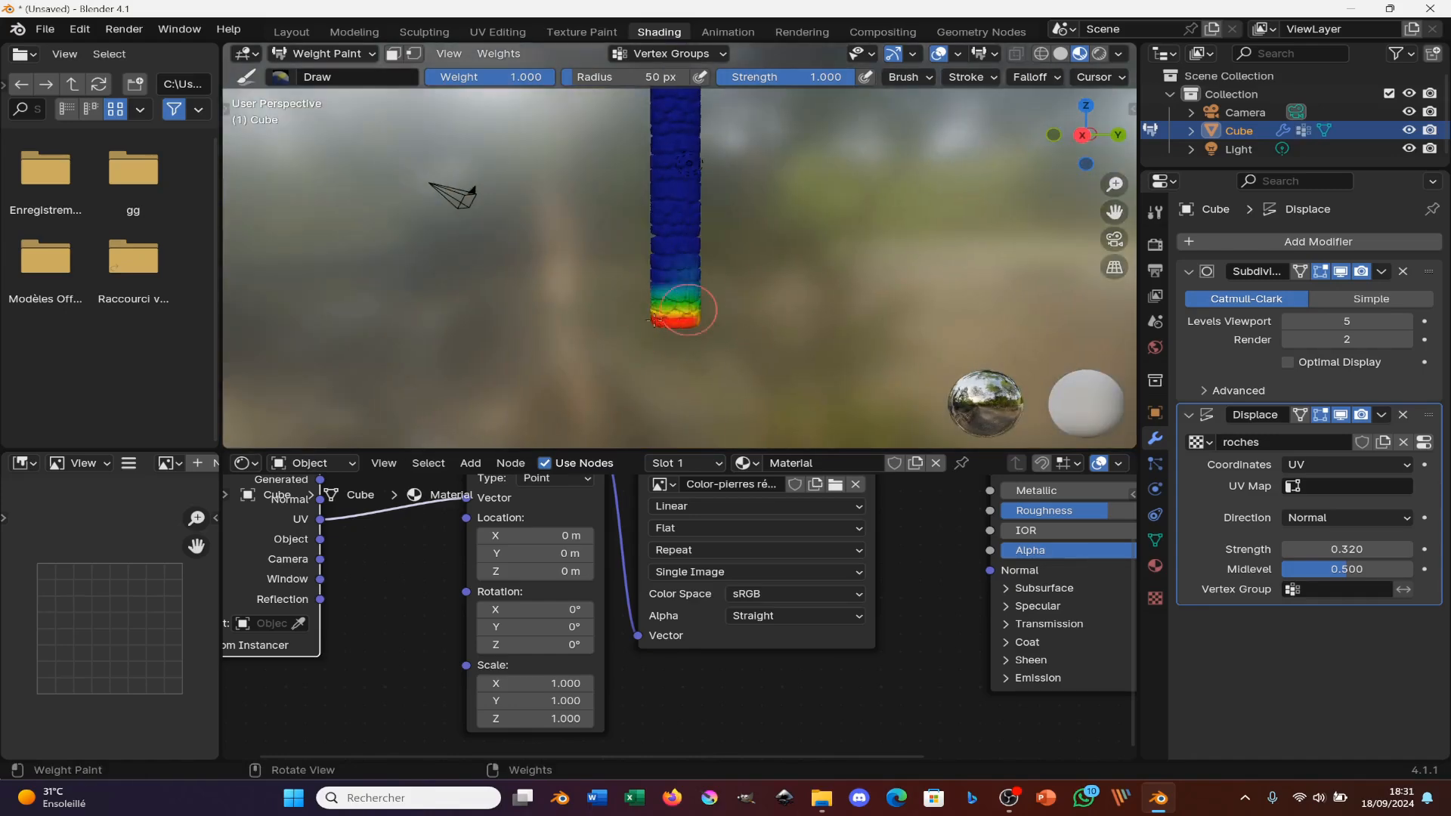
pyautogui.moveTo(643, 313); pyautogui.dragTo(678, 330, button='middle')
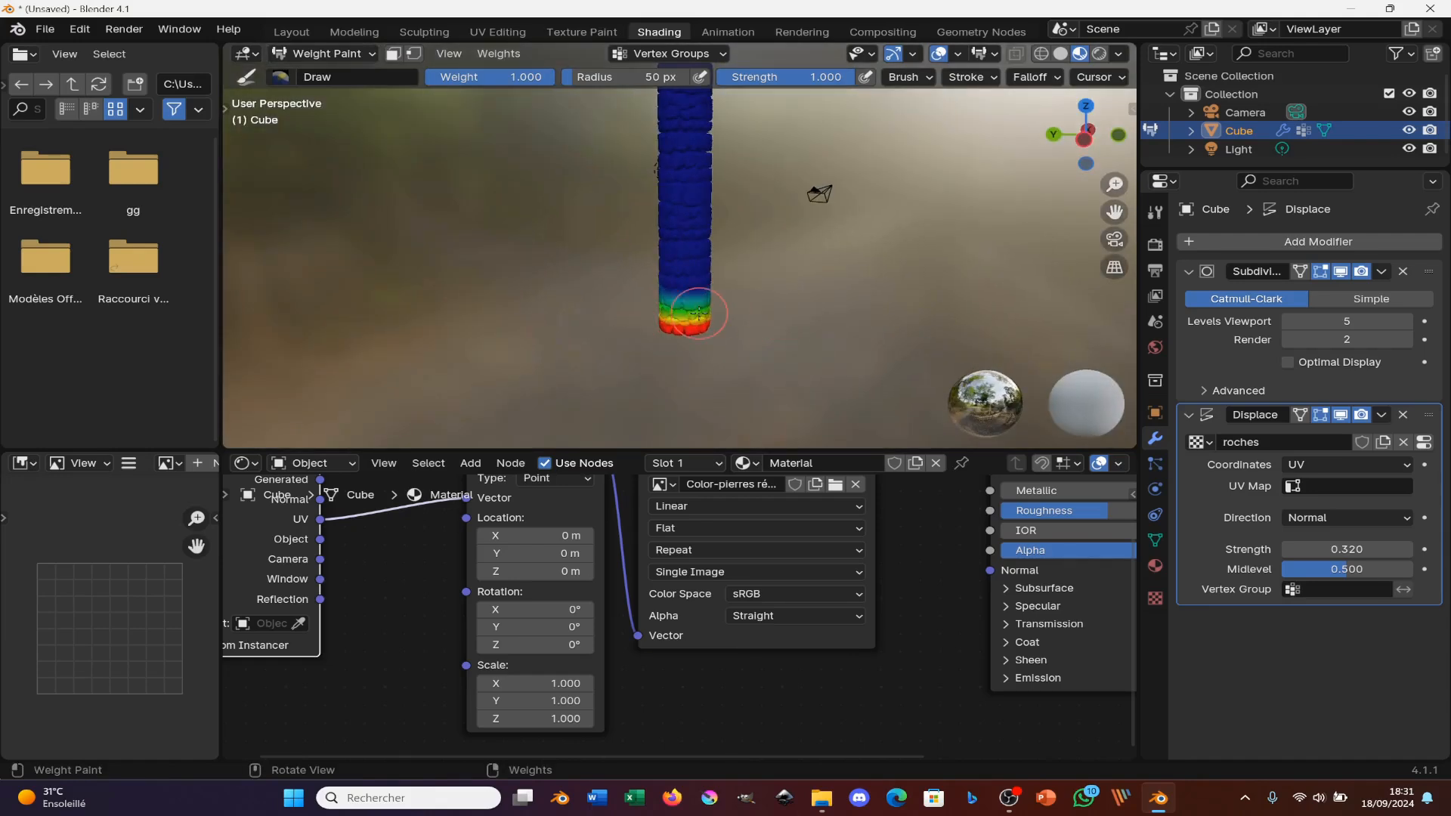
# - Invert the painted weights and assign the vertex group named Group to the Displace modifier
pyautogui.click(489, 53)
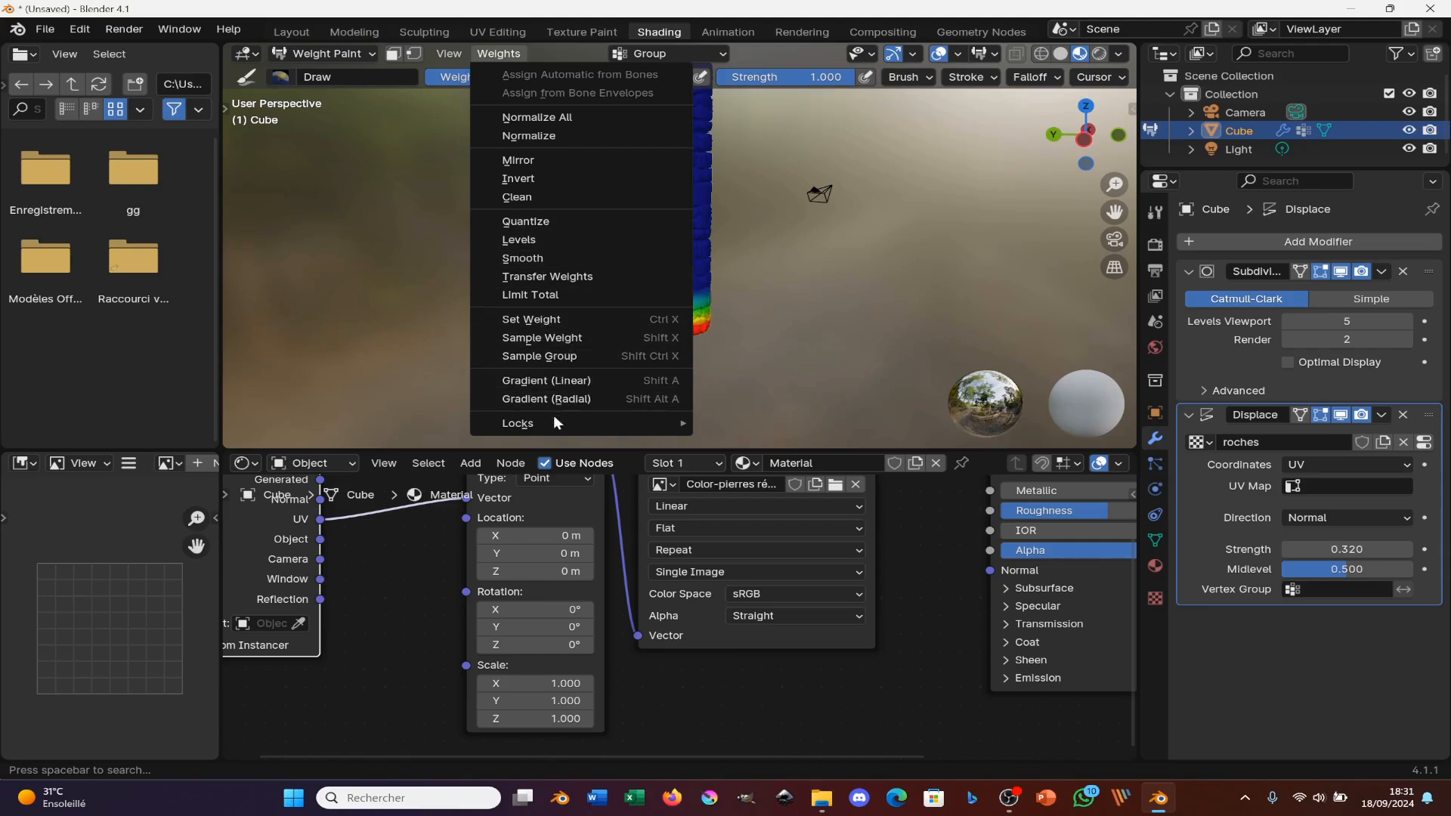
pyautogui.click(519, 179)
pyautogui.moveTo(509, 176)
pyautogui.mouseDown(button='middle')
pyautogui.moveTo(669, 255)
pyautogui.moveTo(665, 302)
pyautogui.moveTo(684, 325)
pyautogui.moveTo(1070, 378)
pyautogui.mouseUp(button='middle')
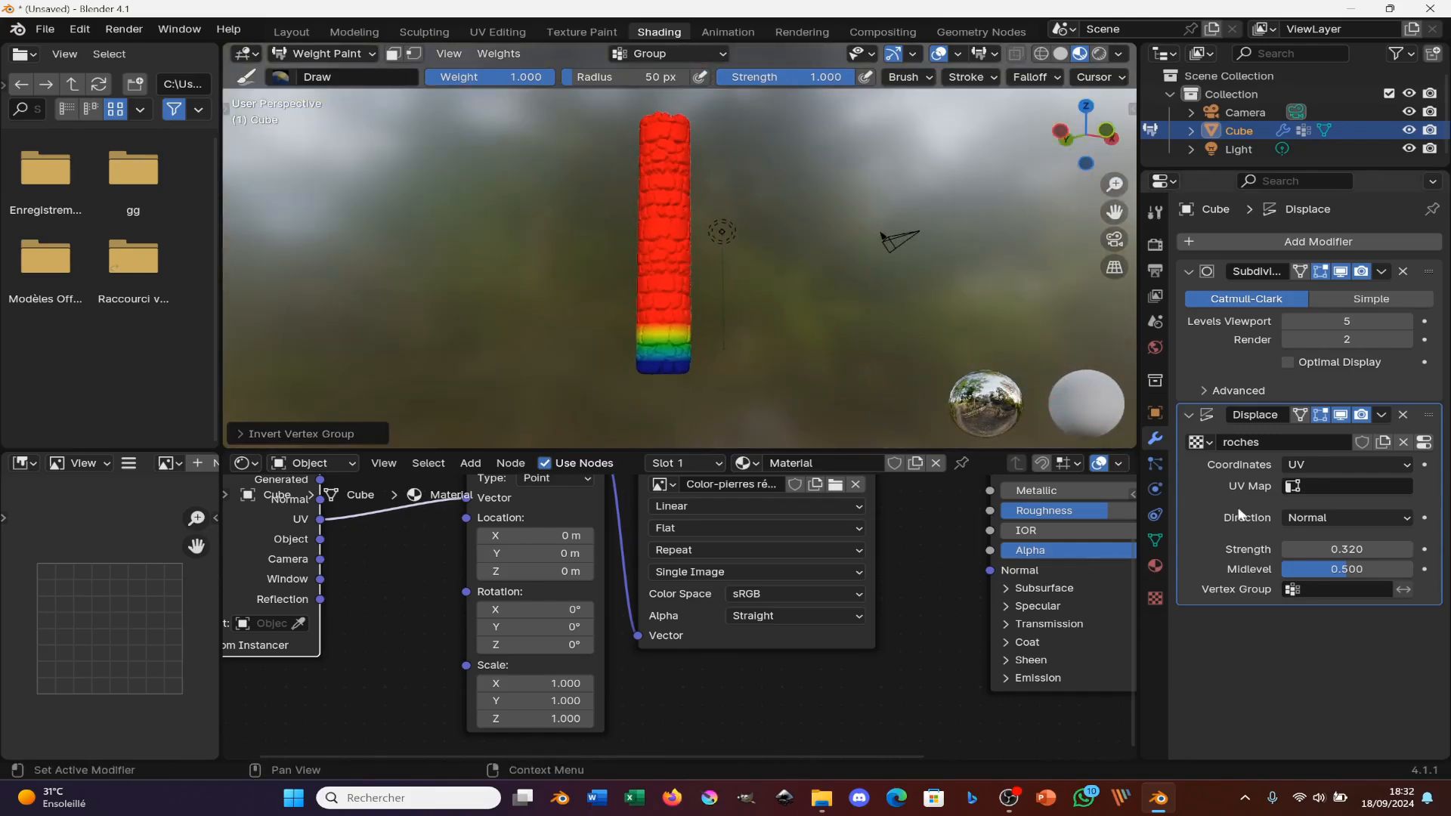
pyautogui.click(1292, 594)
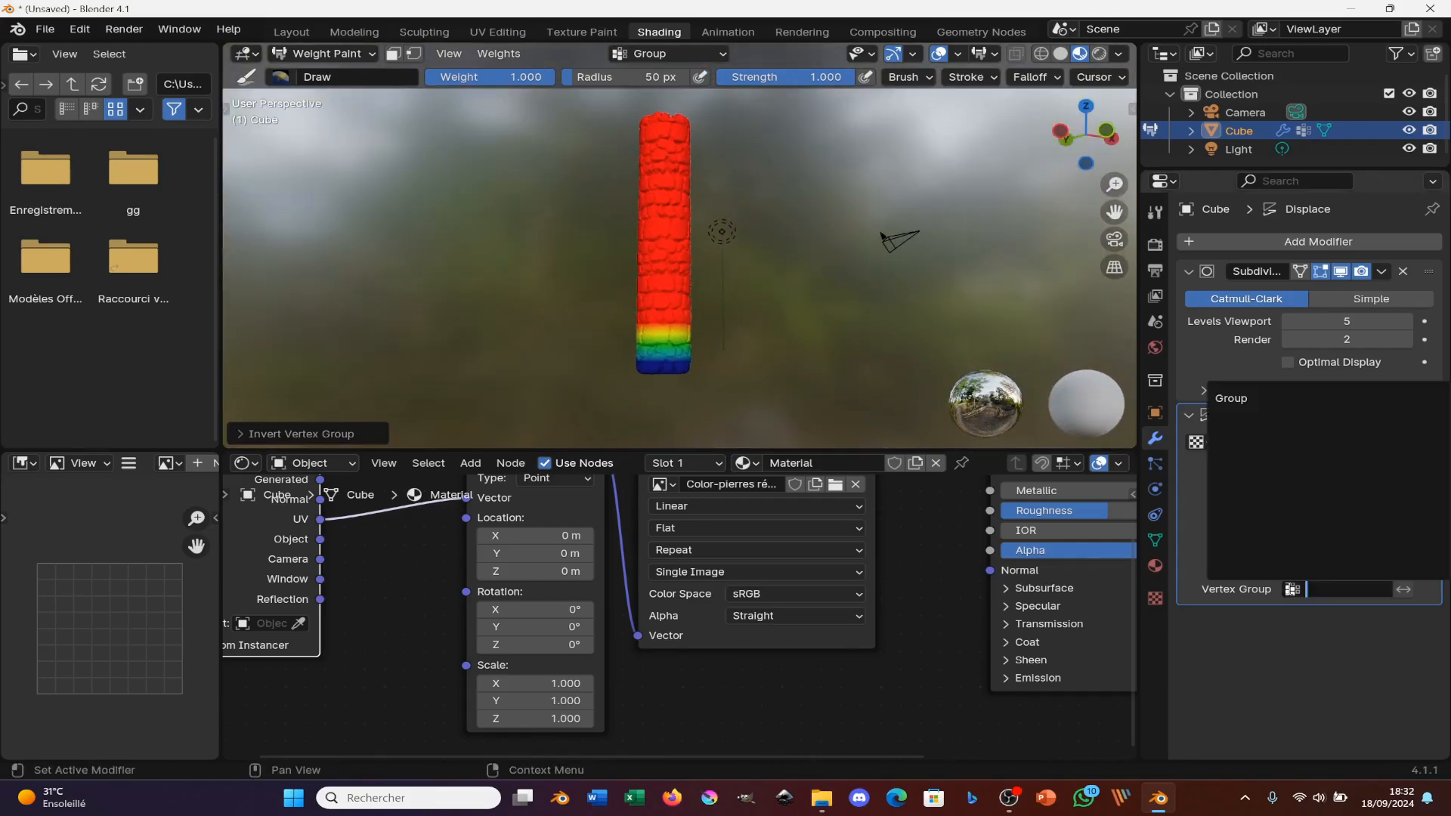
pyautogui.click(1248, 397)
# - Set the weight brush to weight 0.494 and radius 182 px for softening the column's base
pyautogui.scroll(6, 661, 390)
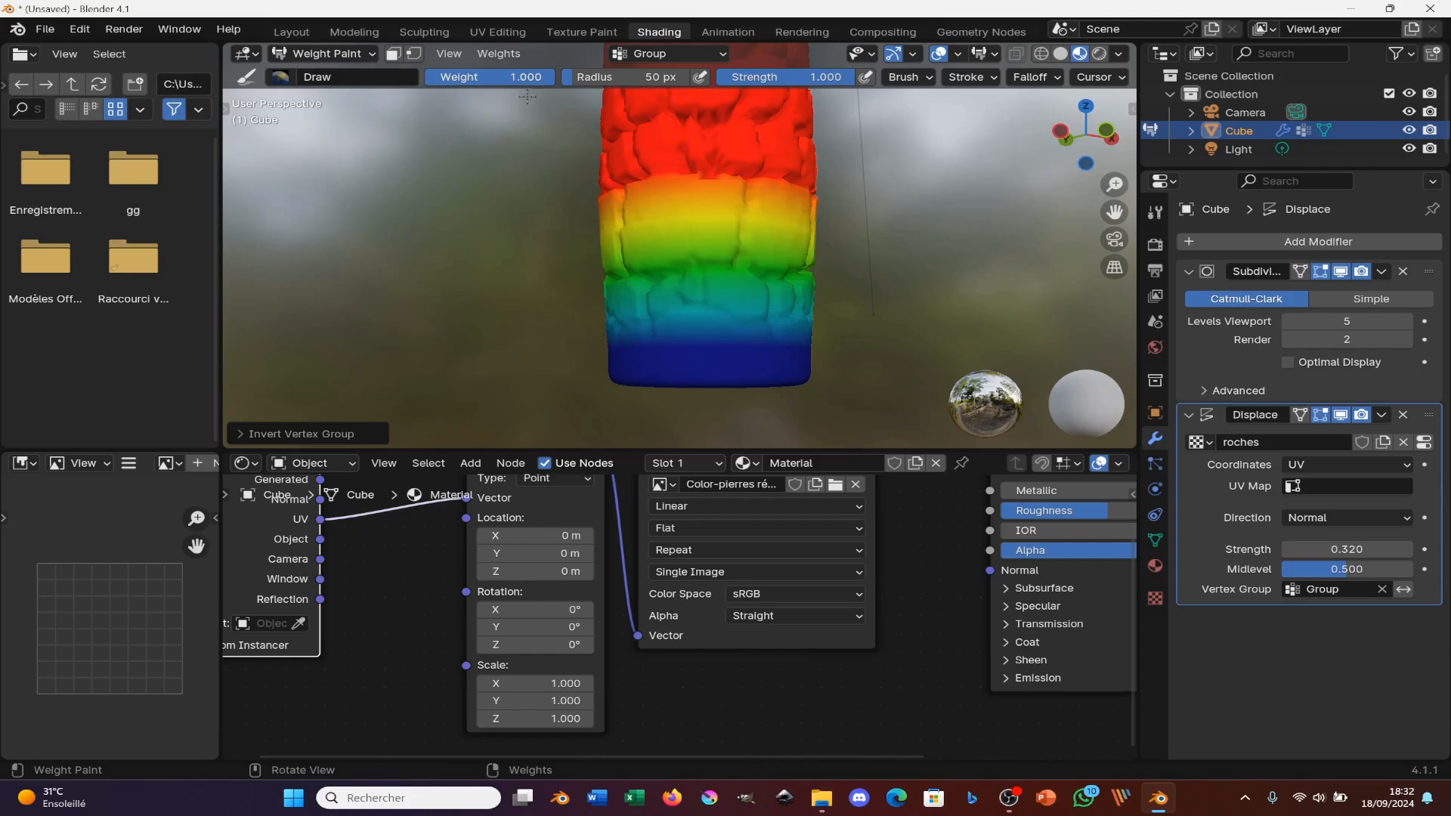
pyautogui.moveTo(550, 85); pyautogui.dragTo(484, 83)
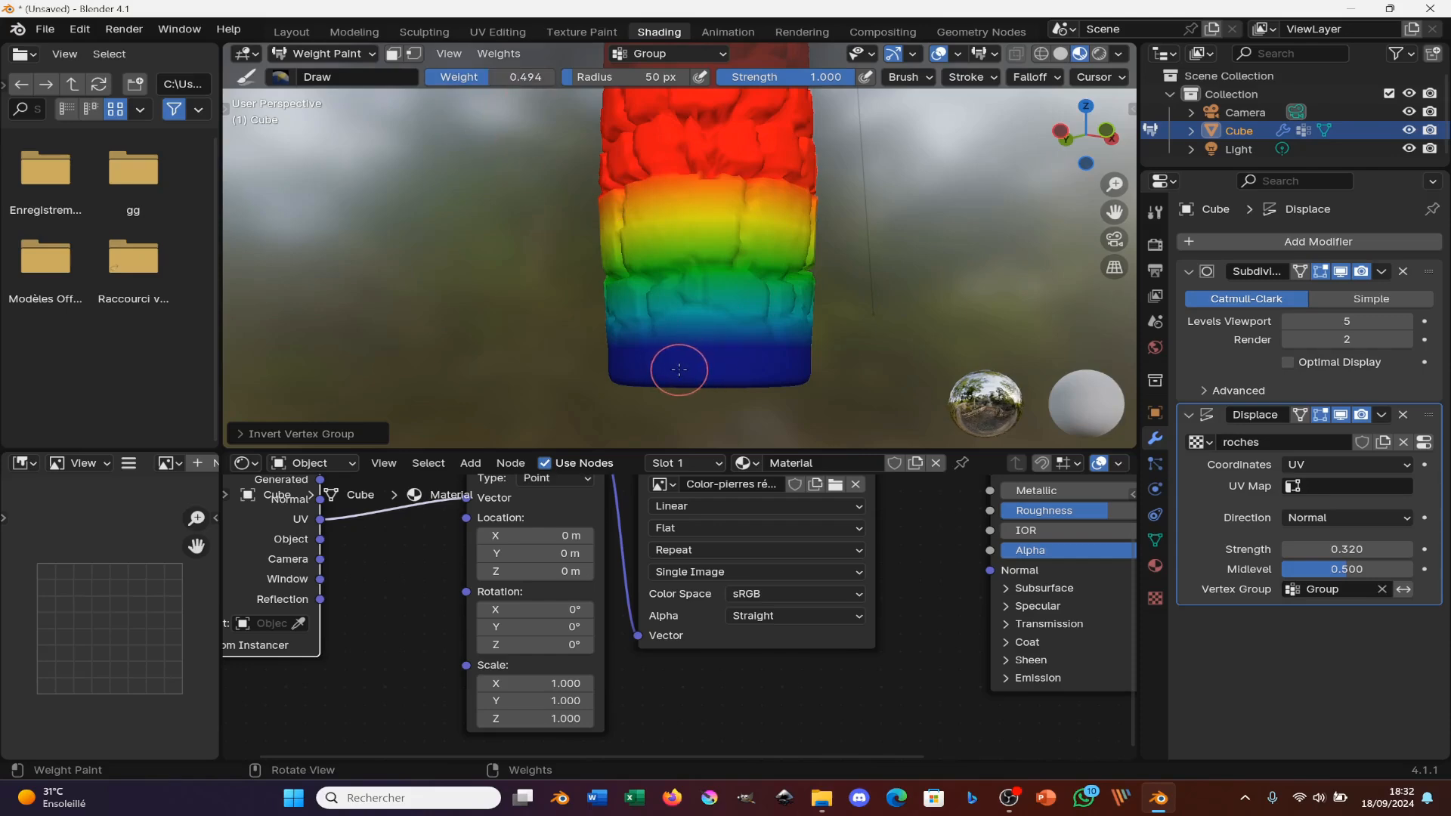
pyautogui.press('f')
pyautogui.click(754, 372)
# - Paint the 0.494 weight all around the zero-weight band at the base of the column
pyautogui.moveTo(720, 364); pyautogui.dragTo(694, 360)
pyautogui.moveTo(737, 367); pyautogui.dragTo(869, 365, button='middle')
pyautogui.moveTo(635, 347); pyautogui.dragTo(606, 346)
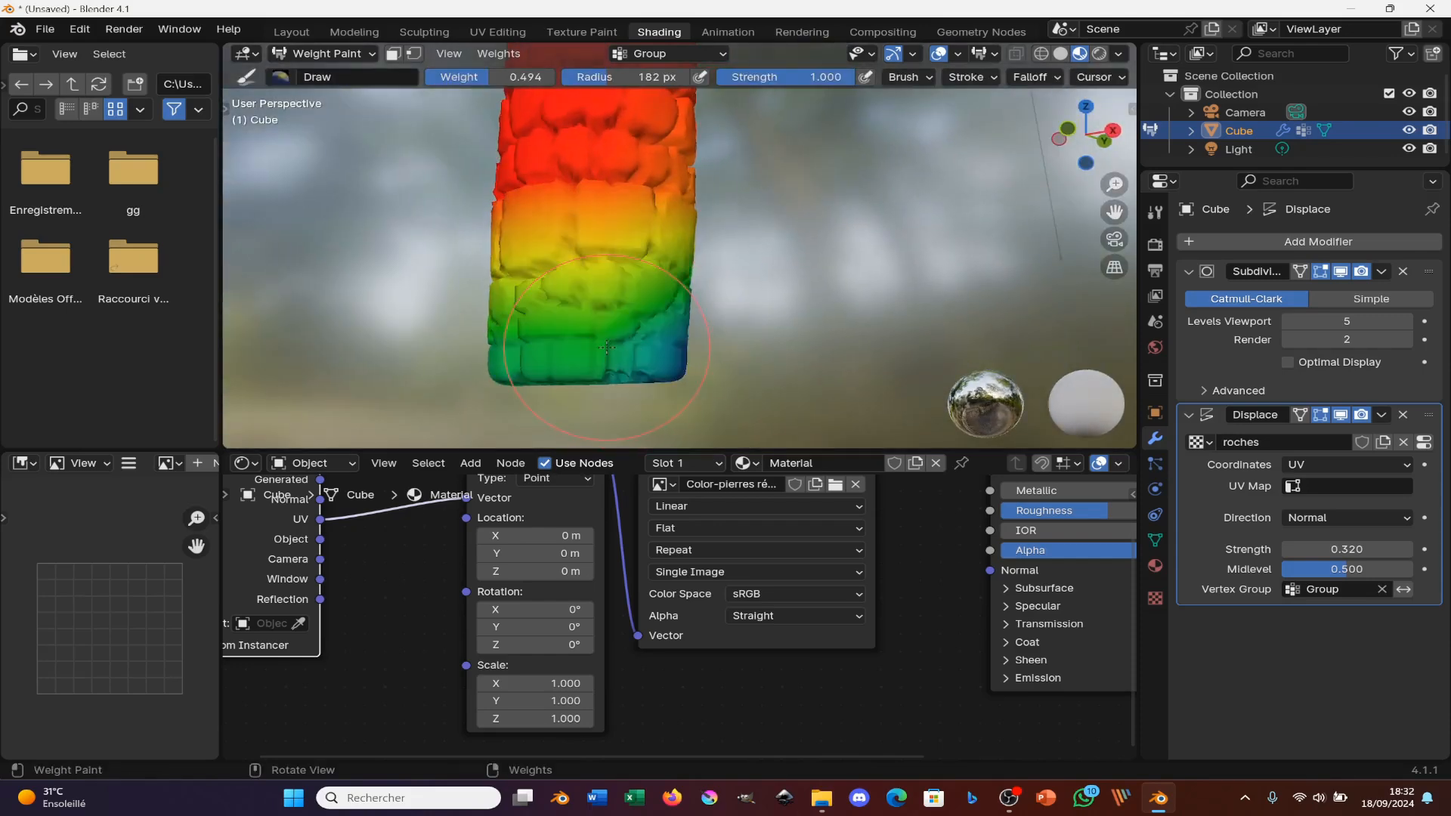
pyautogui.moveTo(847, 342); pyautogui.dragTo(576, 346, button='middle')
pyautogui.click(660, 372)
pyautogui.moveTo(842, 364); pyautogui.dragTo(674, 350, button='middle')
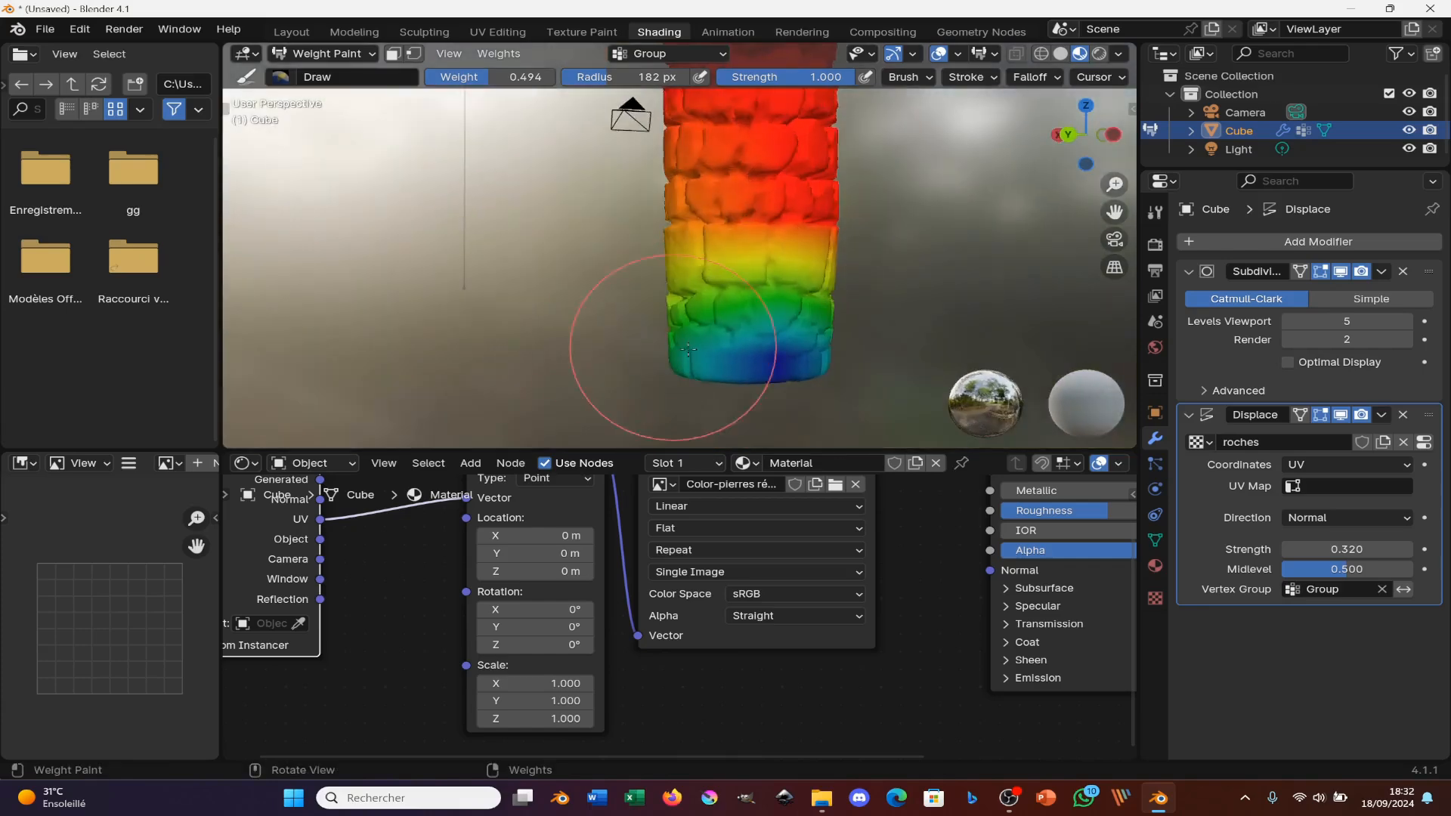
pyautogui.click(771, 362)
pyautogui.scroll(-2, 827, 345)
pyautogui.moveTo(836, 340); pyautogui.dragTo(789, 328, button='middle')
pyautogui.keyDown('shift'); pyautogui.moveTo(748, 223); pyautogui.dragTo(737, 307, button='middle'); pyautogui.keyUp('shift')
pyautogui.scroll(-2, 771, 299)
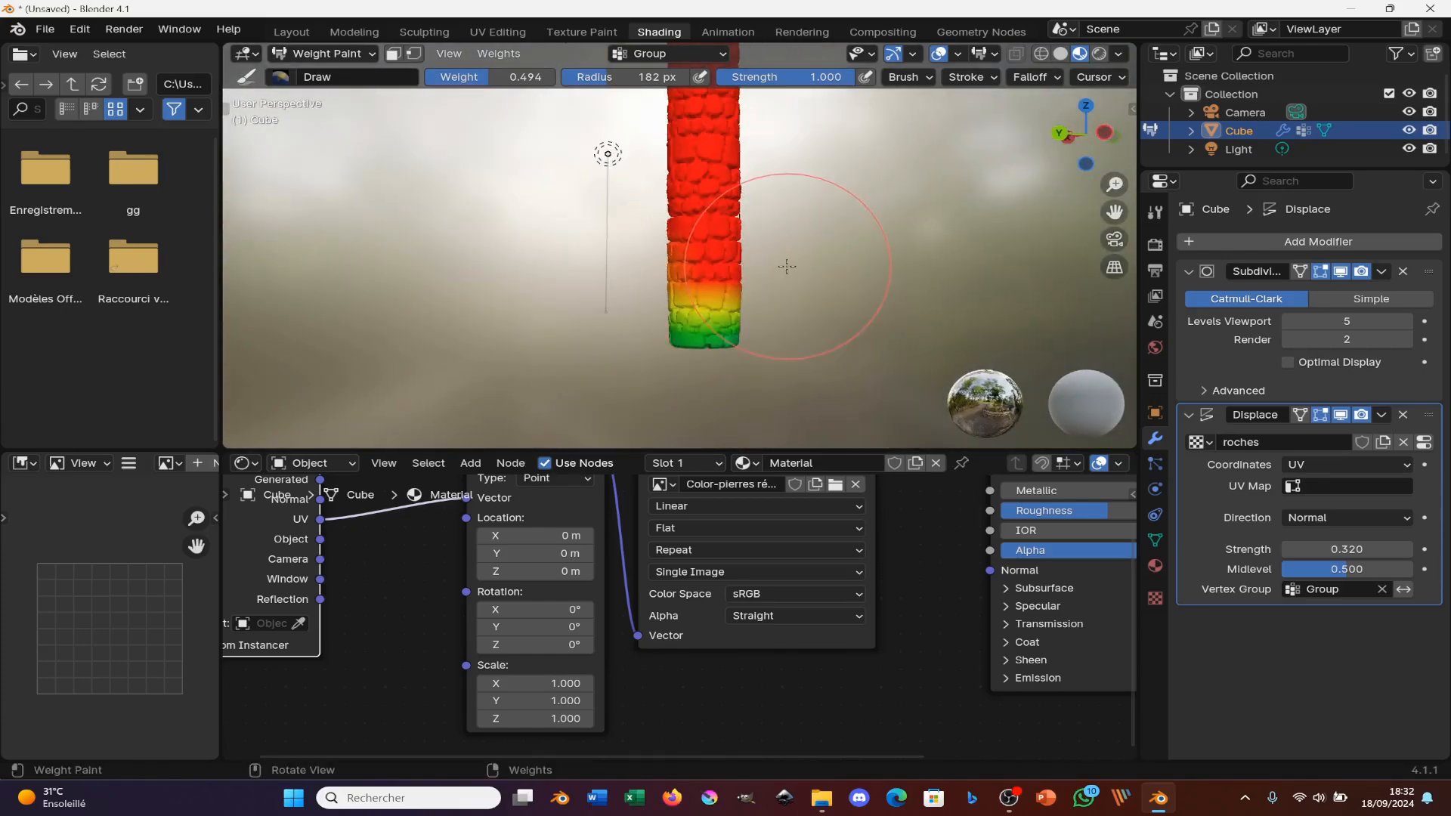
pyautogui.scroll(3, 756, 352)
pyautogui.moveTo(753, 366); pyautogui.dragTo(618, 356, button='middle')
# - Switch the column to Edit Mode and set the Subdivision modifier's viewport levels to 2
pyautogui.press('Tab')
pyautogui.scroll(-3, 786, 238)
pyautogui.keyDown('shift'); pyautogui.moveTo(786, 239); pyautogui.dragTo(786, 333, button='middle'); pyautogui.keyUp('shift')
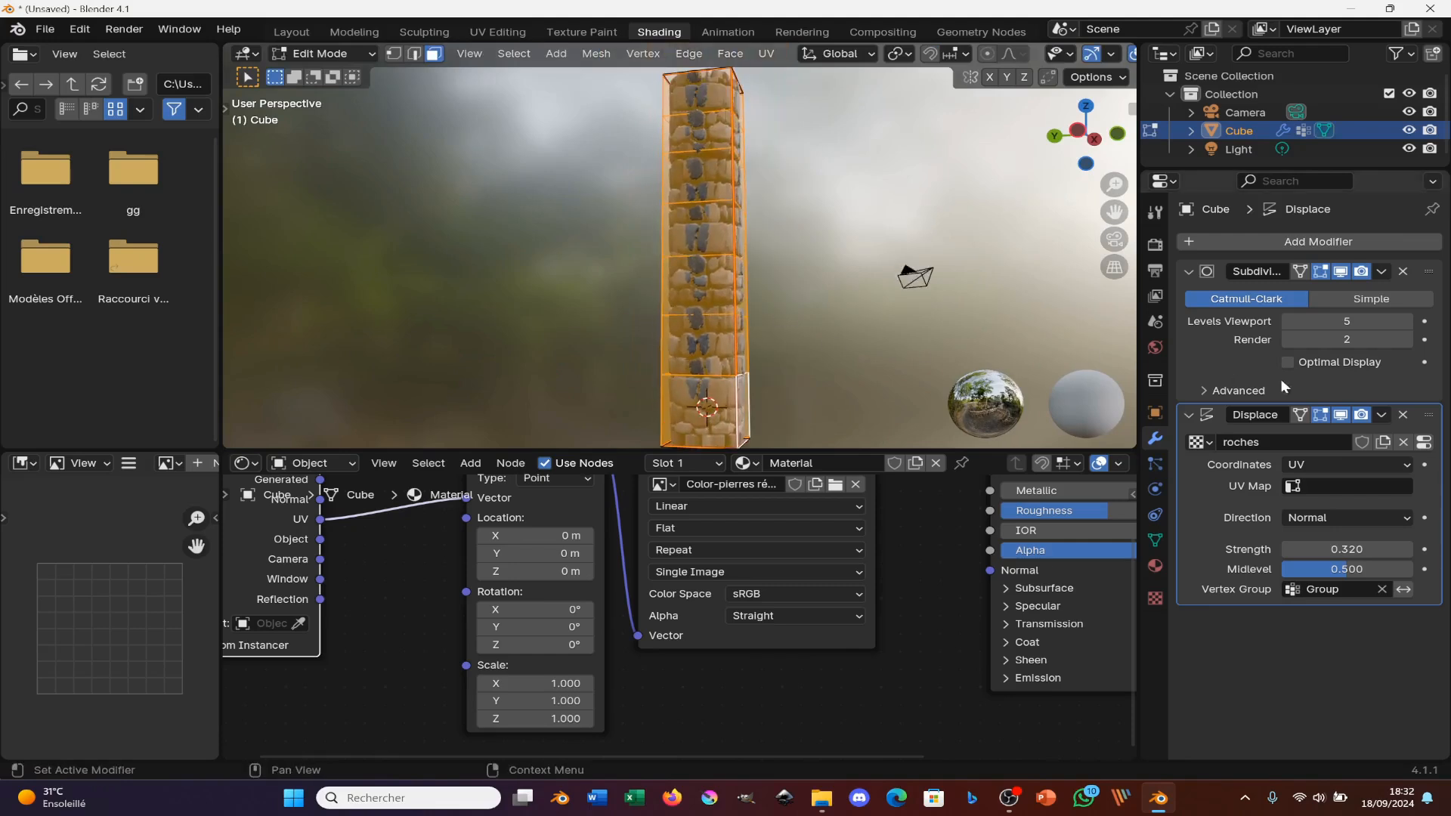
pyautogui.click(1288, 322)
pyautogui.click(1288, 322)
pyautogui.click(1288, 322)
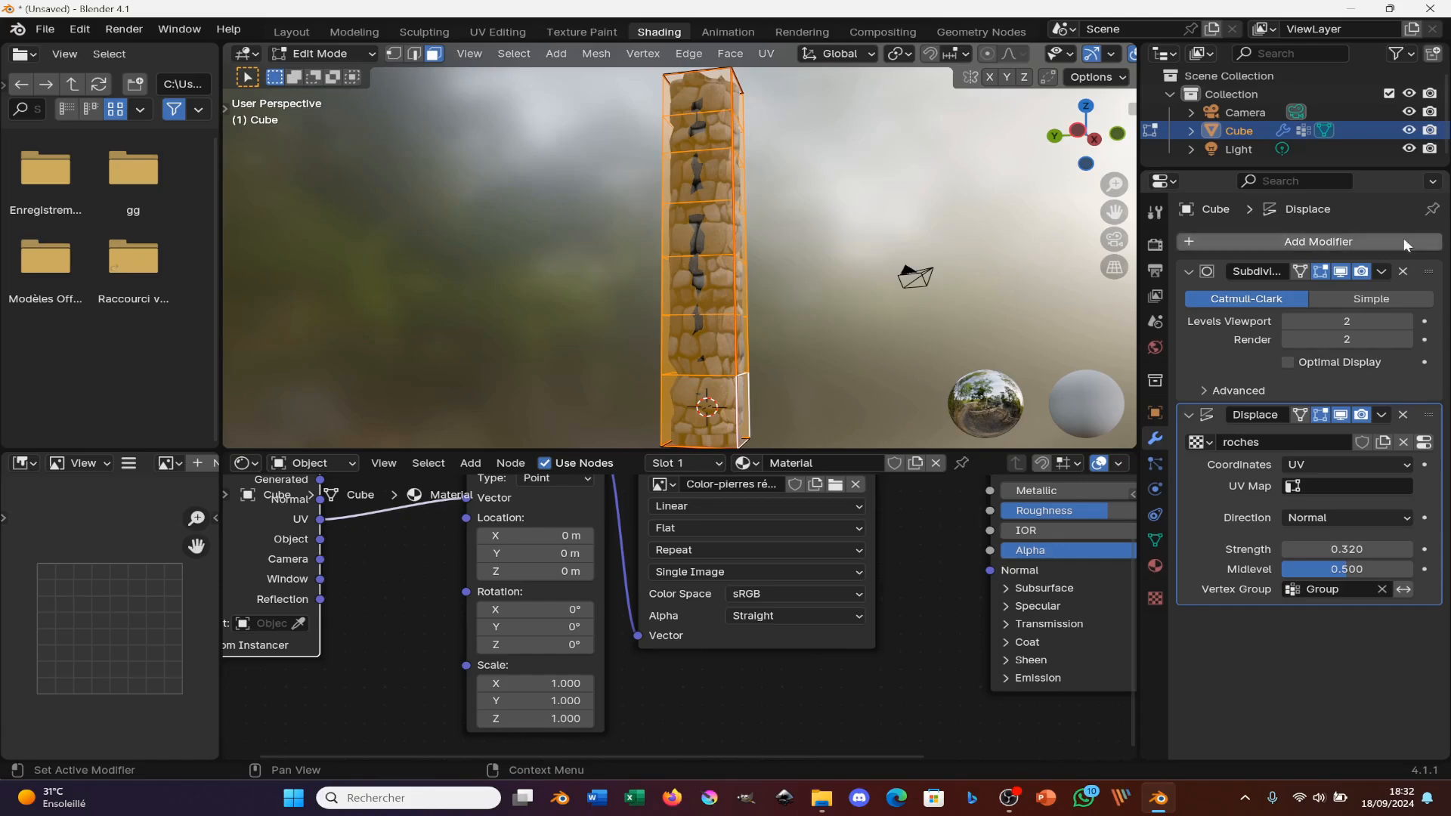
# - Return the column to Object Mode and apply its Subdivision modifier
pyautogui.click(1382, 272)
pyautogui.press('Tab')
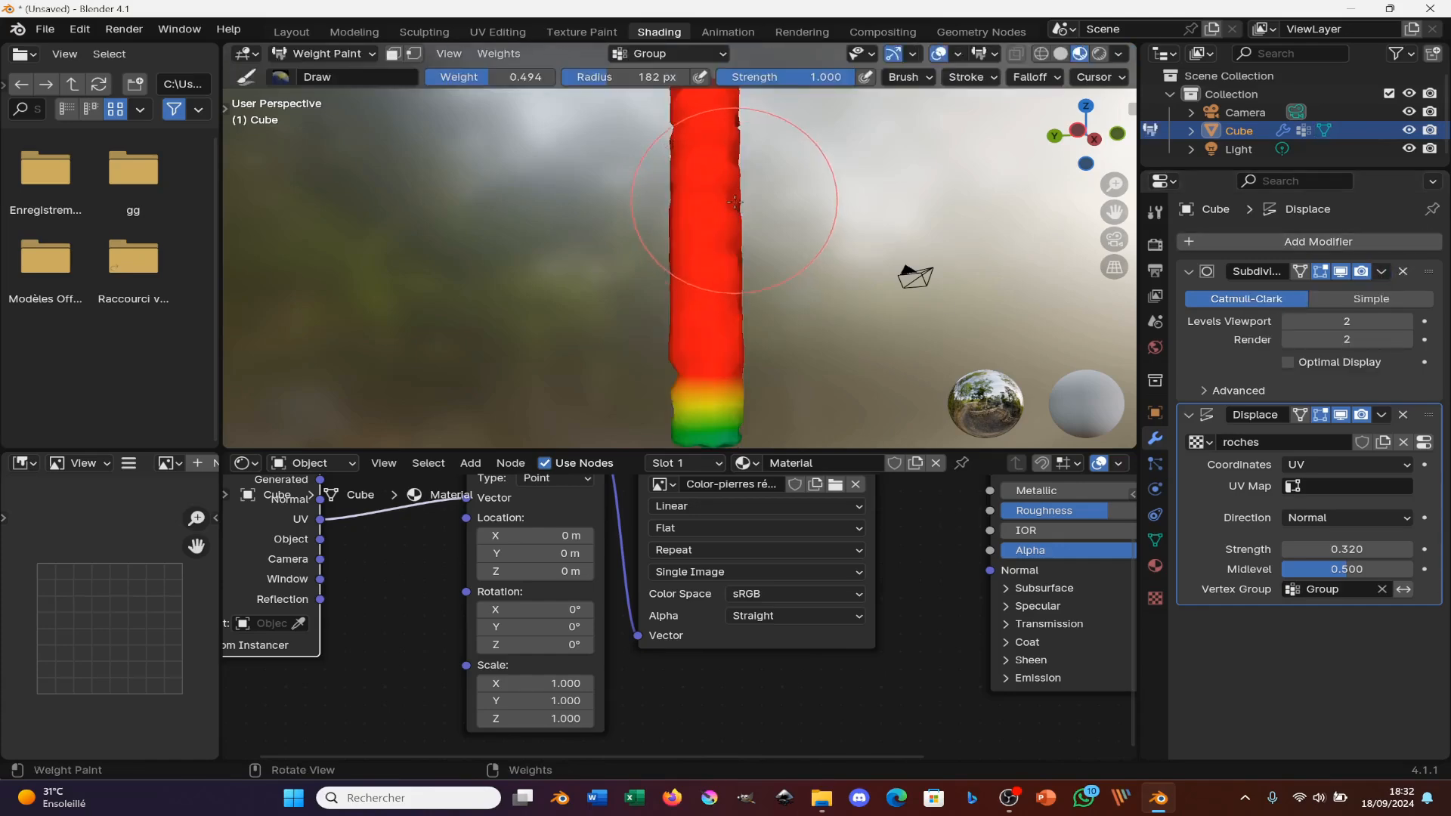
pyautogui.click(310, 55)
pyautogui.click(335, 79)
pyautogui.scroll(-3, 829, 299)
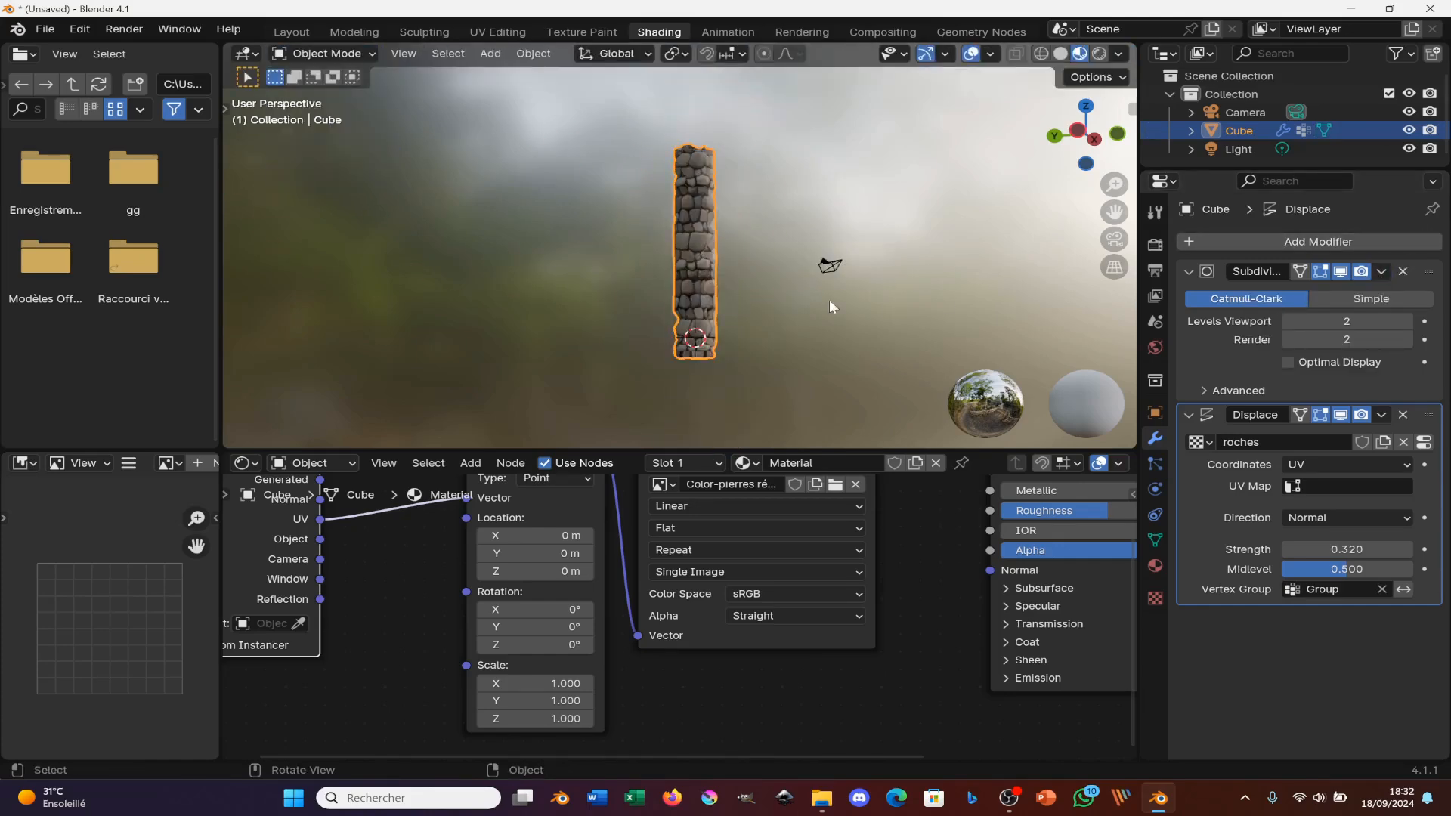
pyautogui.moveTo(828, 300); pyautogui.dragTo(936, 292, button='middle')
pyautogui.scroll(4, 936, 292)
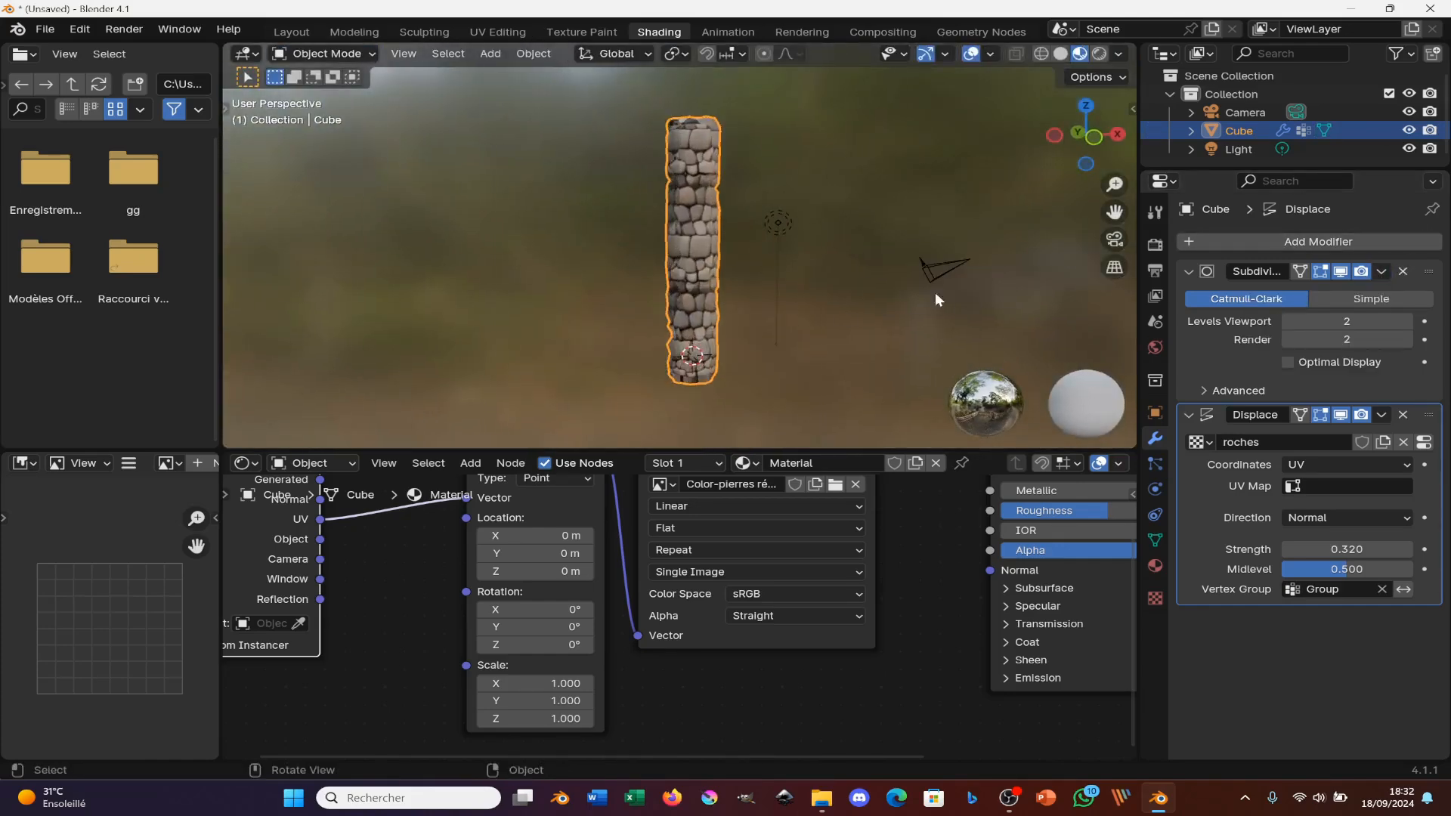
pyautogui.click(1381, 271)
pyautogui.click(1313, 296)
# - Inspect the column's subdivided mesh in Edit Mode with the Displace modifier's edit-mode display toggled off and back on
pyautogui.press('Tab')
pyautogui.moveTo(701, 273); pyautogui.dragTo(819, 227, button='middle')
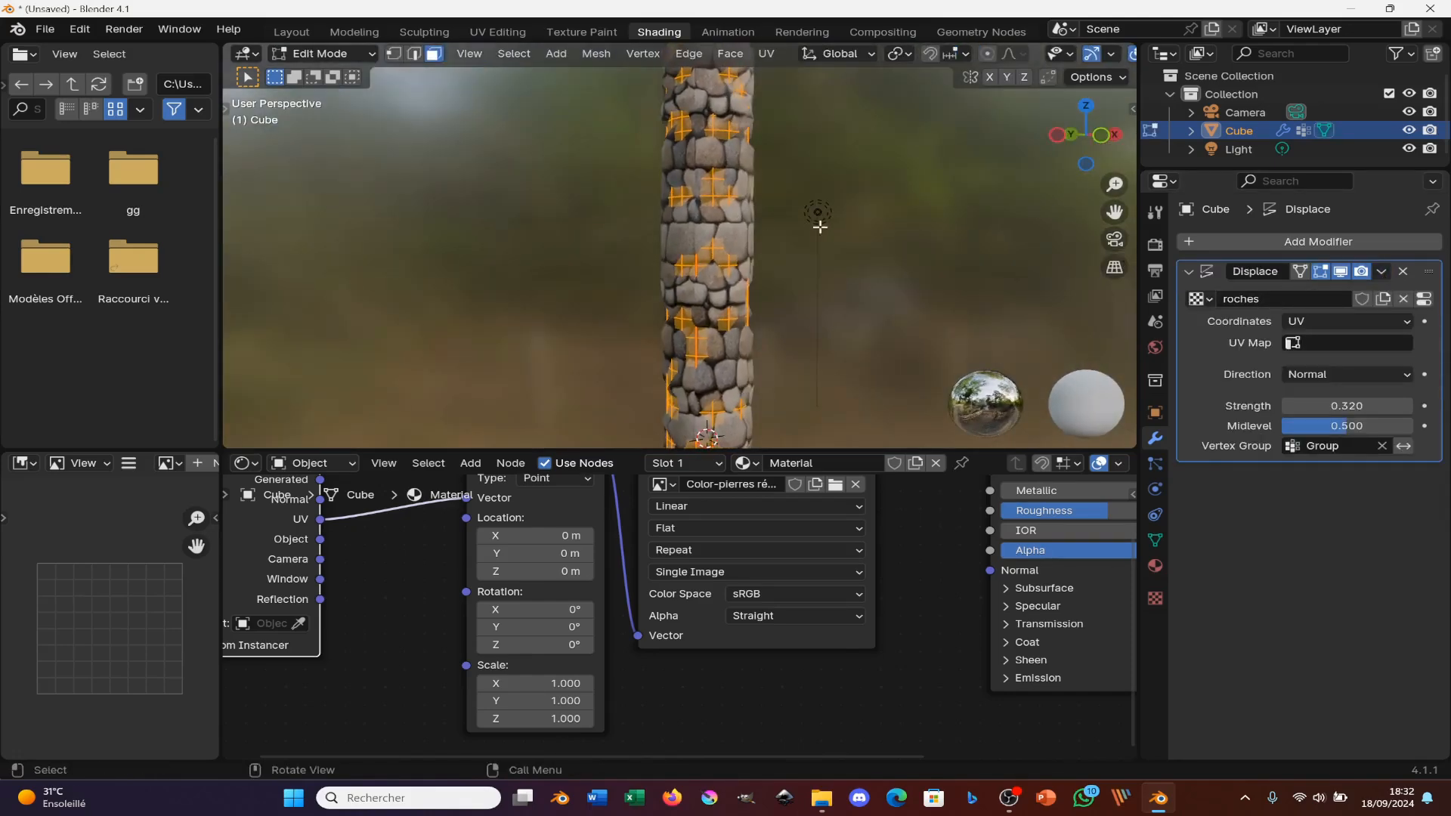
pyautogui.click(1318, 270)
pyautogui.moveTo(792, 292); pyautogui.dragTo(834, 275, button='middle')
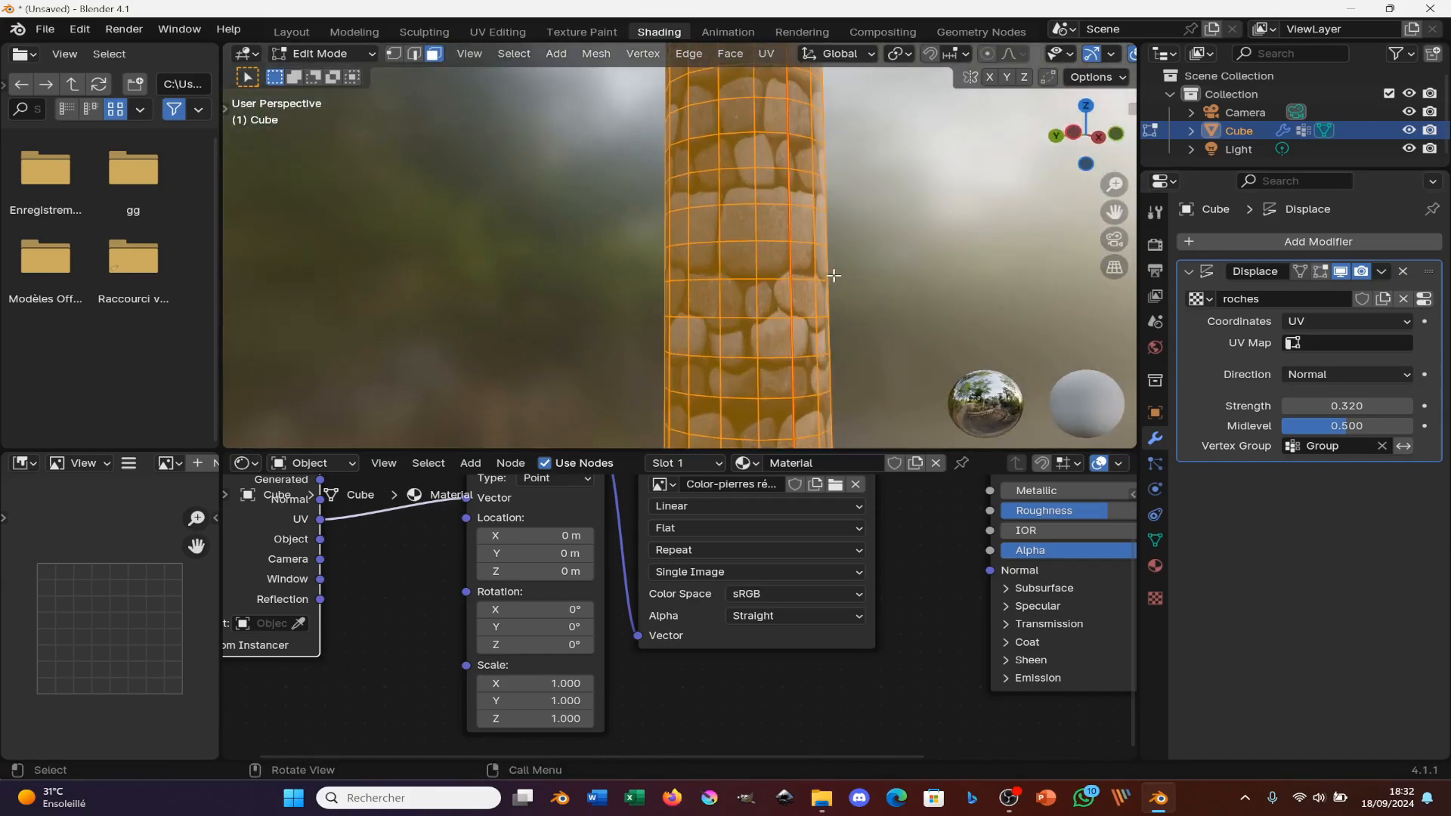
pyautogui.moveTo(743, 318); pyautogui.dragTo(892, 344, button='middle')
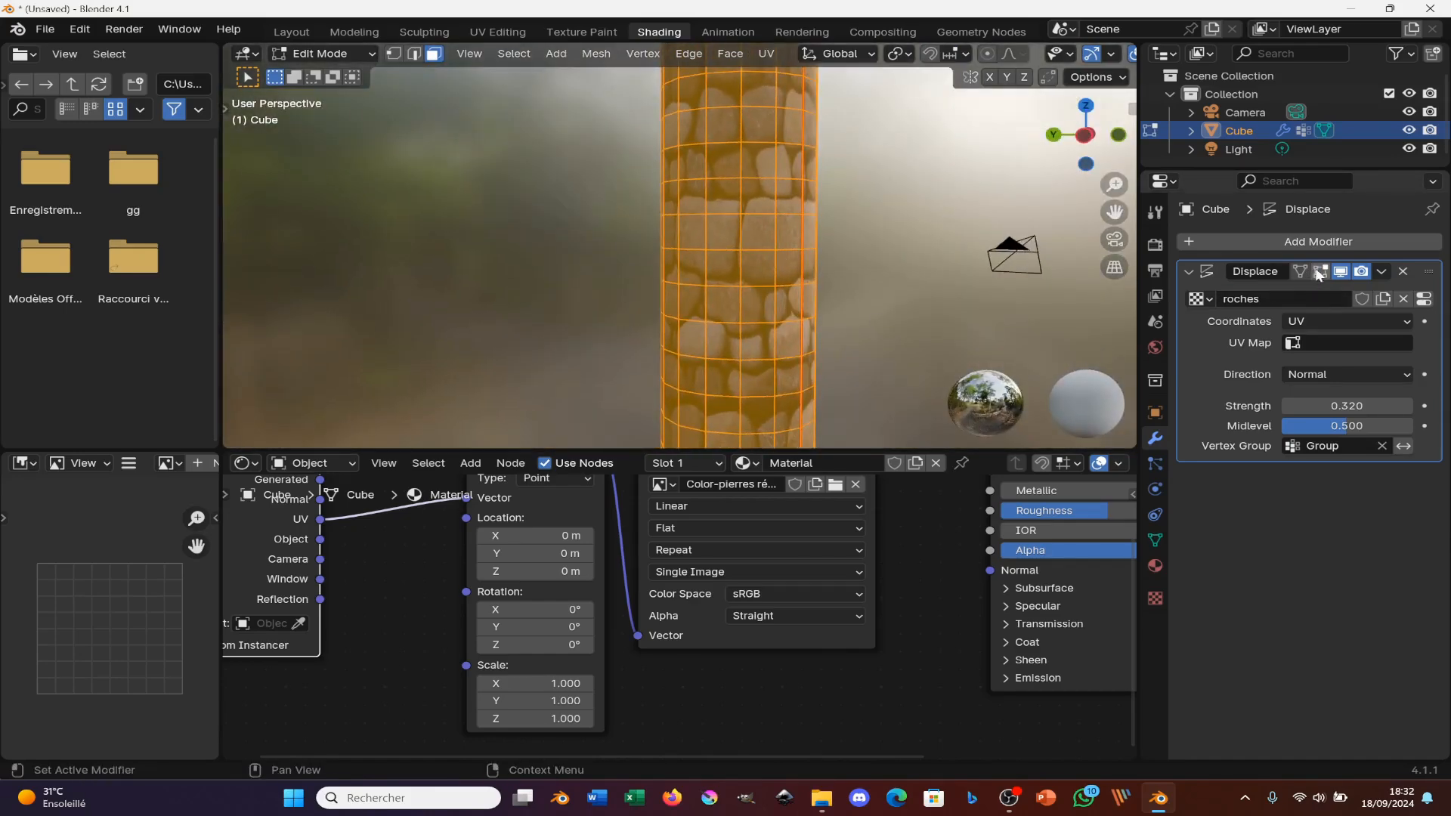
pyautogui.click(1318, 272)
pyautogui.scroll(-3, 814, 302)
pyautogui.moveTo(814, 302); pyautogui.dragTo(798, 291, button='middle')
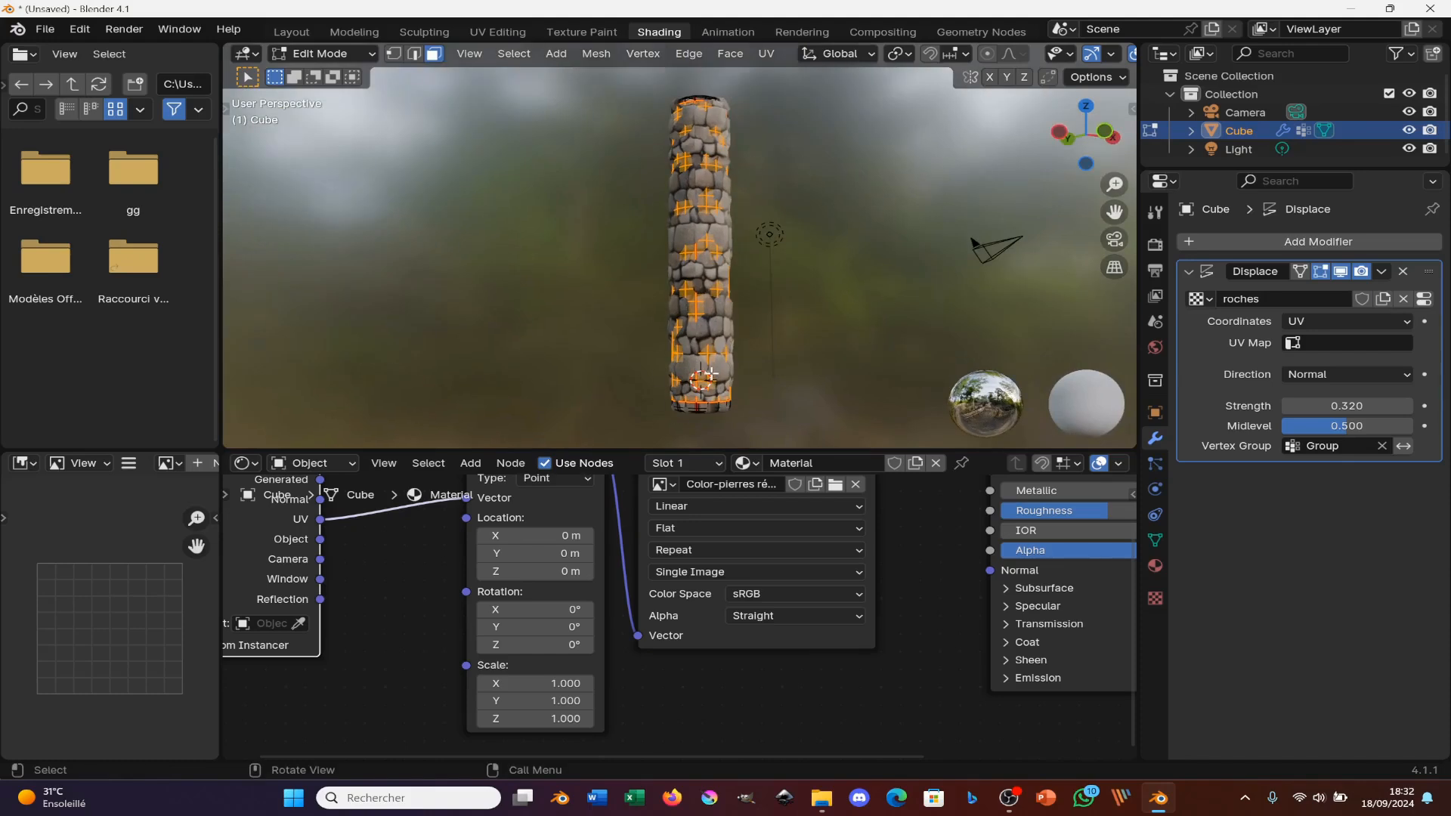
# - Add a new Subdivision Surface modifier to the column and move it above the Displace modifier
pyautogui.click(1261, 243)
pyautogui.moveTo(1191, 247)
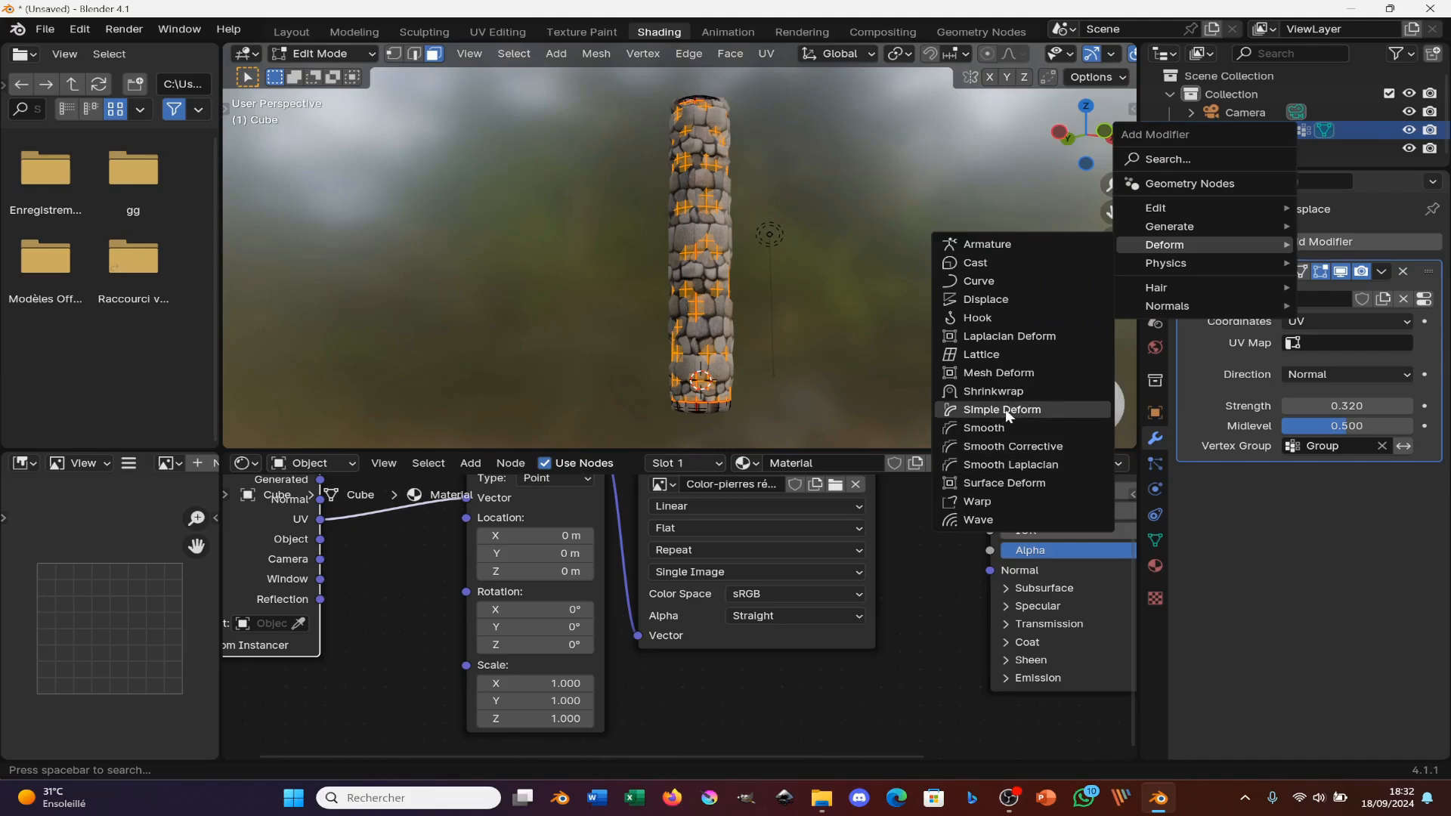
pyautogui.click(997, 302)
pyautogui.click(1299, 242)
pyautogui.moveTo(1238, 243)
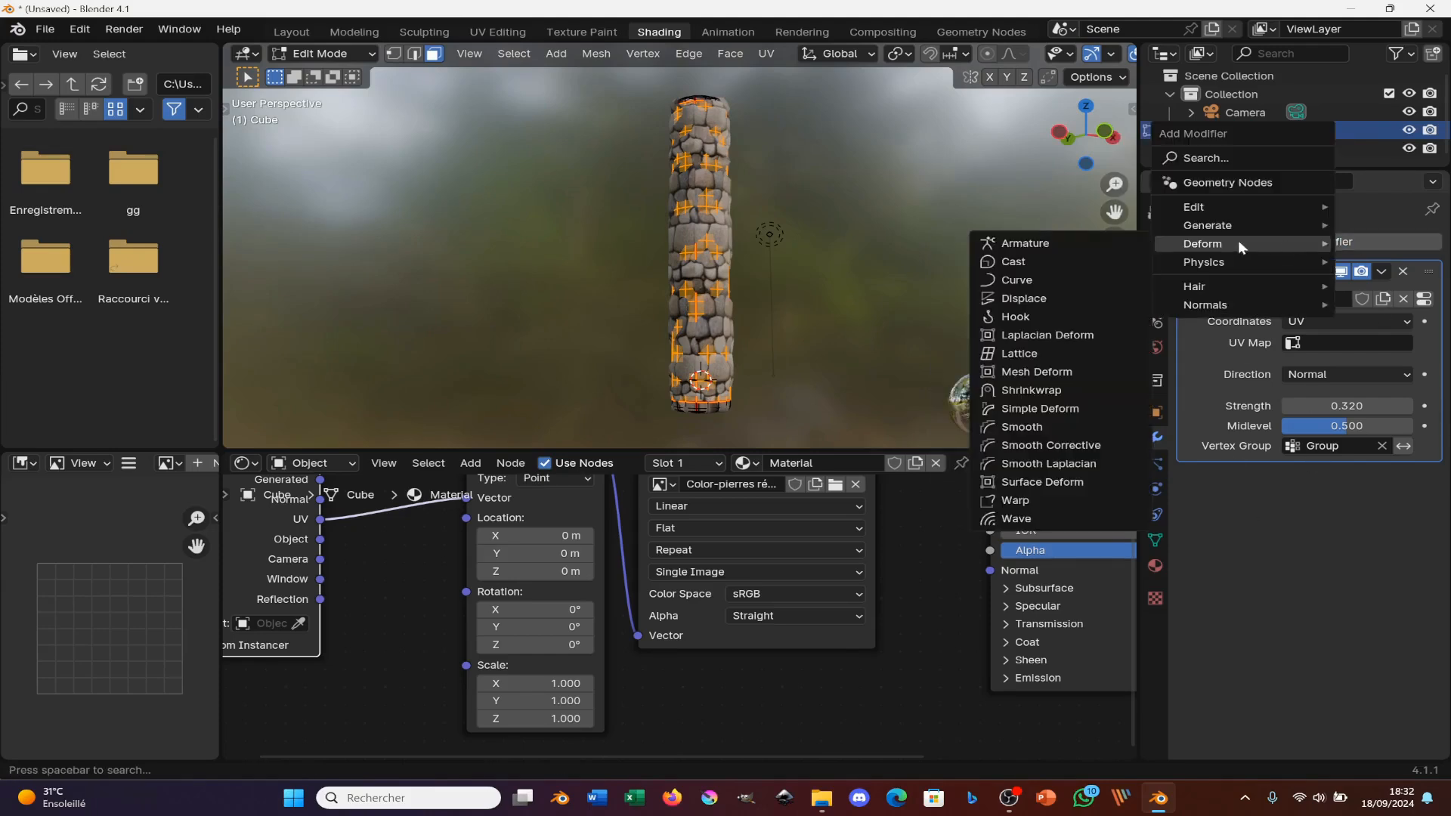
pyautogui.moveTo(1162, 238)
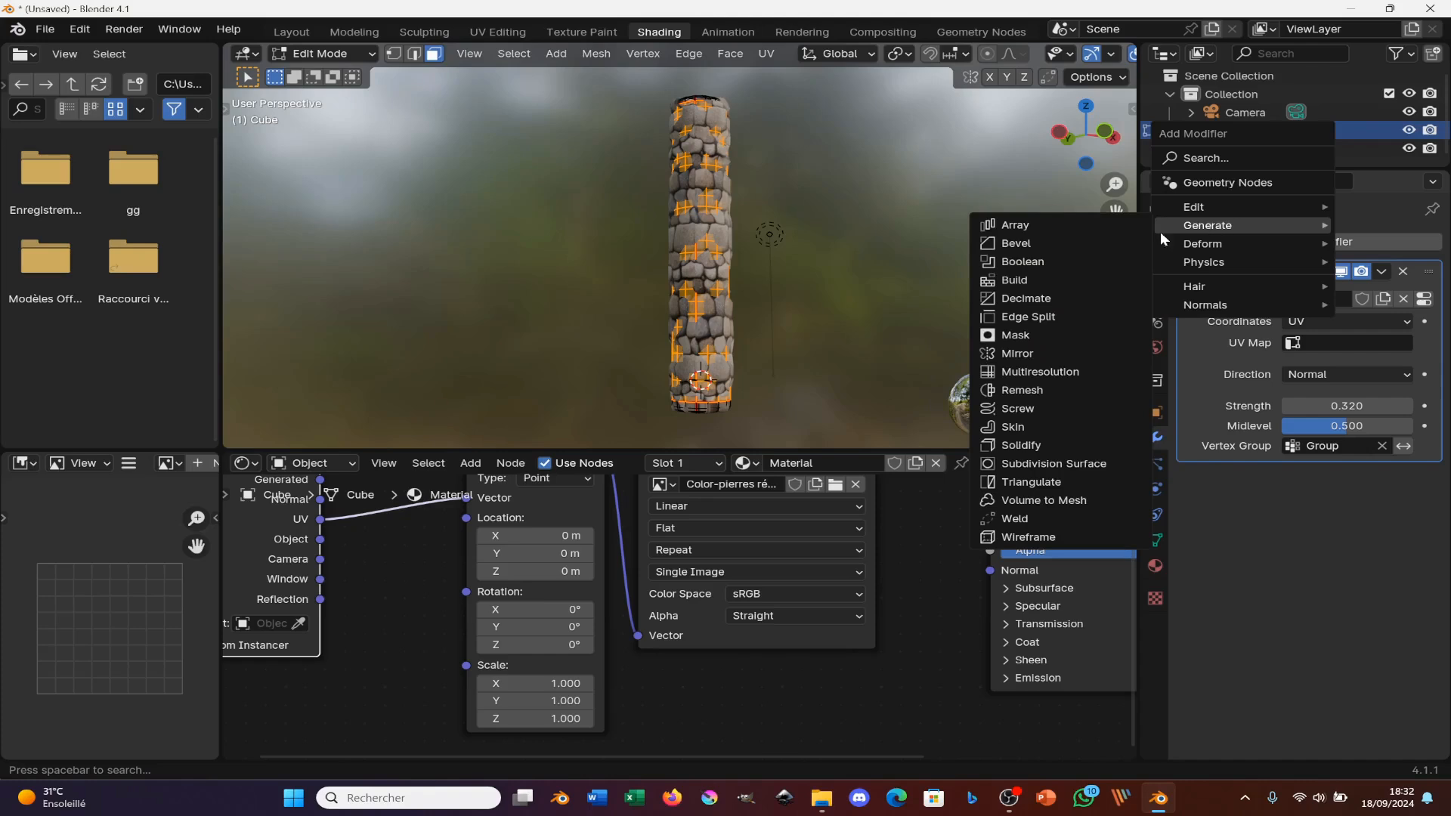
pyautogui.click(1051, 459)
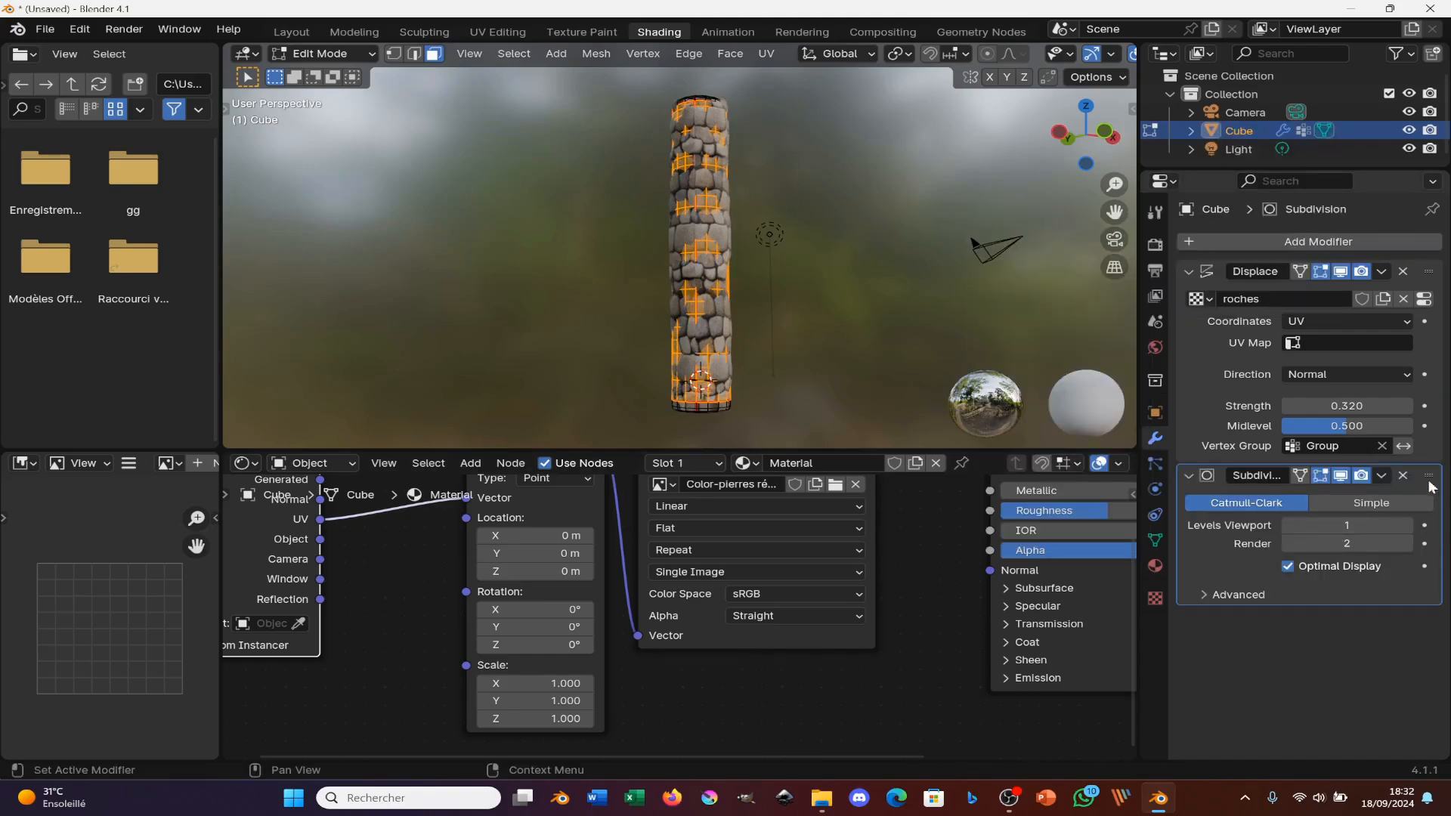
pyautogui.moveTo(1429, 475); pyautogui.dragTo(1403, 260)
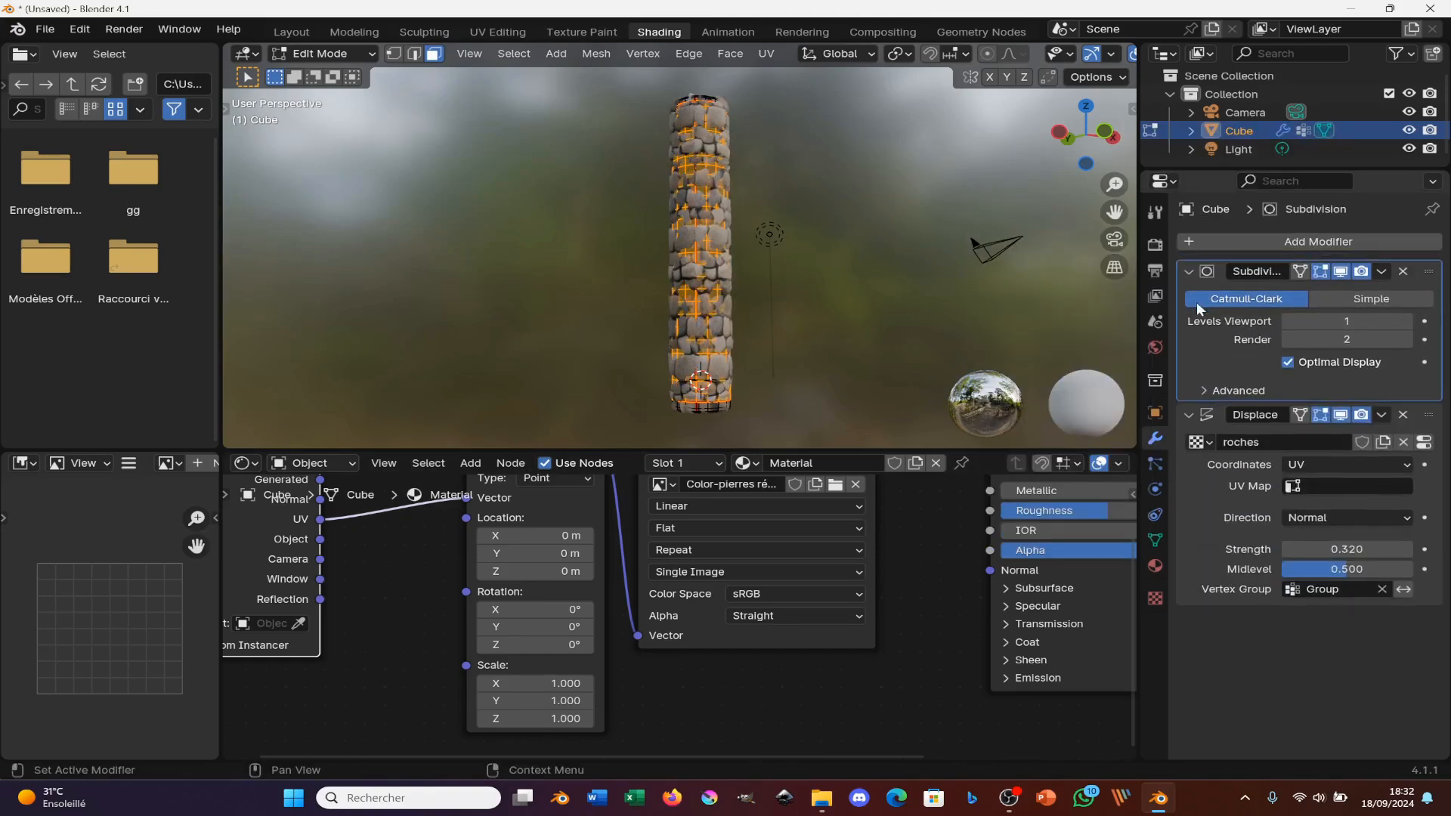
# - Turn off the Displace modifier's edit-mode display, inspect the undisplaced mesh, and return to Object Mode
pyautogui.press('a')
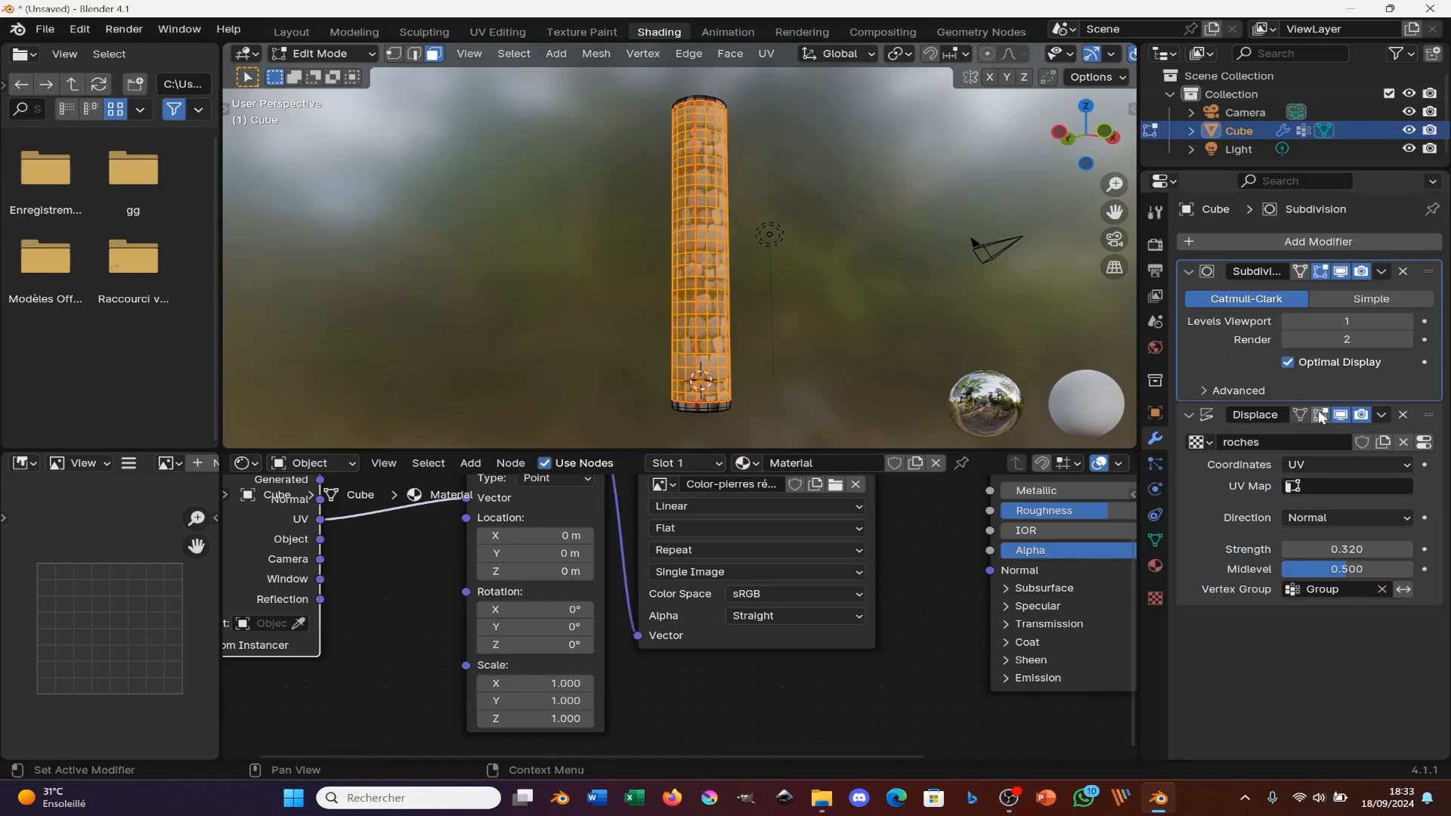
pyautogui.scroll(3, 814, 302)
pyautogui.scroll(-3, 824, 310)
pyautogui.press('Tab')
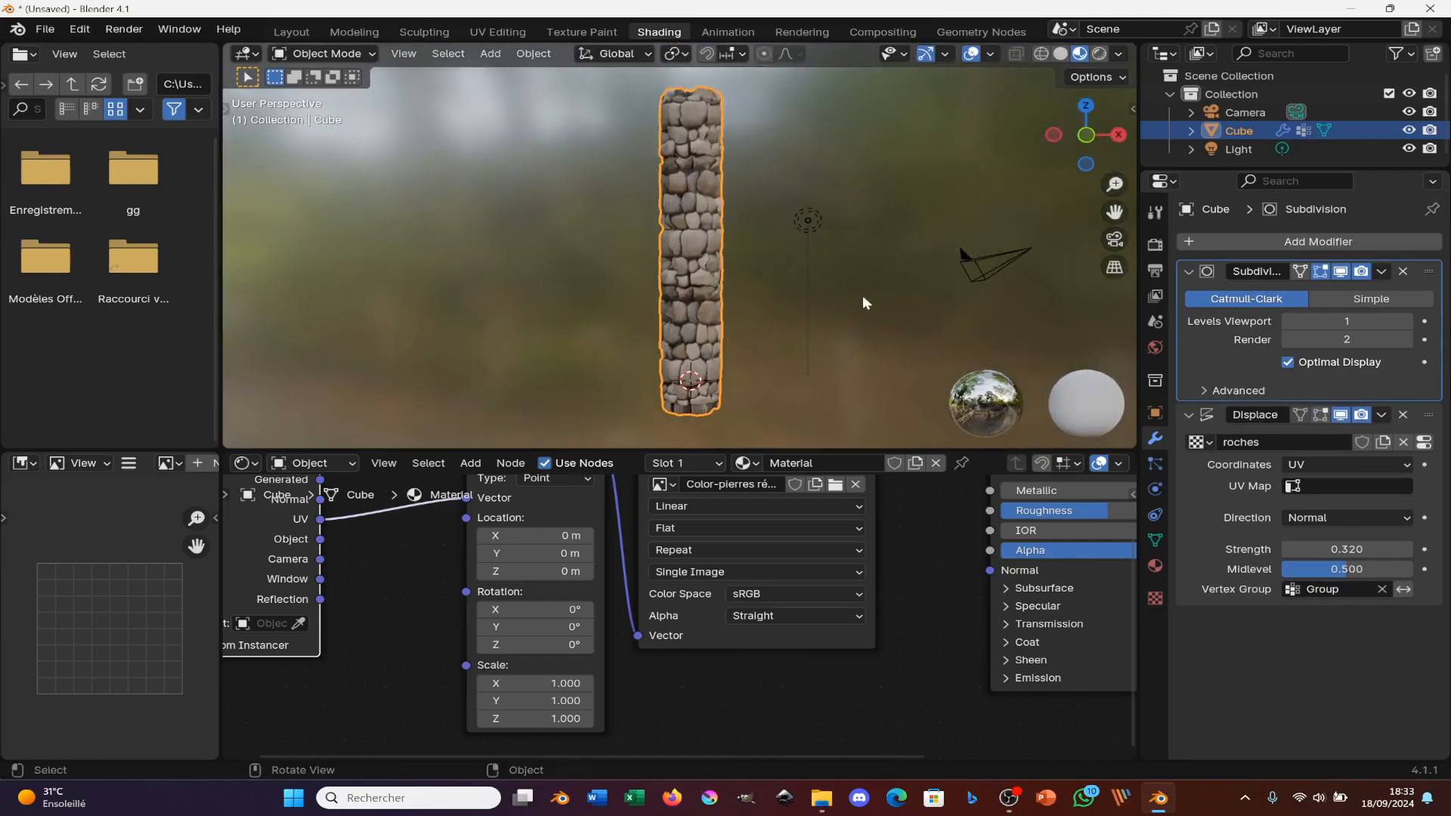
# - Set the new Subdivision modifier's viewport levels to 4 and check the stone relief up close
pyautogui.click(1406, 321)
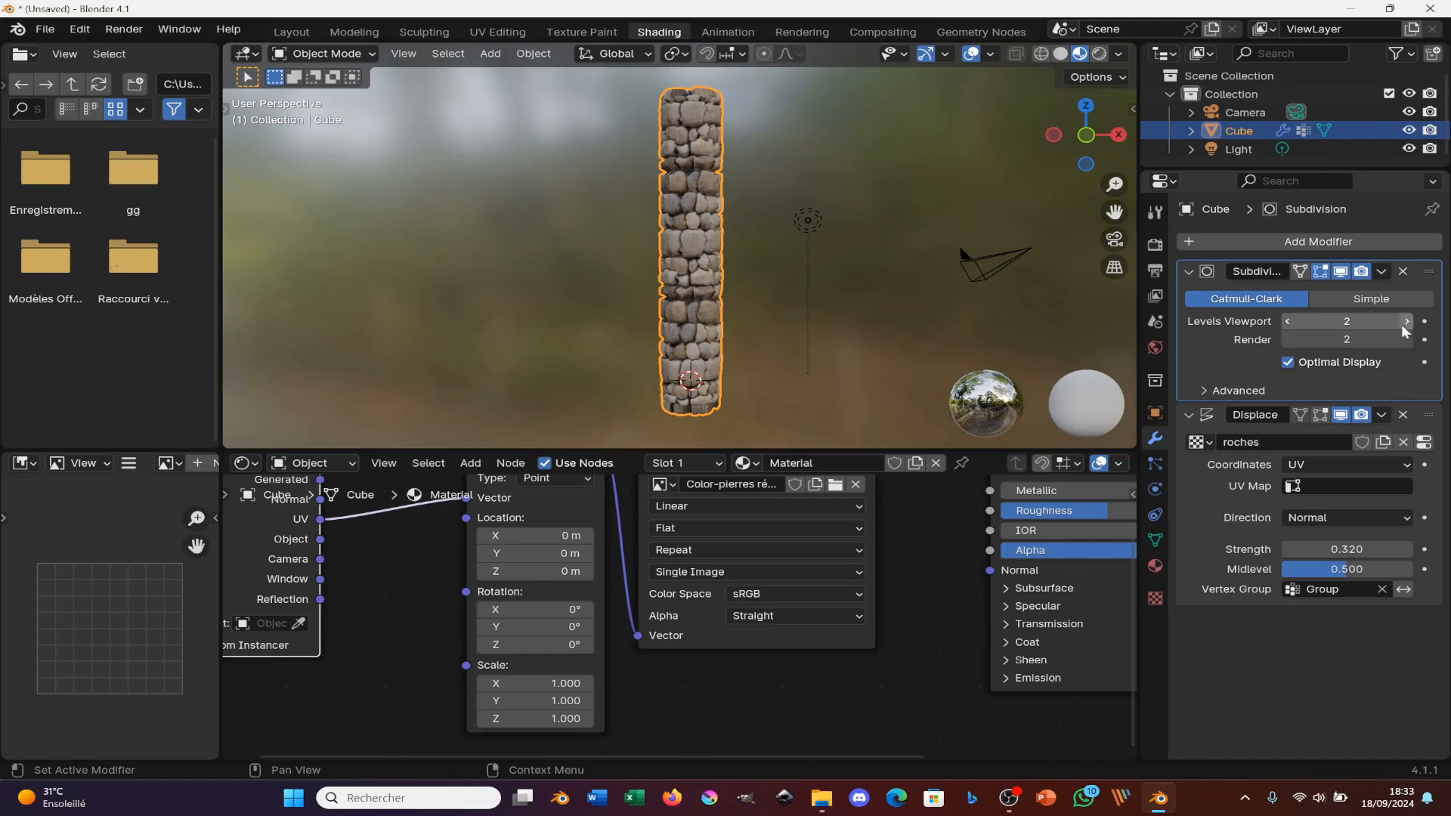
pyautogui.click(1406, 321)
pyautogui.click(1406, 321)
pyautogui.scroll(3, 715, 315)
pyautogui.moveTo(715, 314); pyautogui.dragTo(792, 307, button='middle')
pyautogui.scroll(3, 686, 292)
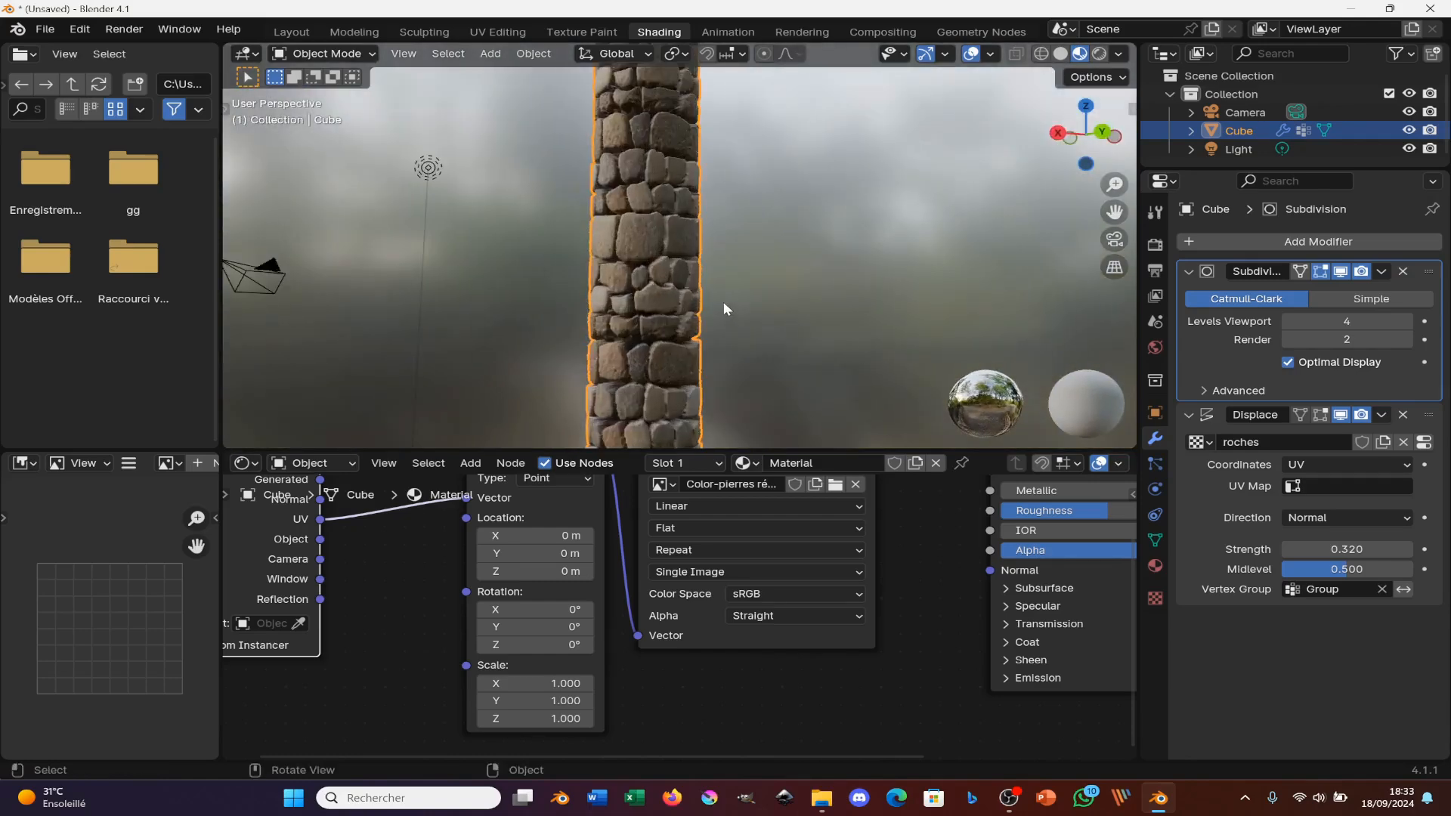
pyautogui.moveTo(723, 302); pyautogui.dragTo(732, 310, button='middle')
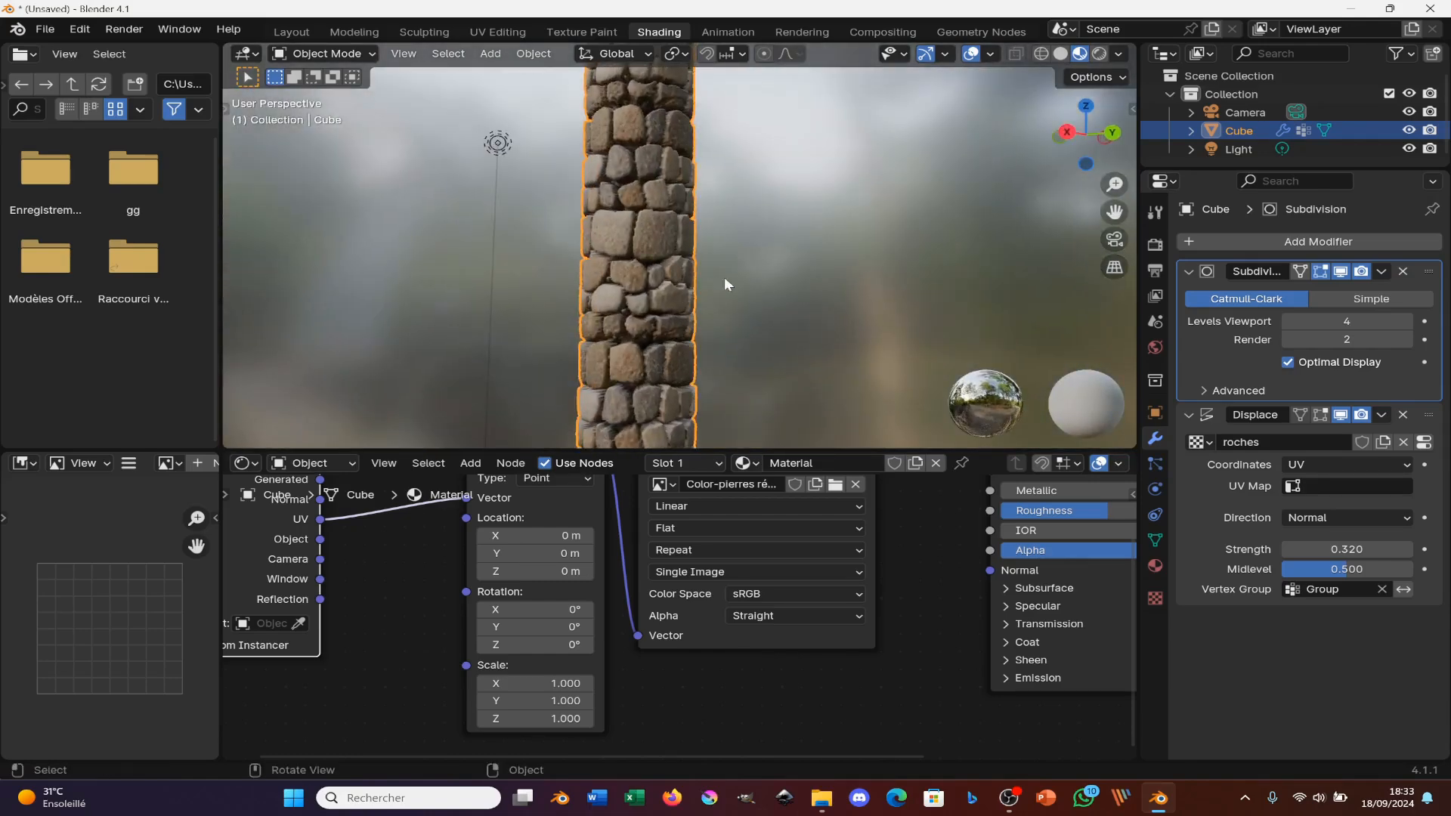
# - Maximize the 3D viewport and add BagaPie Ivy to the stone column
pyautogui.hotkey('ctrl', 'space')
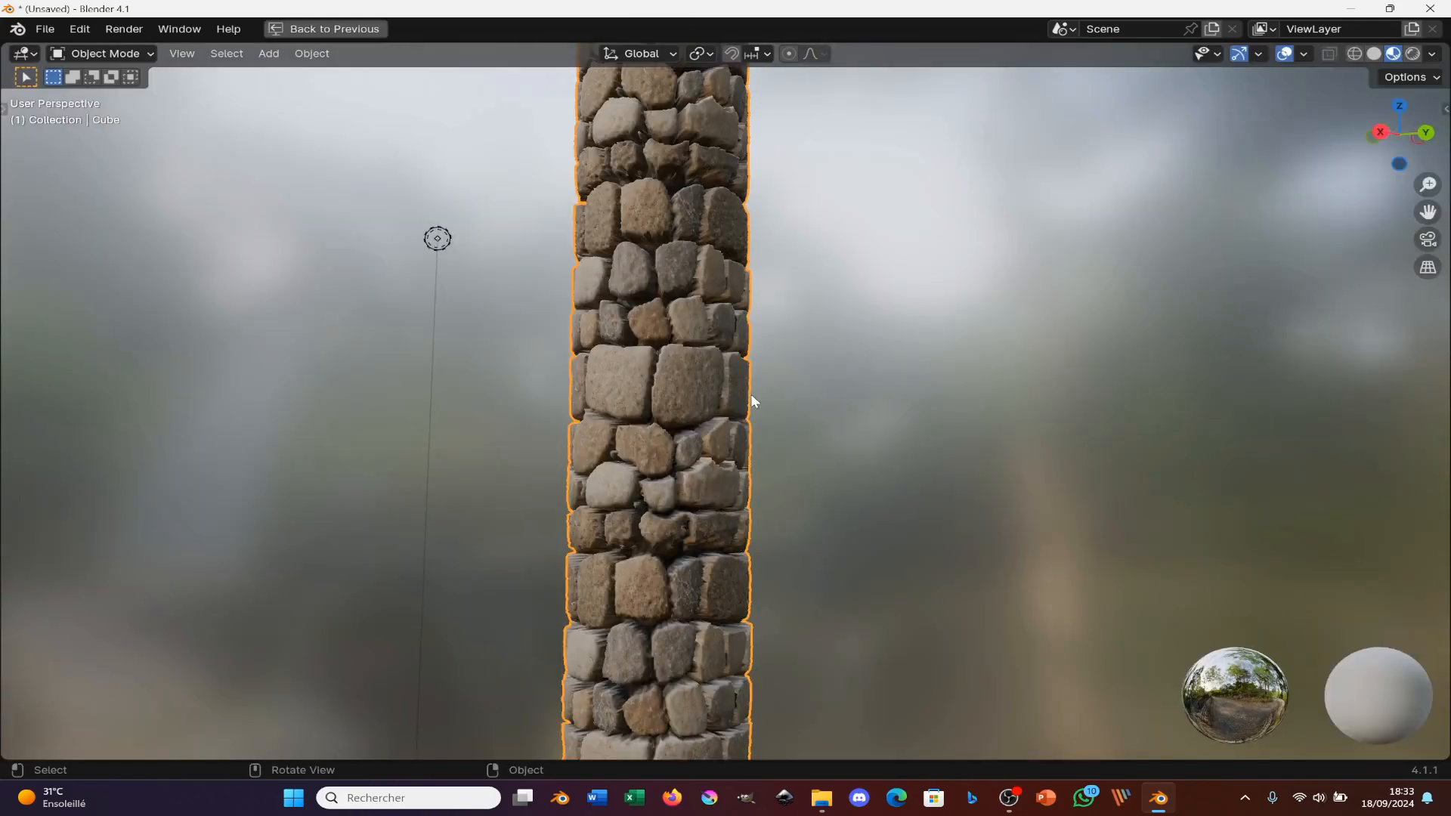
pyautogui.scroll(-2, 701, 383)
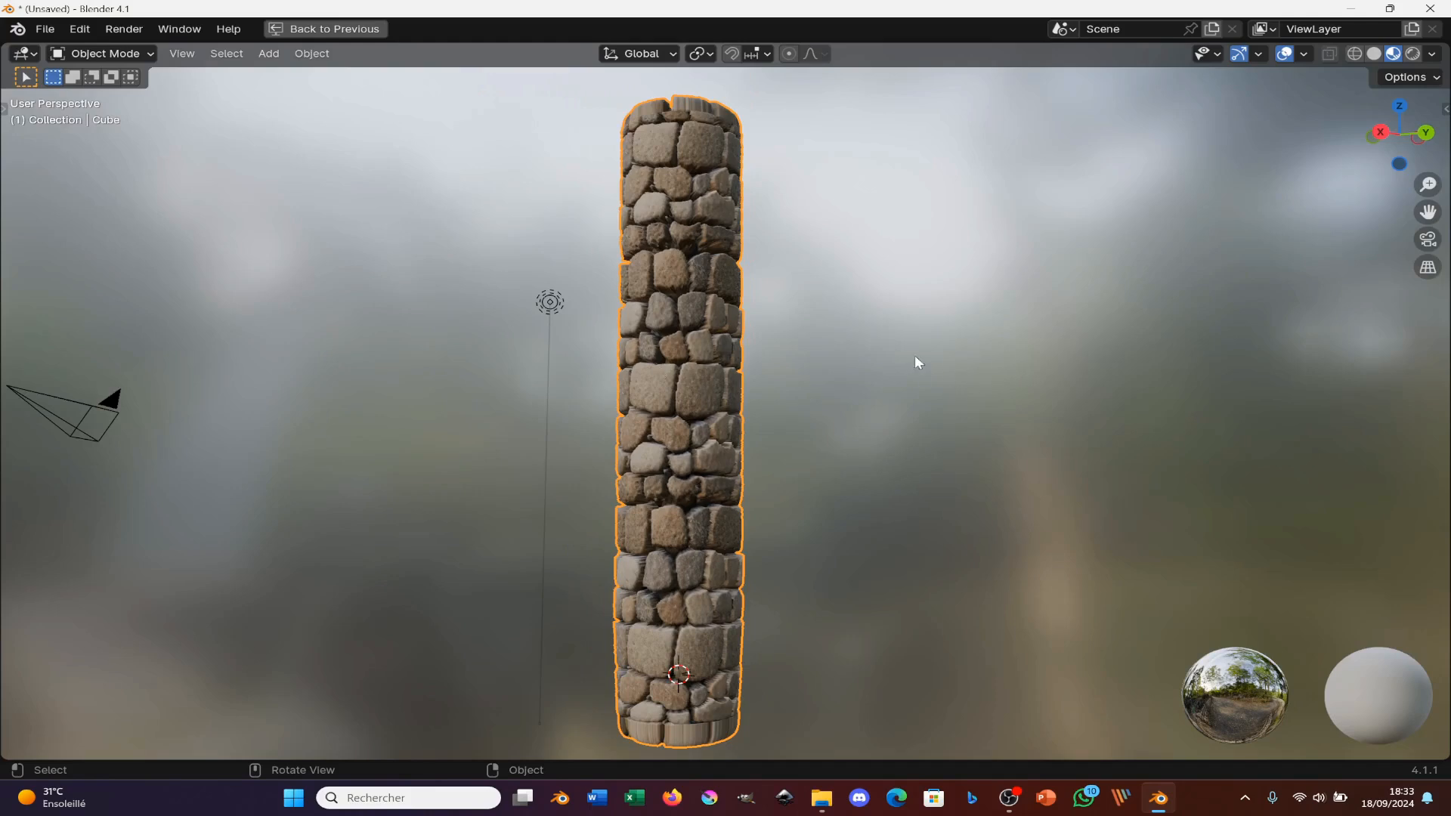
pyautogui.press('n')
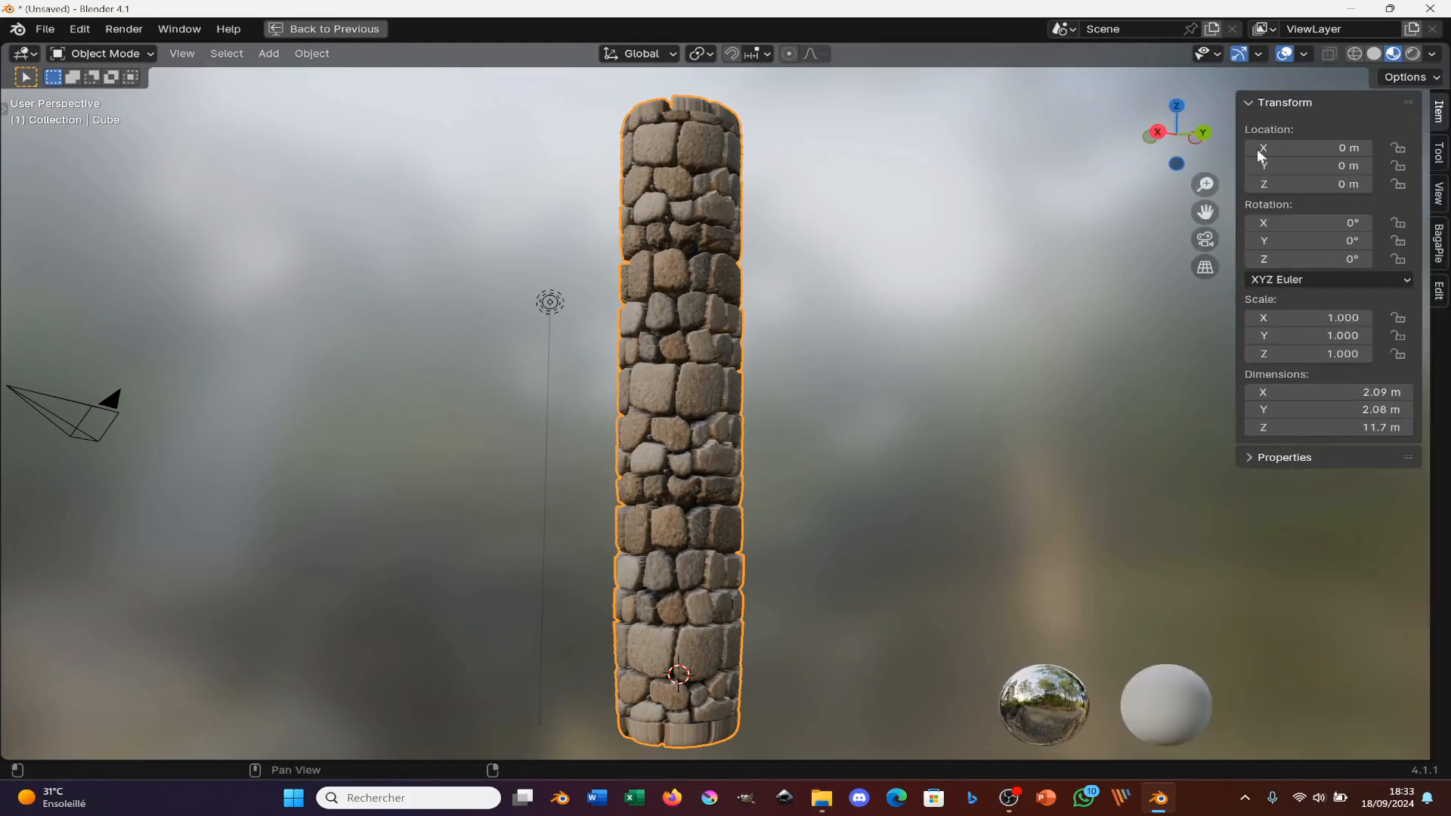
pyautogui.click(1439, 244)
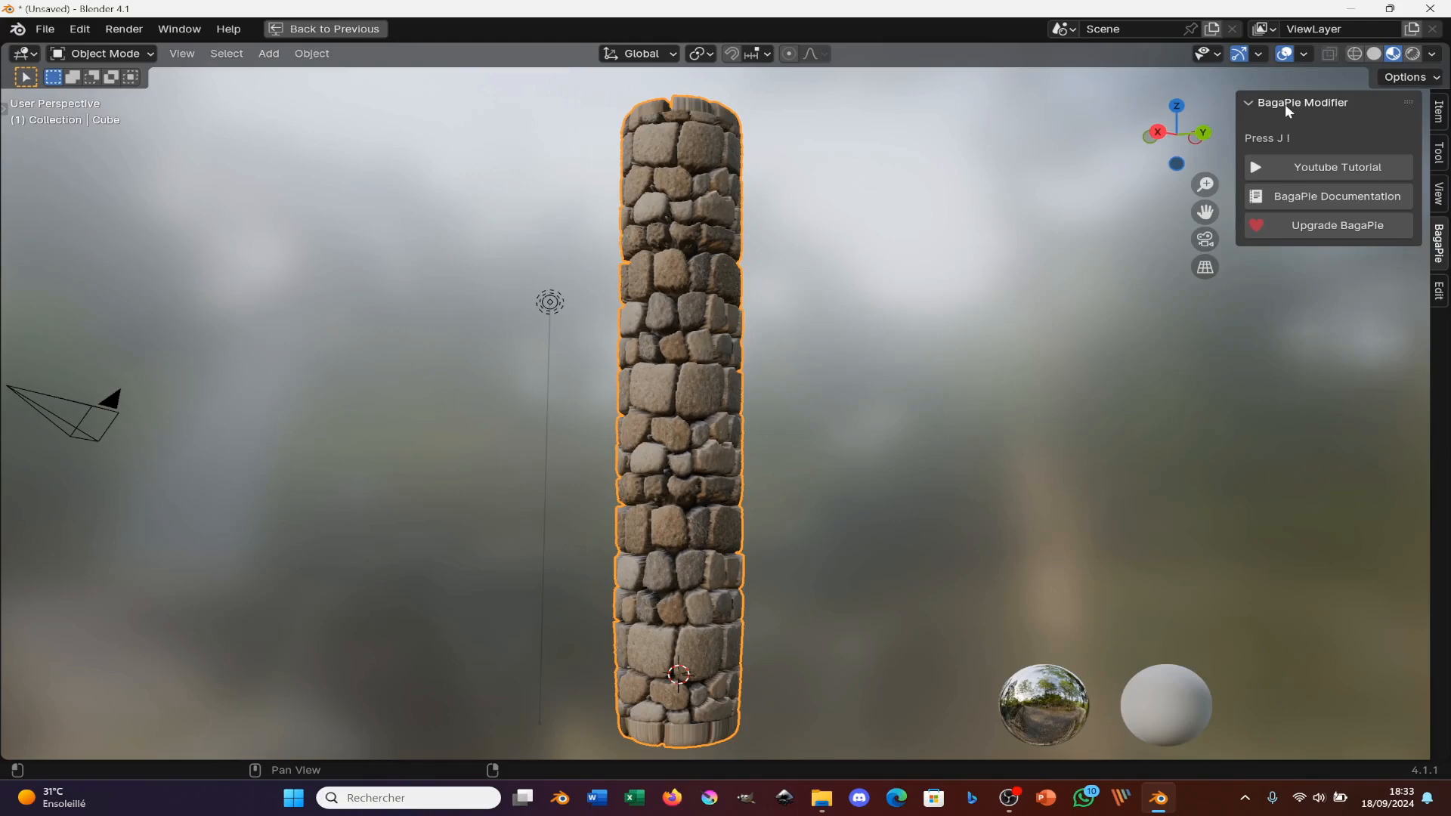
pyautogui.press('j')
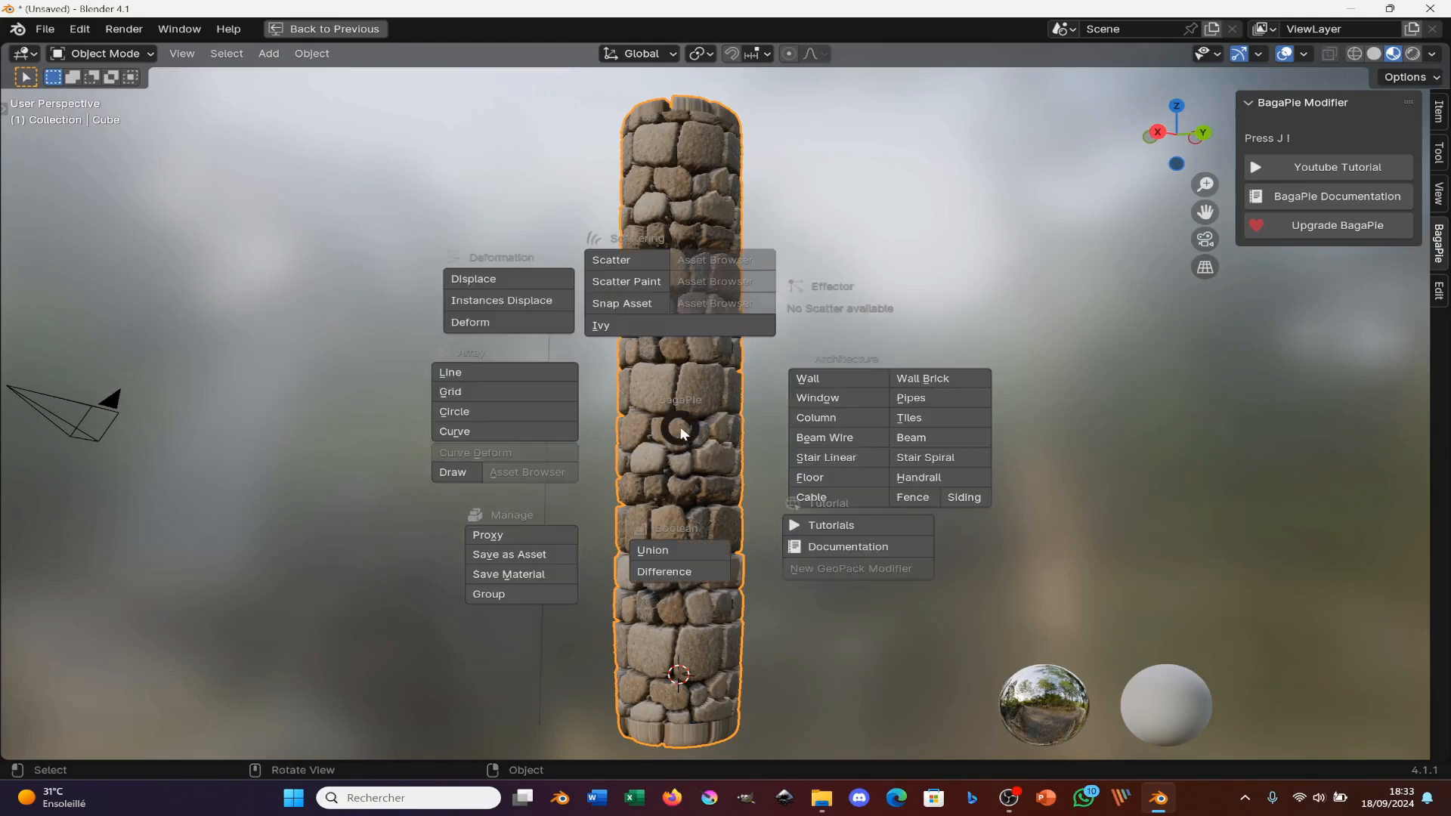
pyautogui.click(609, 329)
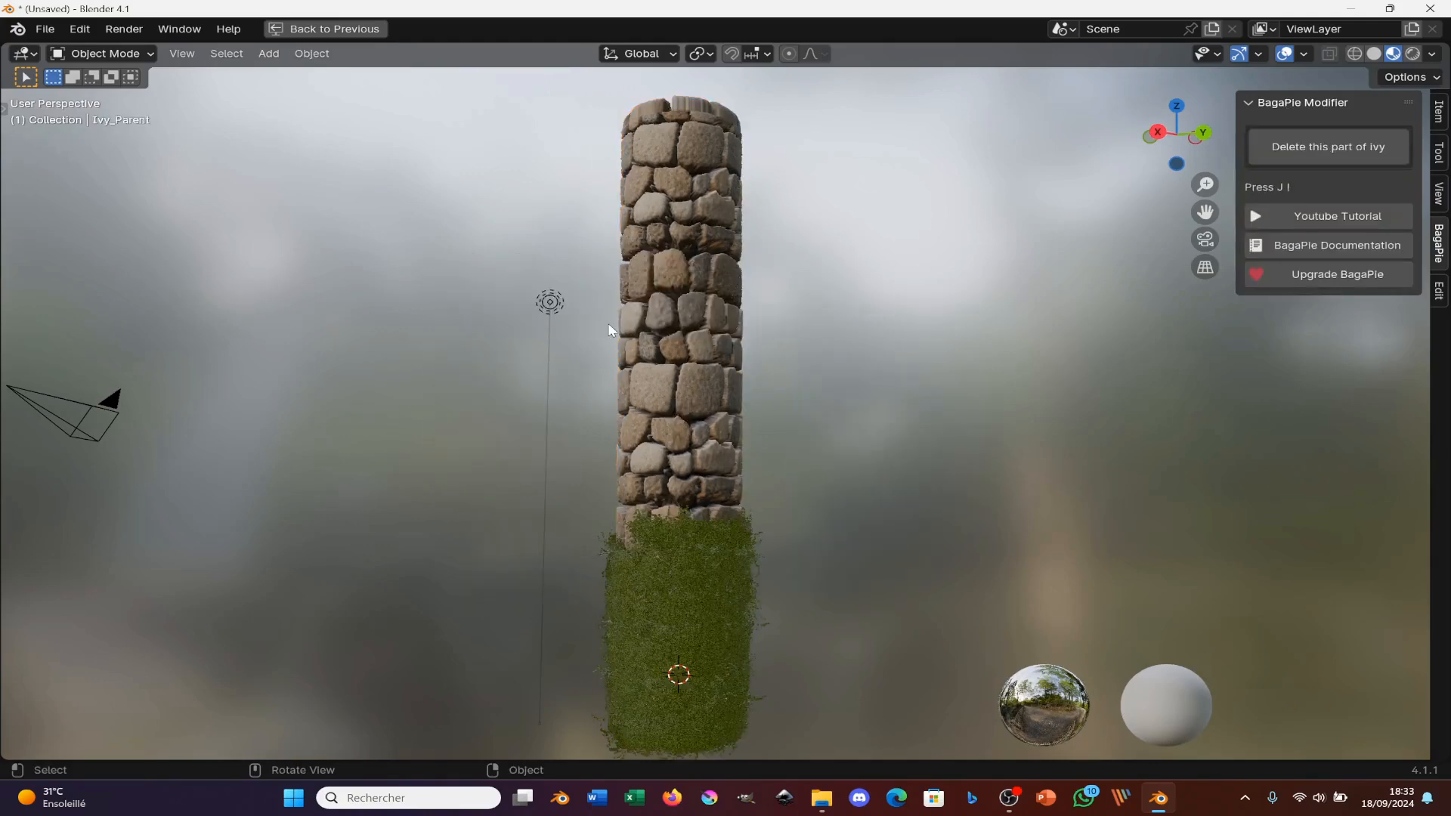
pyautogui.moveTo(774, 580); pyautogui.dragTo(801, 529, button='middle')
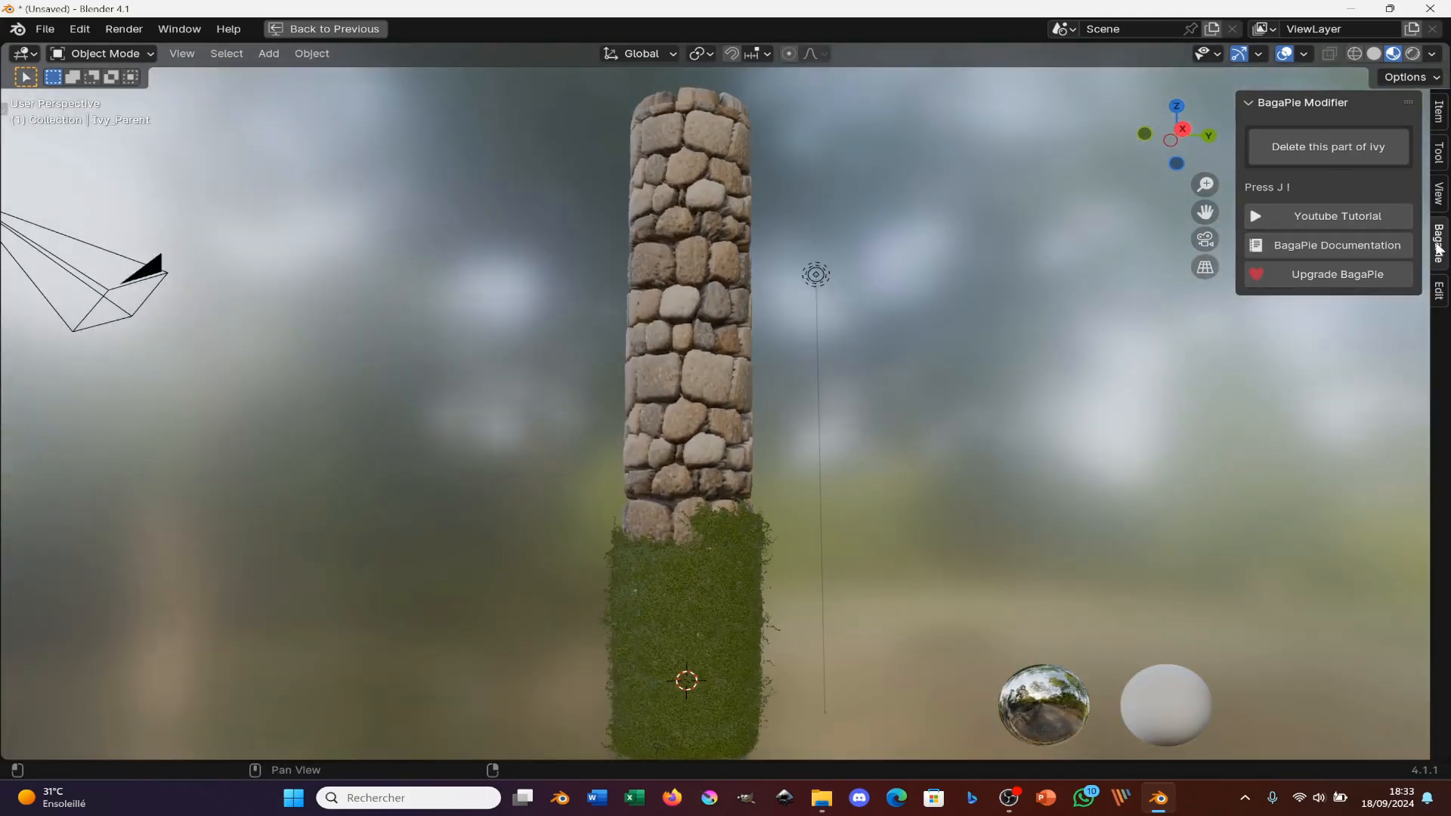
# - Select the ivy on the column and set its density to 35 and its scale to 0.360
pyautogui.click(729, 580)
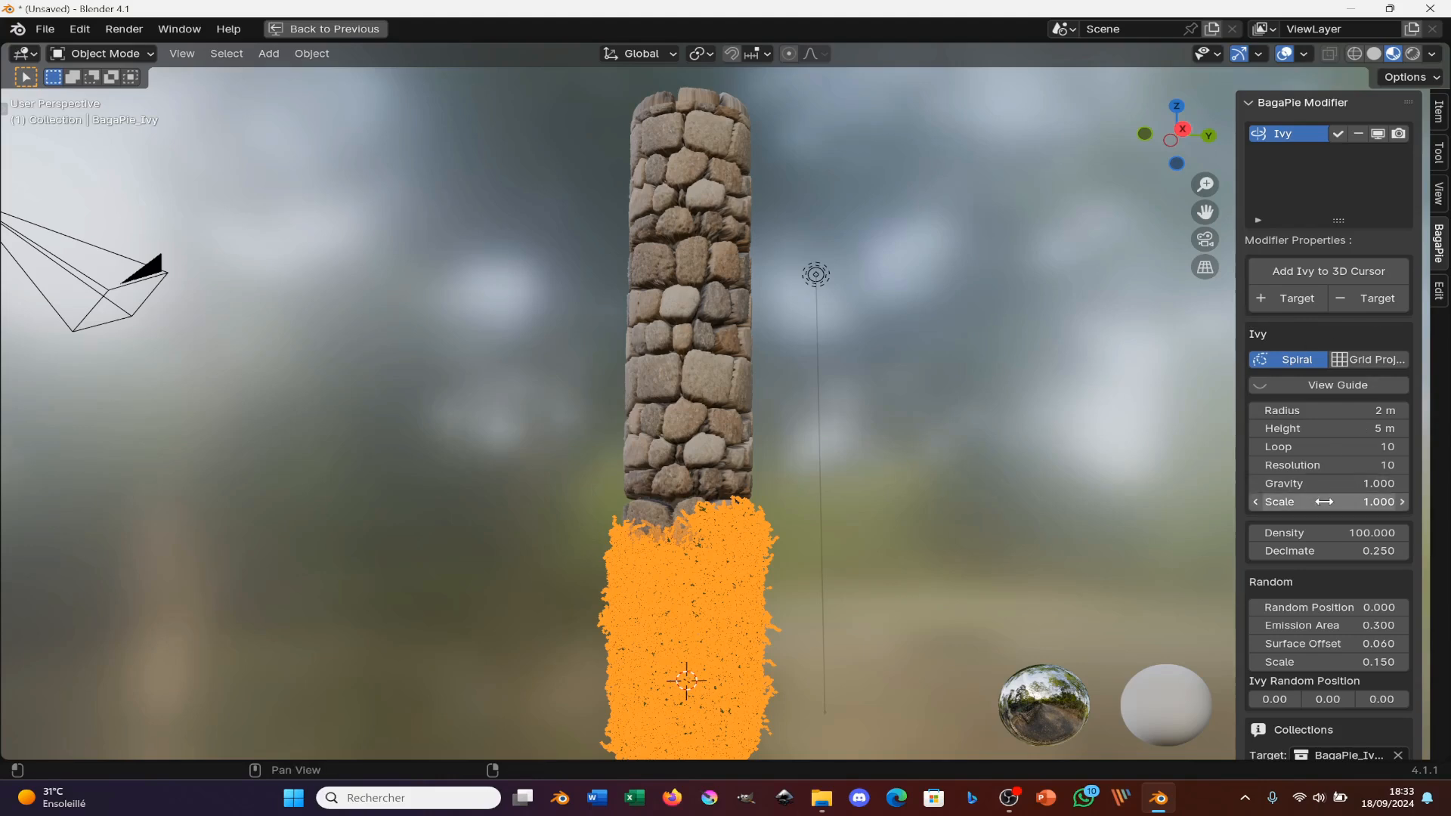
pyautogui.scroll(-3, 1324, 501)
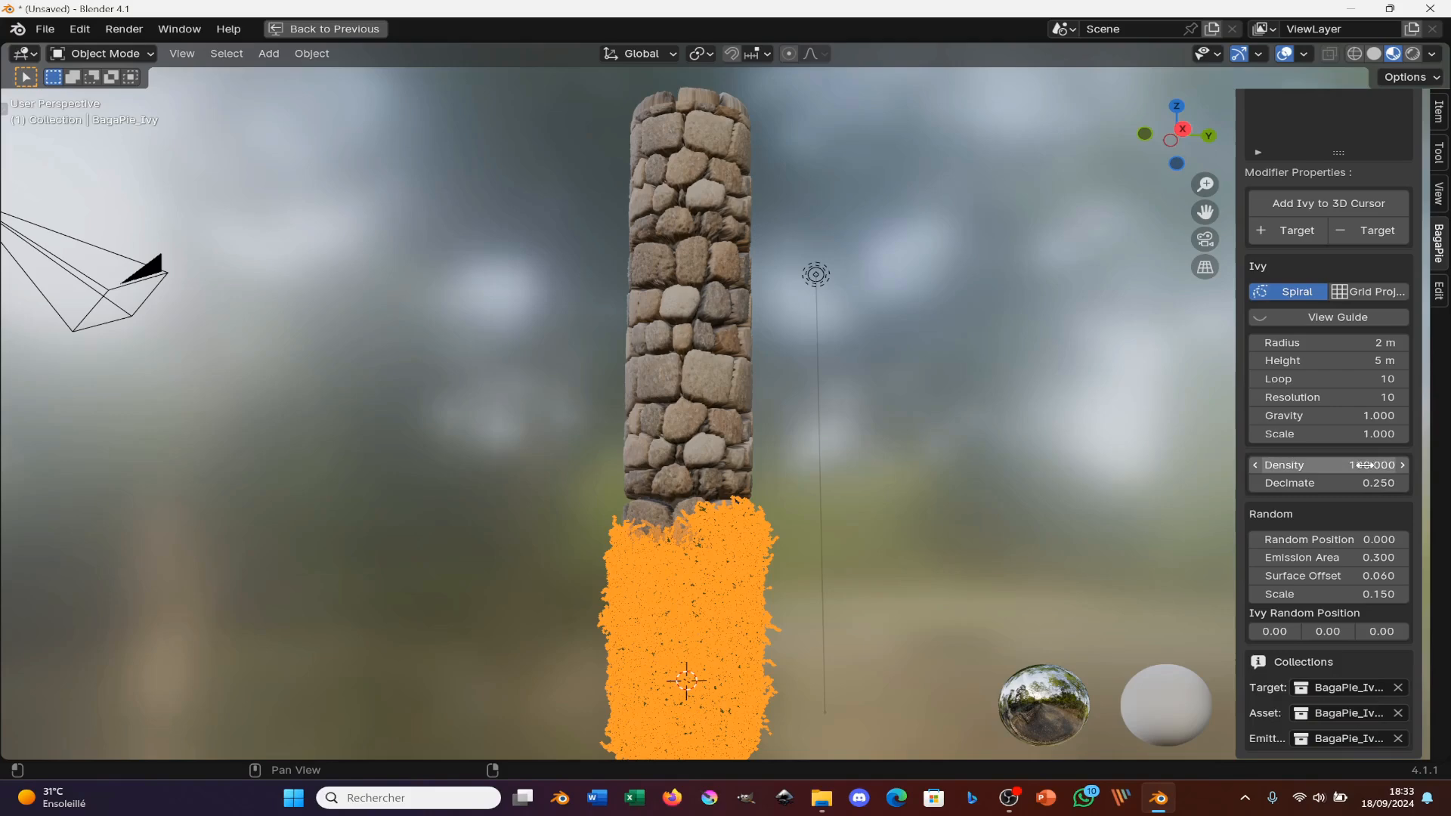
pyautogui.moveTo(1381, 465)
pyautogui.mouseDown()
pyautogui.moveTo(1349, 465)
pyautogui.moveTo(1416, 480)
pyautogui.moveTo(1361, 465)
pyautogui.mouseUp()
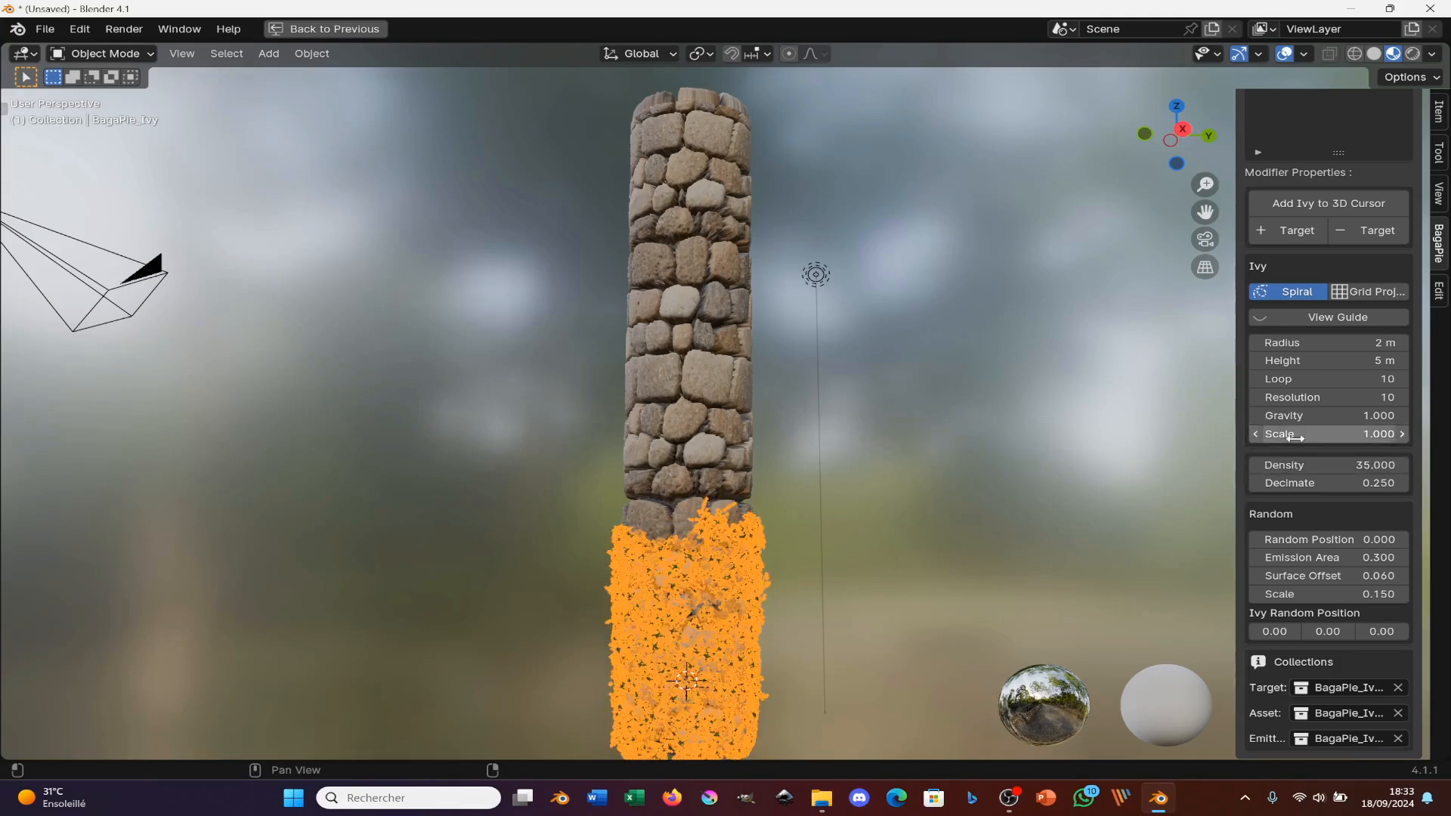
pyautogui.moveTo(1381, 434); pyautogui.dragTo(1361, 434)
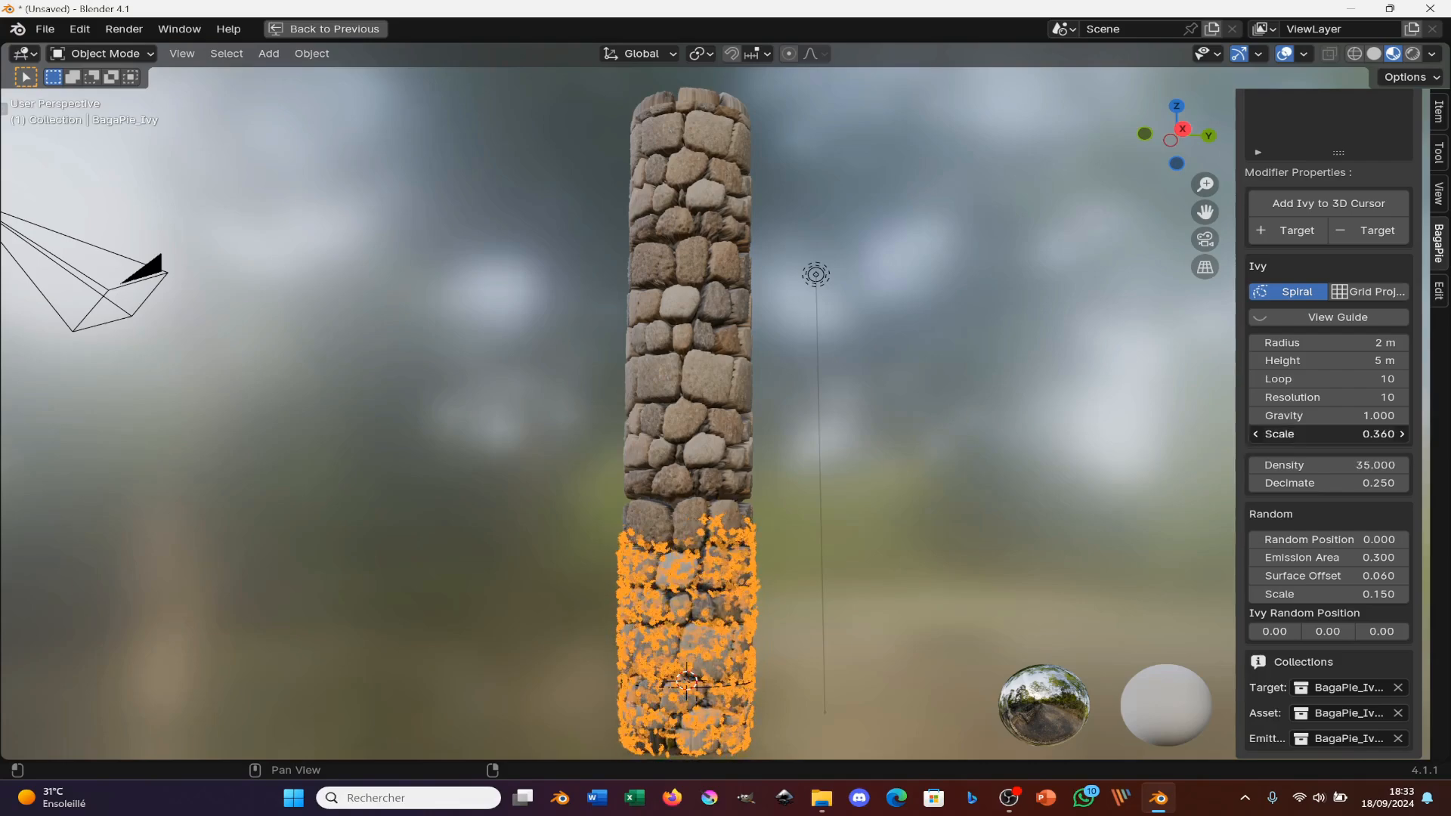
# - Move the ivy about 3 m up the column along the Z axis and view it up close
pyautogui.moveTo(825, 582); pyautogui.dragTo(756, 498, button='middle')
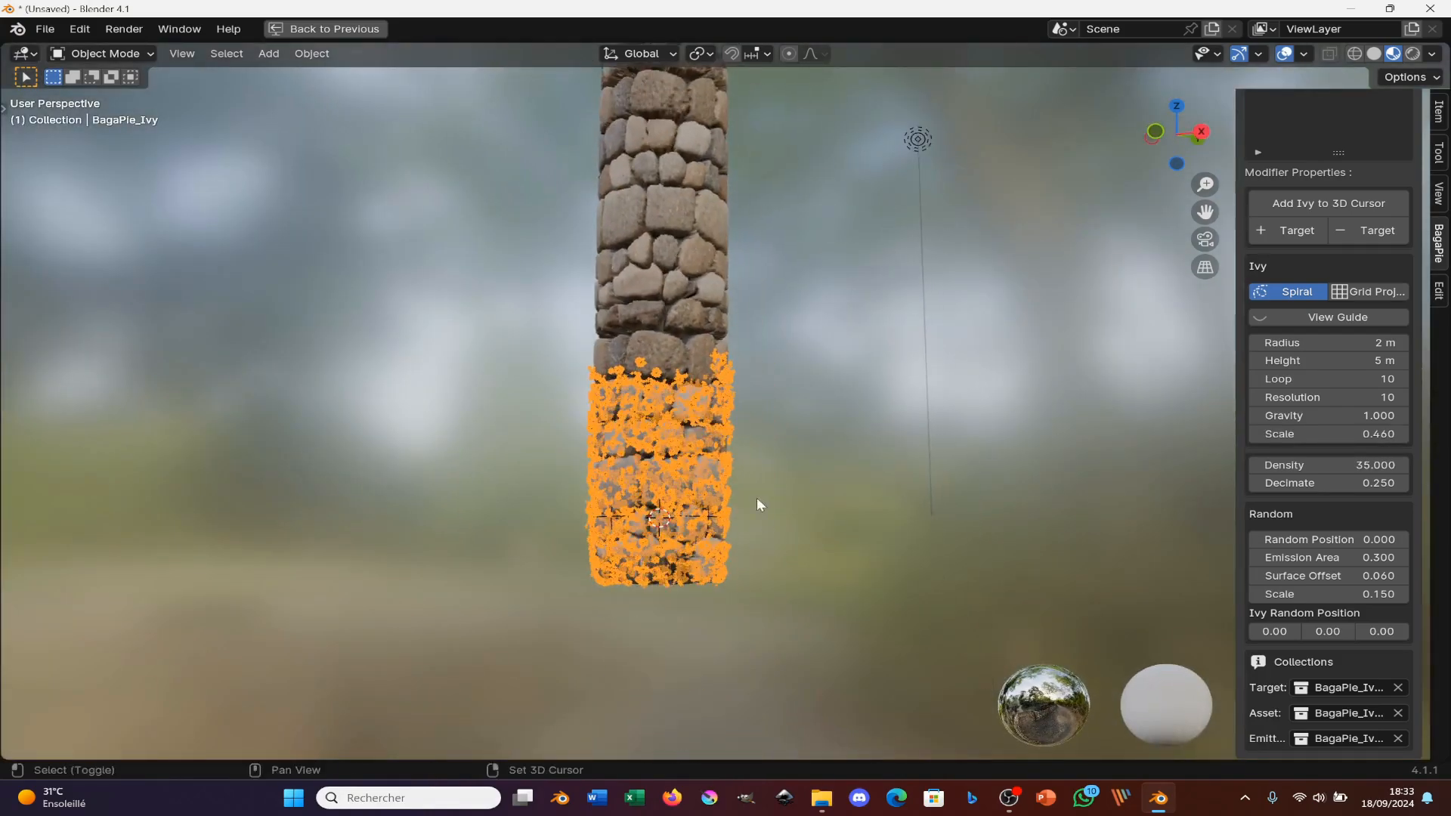
pyautogui.press('g')
pyautogui.press('z')
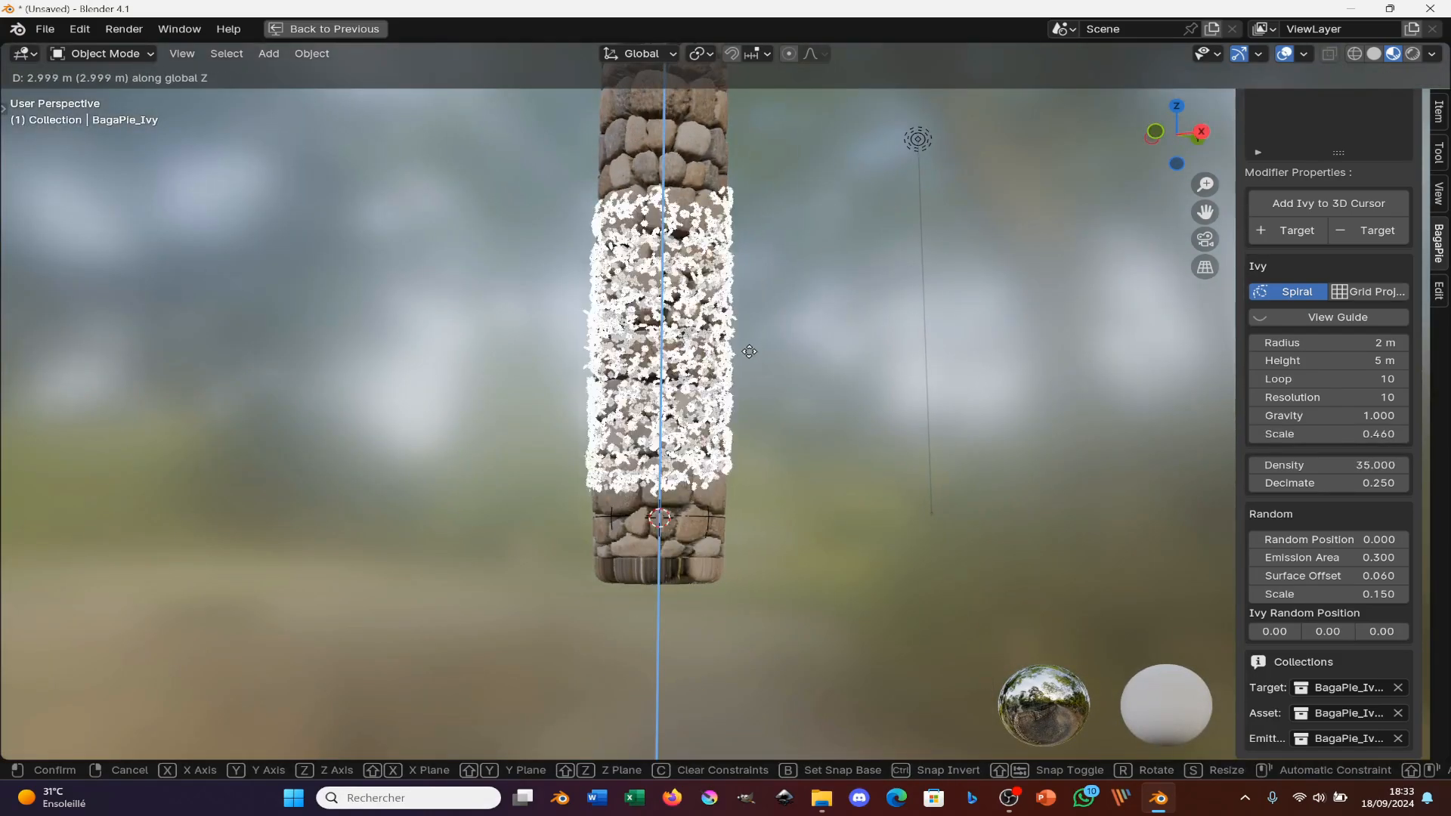
pyautogui.click(749, 347)
pyautogui.moveTo(762, 301); pyautogui.dragTo(907, 355, button='middle')
pyautogui.click(907, 354)
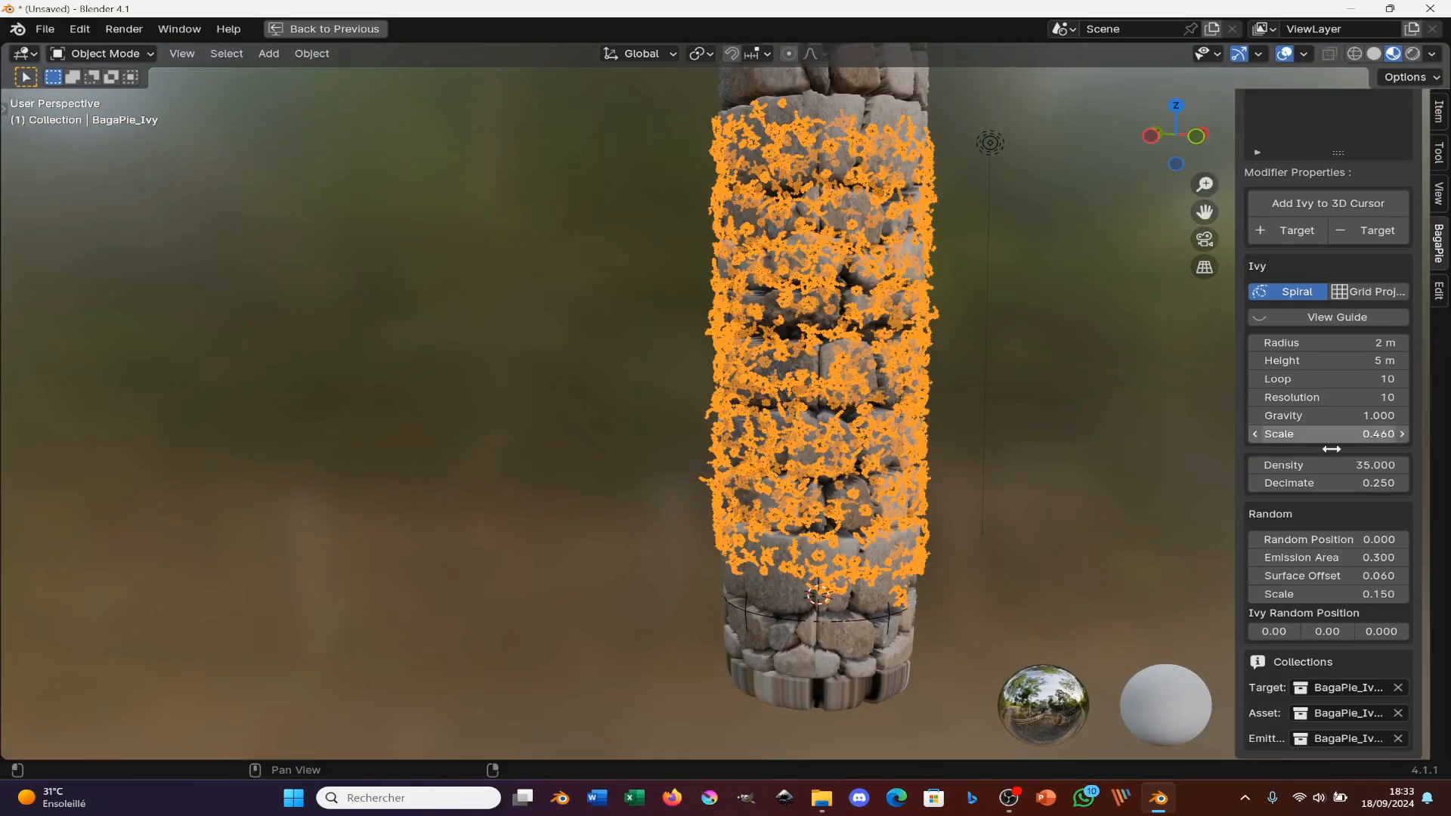
# - Set the ivy's density to 41.790, its scale to 0.770 and its random scale to -0.130
pyautogui.moveTo(1348, 460); pyautogui.dragTo(1413, 460)
pyautogui.click(1058, 379)
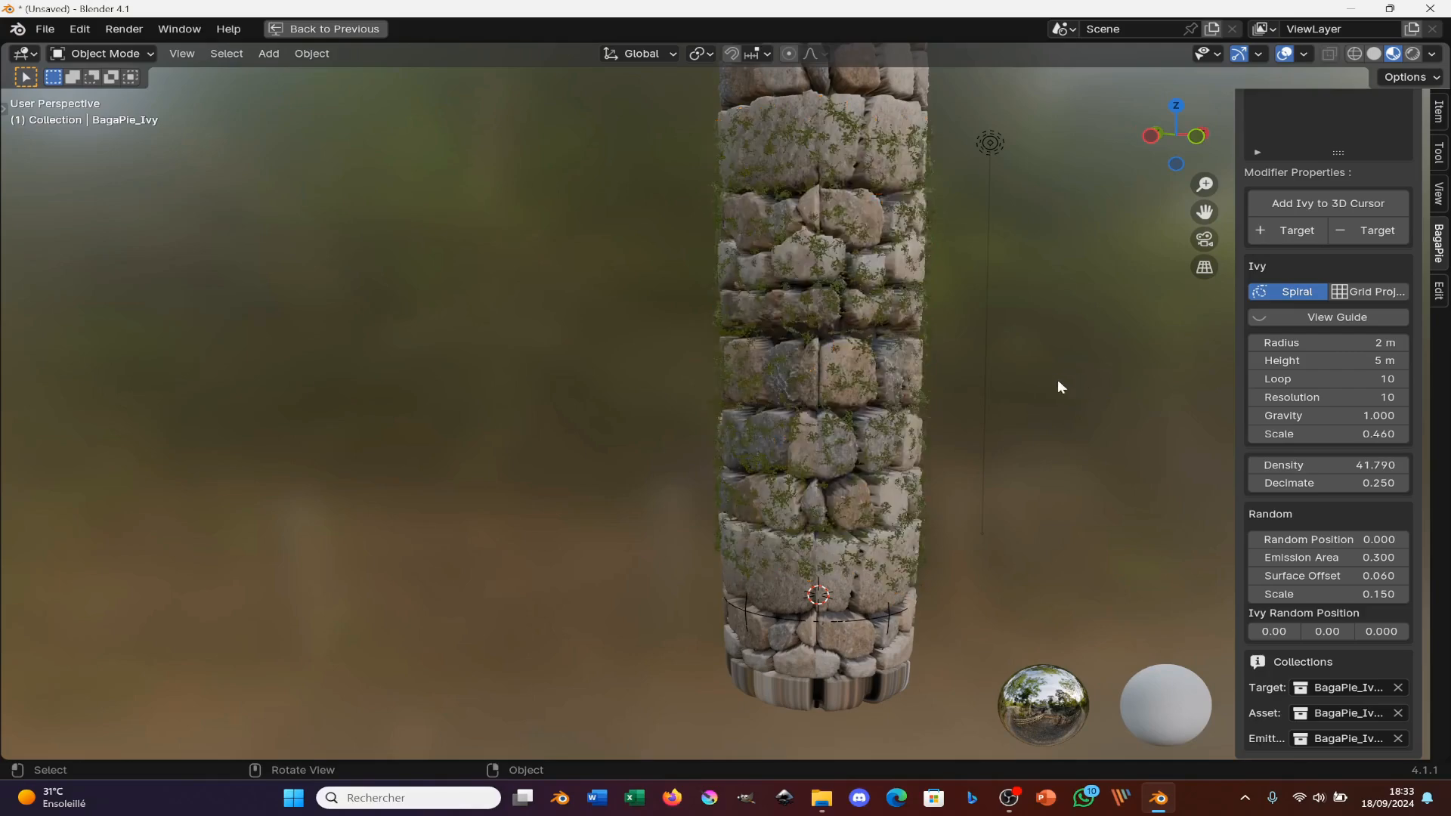
pyautogui.moveTo(1058, 379); pyautogui.dragTo(897, 359, button='middle')
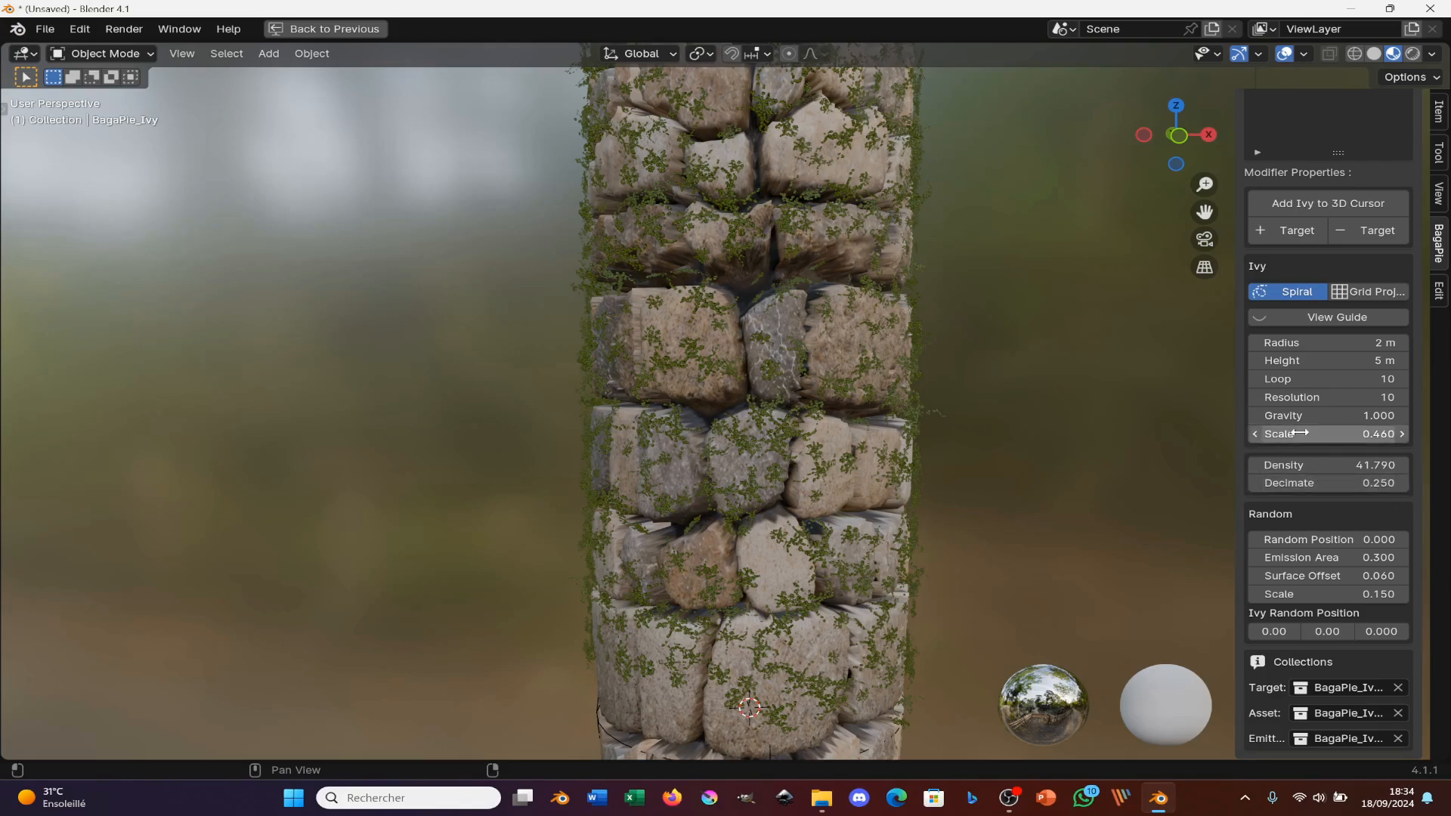
pyautogui.moveTo(1328, 434); pyautogui.dragTo(1428, 434)
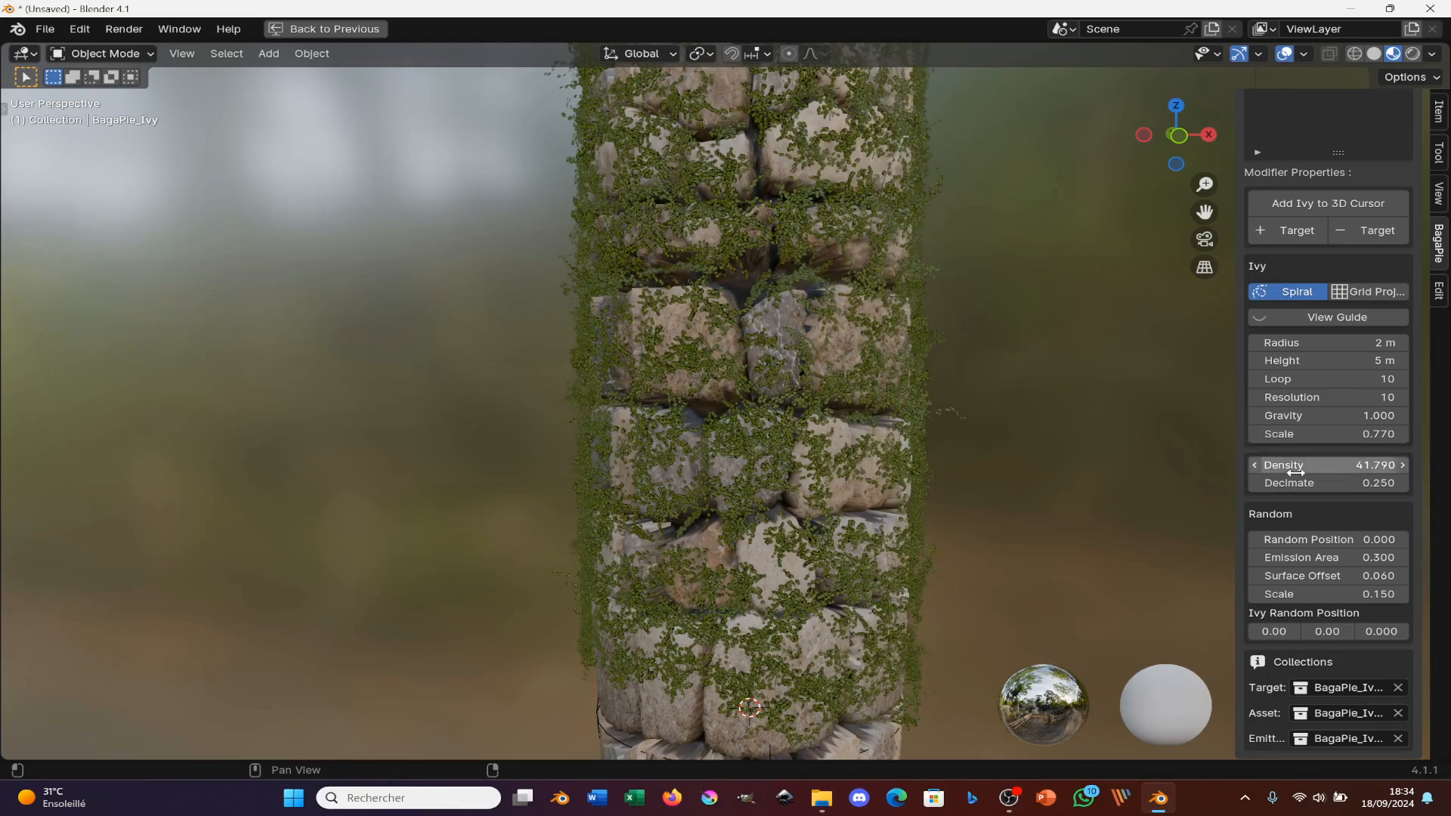
pyautogui.scroll(-2, 1169, 535)
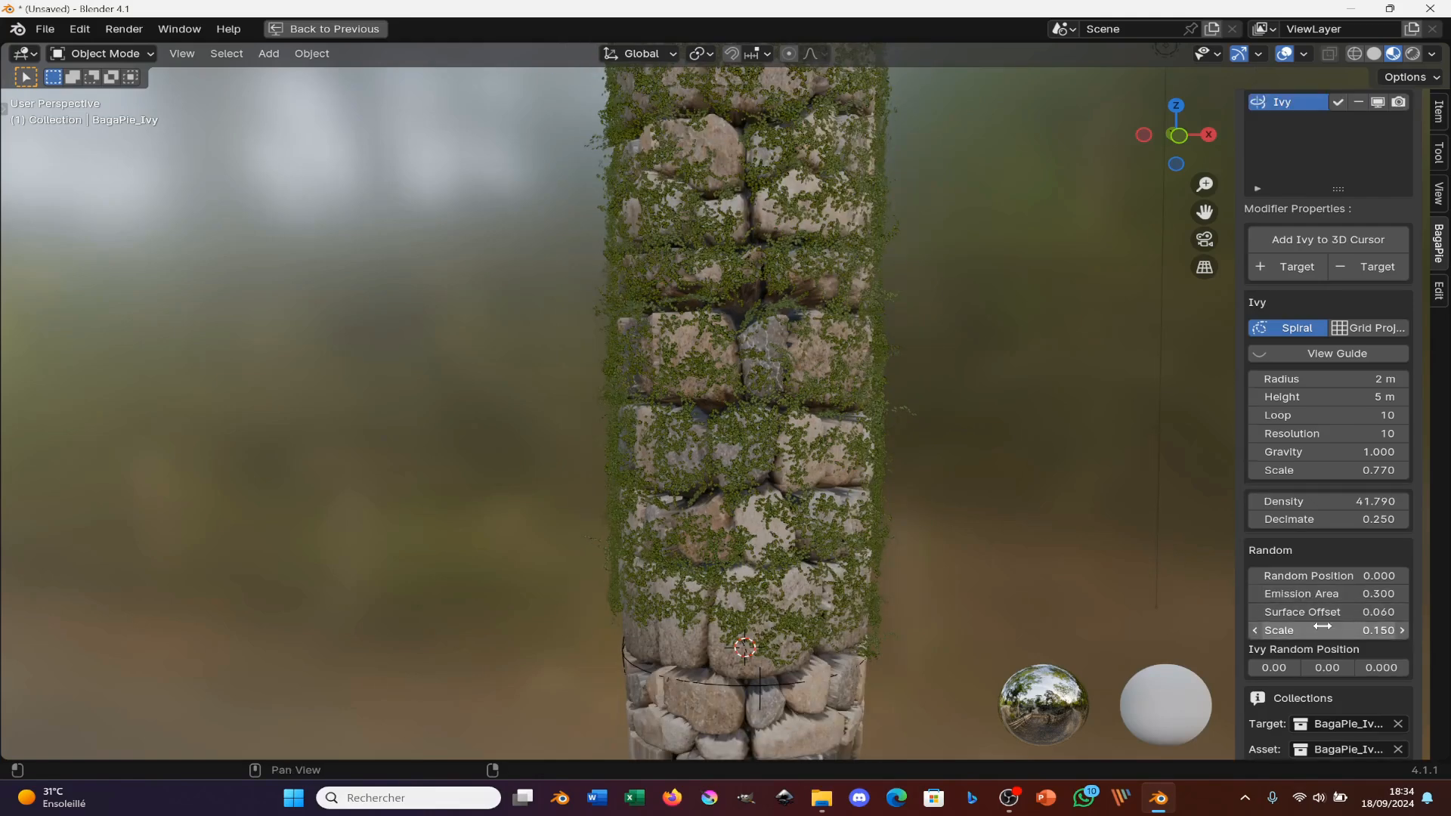
pyautogui.moveTo(1328, 631); pyautogui.dragTo(1292, 630)
# - Preview the ivy-covered column in rendered shading and check it up close
pyautogui.scroll(-2, 909, 375)
pyautogui.moveTo(910, 375)
pyautogui.mouseDown(button='middle')
pyautogui.moveTo(1113, 376)
pyautogui.moveTo(797, 390)
pyautogui.moveTo(909, 348)
pyautogui.moveTo(703, 337)
pyautogui.moveTo(844, 332)
pyautogui.moveTo(905, 361)
pyautogui.mouseUp(button='middle')
pyautogui.scroll(2, 866, 336)
pyautogui.press('z')
pyautogui.click(888, 261)
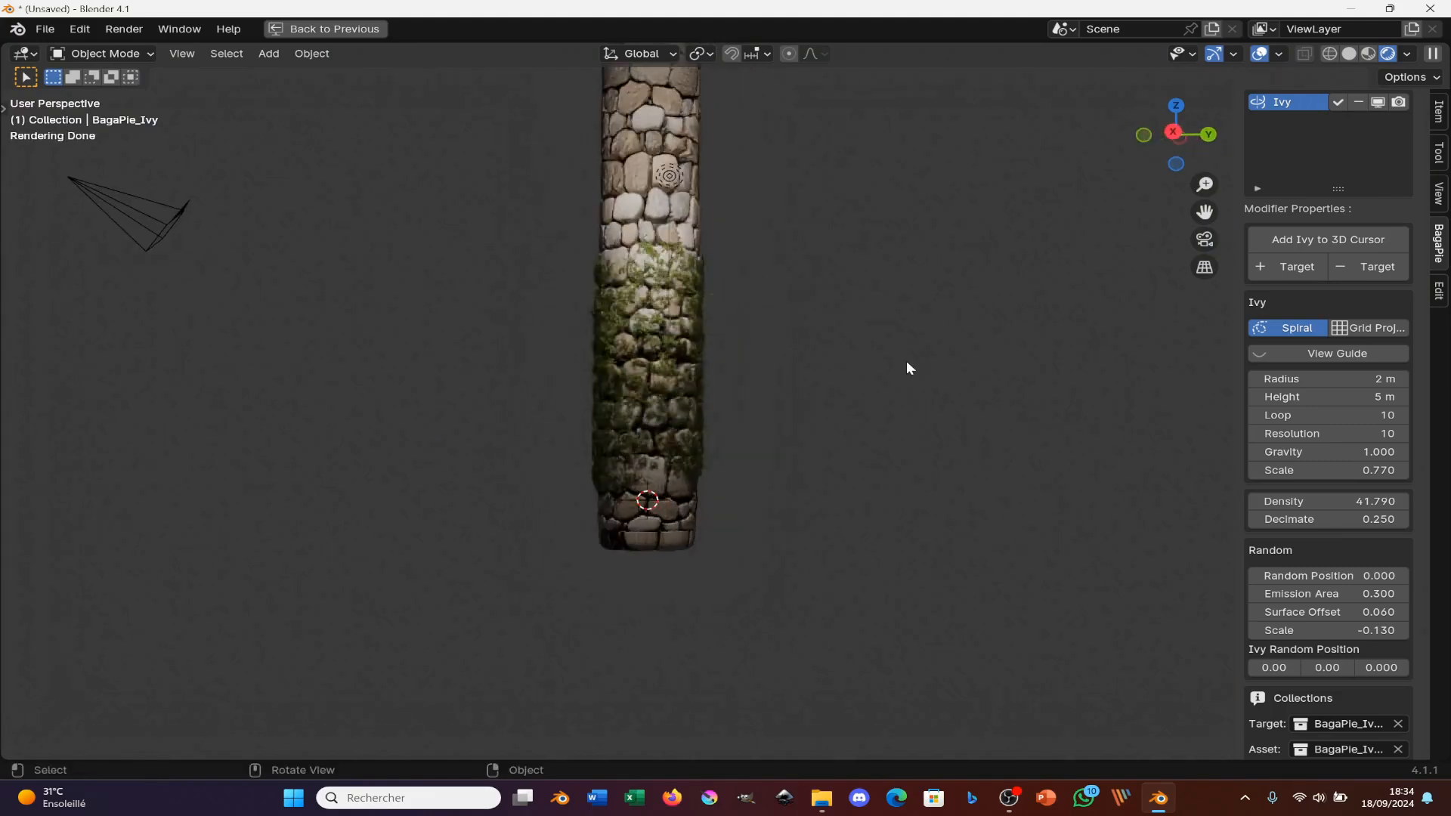
pyautogui.scroll(3, 905, 363)
pyautogui.middleClick(746, 402)
pyautogui.scroll(-3, 684, 484)
# - Add a plane at the tower's base, scale it to about 1.56 times its size, and switch to solid shading
pyautogui.hotkey('shift', 'a')
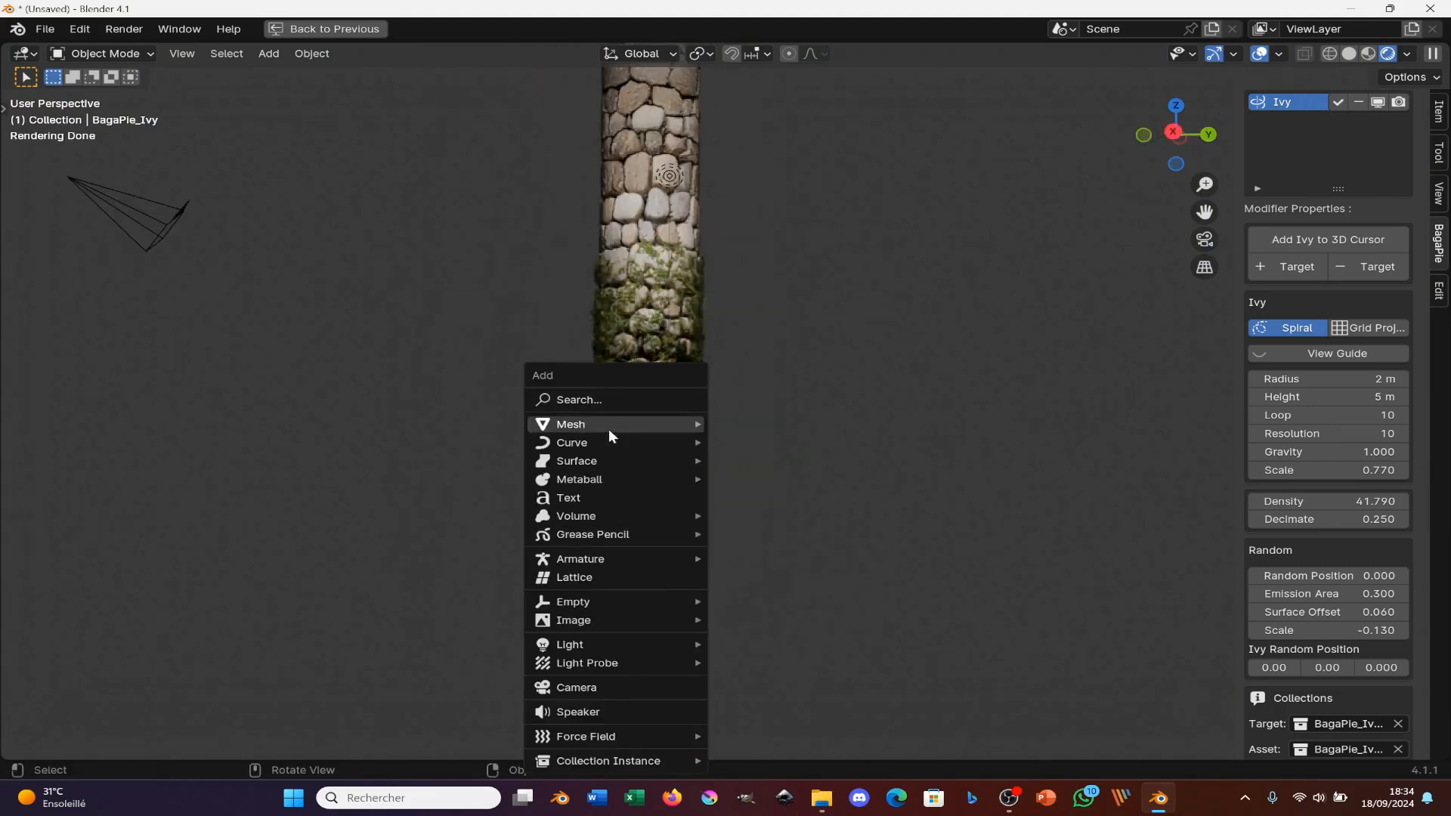
pyautogui.moveTo(610, 428)
pyautogui.click(765, 424)
pyautogui.press('s')
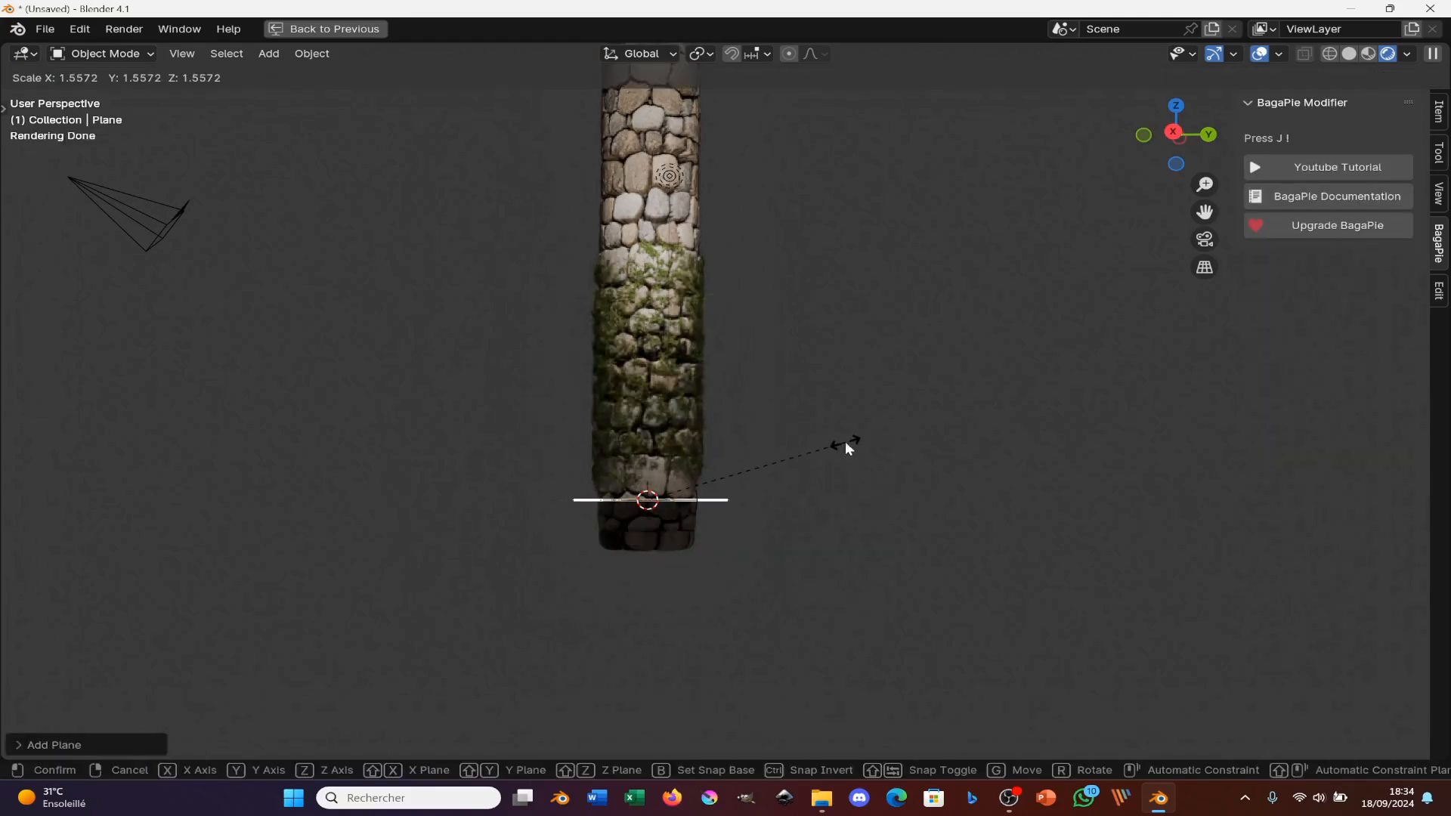
pyautogui.click(846, 446)
pyautogui.moveTo(801, 446); pyautogui.dragTo(673, 513, button='middle')
pyautogui.click(1349, 54)
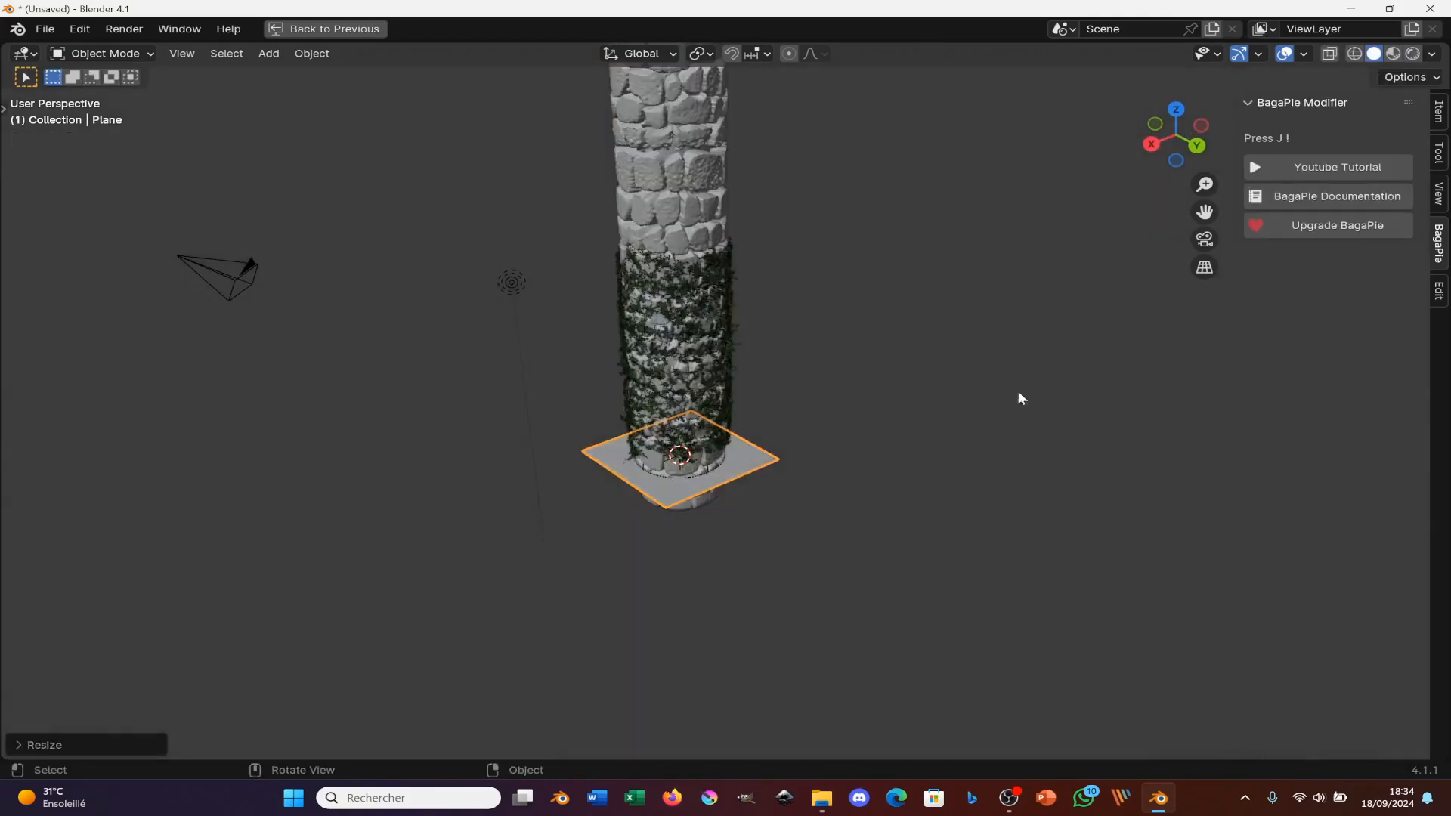
pyautogui.moveTo(1016, 398); pyautogui.dragTo(807, 451, button='middle')
# - Restore the full workspace layout and add an Ocean modifier to the plane
pyautogui.hotkey('ctrl', 'space')
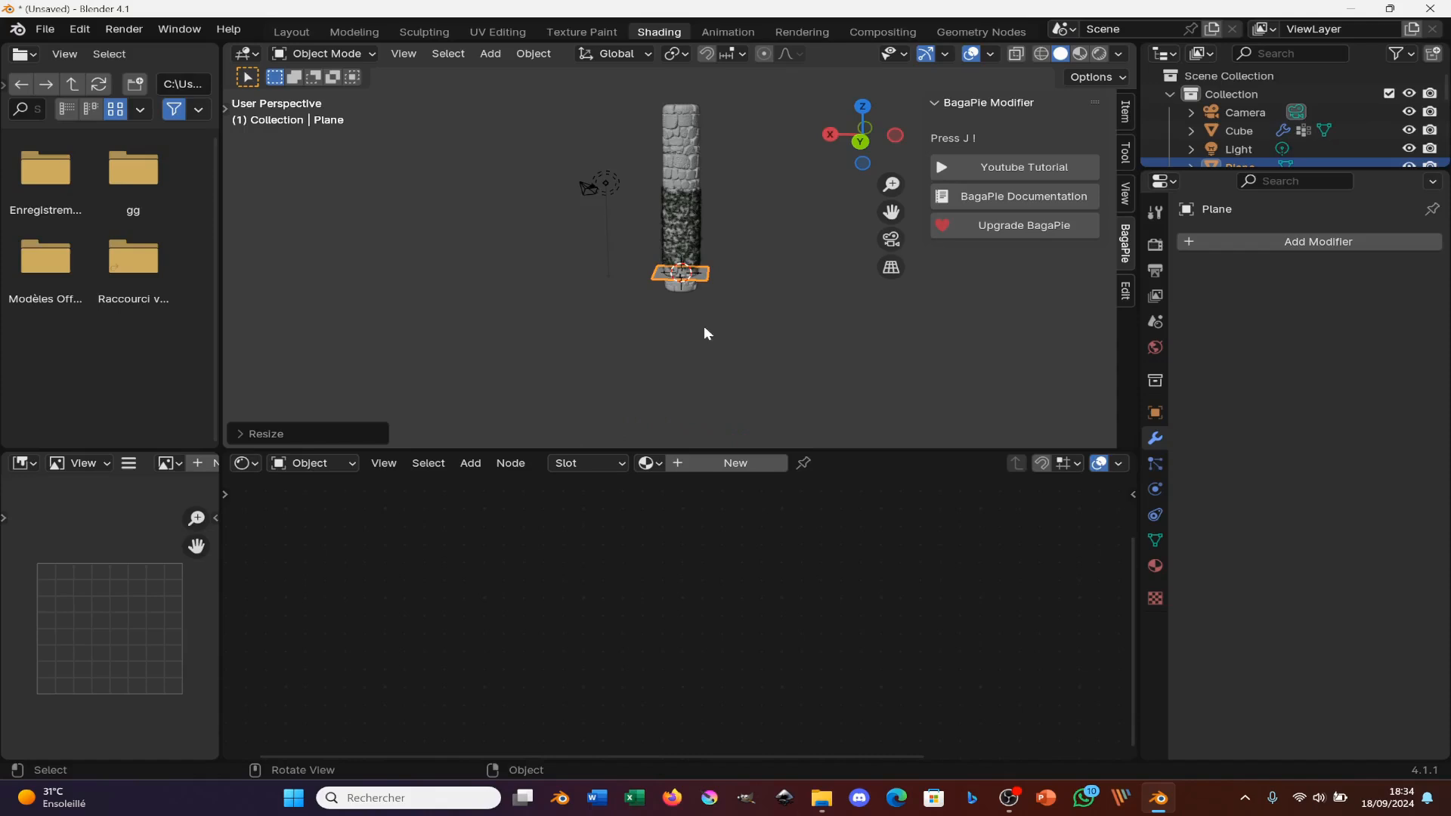
pyautogui.moveTo(706, 328); pyautogui.dragTo(745, 311, button='middle')
pyautogui.click(1312, 240)
pyautogui.moveTo(1310, 246)
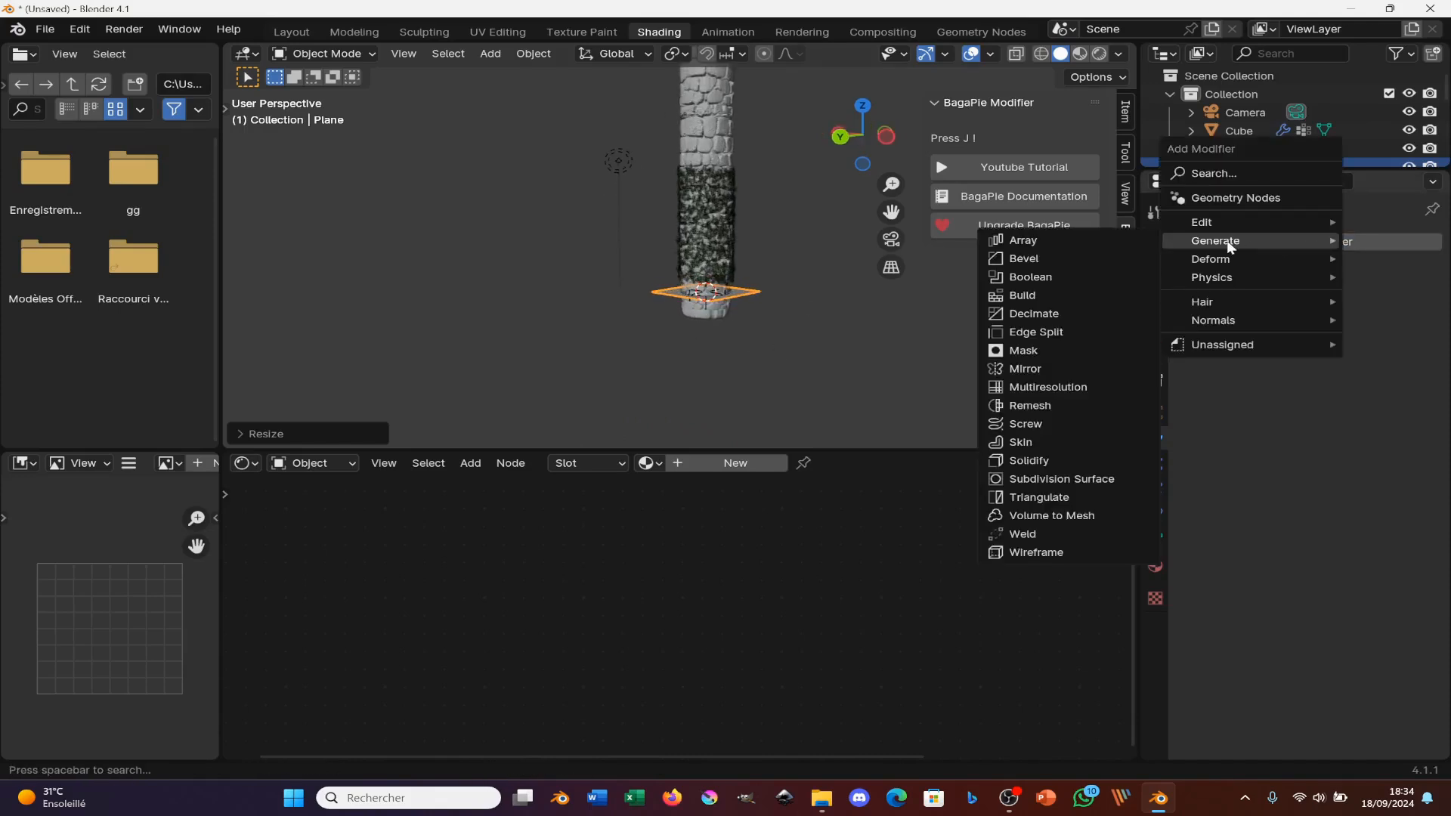
pyautogui.moveTo(1221, 286)
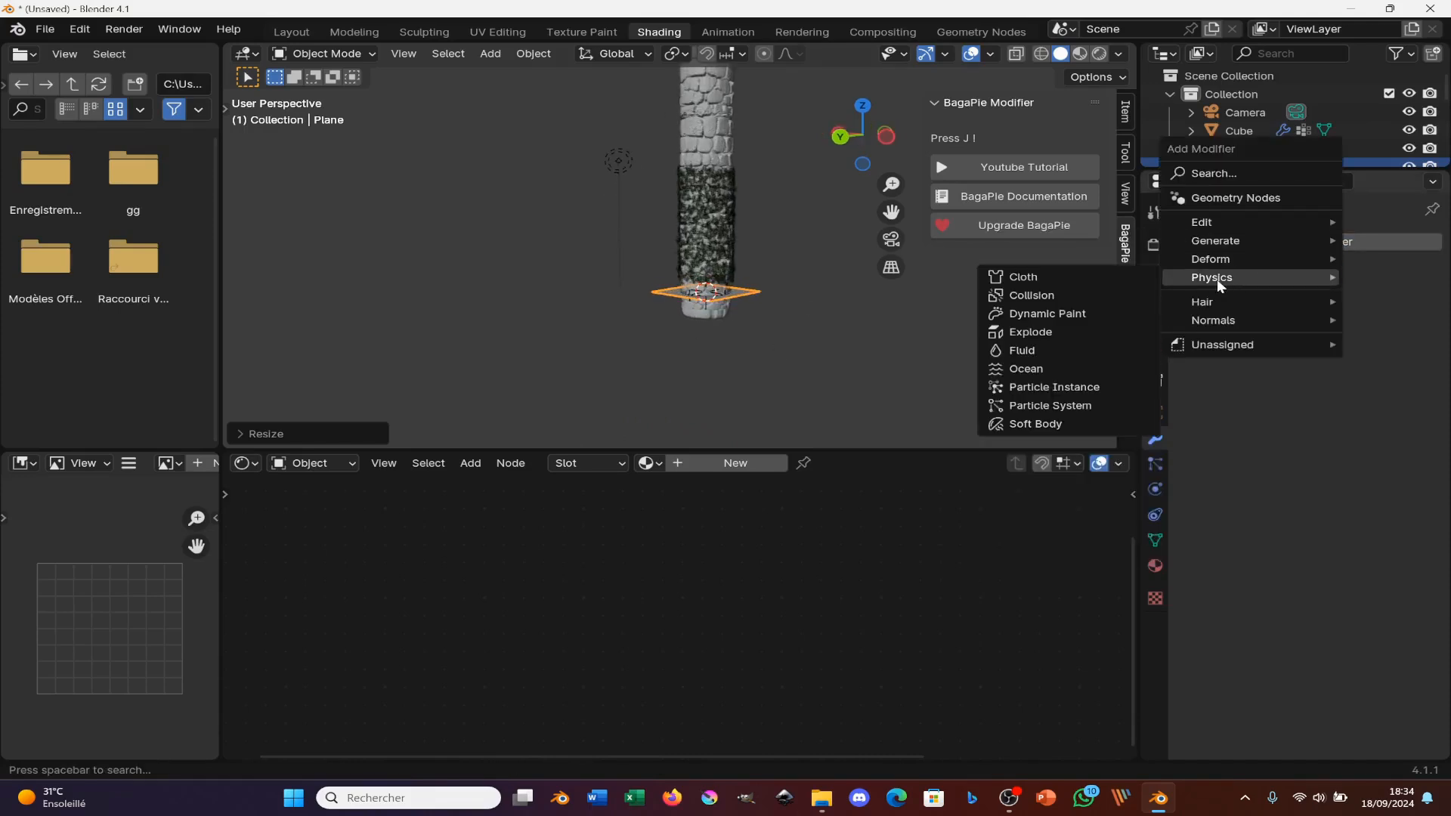
pyautogui.click(1038, 370)
# - Scale down the ocean plane so that its waves surround the base of the tower
pyautogui.scroll(-3, 831, 363)
pyautogui.press('s')
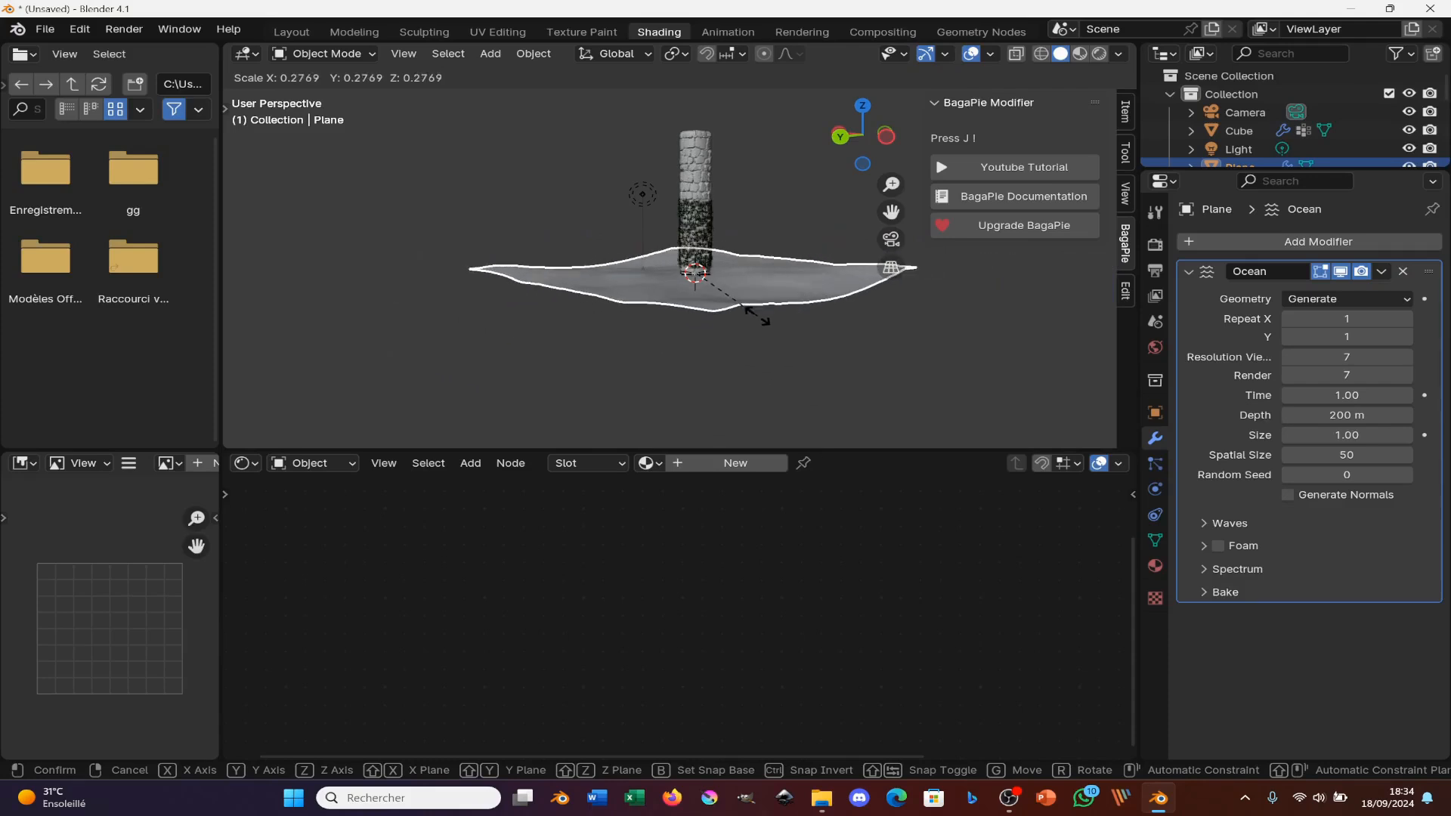
pyautogui.click(786, 329)
pyautogui.scroll(3, 791, 331)
# - Align the camera to a low view of the tower and lower it to about 0.73 m on Z
pyautogui.moveTo(779, 333); pyautogui.dragTo(701, 336, button='middle')
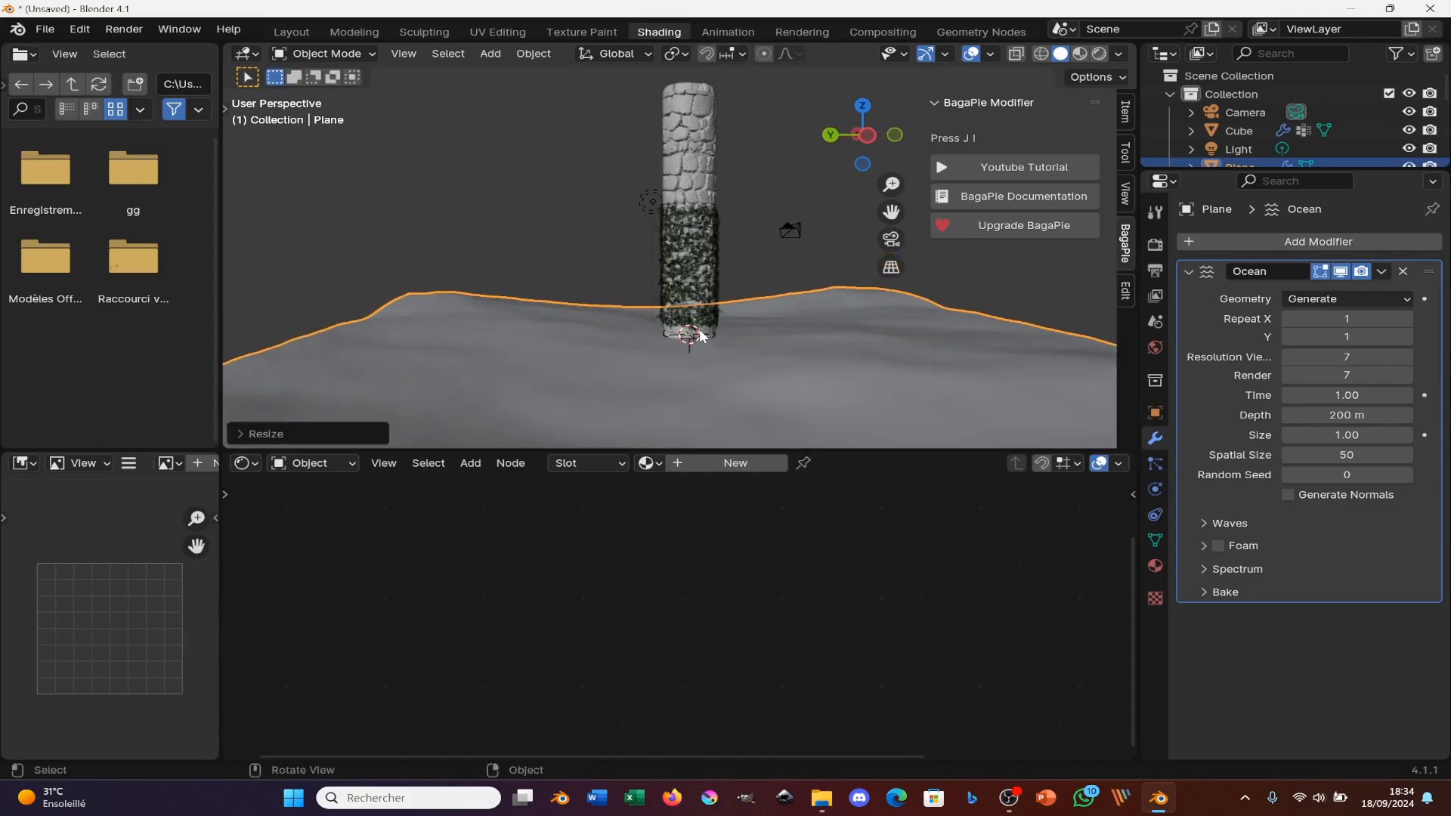
pyautogui.scroll(3, 708, 309)
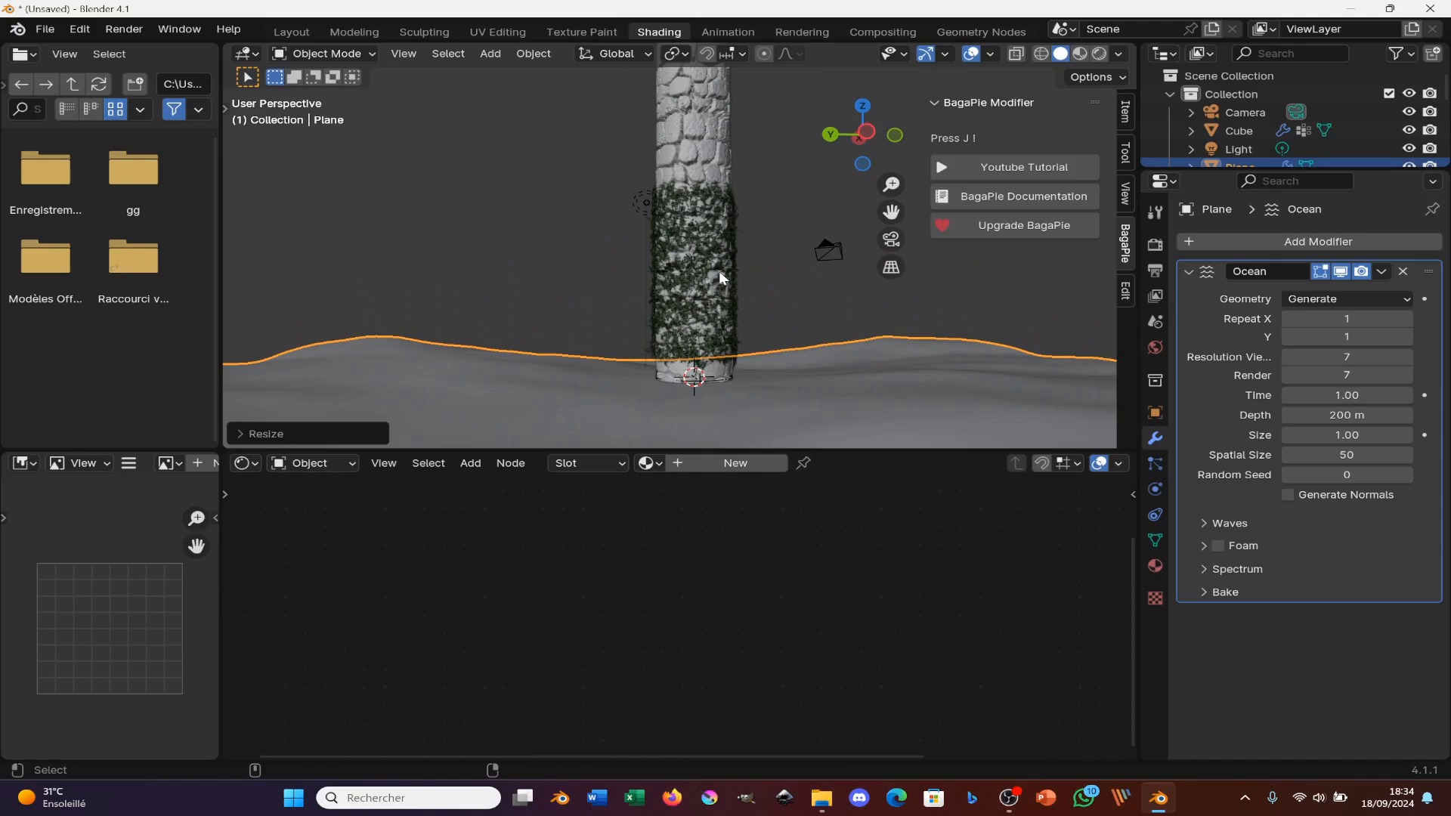
pyautogui.press('ctrl+alt+KP_0')
pyautogui.click(770, 132)
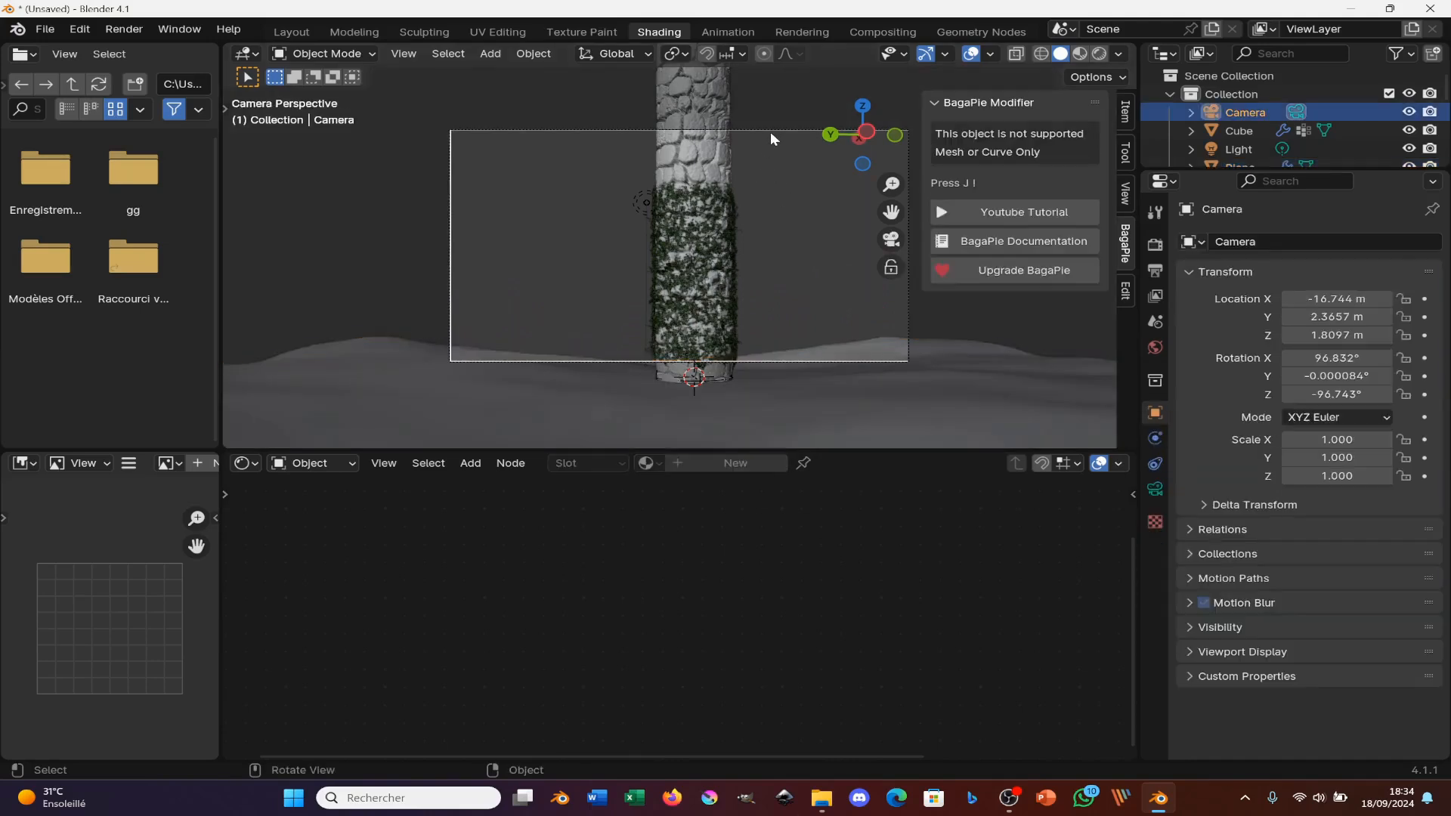
pyautogui.press('g')
pyautogui.press('z')
pyautogui.click(786, 237)
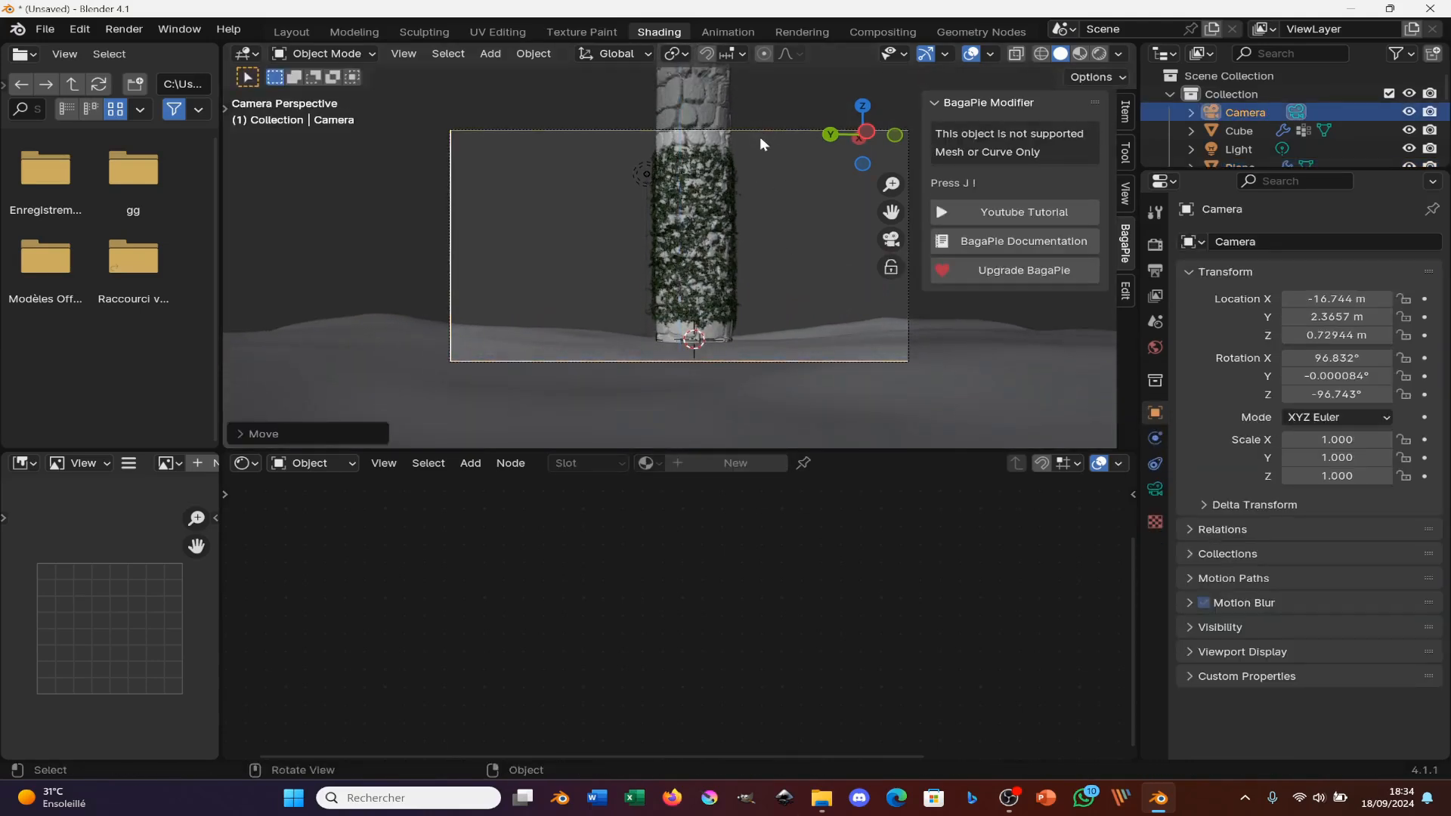
# - Tilt the camera up to an X rotation of about 114.6° and lower it to about -0.84 m on Z
pyautogui.press('r')
pyautogui.press('r')
pyautogui.click(785, 190)
pyautogui.press('g')
pyautogui.press('z')
pyautogui.click(800, 344)
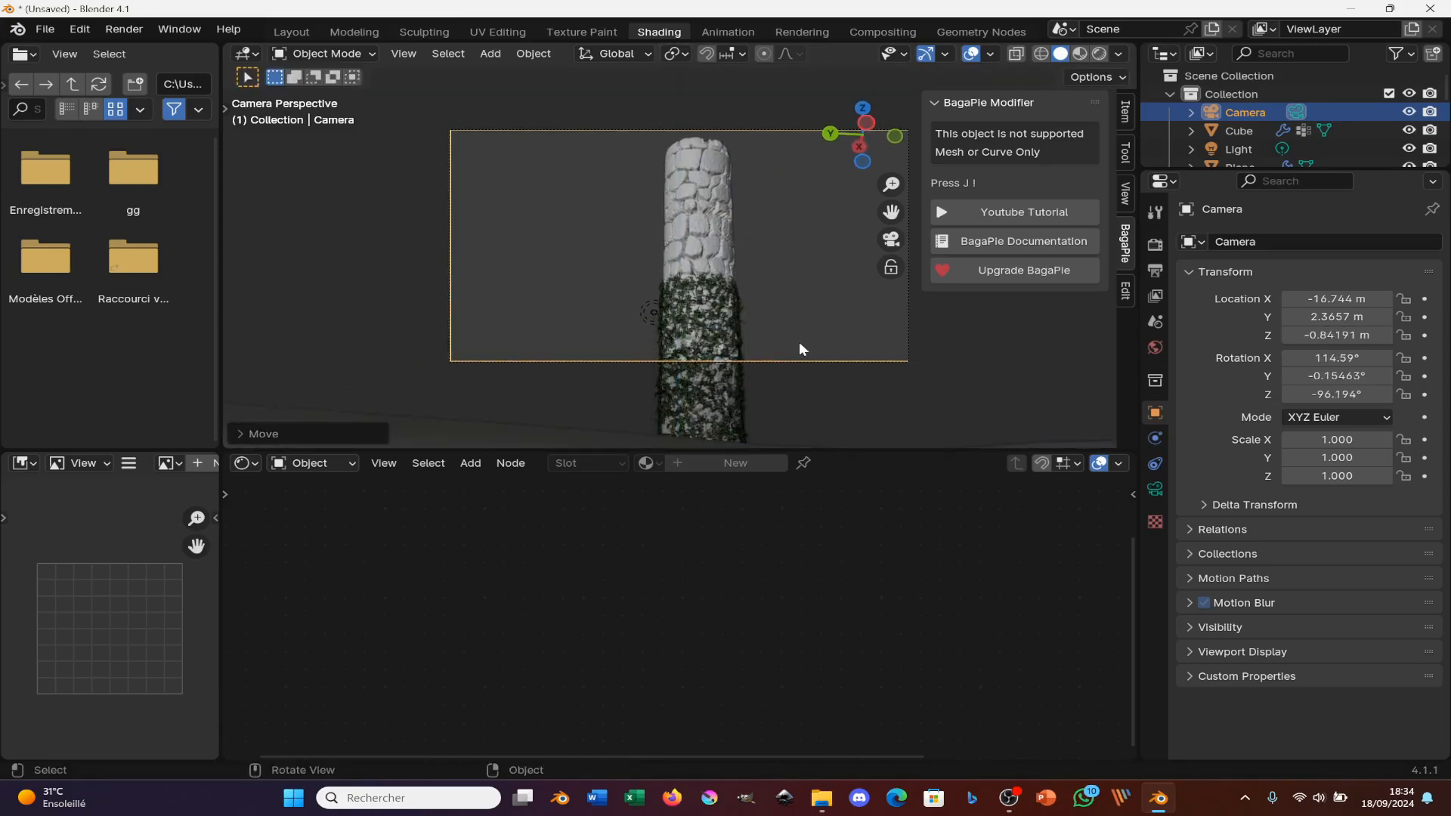
# - Rotate the camera down to an X rotation of about 105.9° and check the framing through it
pyautogui.press('r')
pyautogui.press('r')
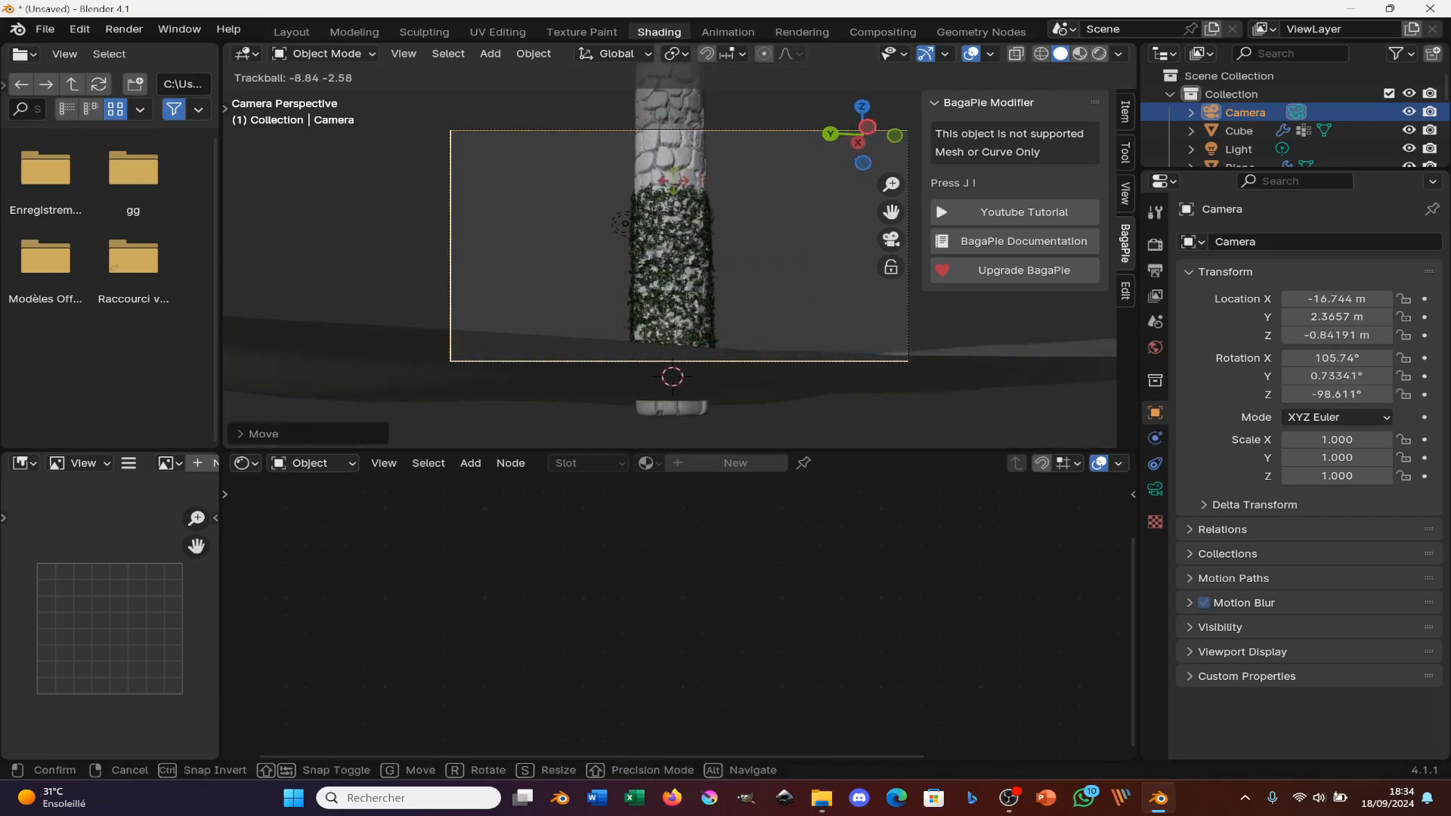
pyautogui.click(766, 259)
pyautogui.moveTo(766, 259); pyautogui.dragTo(779, 273, button='middle')
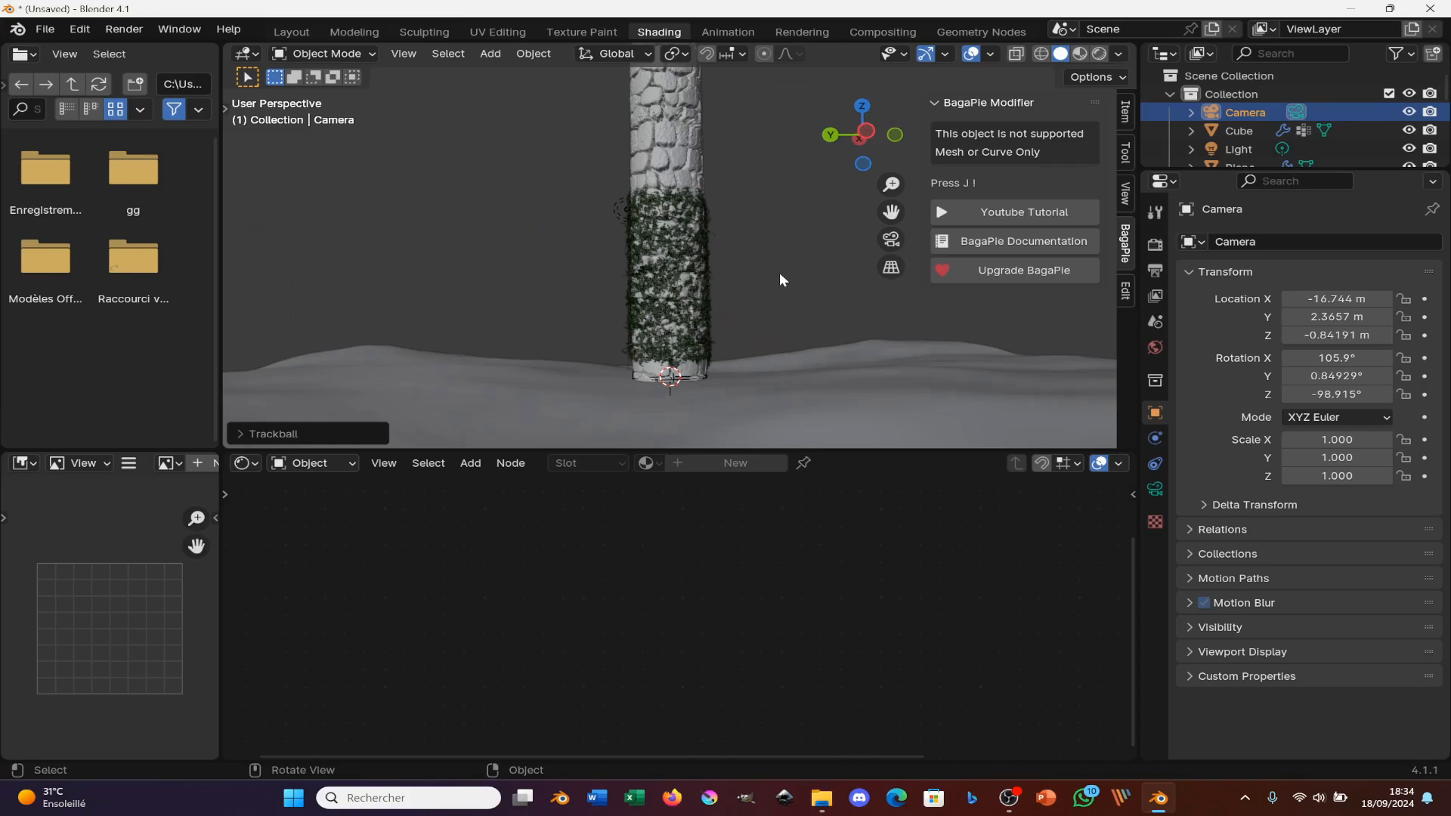
pyautogui.press('KP_0')
# - Raise the camera to about -0.04 m on Z and rotate it to about 99.5° on X
pyautogui.press('g')
pyautogui.press('z')
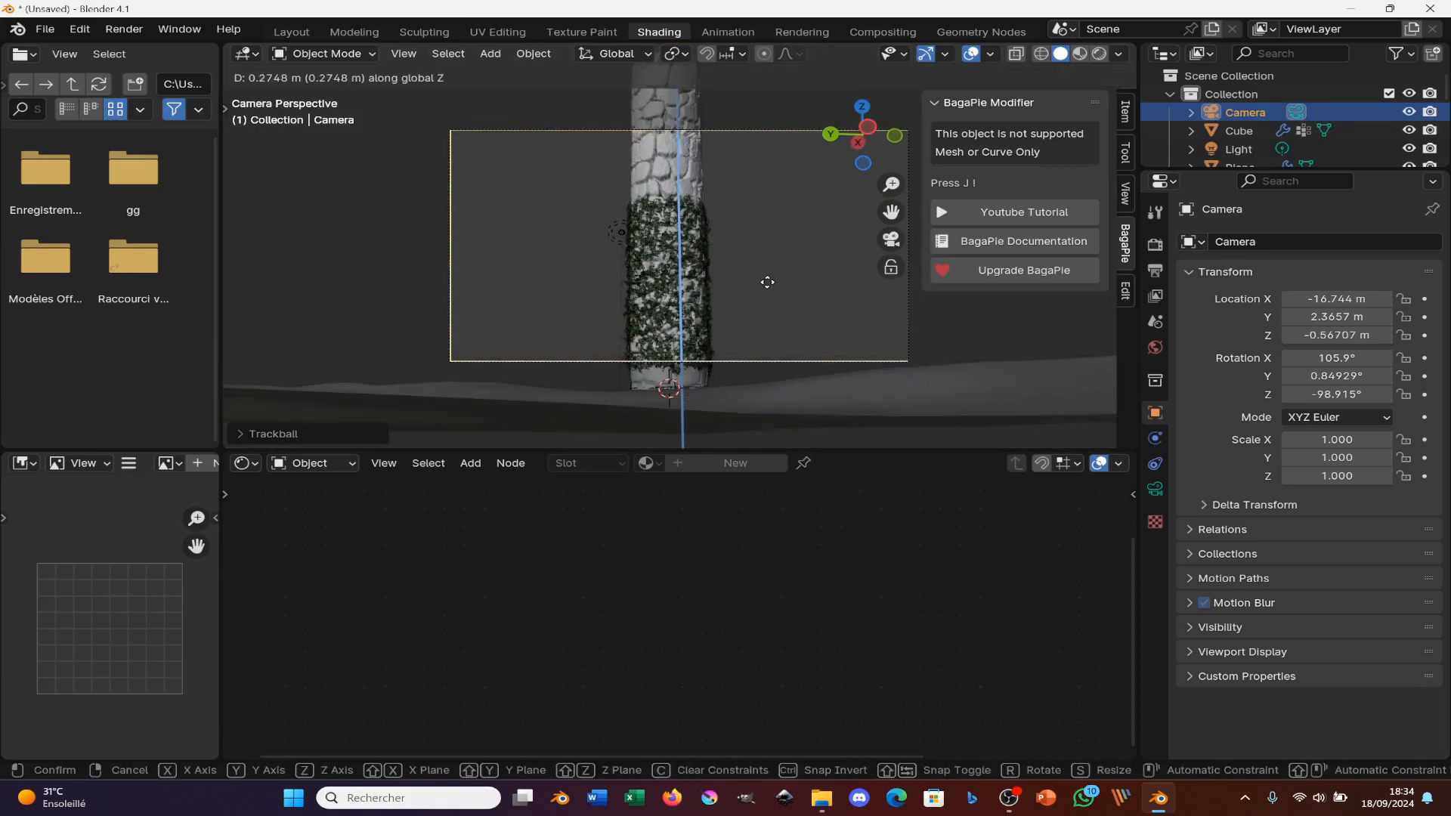
pyautogui.click(770, 243)
pyautogui.press('r')
pyautogui.press('r')
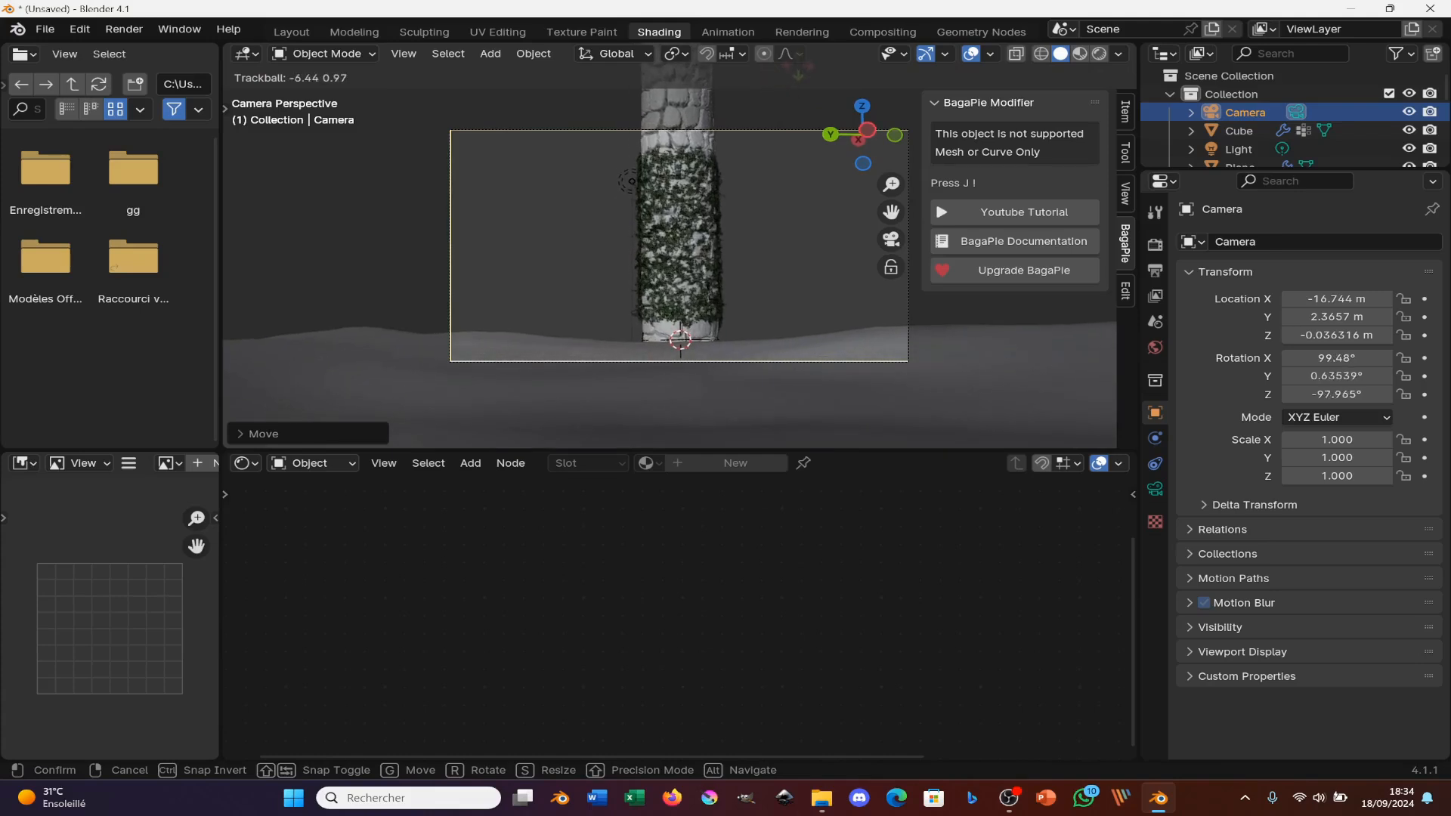
pyautogui.click(705, 125)
# - Select the ocean plane and go to frame 0 in the Layout workspace with an enlarged timeline
pyautogui.click(691, 108)
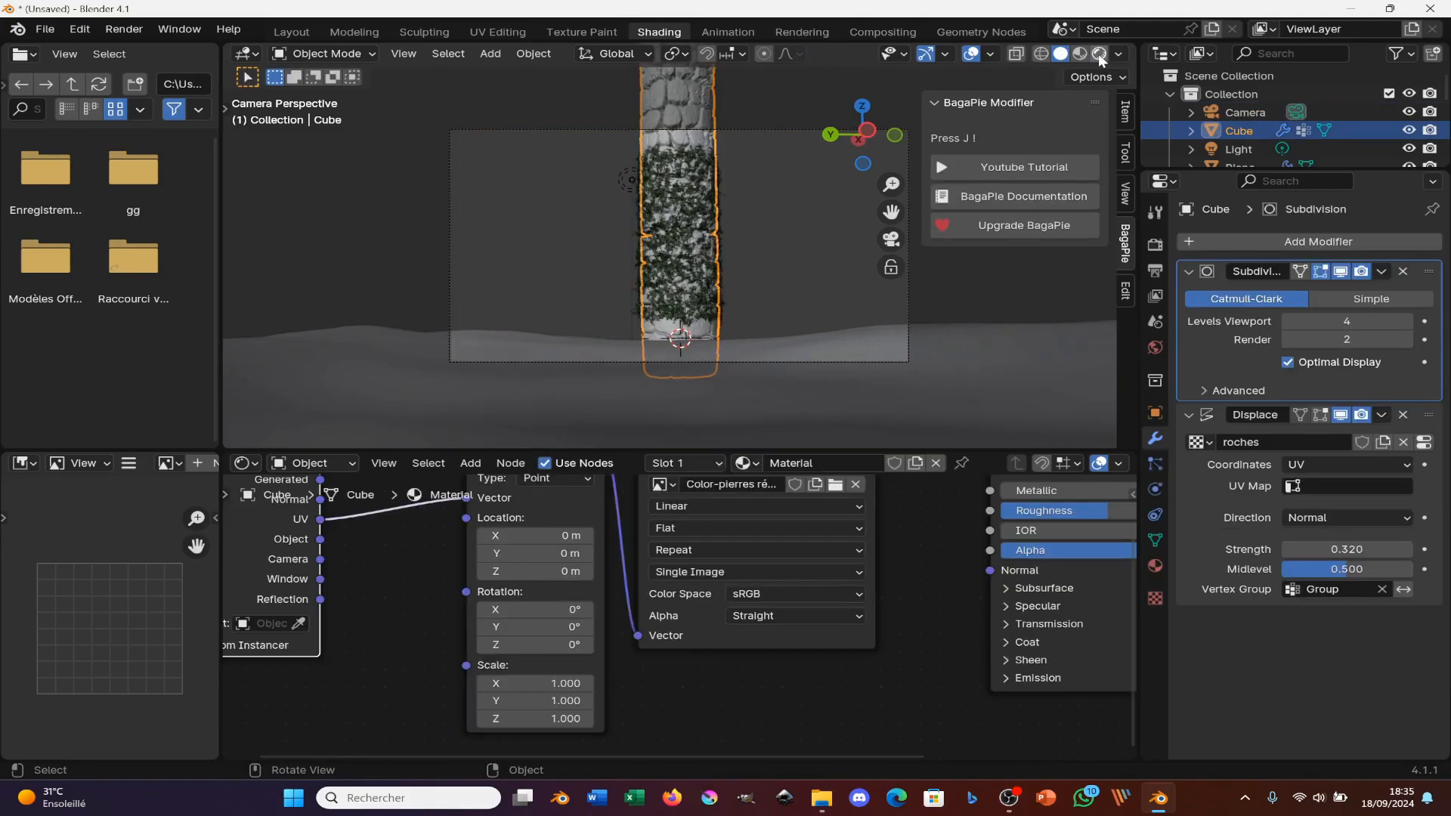
pyautogui.click(817, 342)
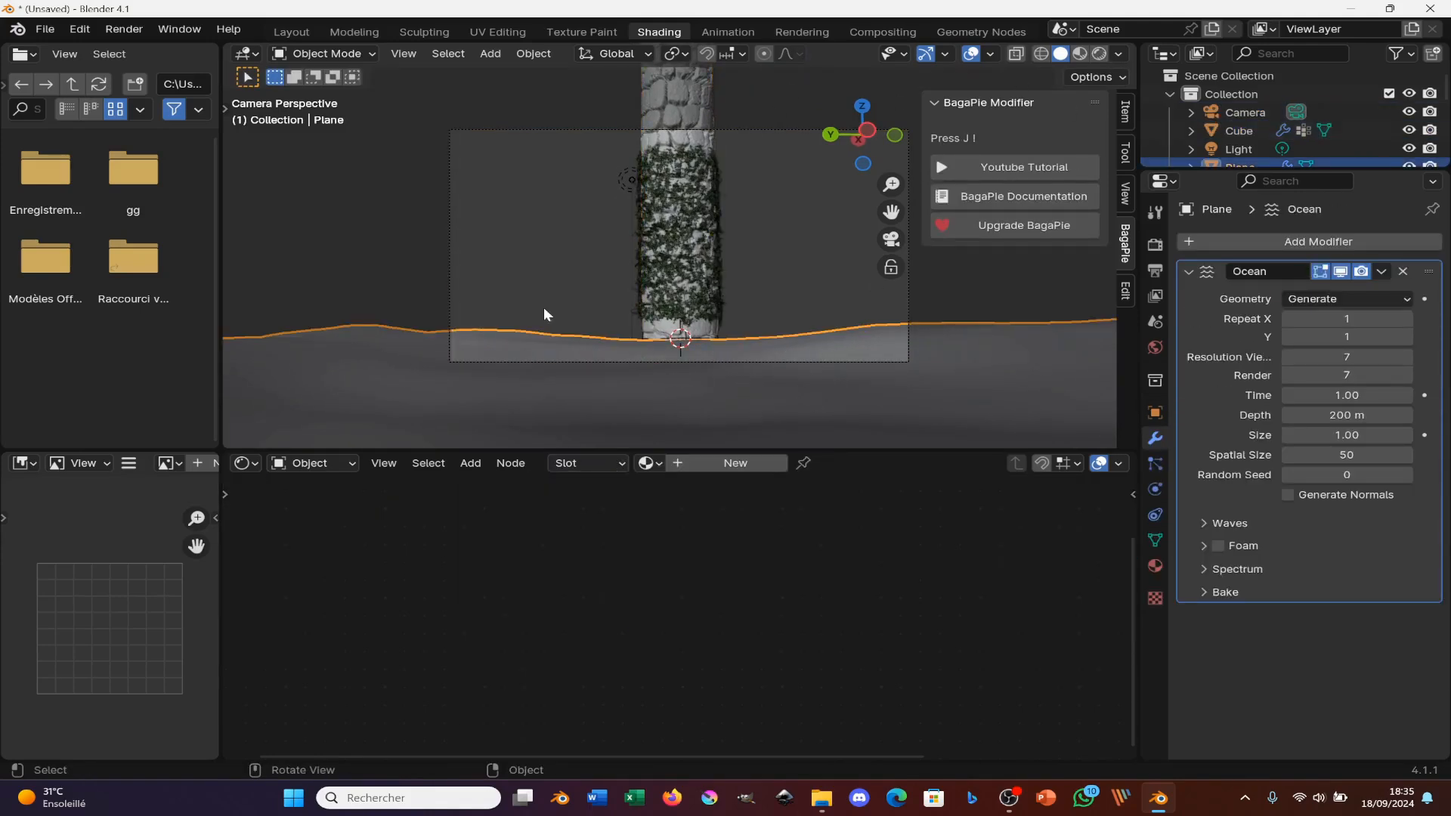
pyautogui.click(293, 31)
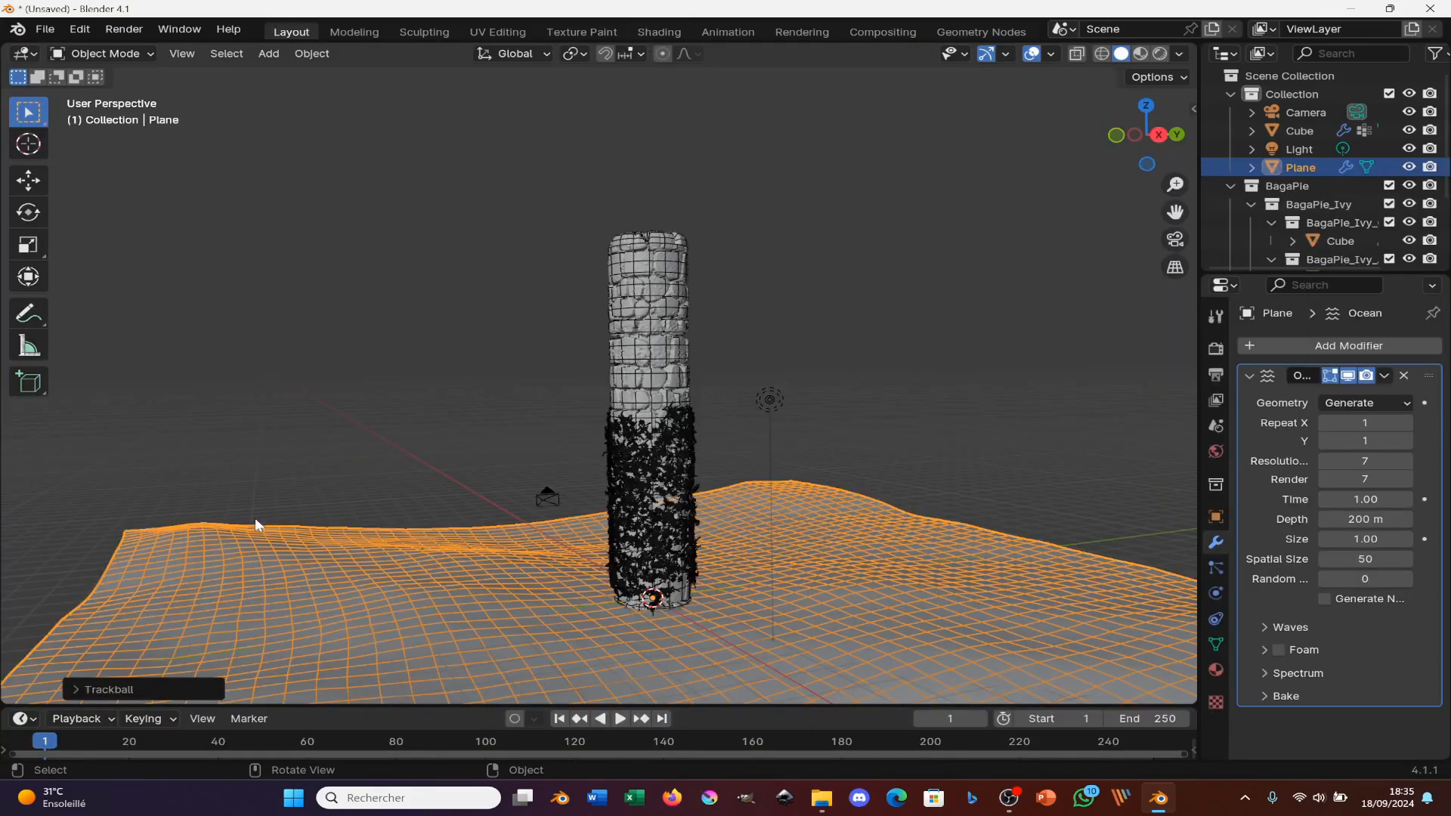
pyautogui.moveTo(316, 703); pyautogui.dragTo(181, 602)
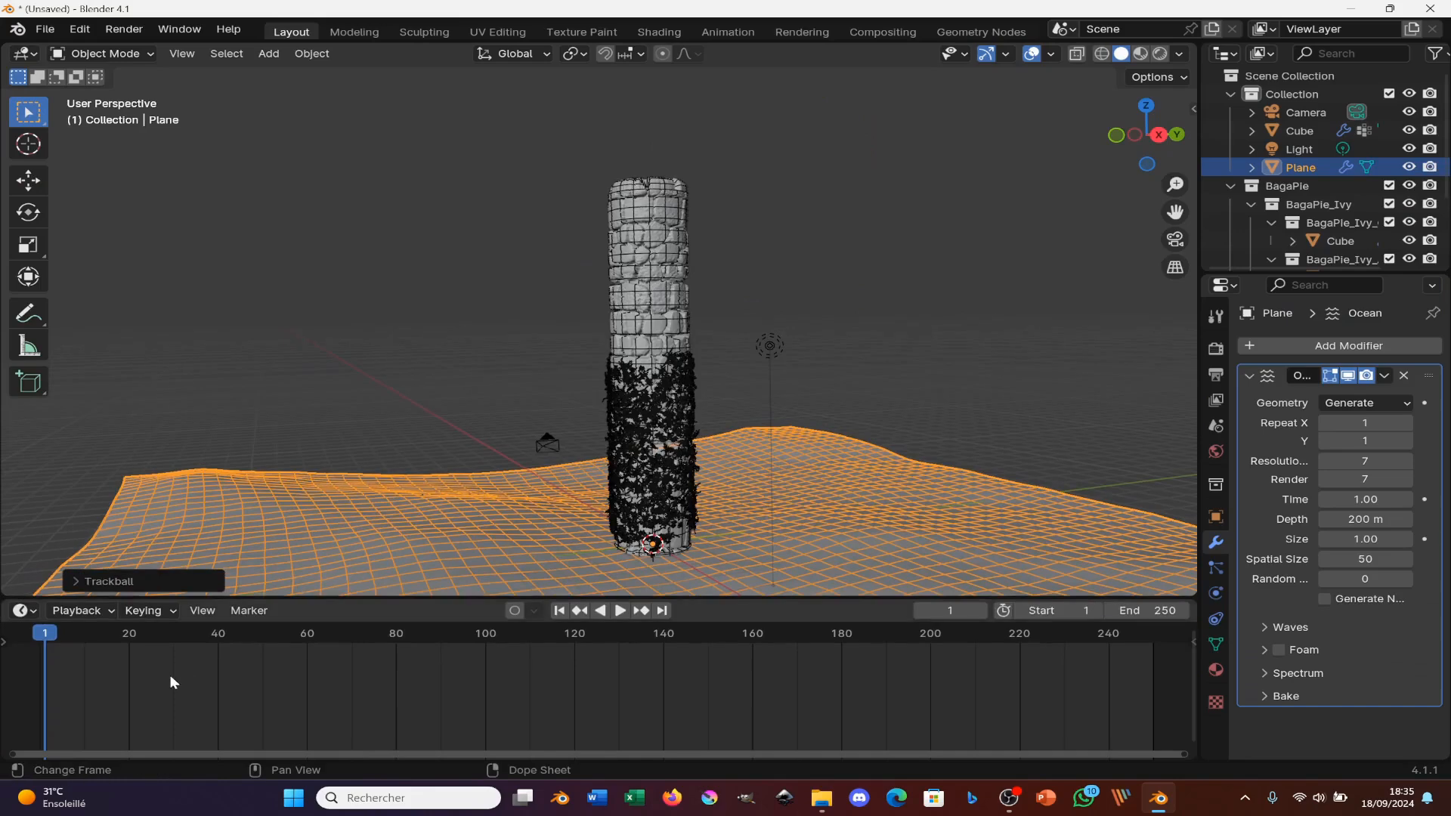
pyautogui.moveTo(33, 641); pyautogui.dragTo(20, 640)
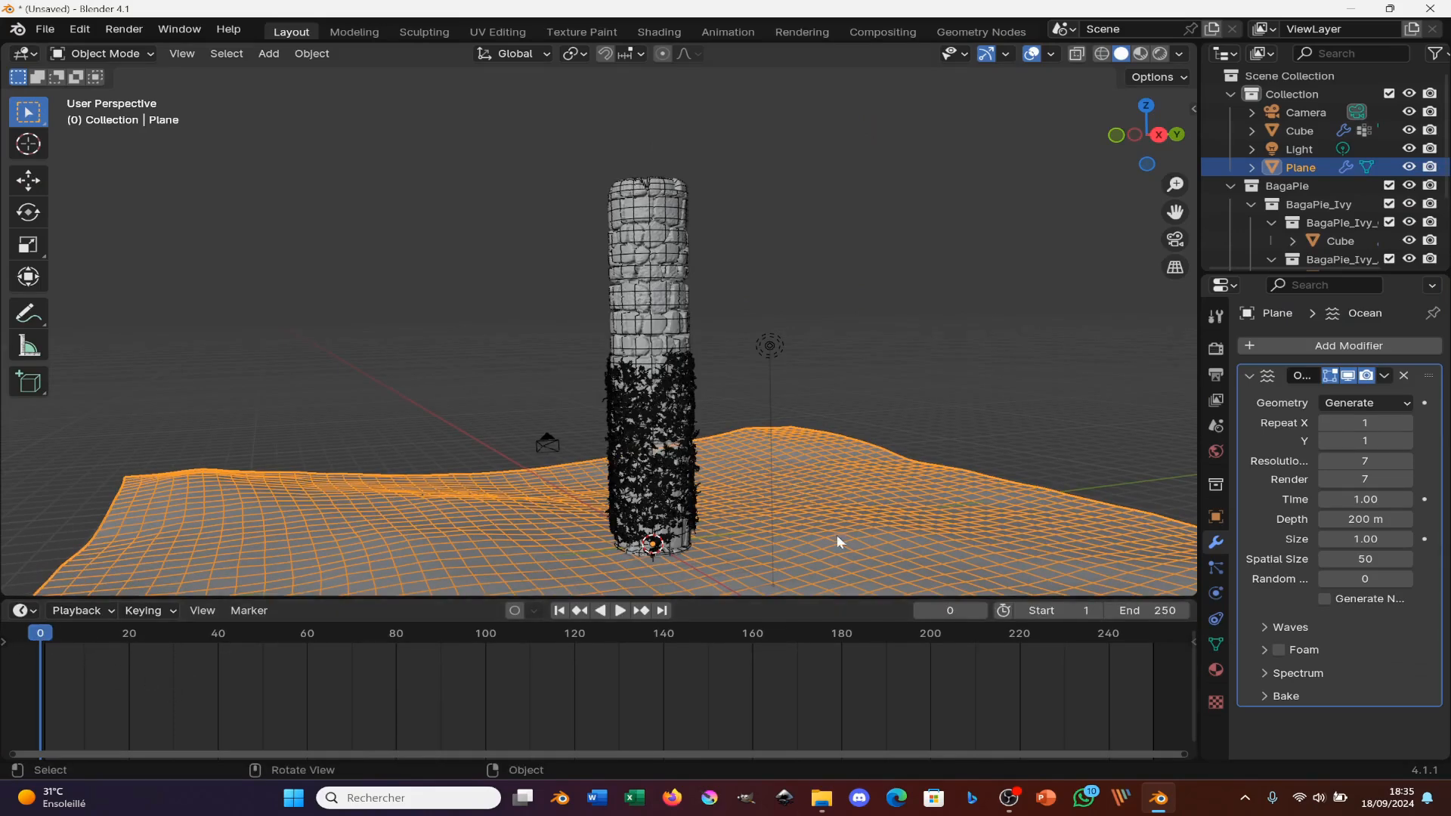
# - Keyframe the Ocean modifier's Time value of 1.00 at frame 0
pyautogui.moveTo(837, 541); pyautogui.dragTo(713, 389, button='middle')
pyautogui.press('Tab')
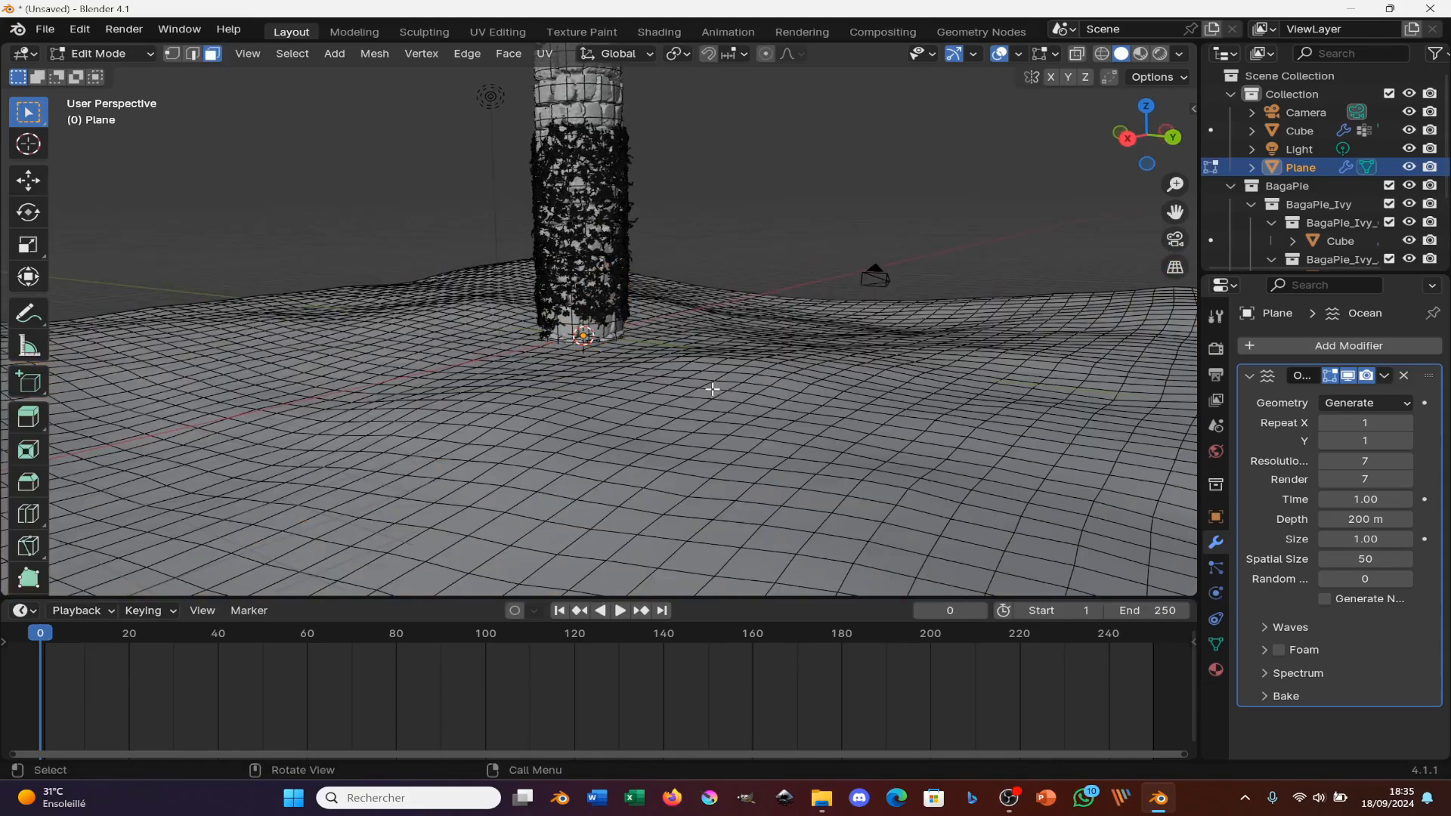
pyautogui.press('Tab')
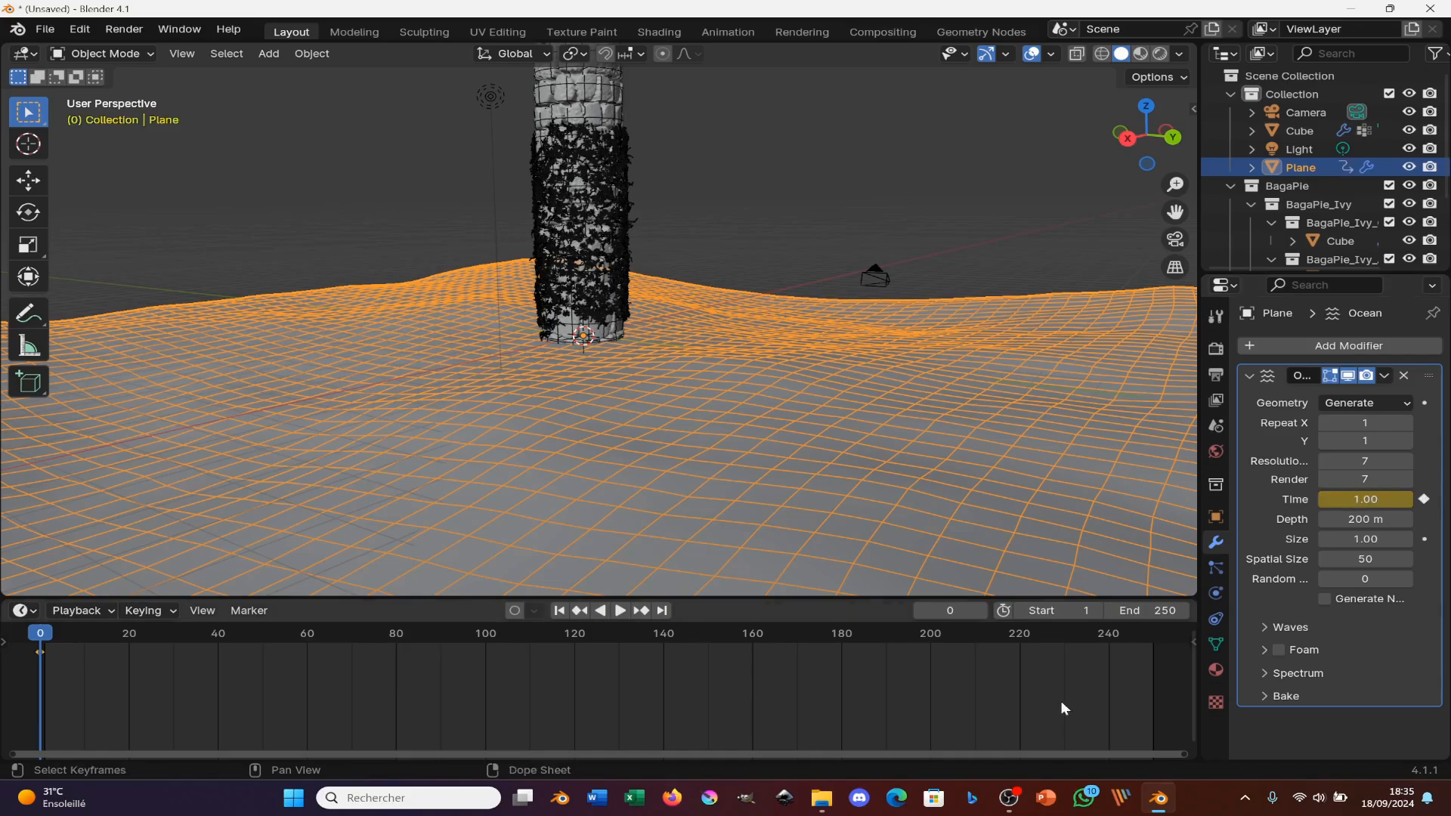
# - Go to frame 252 and keyframe the Ocean modifier's Time at 35.50
pyautogui.scroll(-3, 1043, 696)
pyautogui.moveTo(909, 639); pyautogui.dragTo(925, 635)
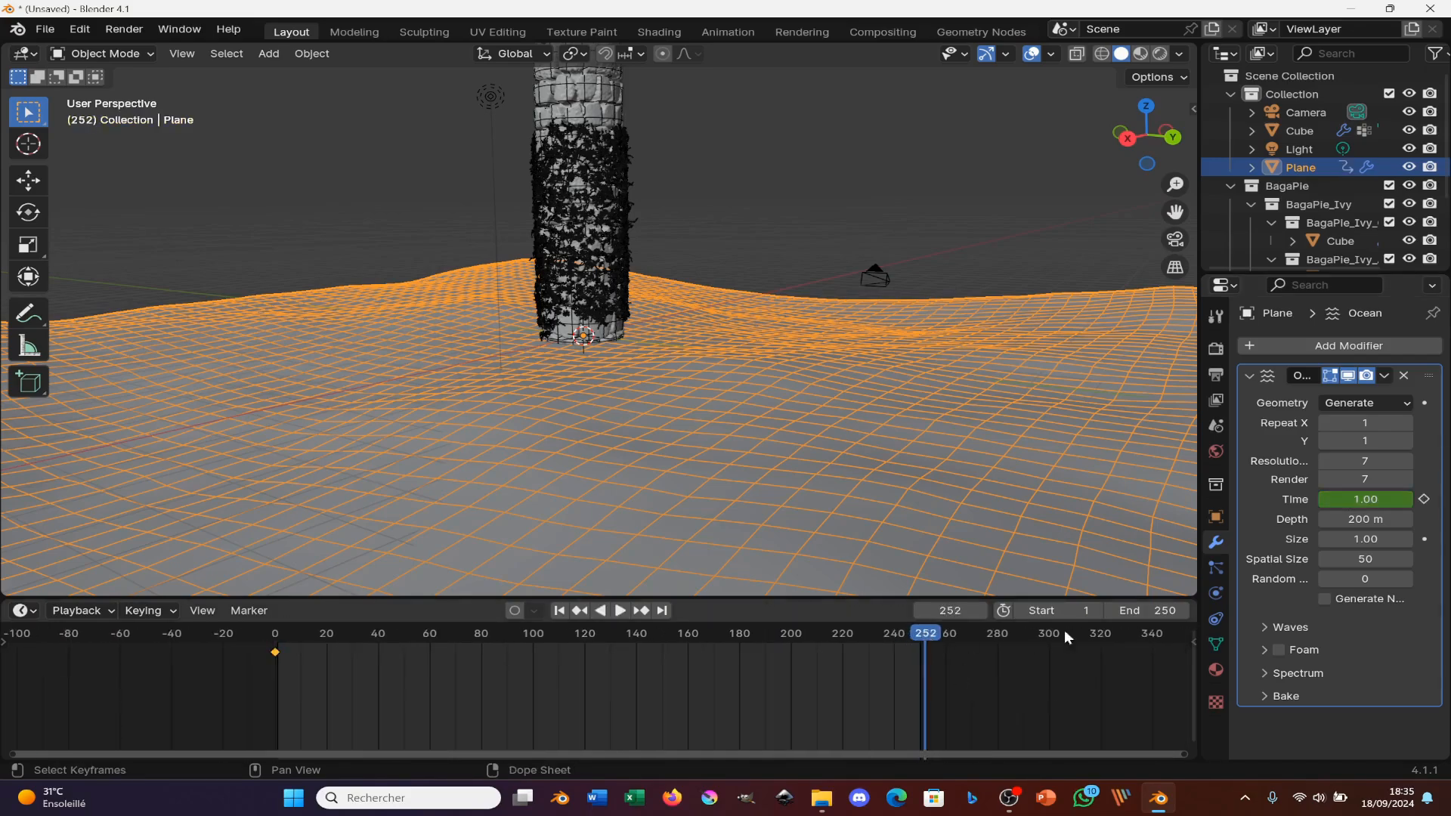
pyautogui.moveTo(1361, 500)
pyautogui.mouseDown()
pyautogui.moveTo(1379, 500)
pyautogui.moveTo(1361, 499)
pyautogui.mouseUp()
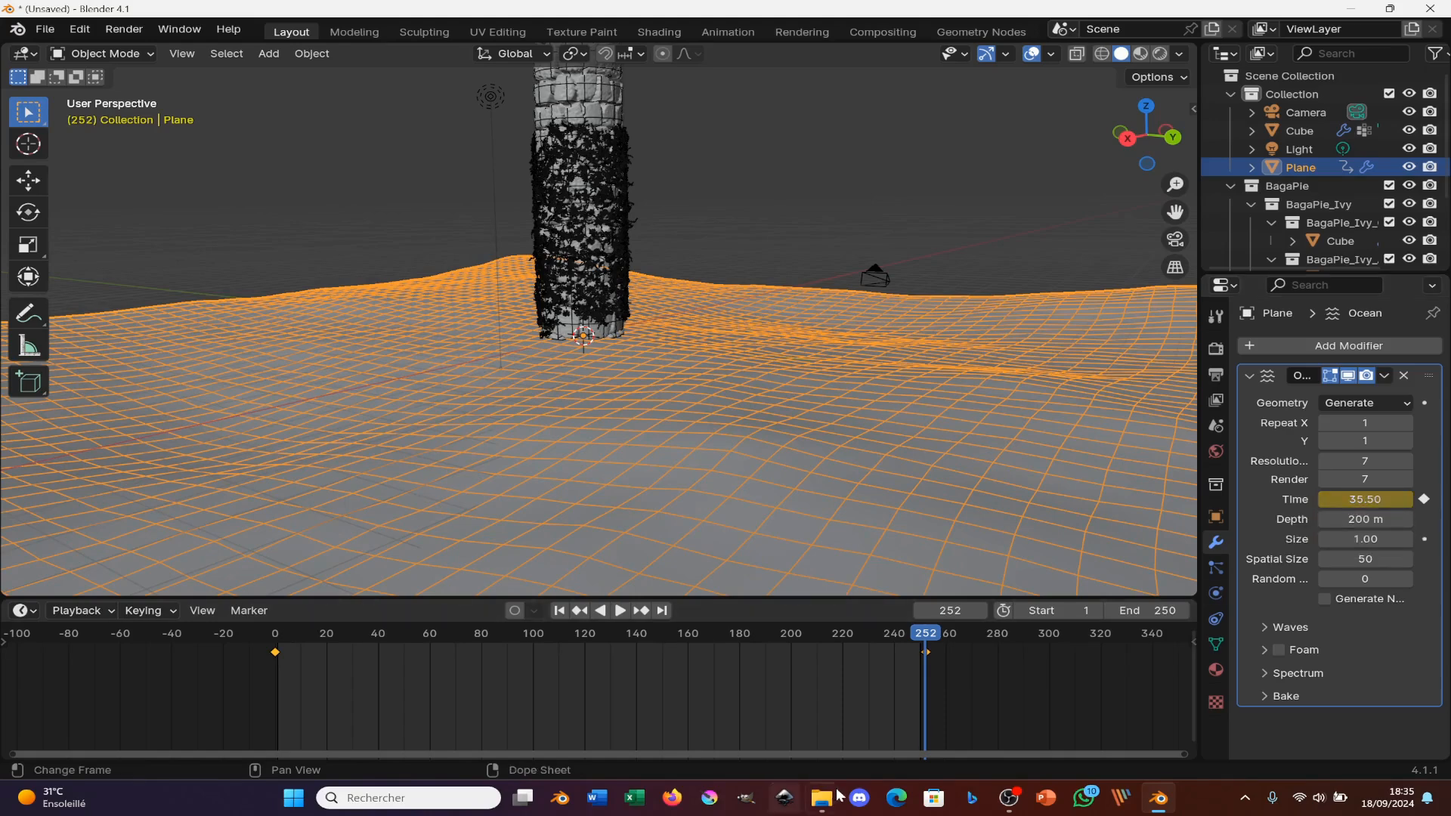
# - Set the interpolation of the ocean's Time keyframes to Linear and play the wave animation
pyautogui.moveTo(877, 712); pyautogui.dragTo(224, 641)
pyautogui.press('t')
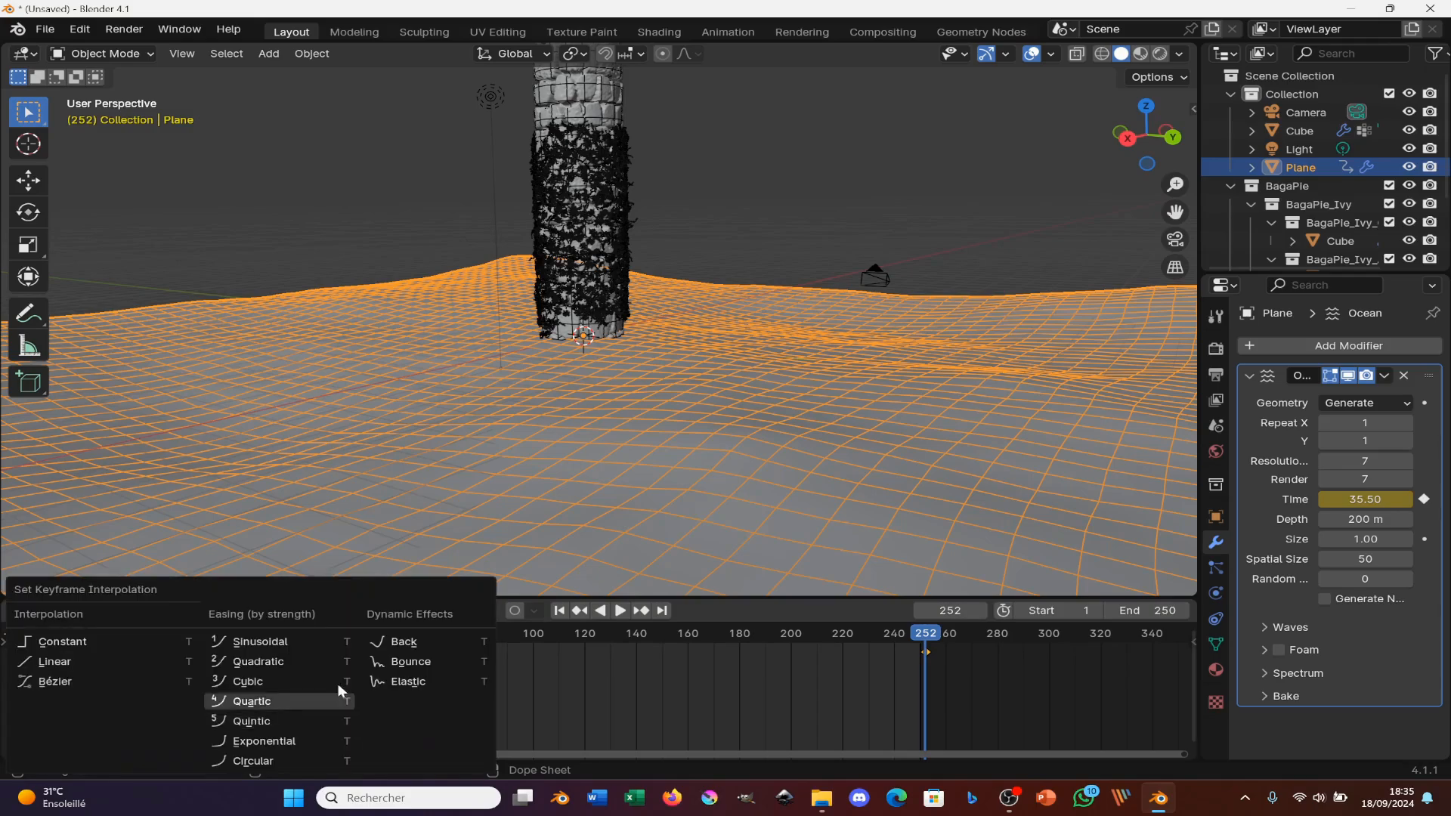
pyautogui.click(55, 664)
pyautogui.press('space')
pyautogui.moveTo(555, 420); pyautogui.dragTo(577, 483, button='middle')
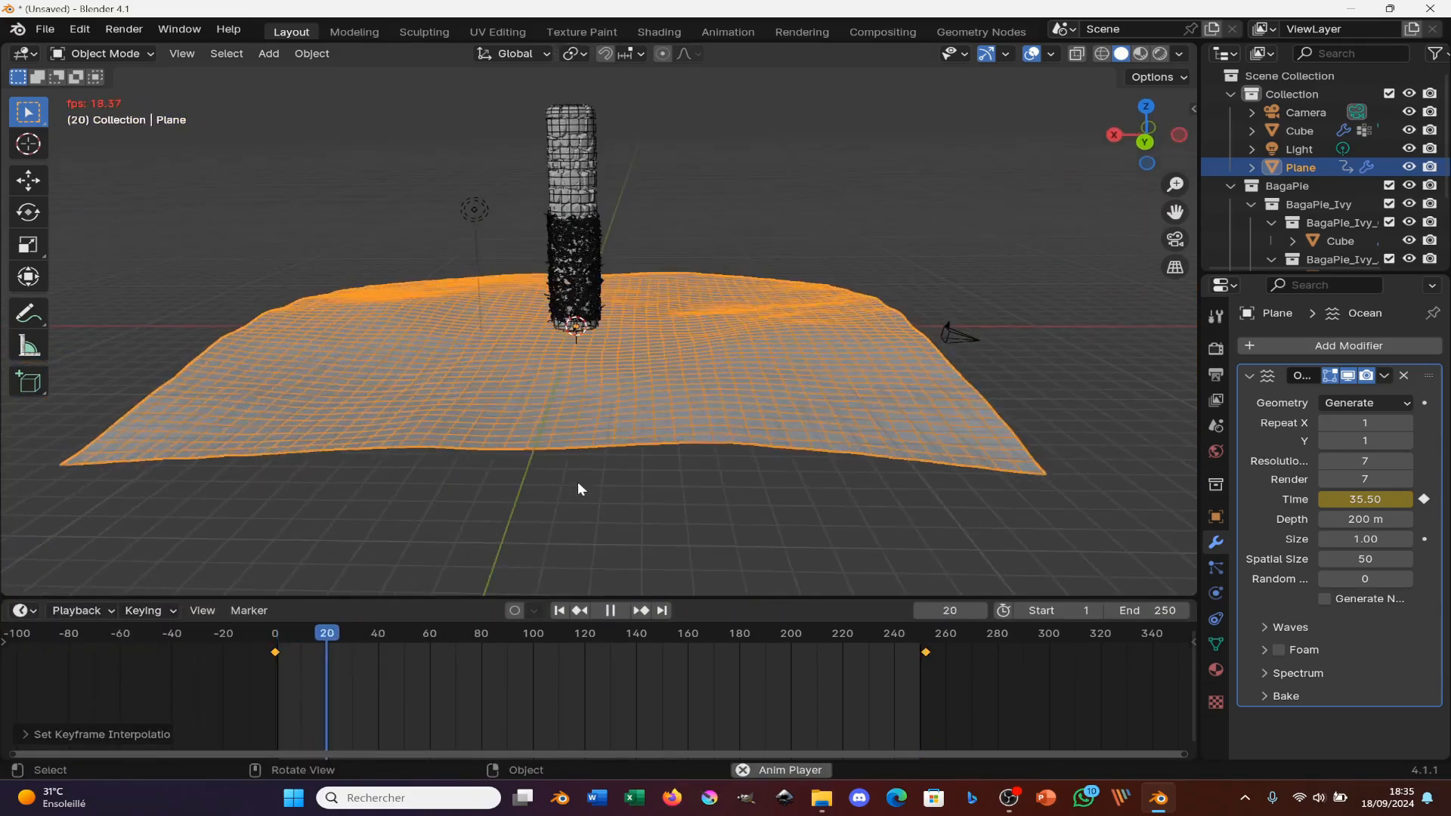
# - In camera view, raise the camera along Z to about 0.51 m and tilt it to about 95.9° in X
pyautogui.press('KP_0')
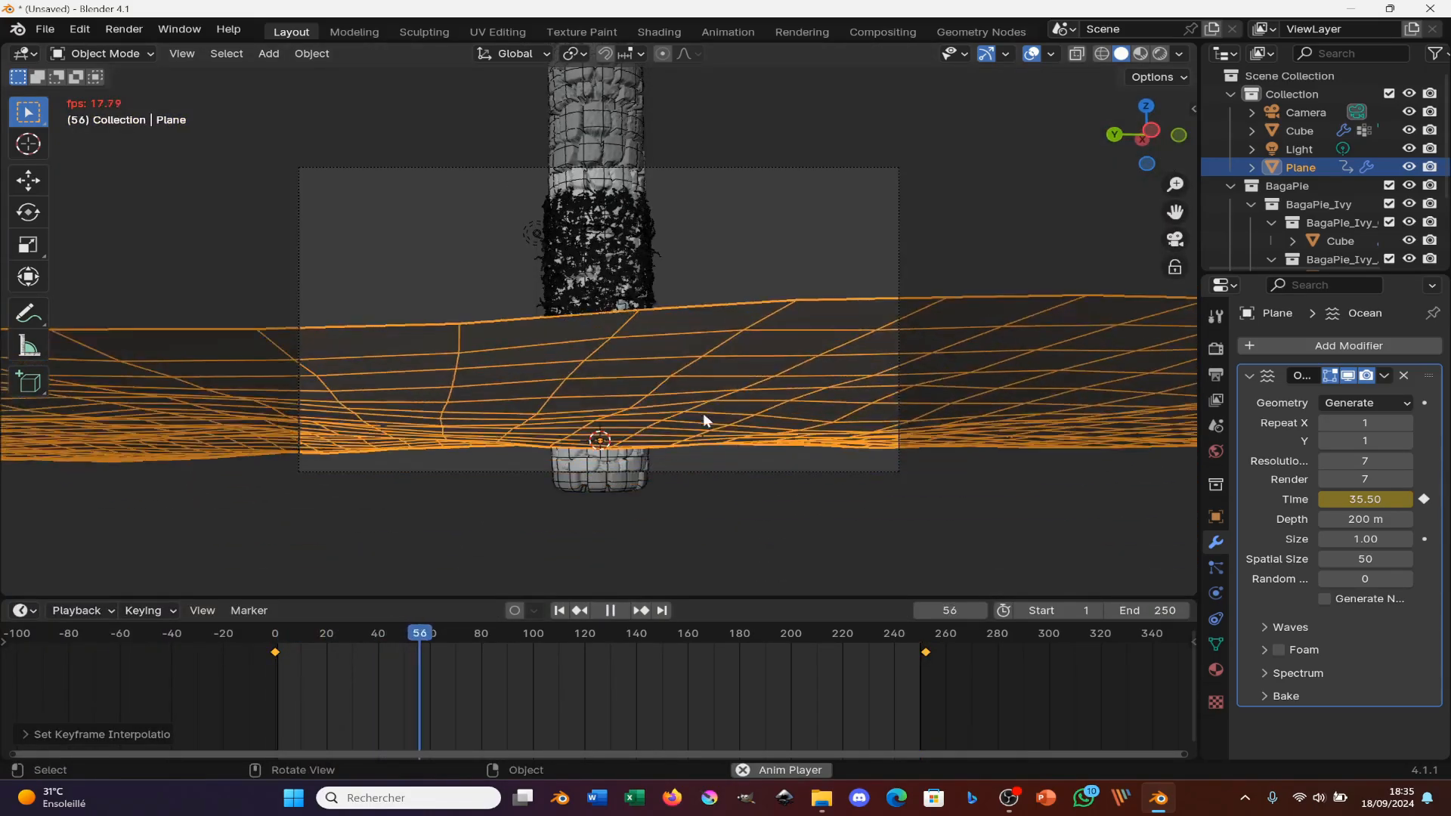
pyautogui.click(815, 168)
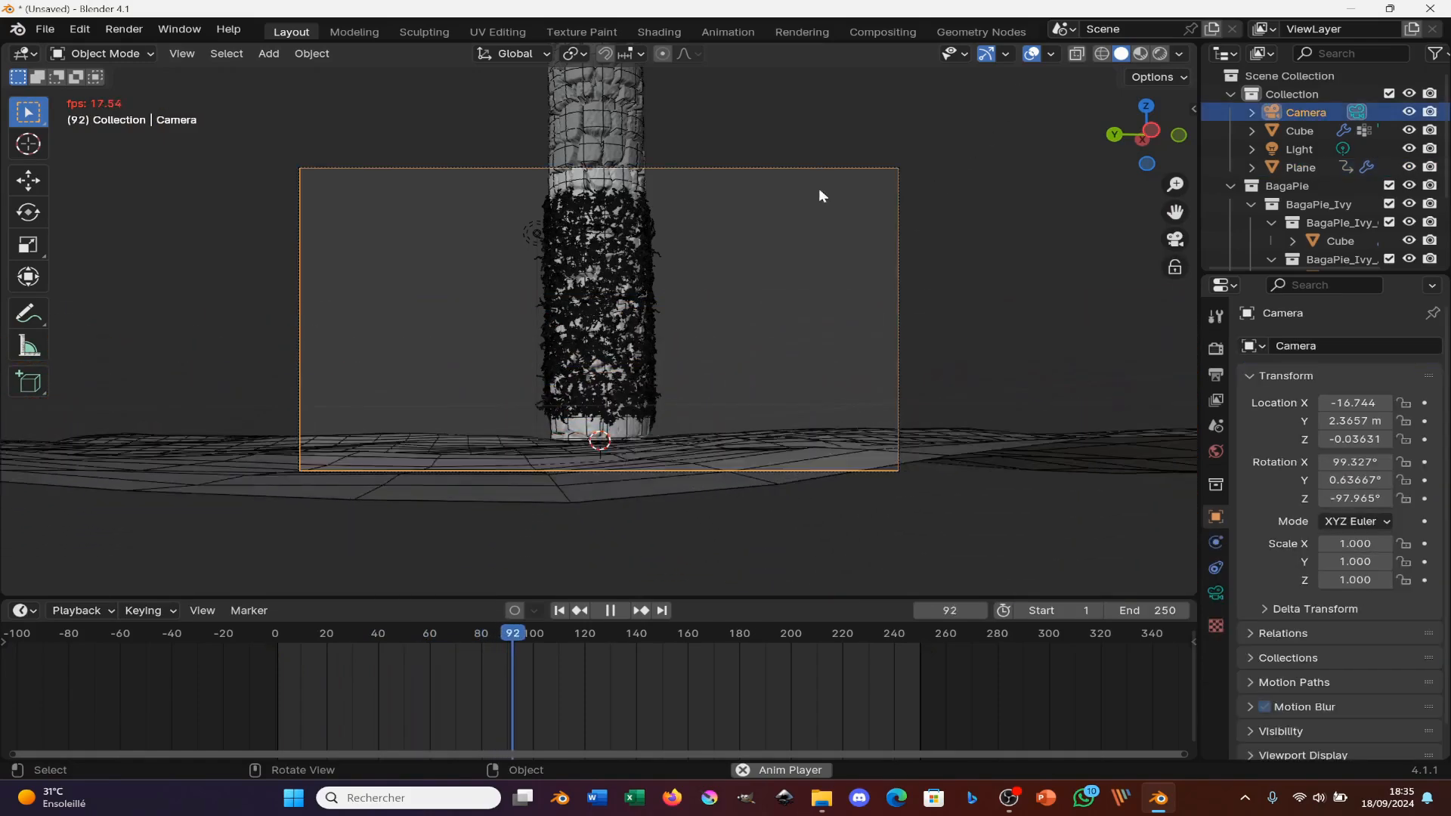
pyautogui.press('g')
pyautogui.press('z')
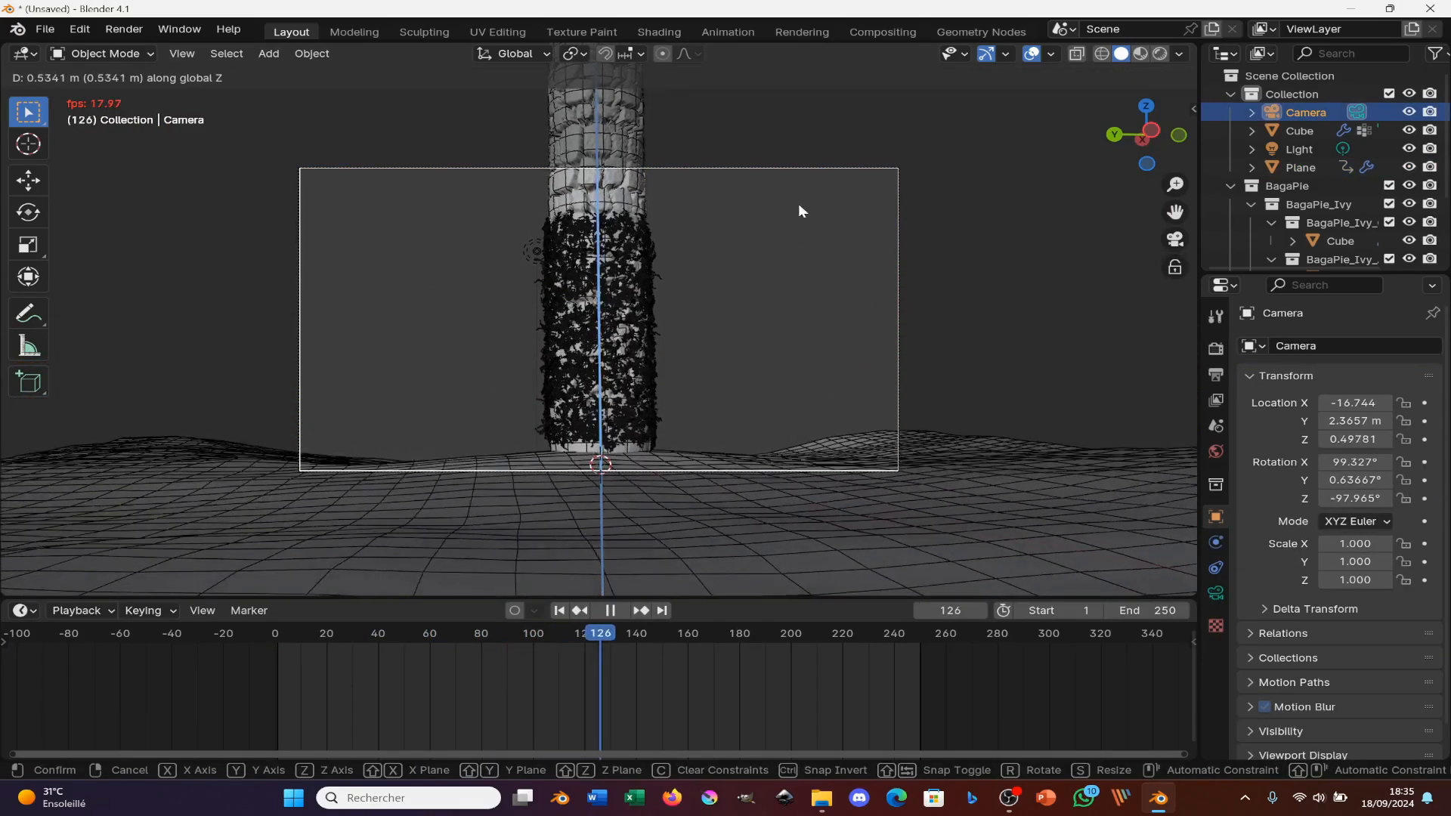
pyautogui.click(796, 239)
pyautogui.press('r')
pyautogui.press('r')
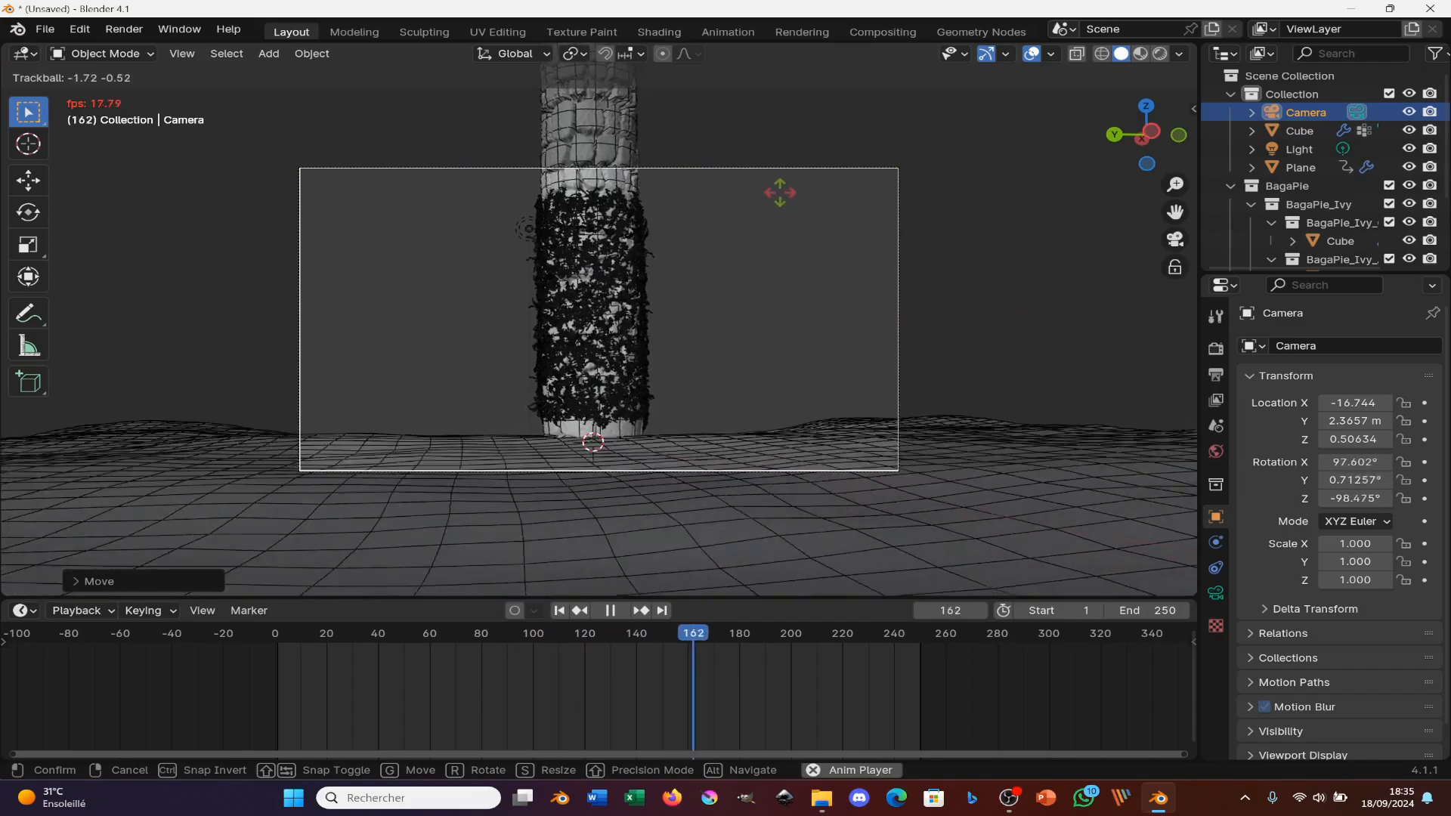
pyautogui.click(796, 159)
# - Raise the camera further to about Z 2.03 m and tilt it to about 91.6° in X, keeping the tower framed above the sea
pyautogui.press('g')
pyautogui.press('z')
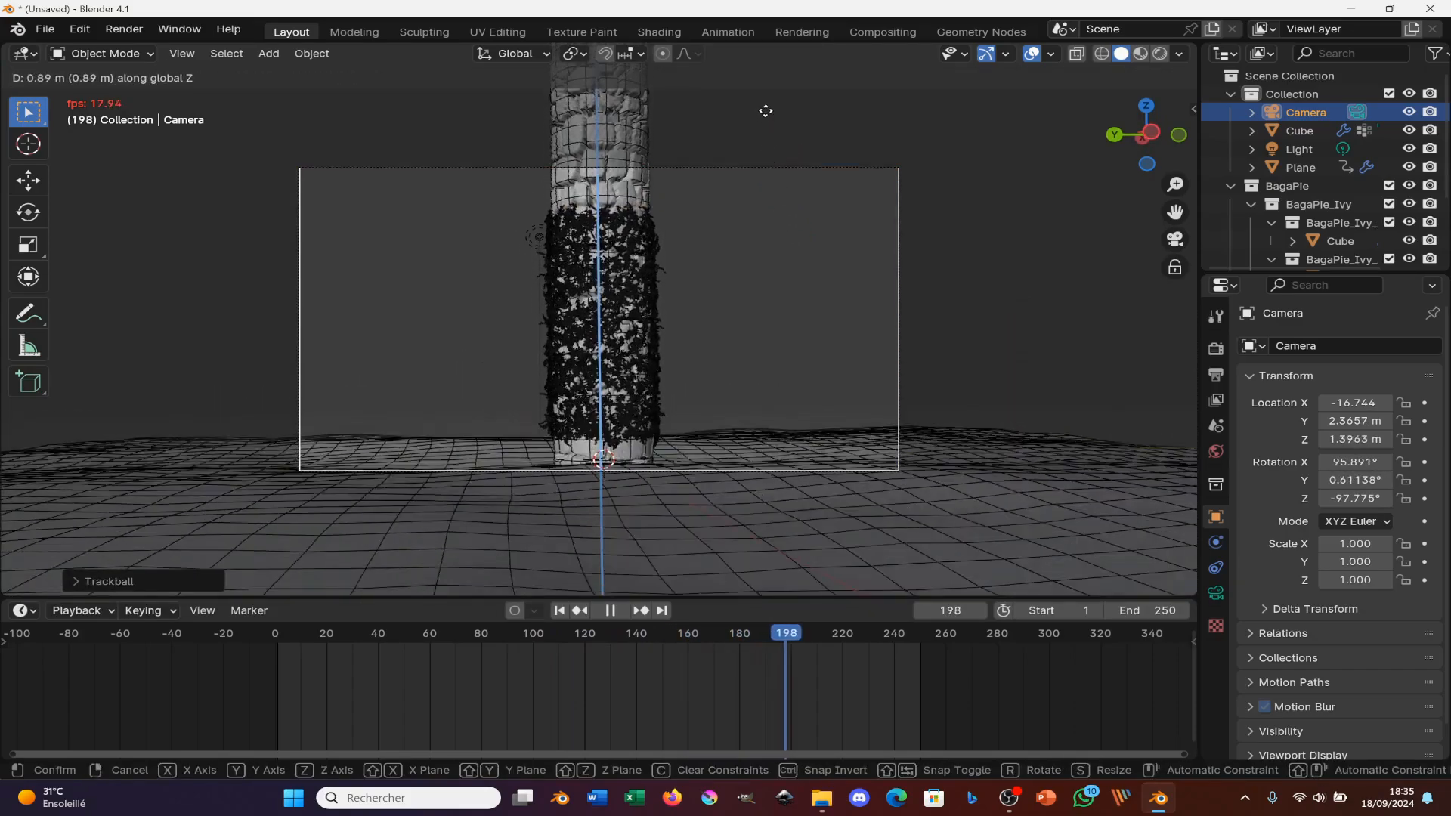
pyautogui.click(754, 301)
pyautogui.press('r')
pyautogui.press('r')
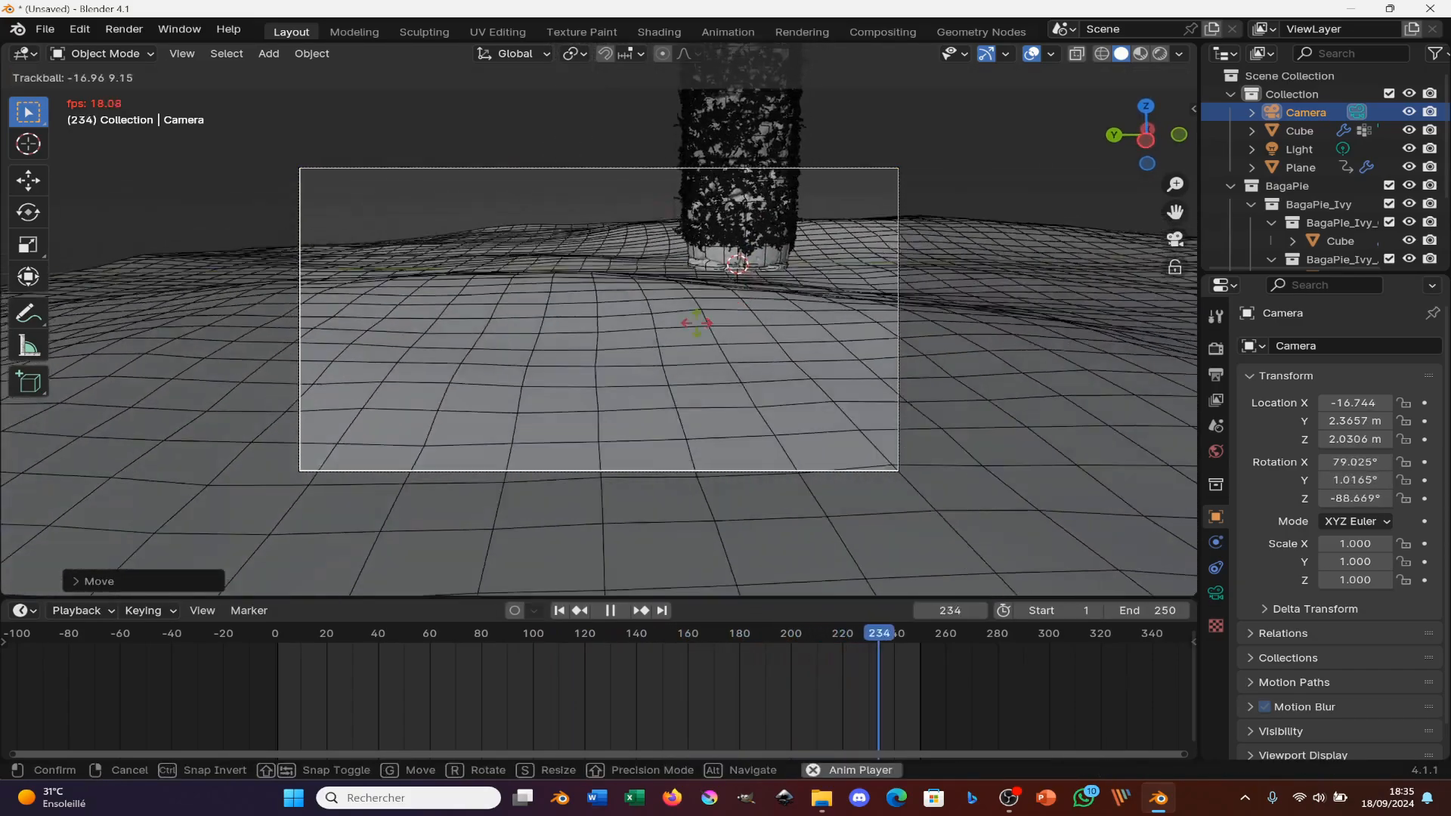
pyautogui.click(551, 76)
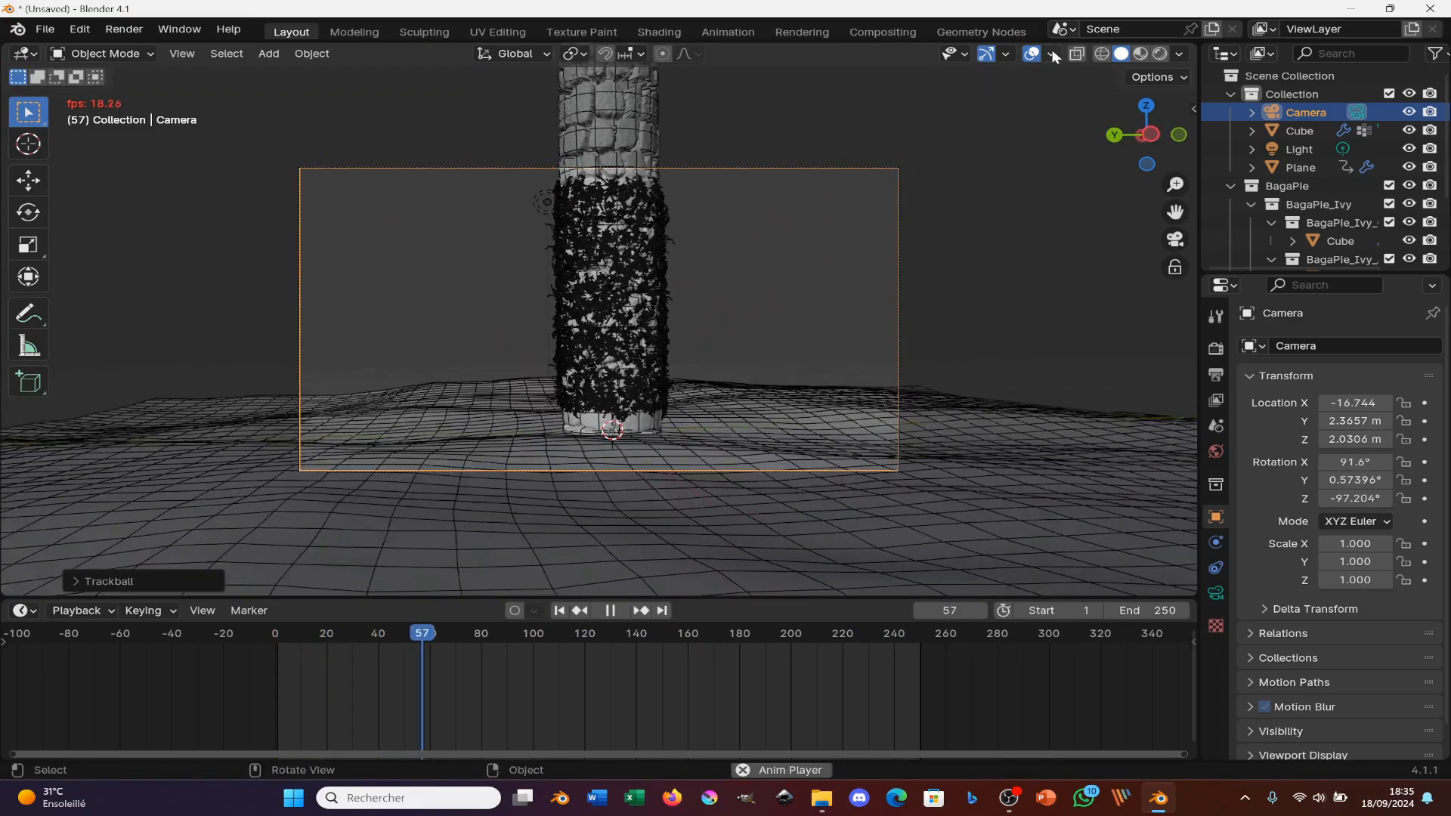
# - Turn off the Wireframe geometry overlay in the viewport
pyautogui.click(1054, 54)
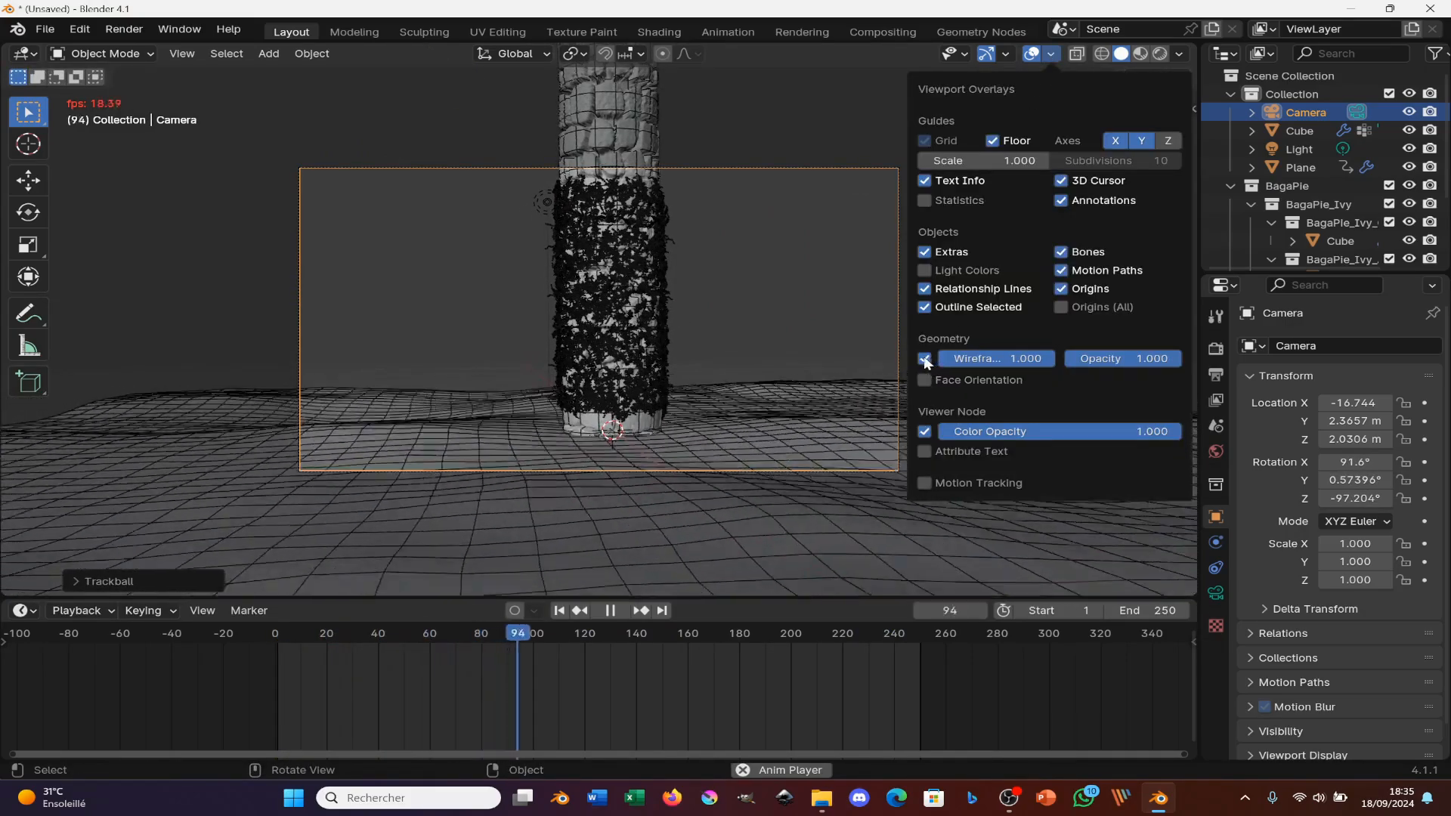
pyautogui.click(924, 359)
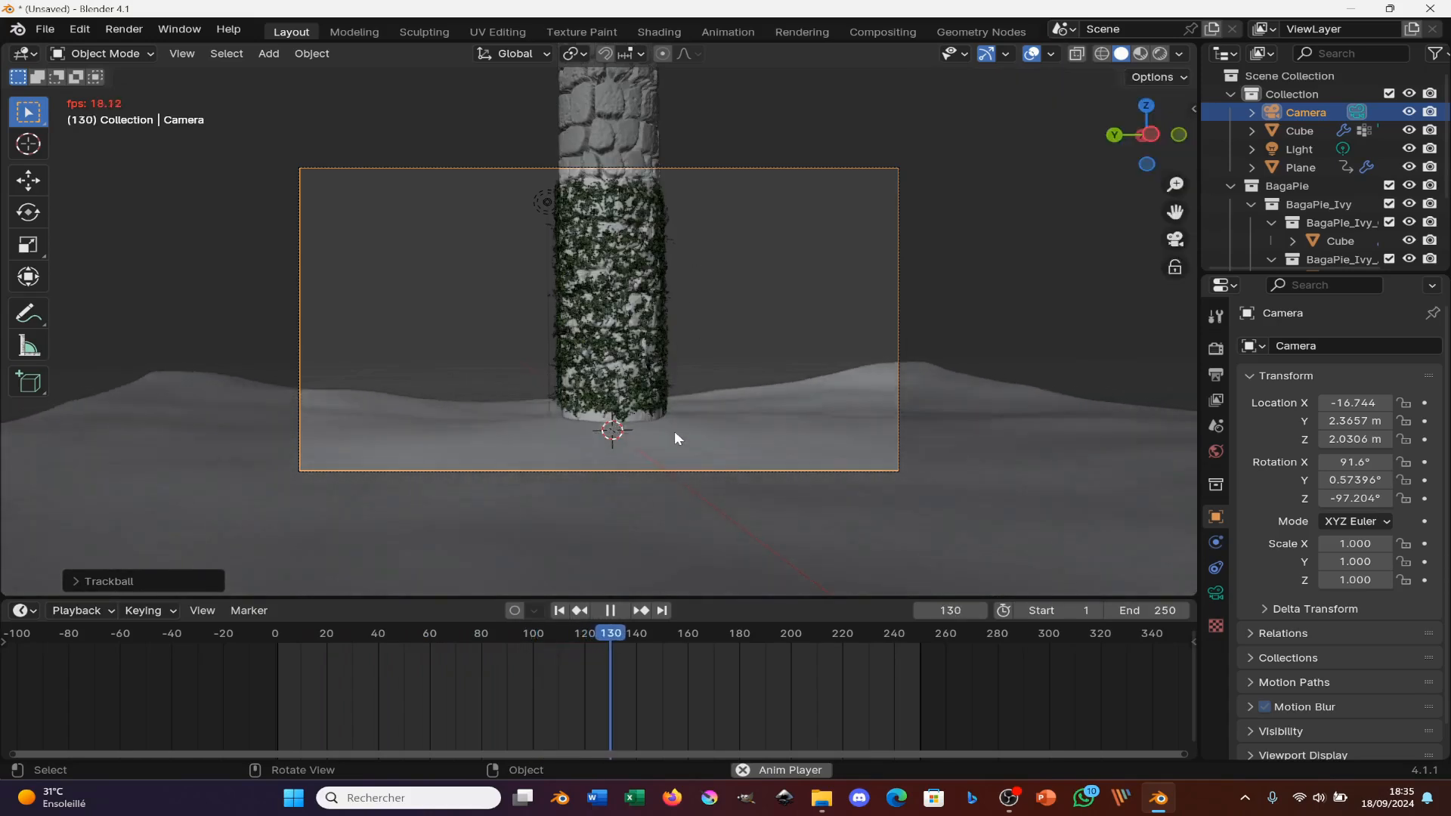
# - Set the Ocean modifier's wave Scale to 0.800, Choppiness to 3.21, Wind Velocity to 94.2 m/s and Alignment to 0.444
pyautogui.click(749, 433)
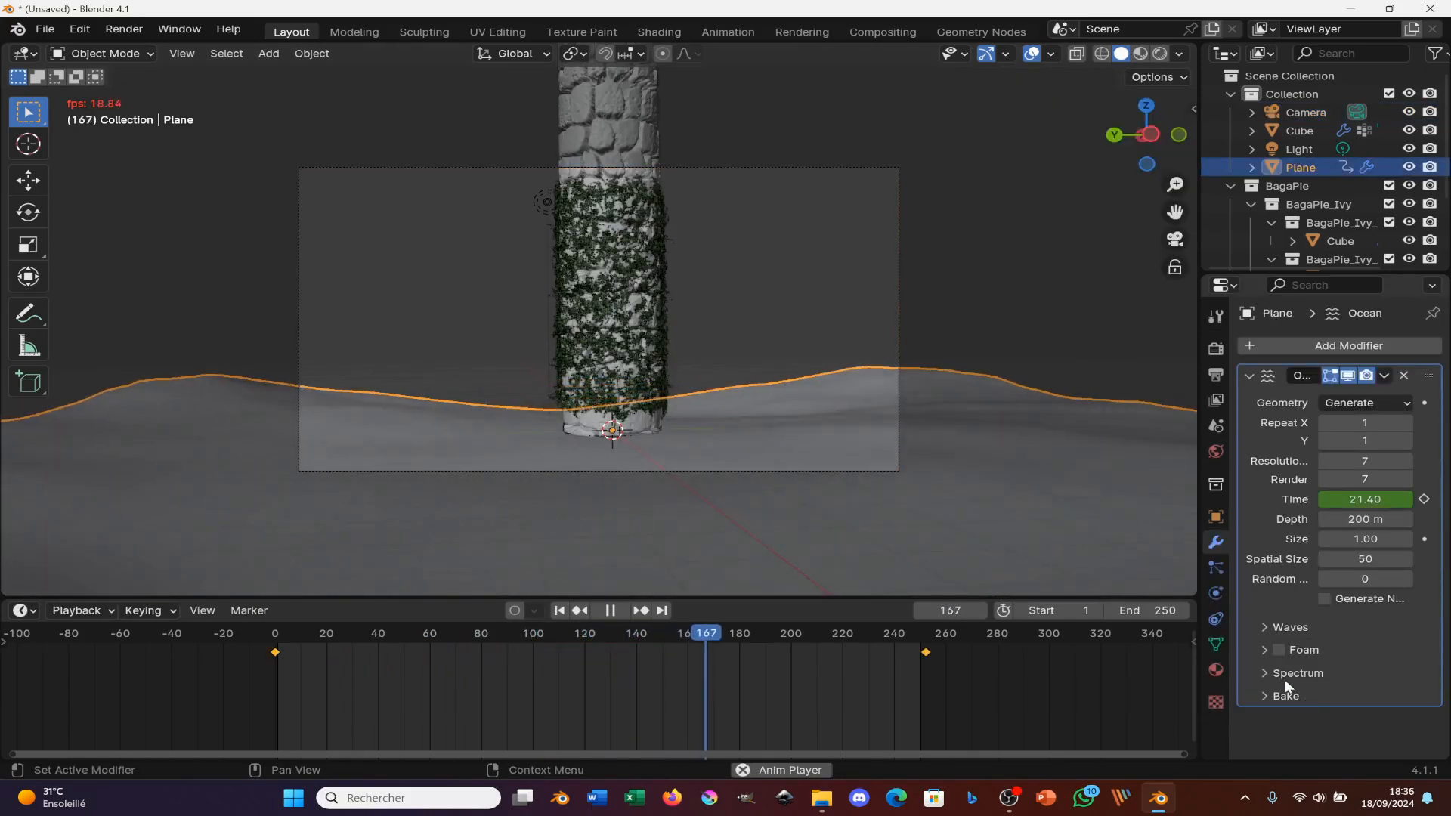
pyautogui.click(1264, 627)
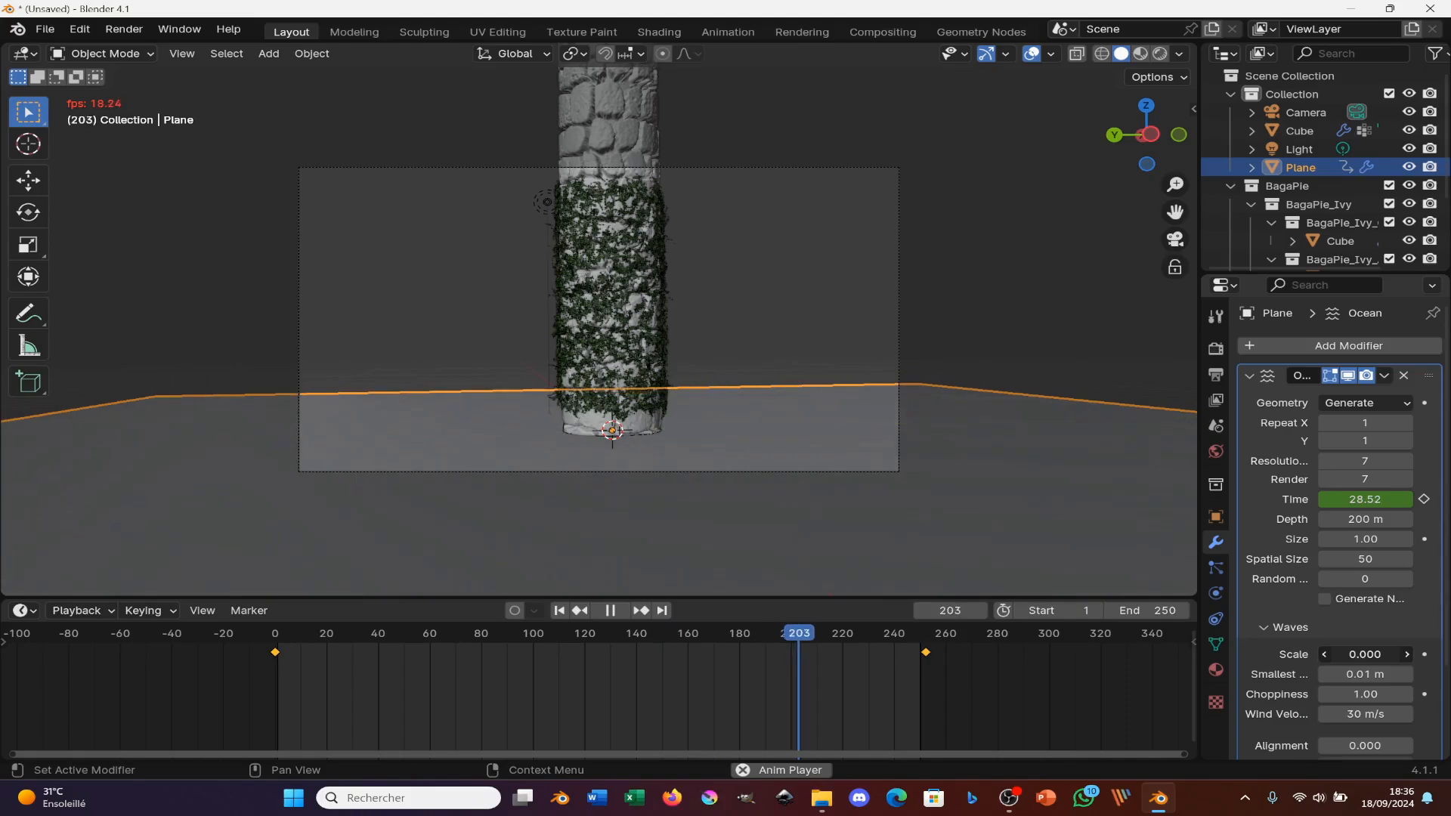
pyautogui.moveTo(1365, 654); pyautogui.dragTo(1429, 714)
pyautogui.scroll(-4, 1327, 746)
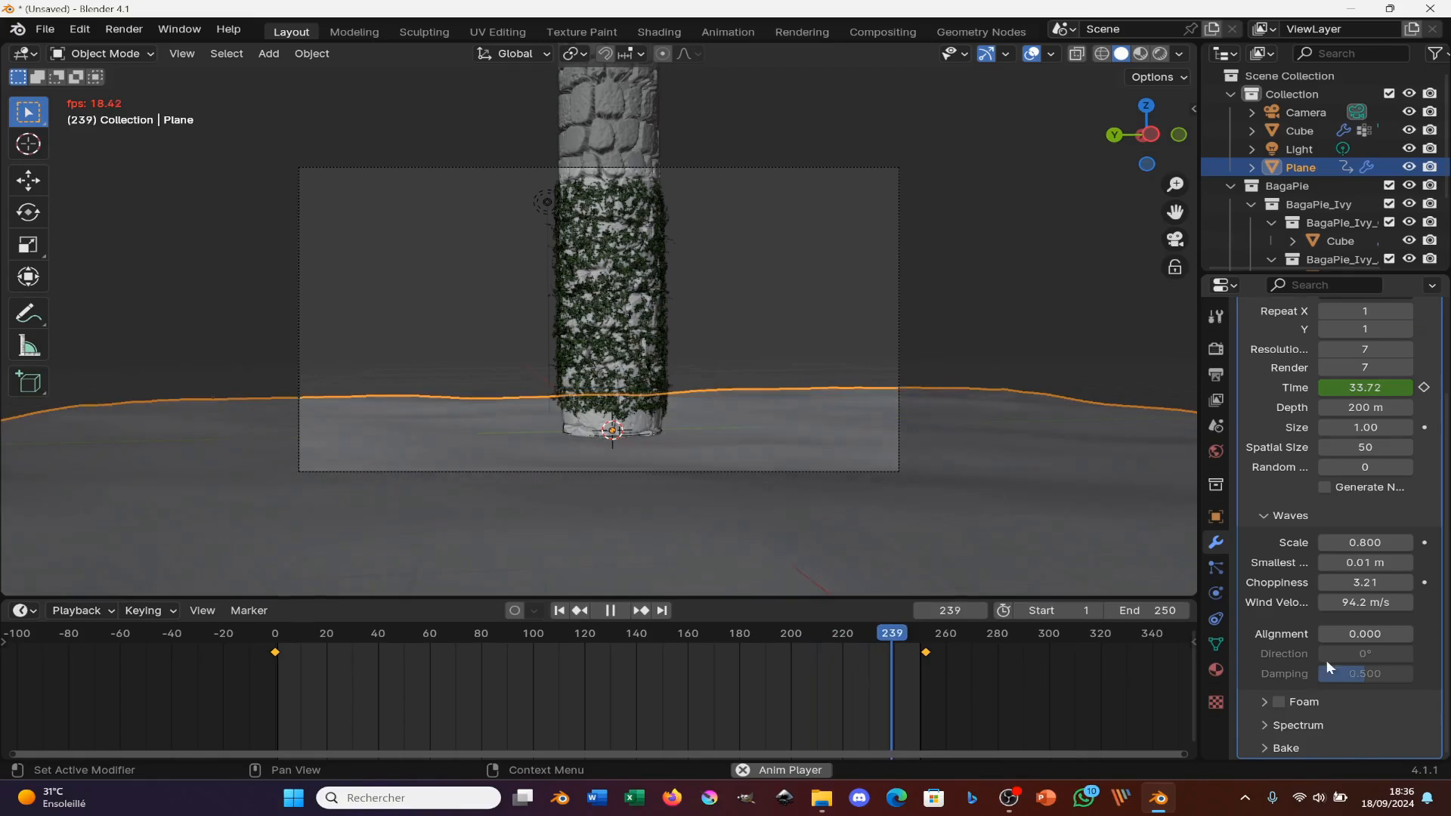
pyautogui.moveTo(1348, 632)
pyautogui.mouseDown()
pyautogui.moveTo(1372, 632)
pyautogui.moveTo(1316, 631)
pyautogui.moveTo(1360, 633)
pyautogui.mouseUp()
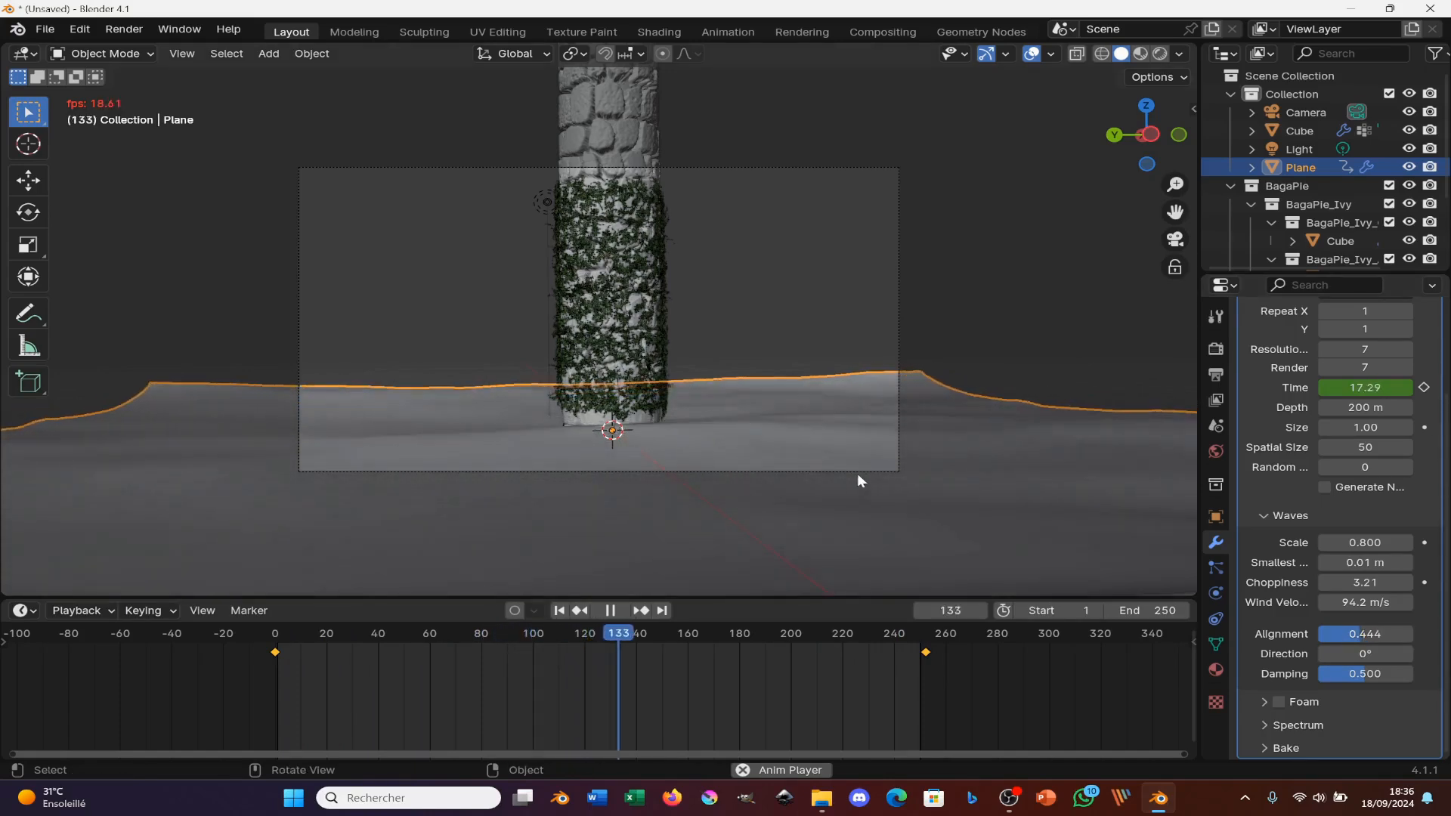
# - Rotate the ocean plane around the global Z axis to change the wave direction
pyautogui.press('r')
pyautogui.press('z')
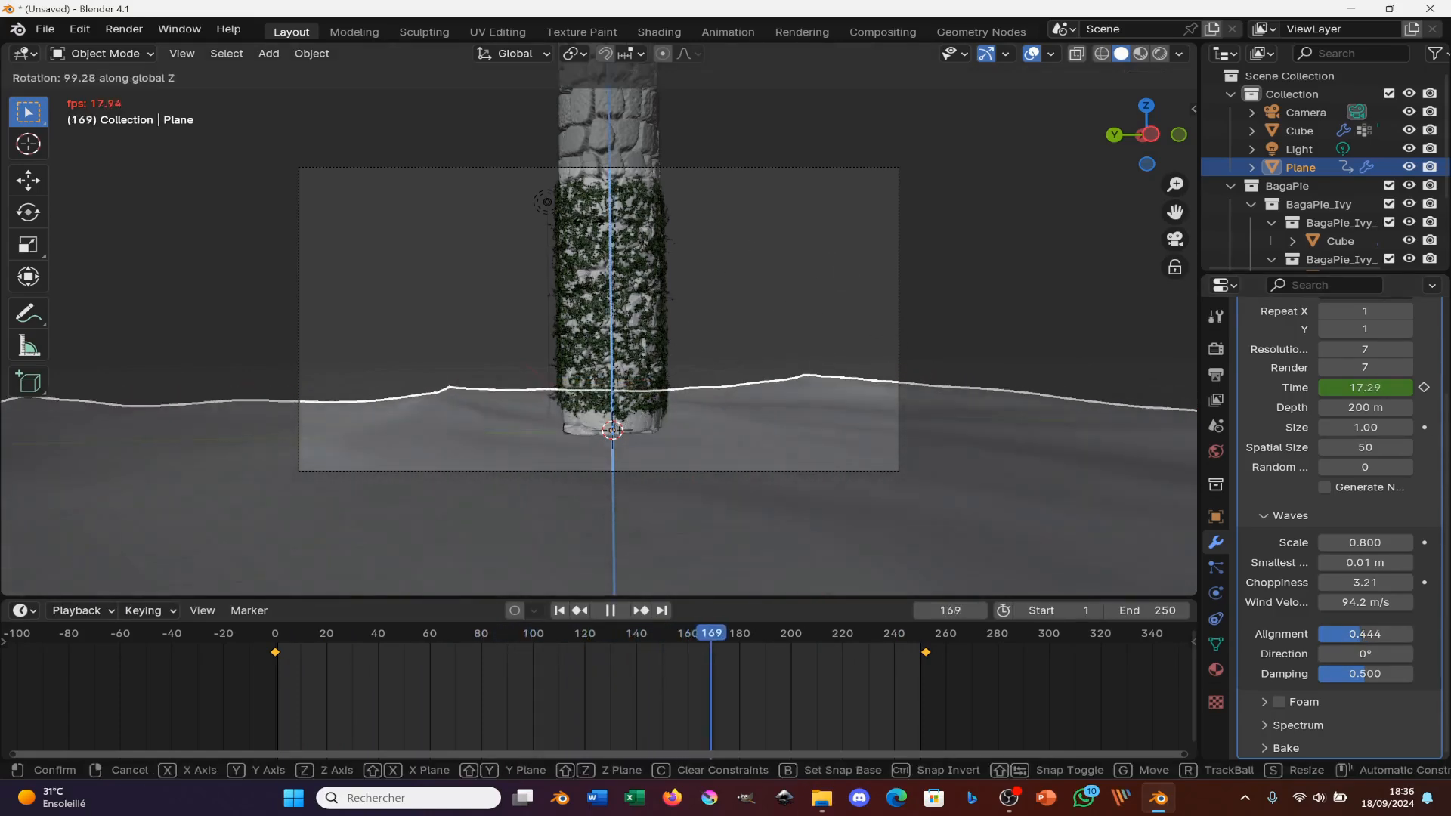
pyautogui.click(535, 223)
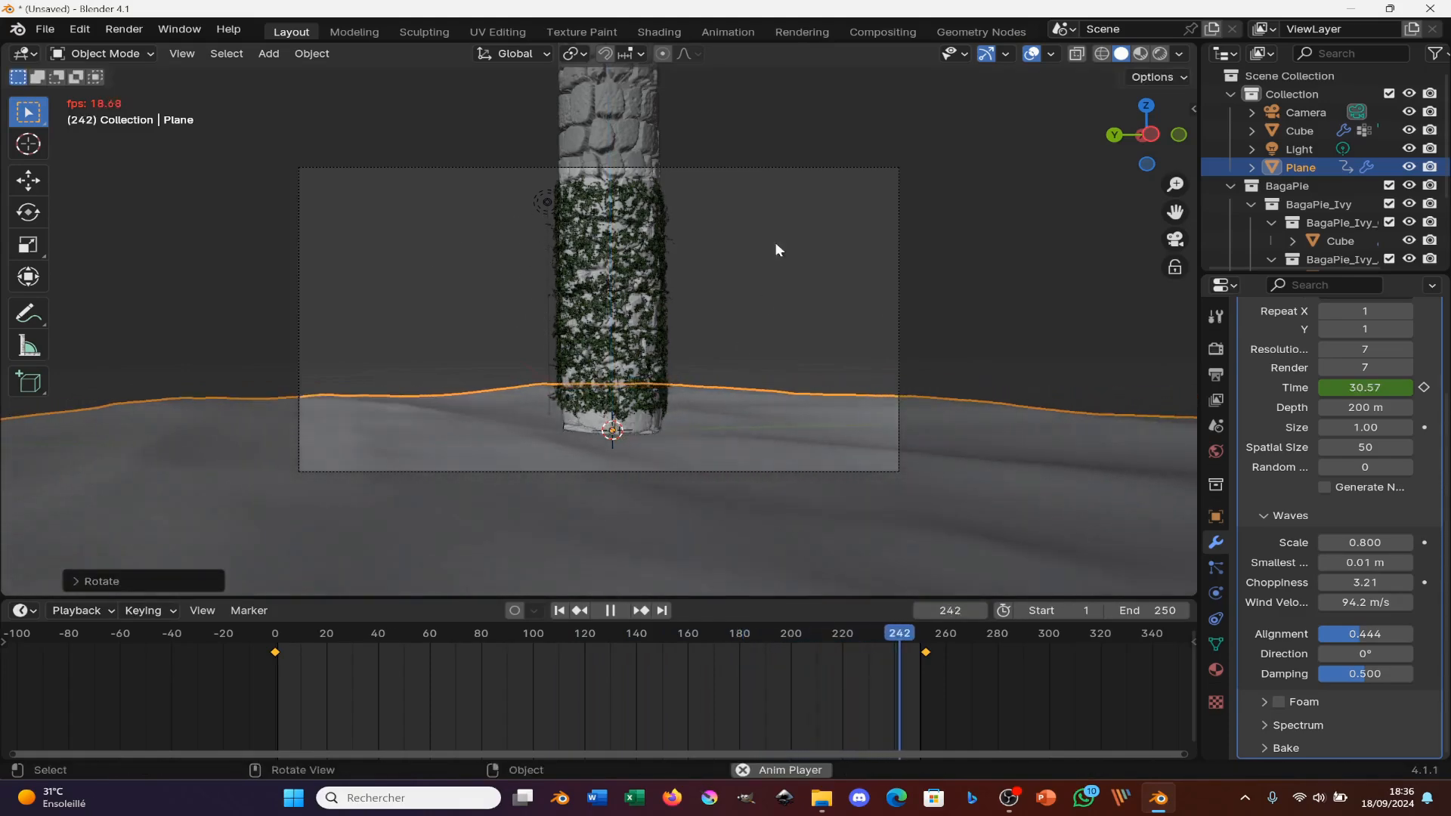
# - Tilt the camera to about 90.97° in X and pull it back along its local Z to about X -21.83 m
pyautogui.click(788, 169)
pyautogui.press('r')
pyautogui.press('r')
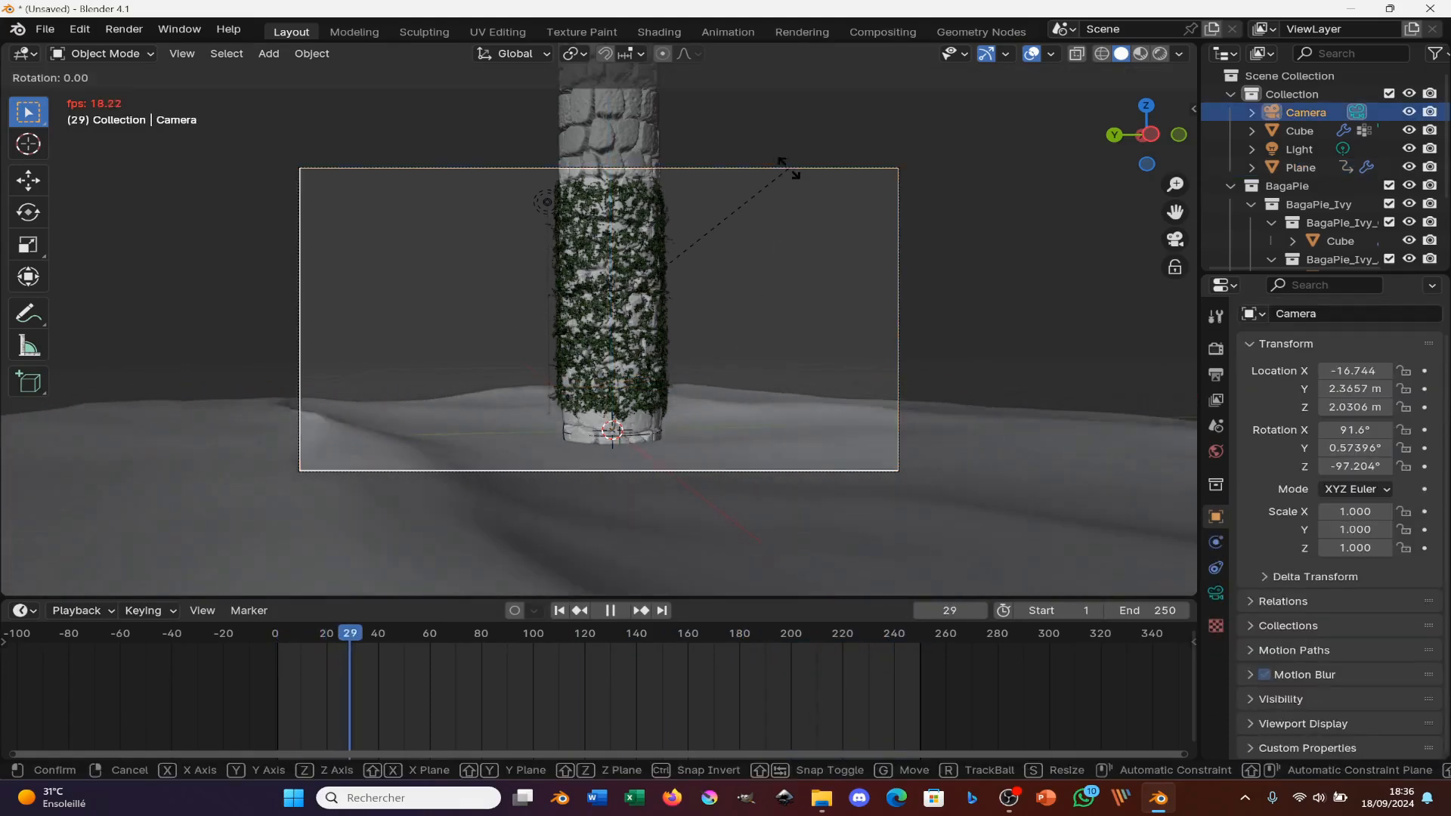
pyautogui.click(791, 244)
pyautogui.press('g')
pyautogui.press('z')
pyautogui.press('z')
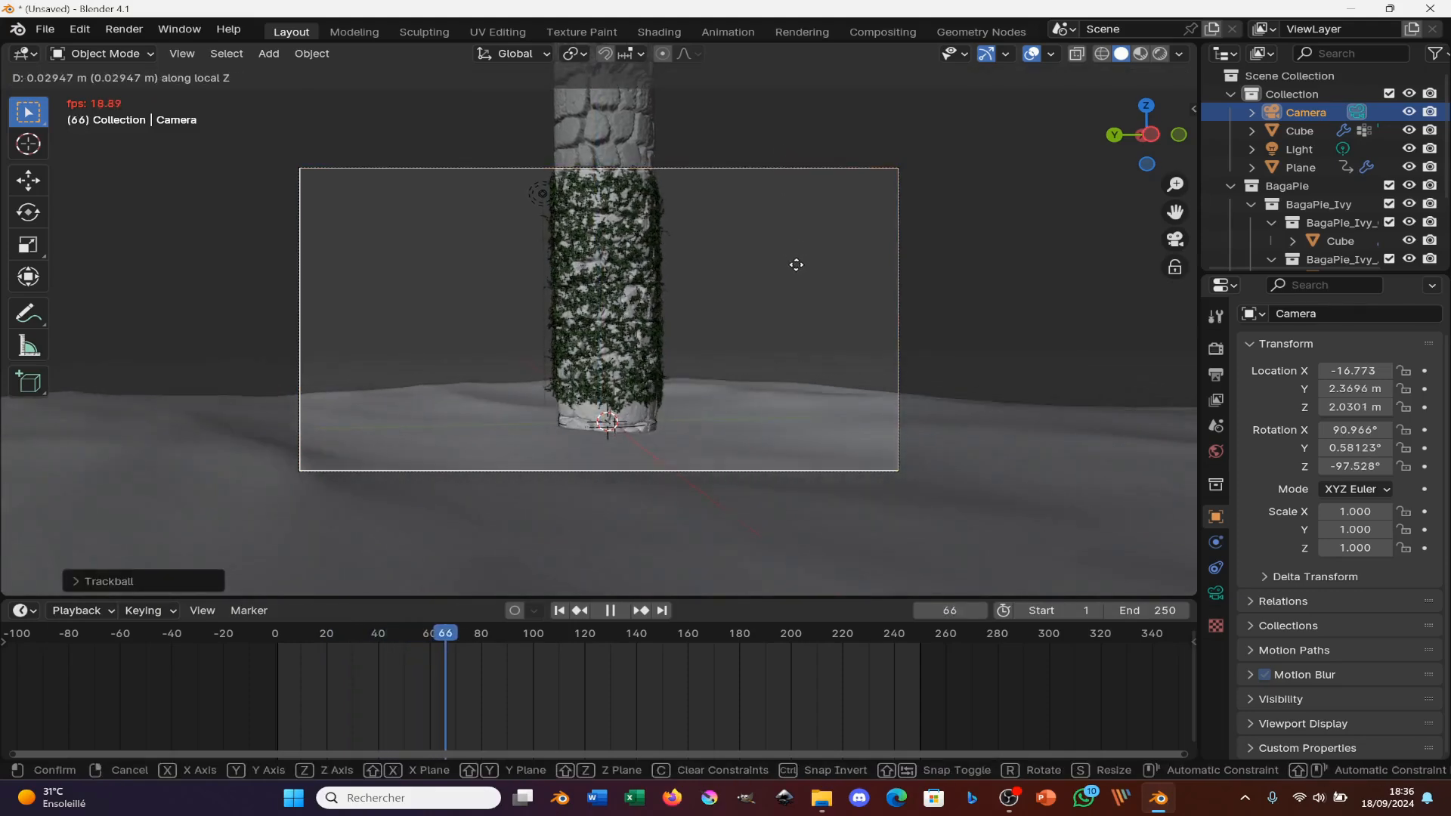
pyautogui.click(802, 392)
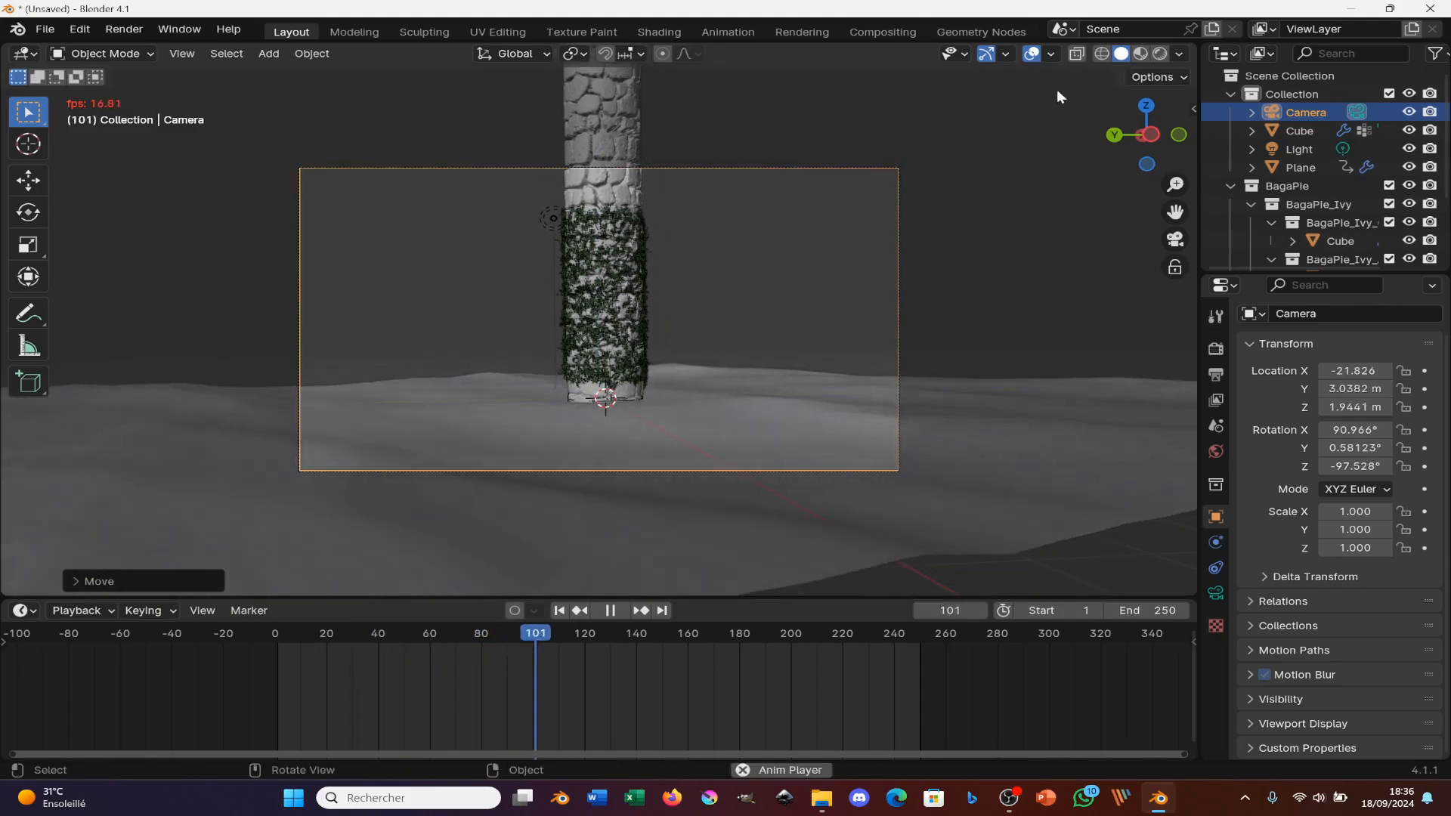
# - Switch to rendered shading and move the light horizontally behind the tower to about X 7.15 m, Y 7.32 m
pyautogui.click(1159, 53)
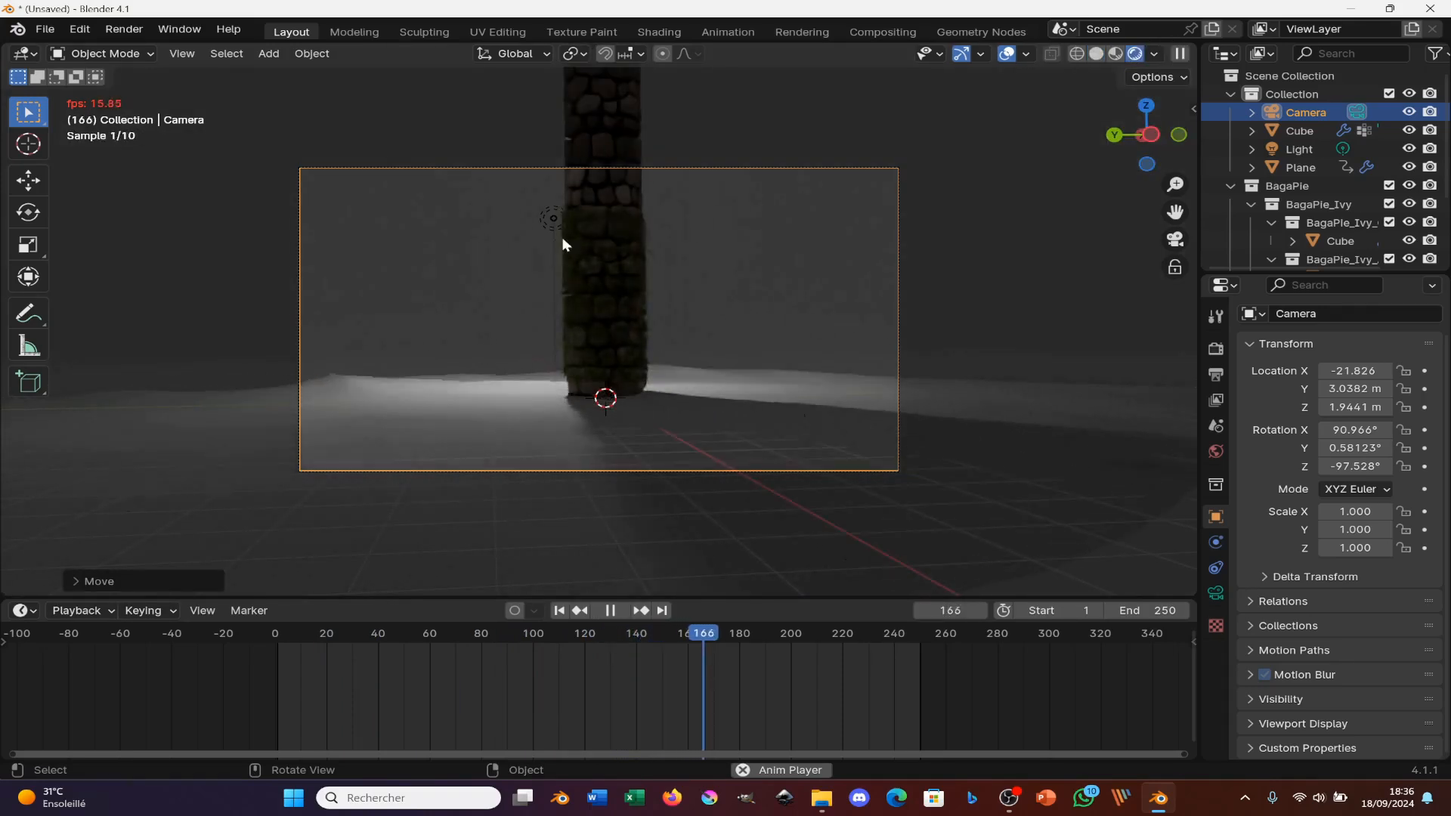
pyautogui.click(553, 220)
pyautogui.press('g')
pyautogui.hotkey('shift', 'z')
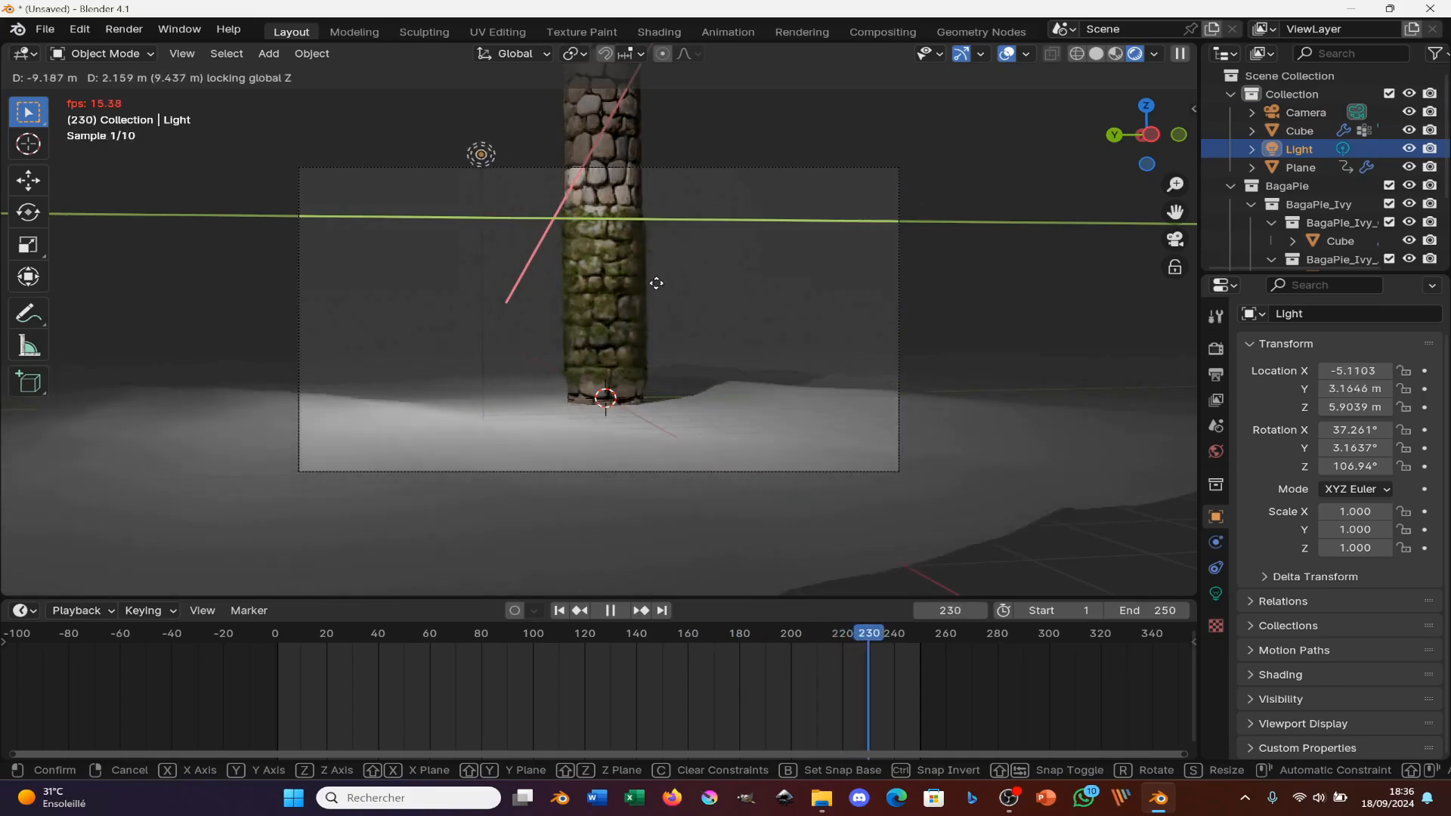
pyautogui.click(553, 361)
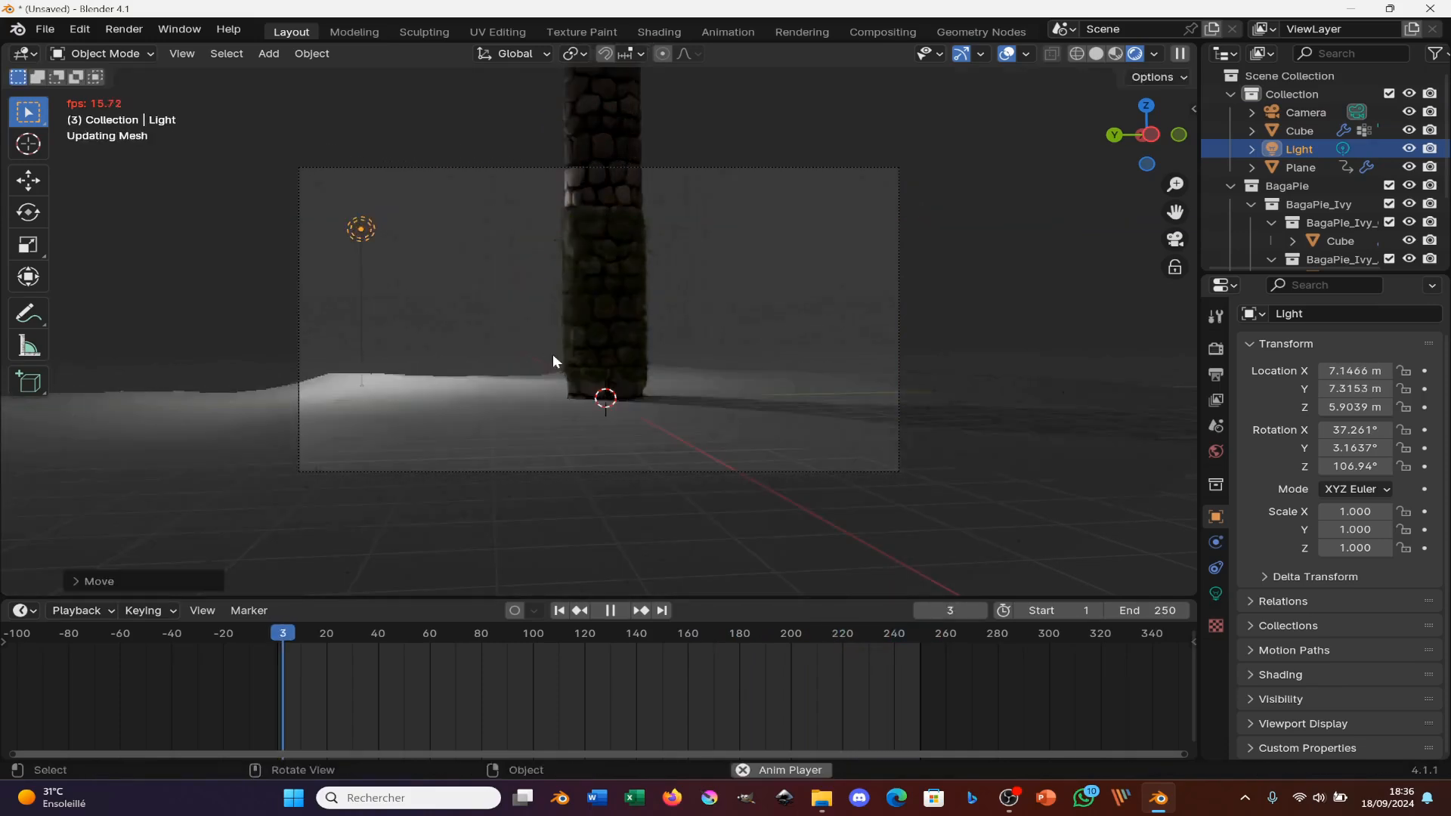
# - Add a new material to the ocean plane
pyautogui.click(511, 403)
pyautogui.click(1215, 703)
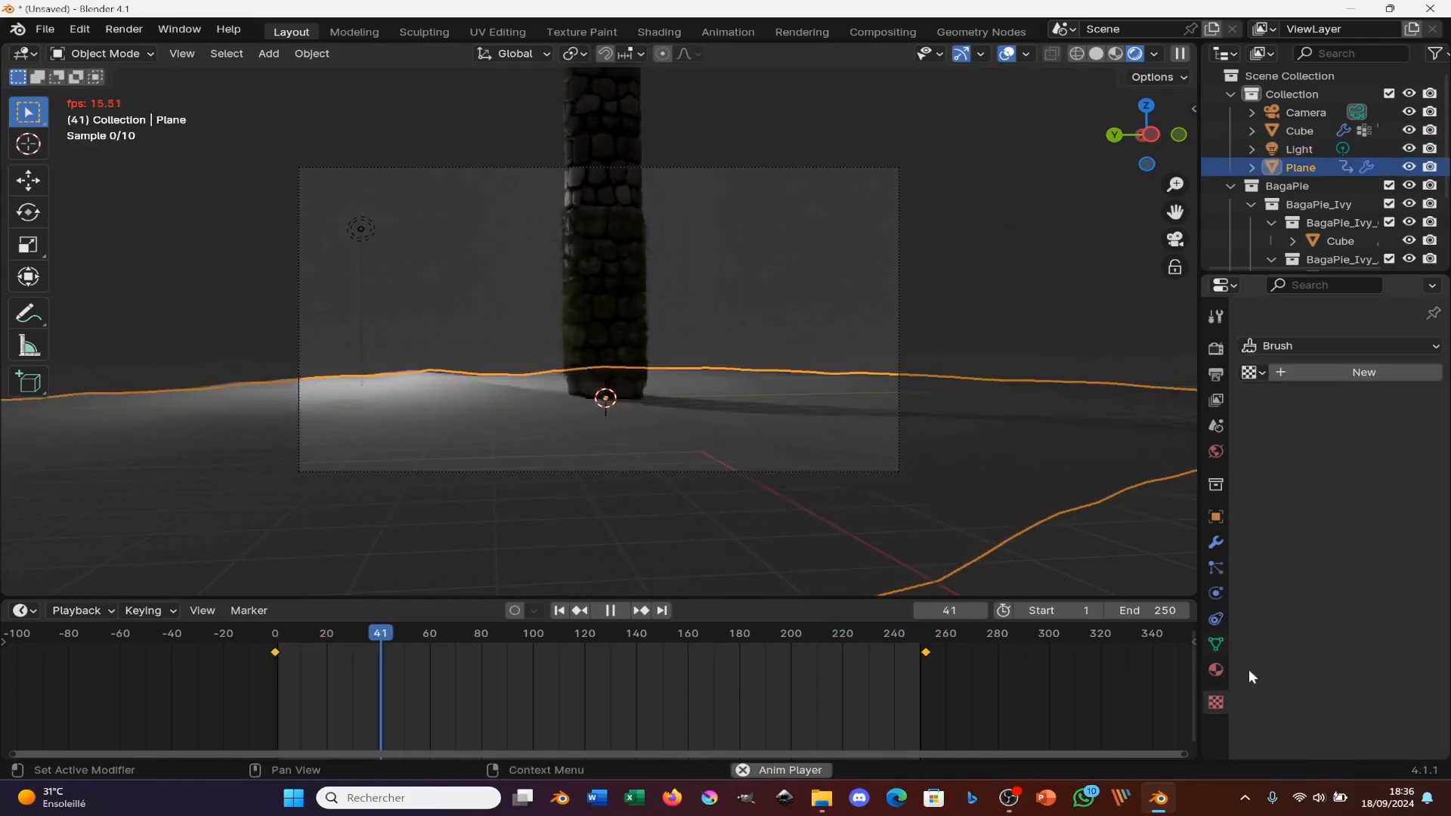
pyautogui.click(1215, 670)
pyautogui.click(1348, 427)
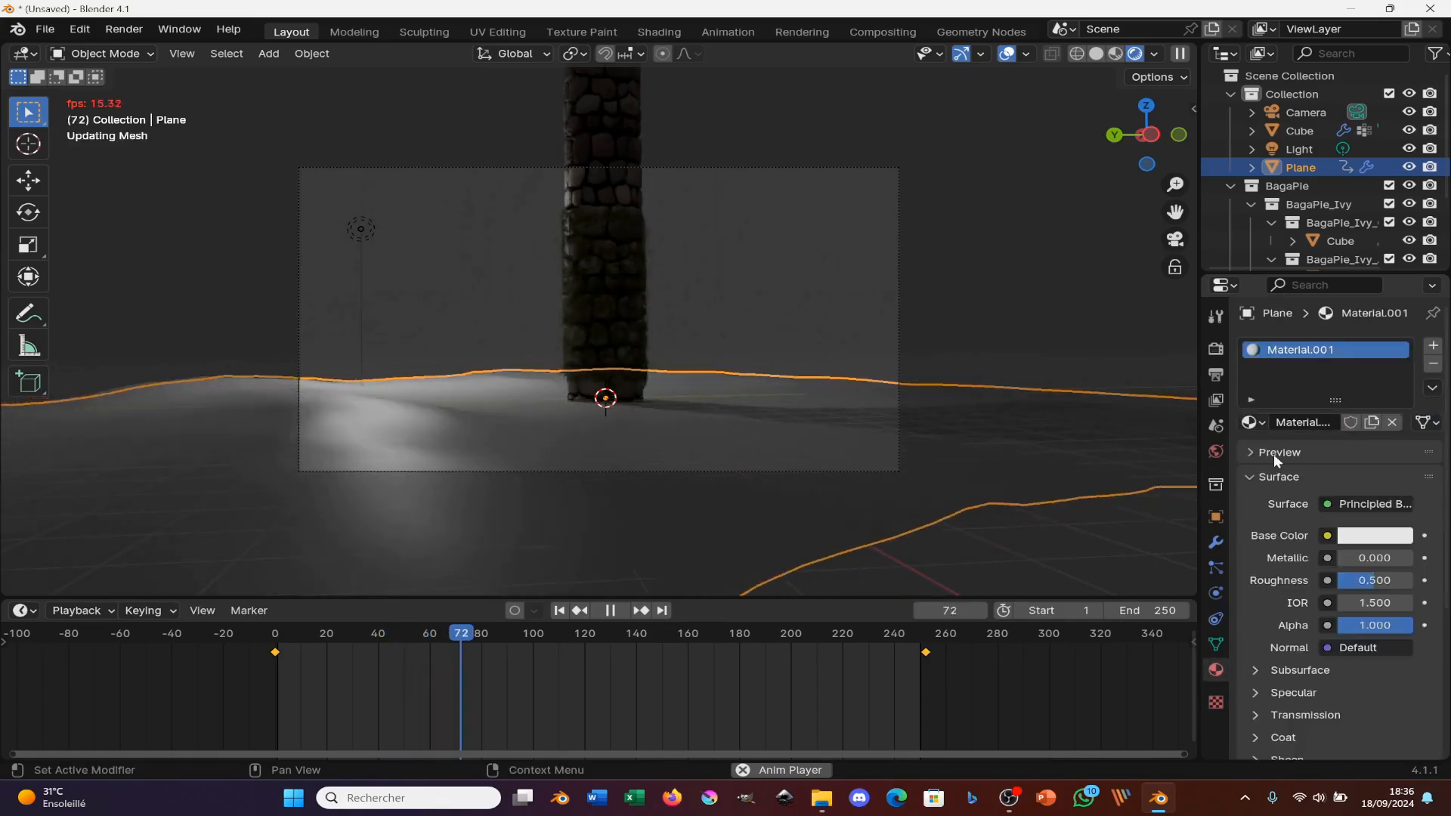
# - Set the ocean material's Base Color to near black, Metallic to 0.852 and Roughness to 0.033
pyautogui.click(1374, 536)
pyautogui.click(1396, 379)
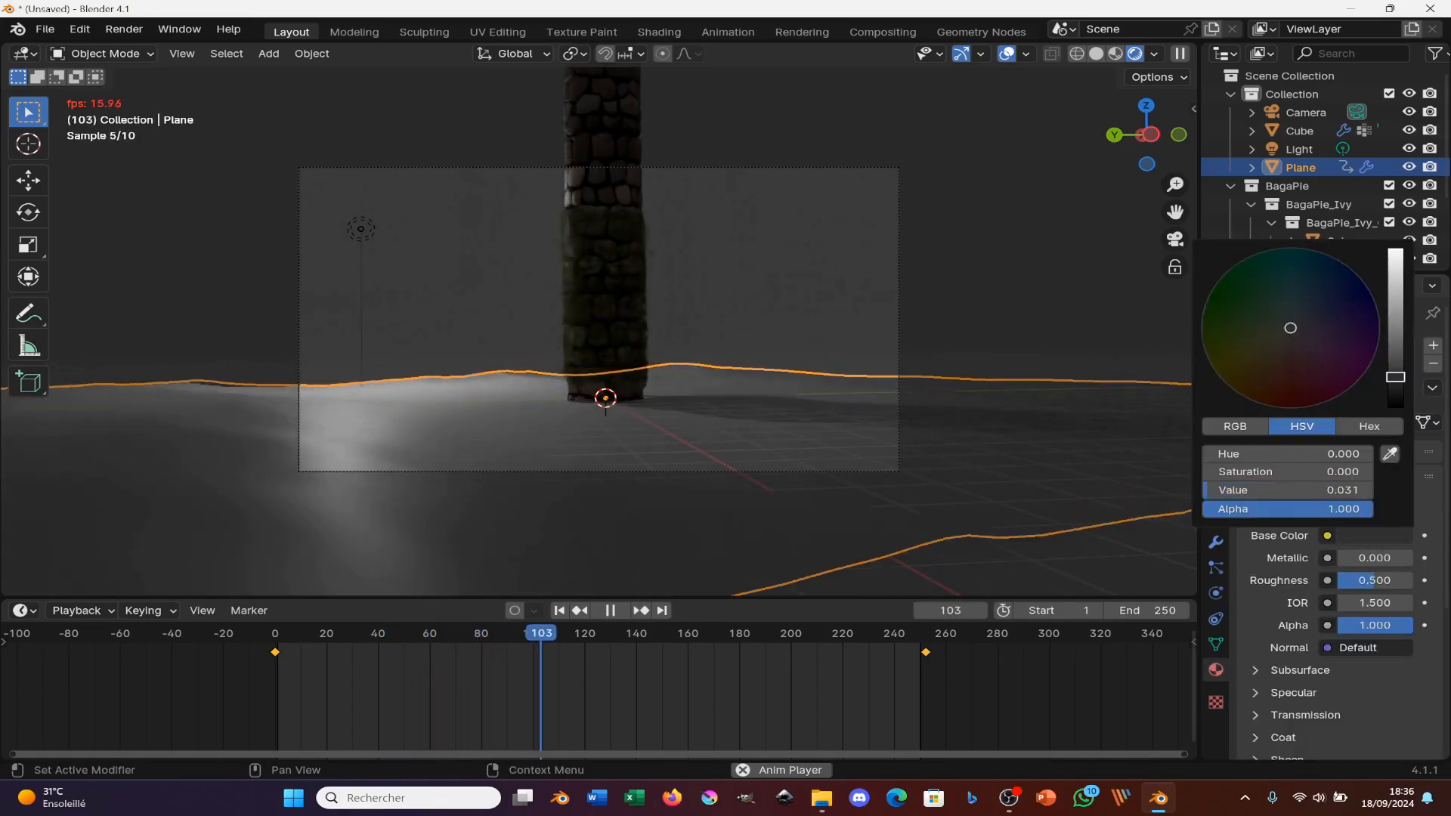
pyautogui.moveTo(1353, 558)
pyautogui.mouseDown()
pyautogui.moveTo(1400, 558)
pyautogui.moveTo(1341, 579)
pyautogui.mouseUp()
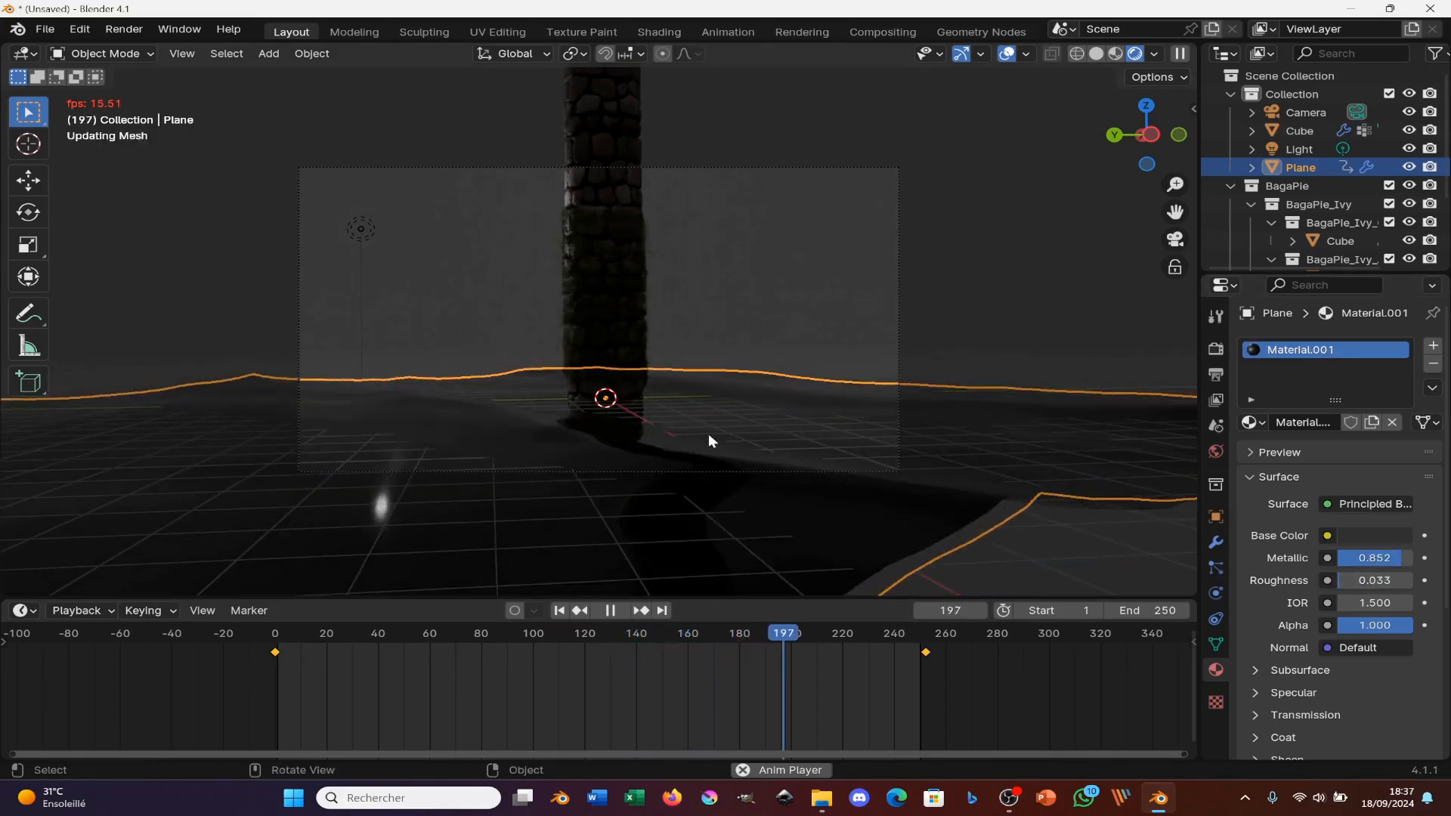
# - Change the scene's render engine to EEVEE
pyautogui.click(1216, 316)
pyautogui.click(1215, 351)
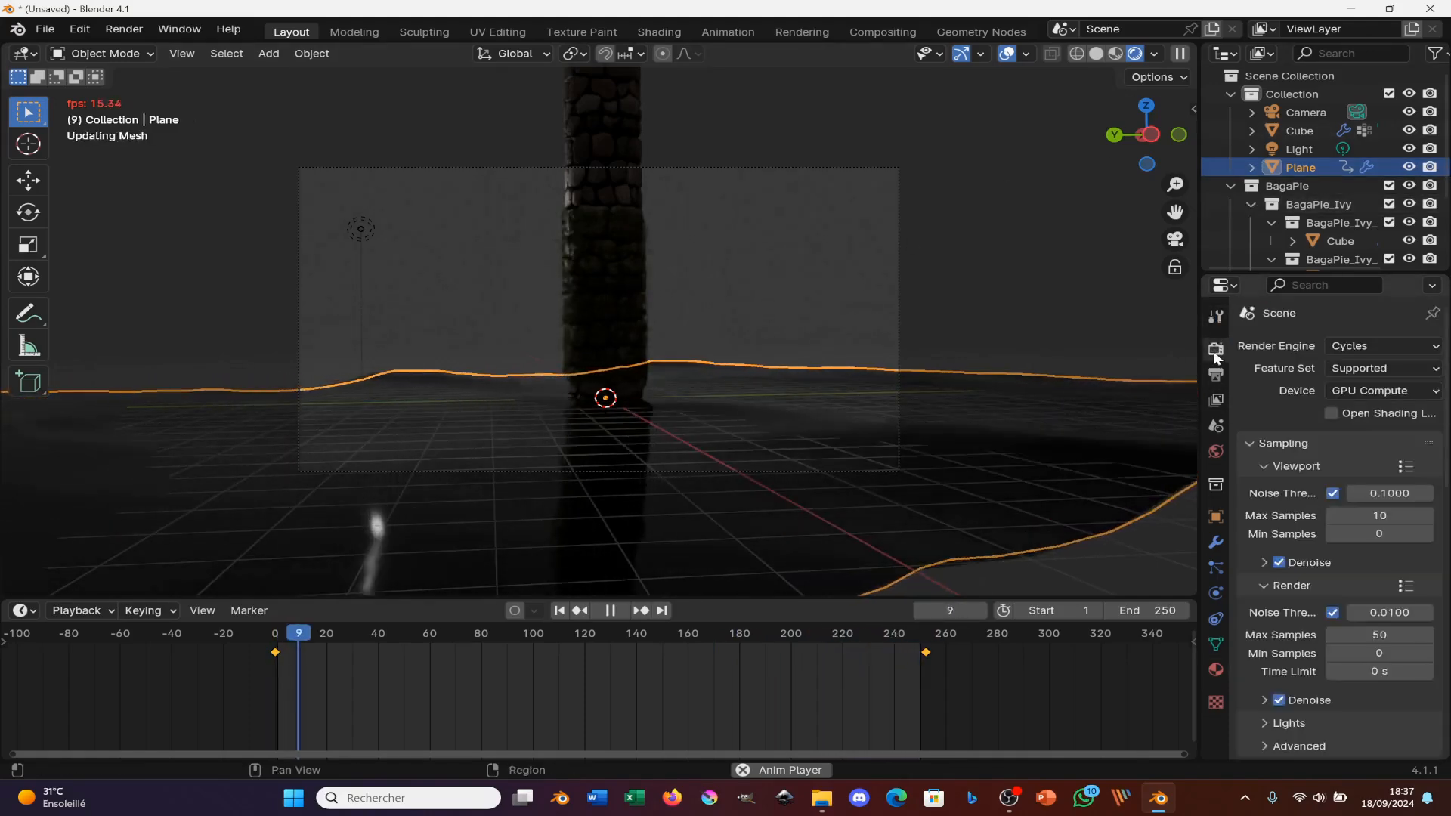
pyautogui.click(1364, 343)
pyautogui.click(1358, 368)
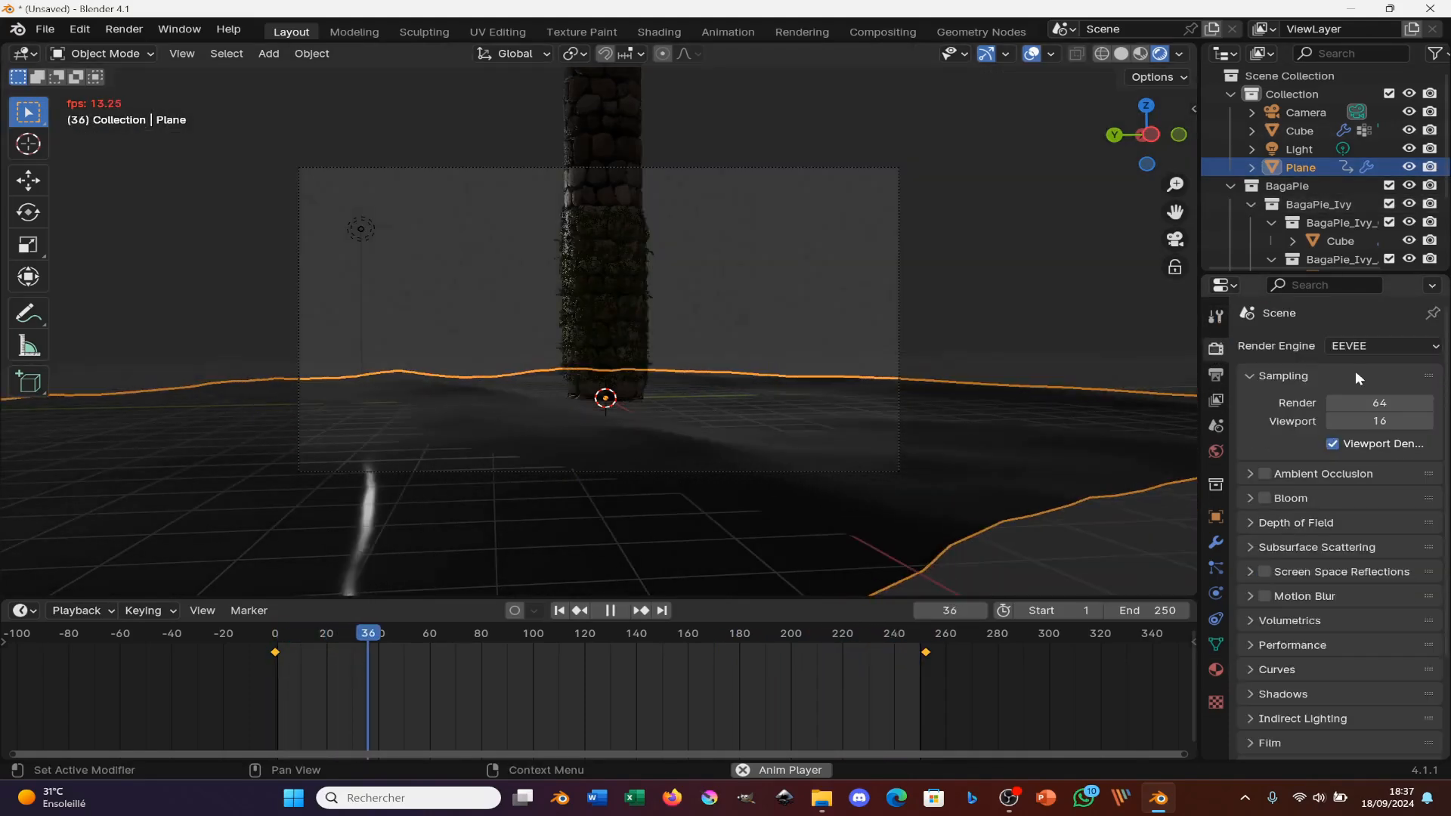
# - Hide the viewport overlays and enable Screen Space Reflections for the water
pyautogui.click(1028, 59)
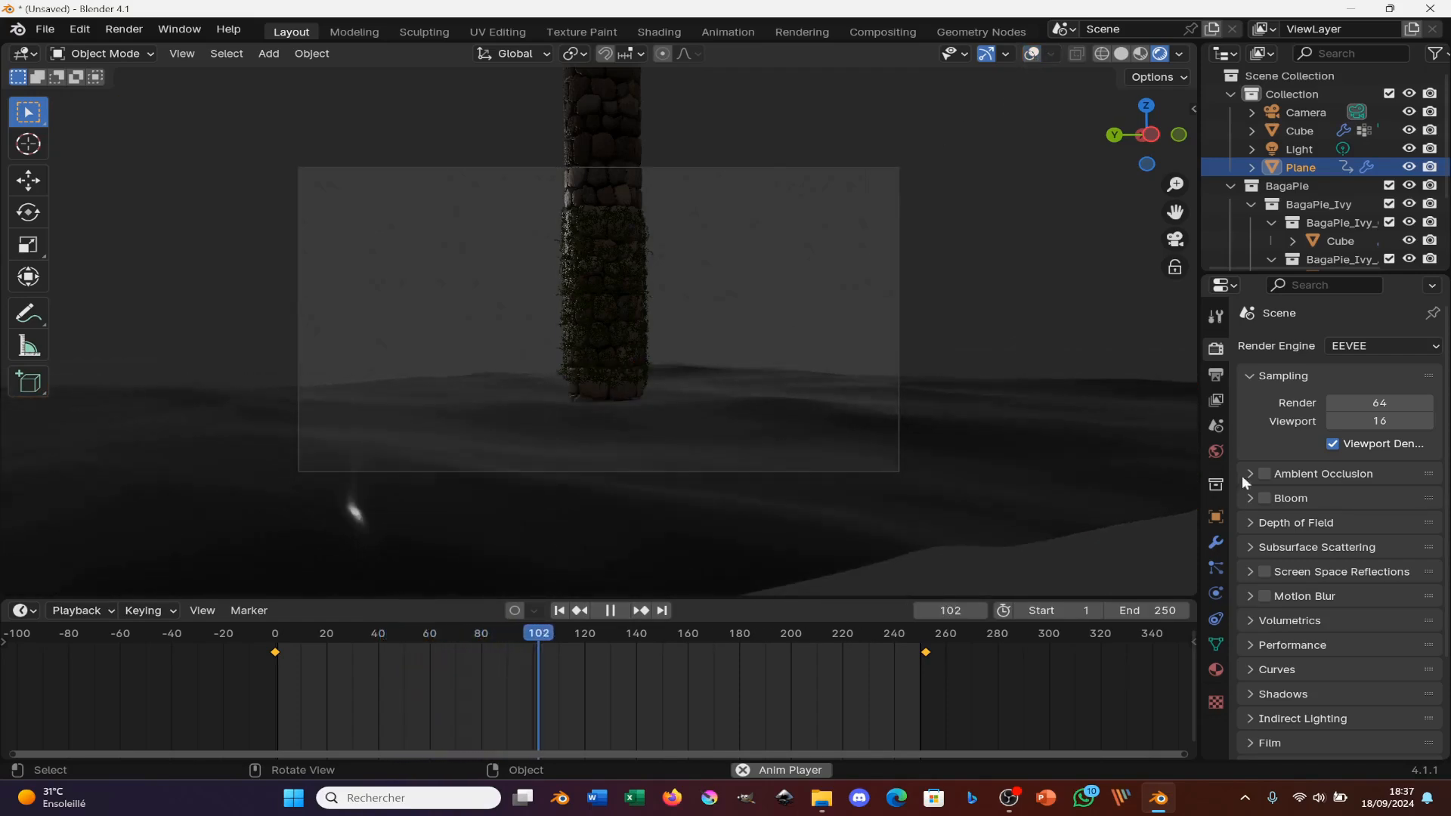
pyautogui.click(1265, 572)
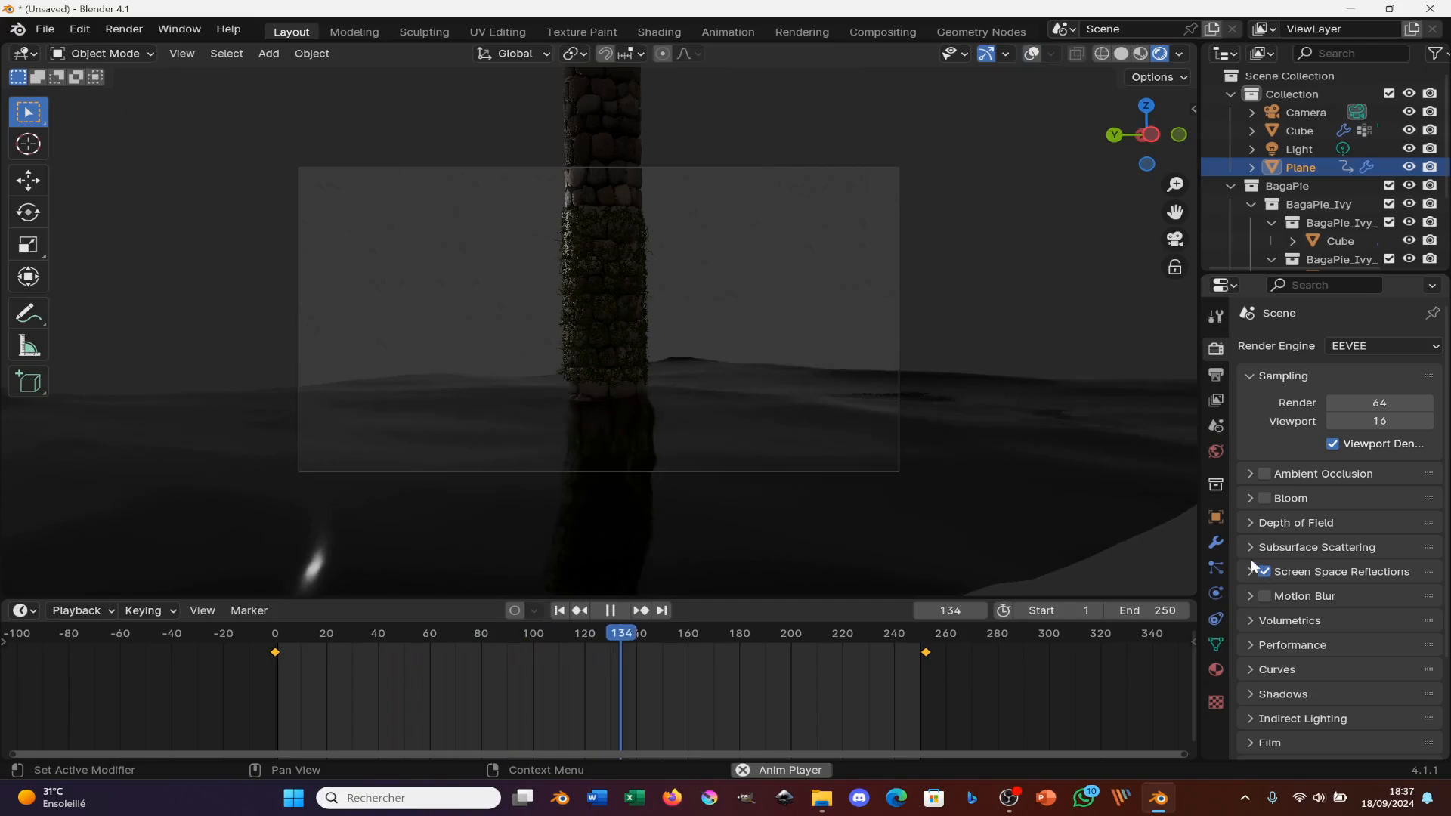
pyautogui.scroll(5, 971, 245)
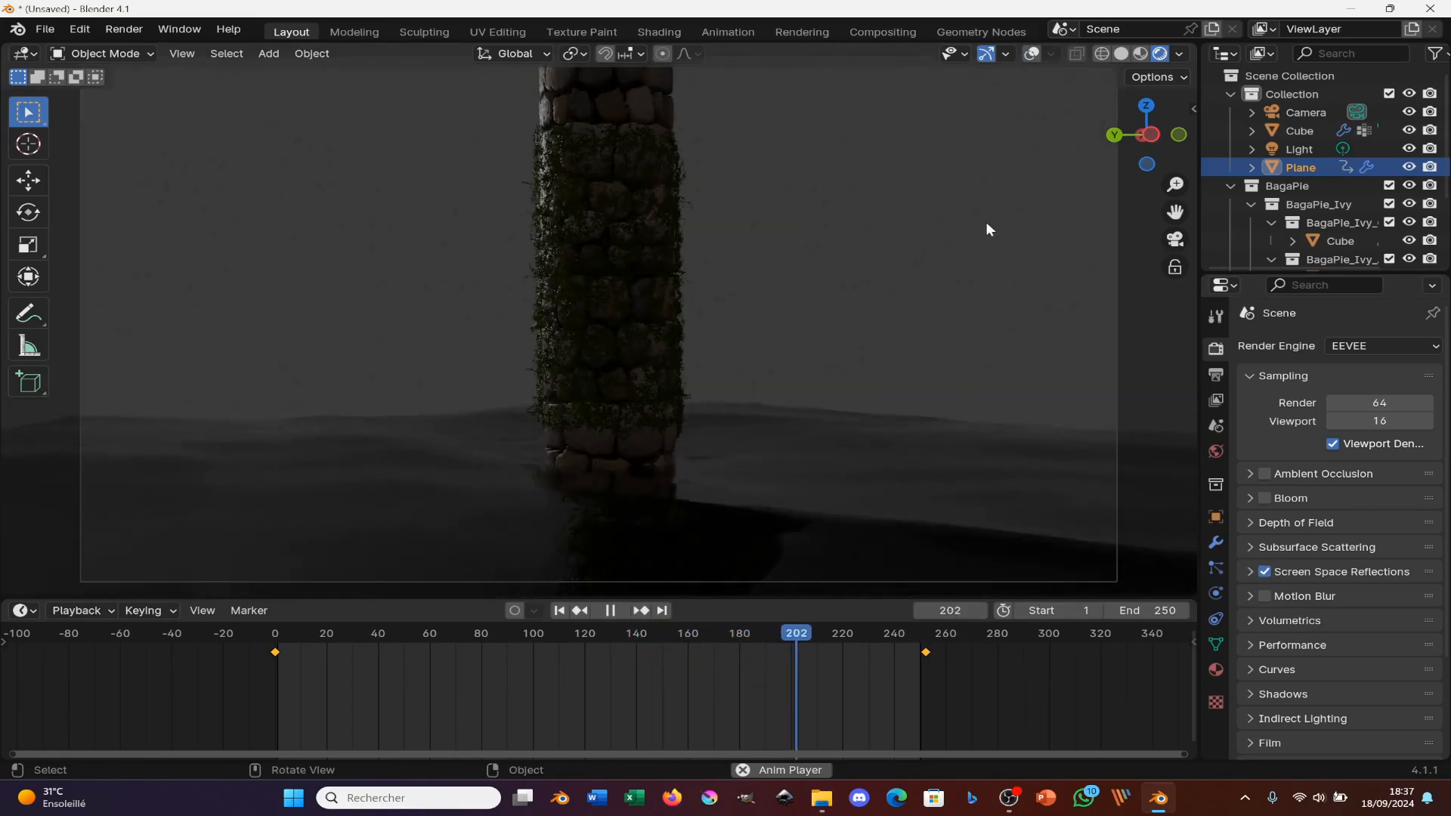
pyautogui.scroll(-1, 895, 278)
pyautogui.scroll(1, 896, 273)
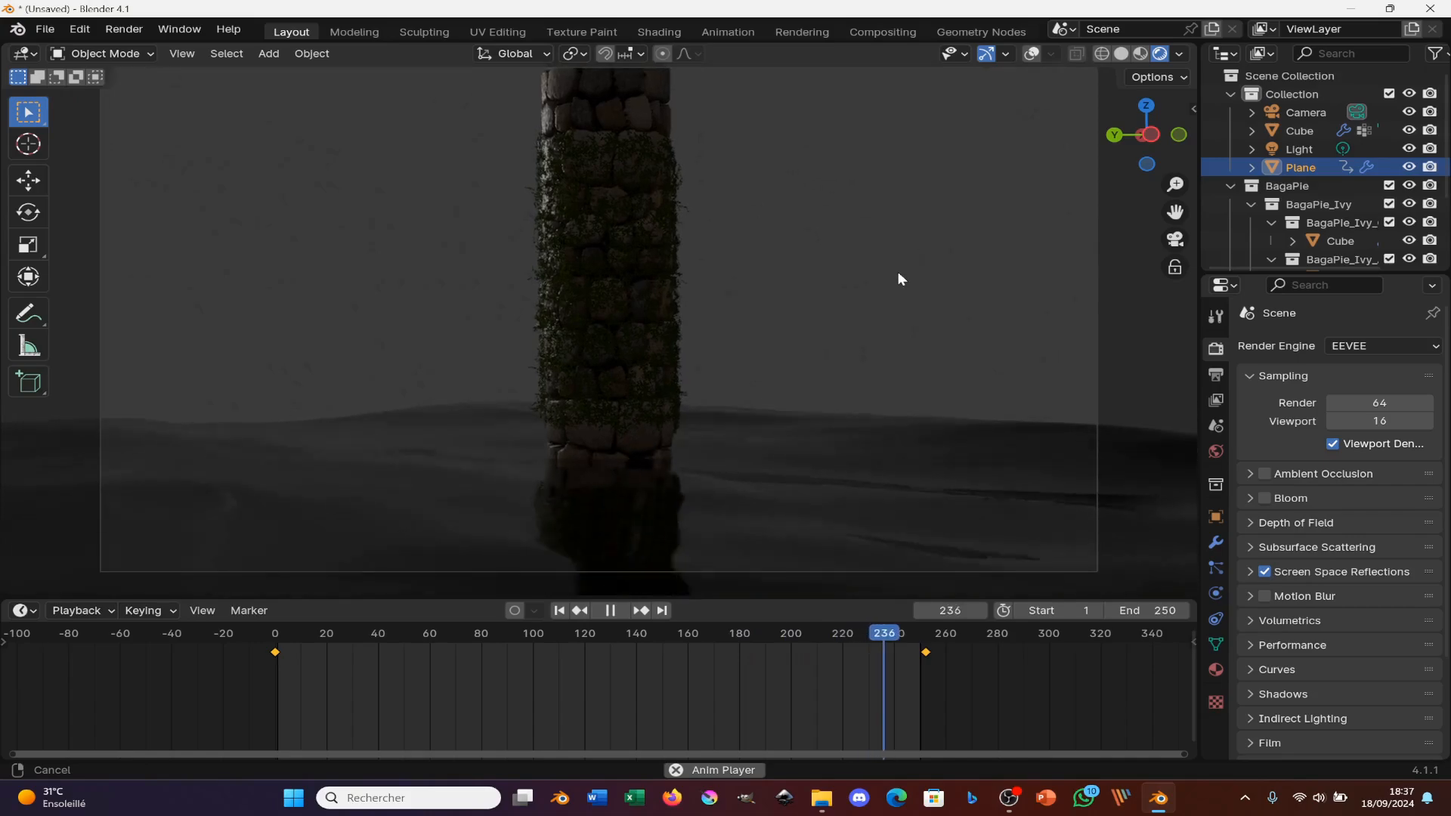